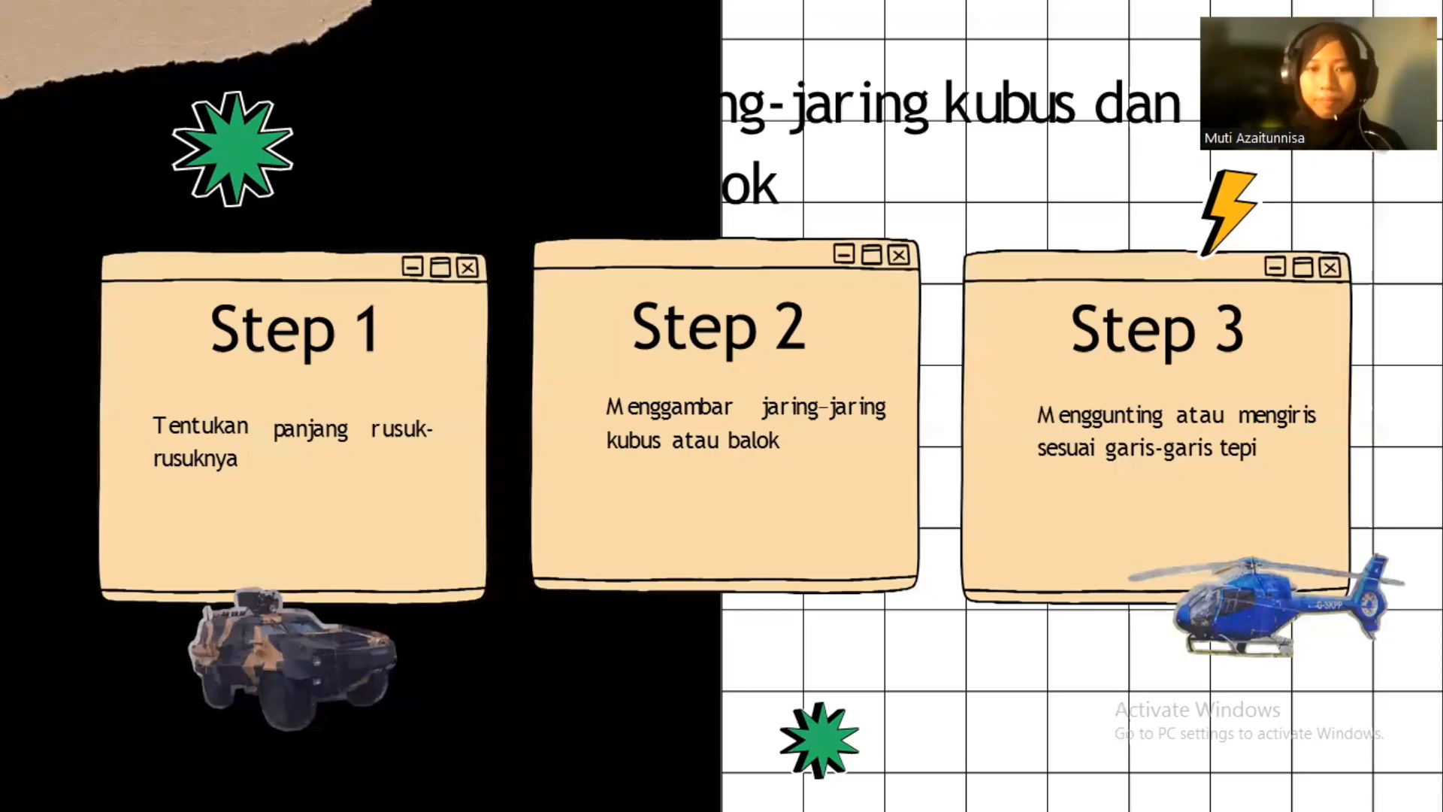
pyautogui.press('Right')
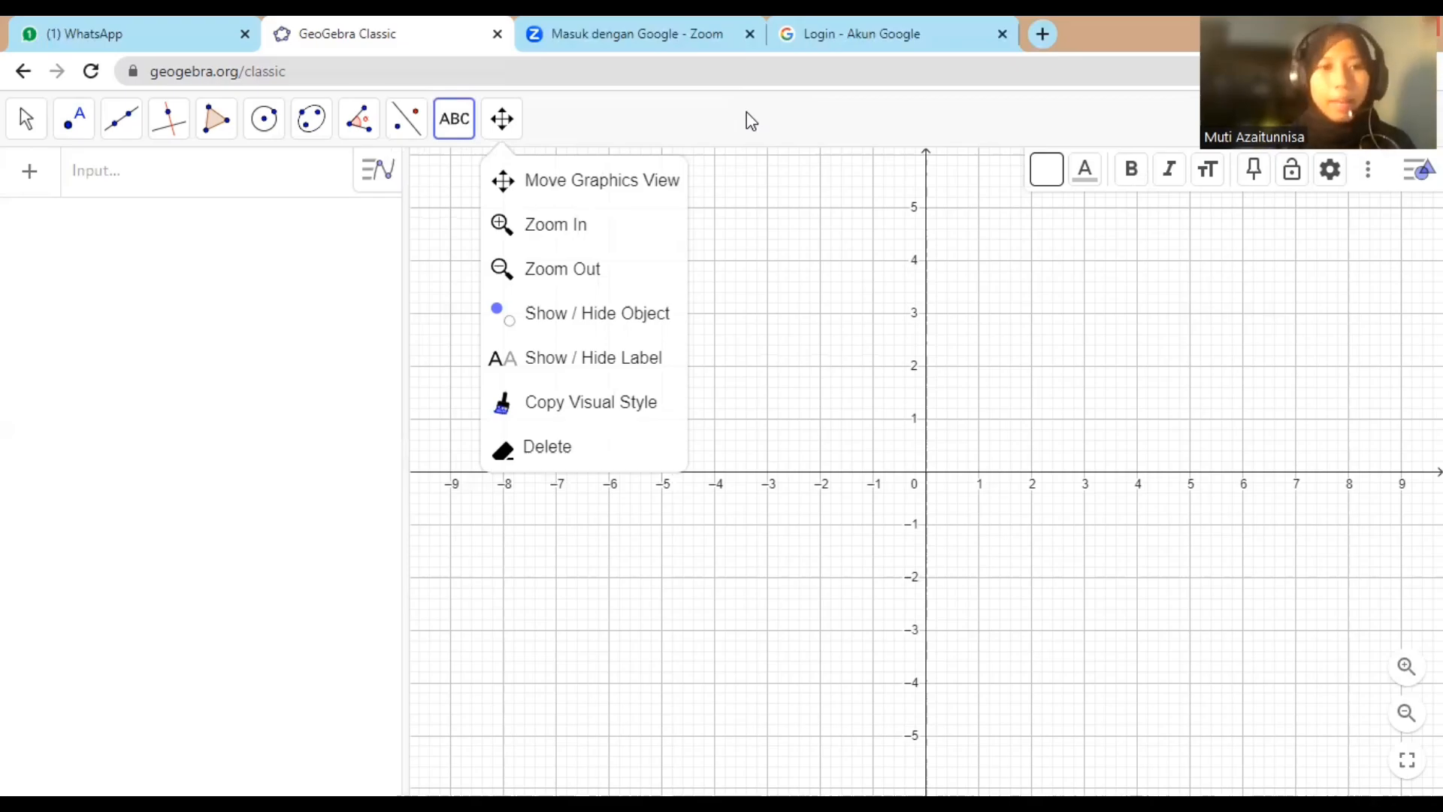
# Step: Add the text "buatlah jaring-jaring kubus dan balok" to the graphics view and move it up above y = 5
pyautogui.click(464, 123)
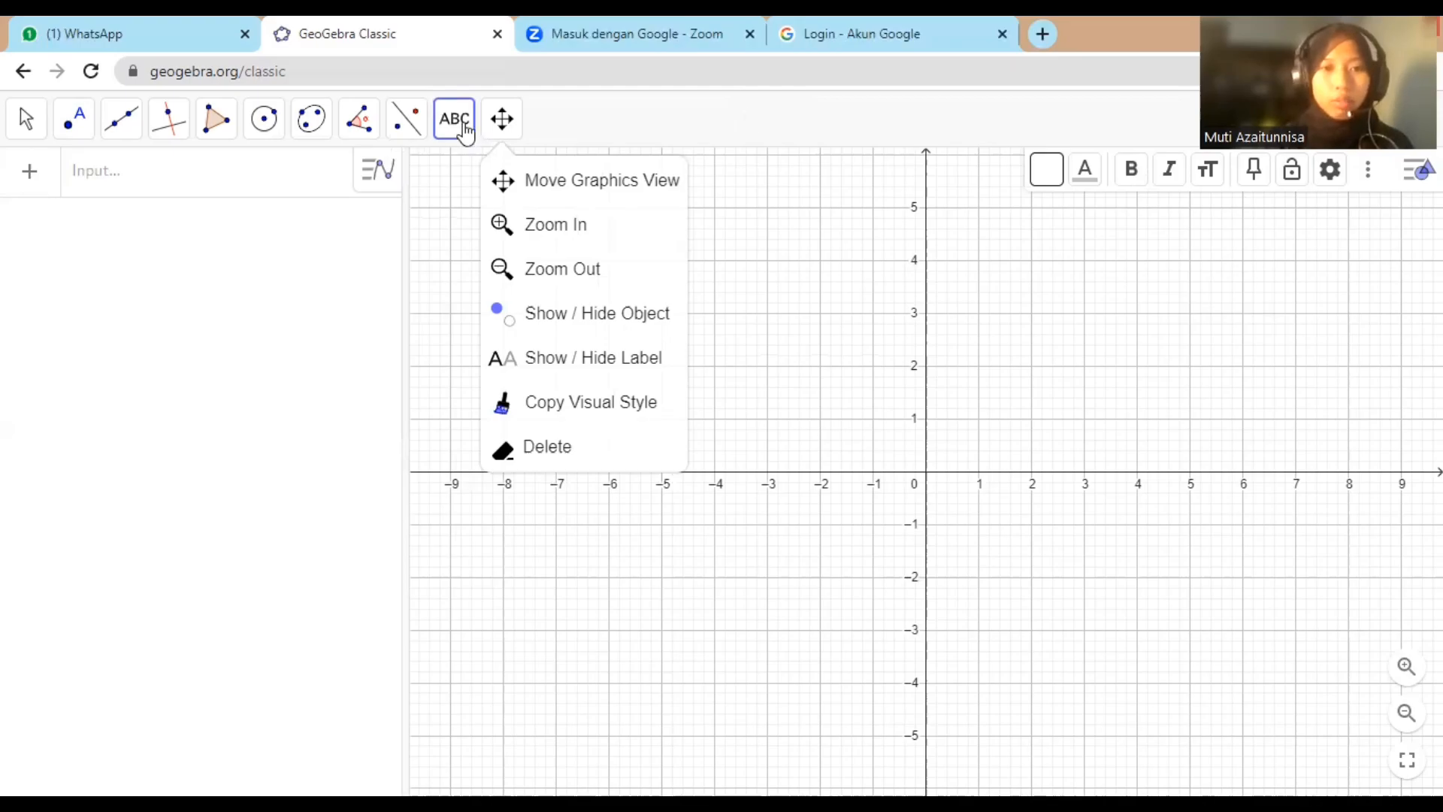
pyautogui.click(473, 216)
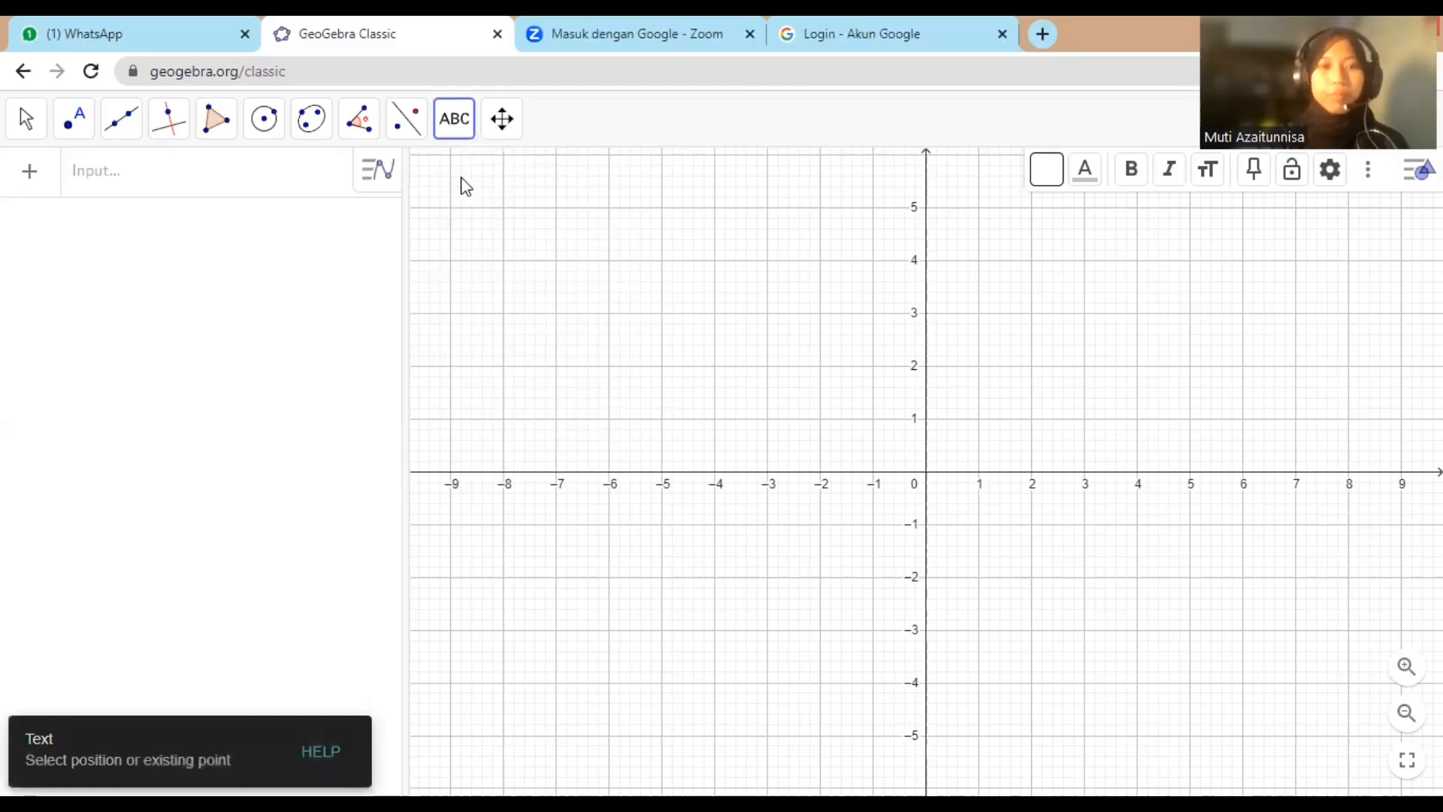
pyautogui.click(461, 127)
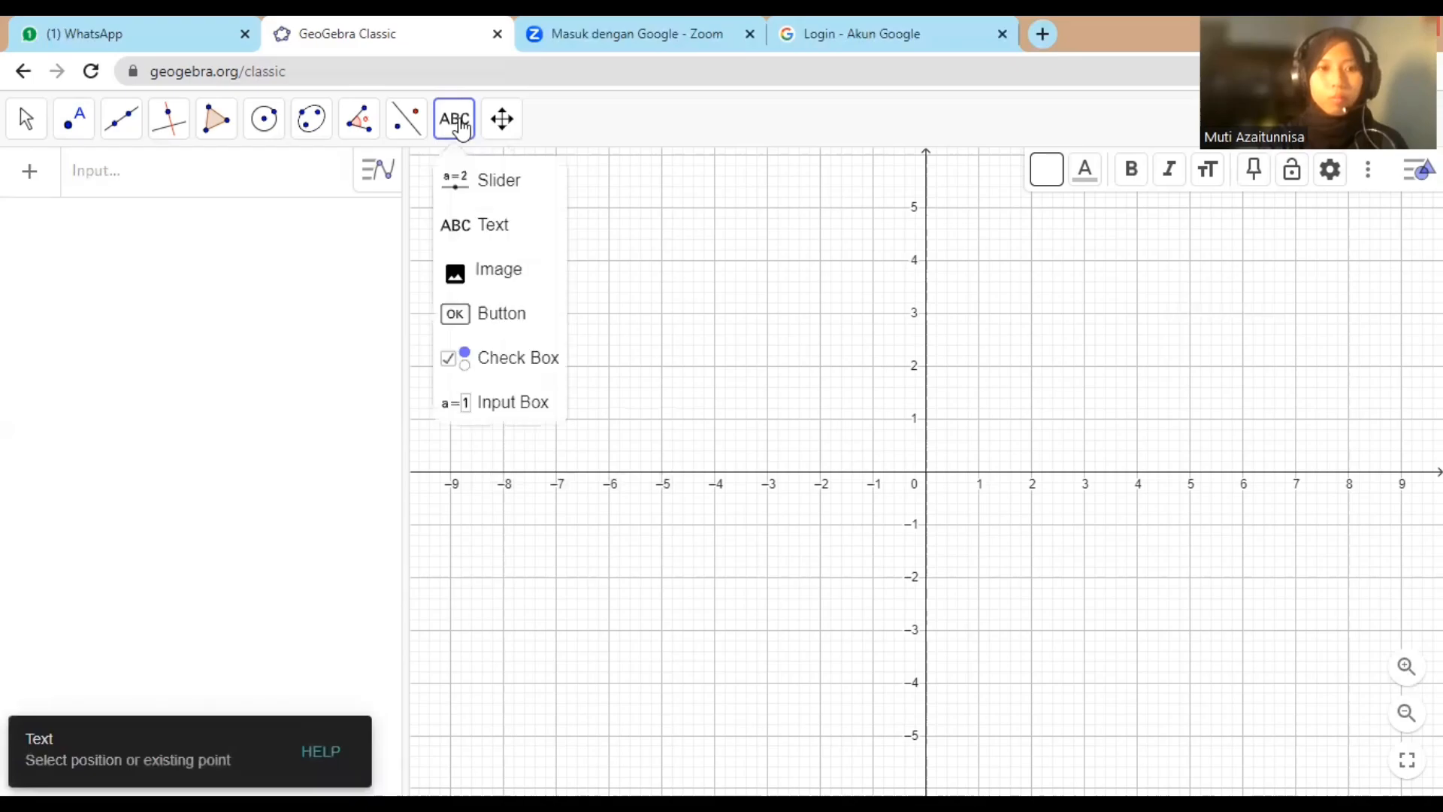
pyautogui.click(483, 232)
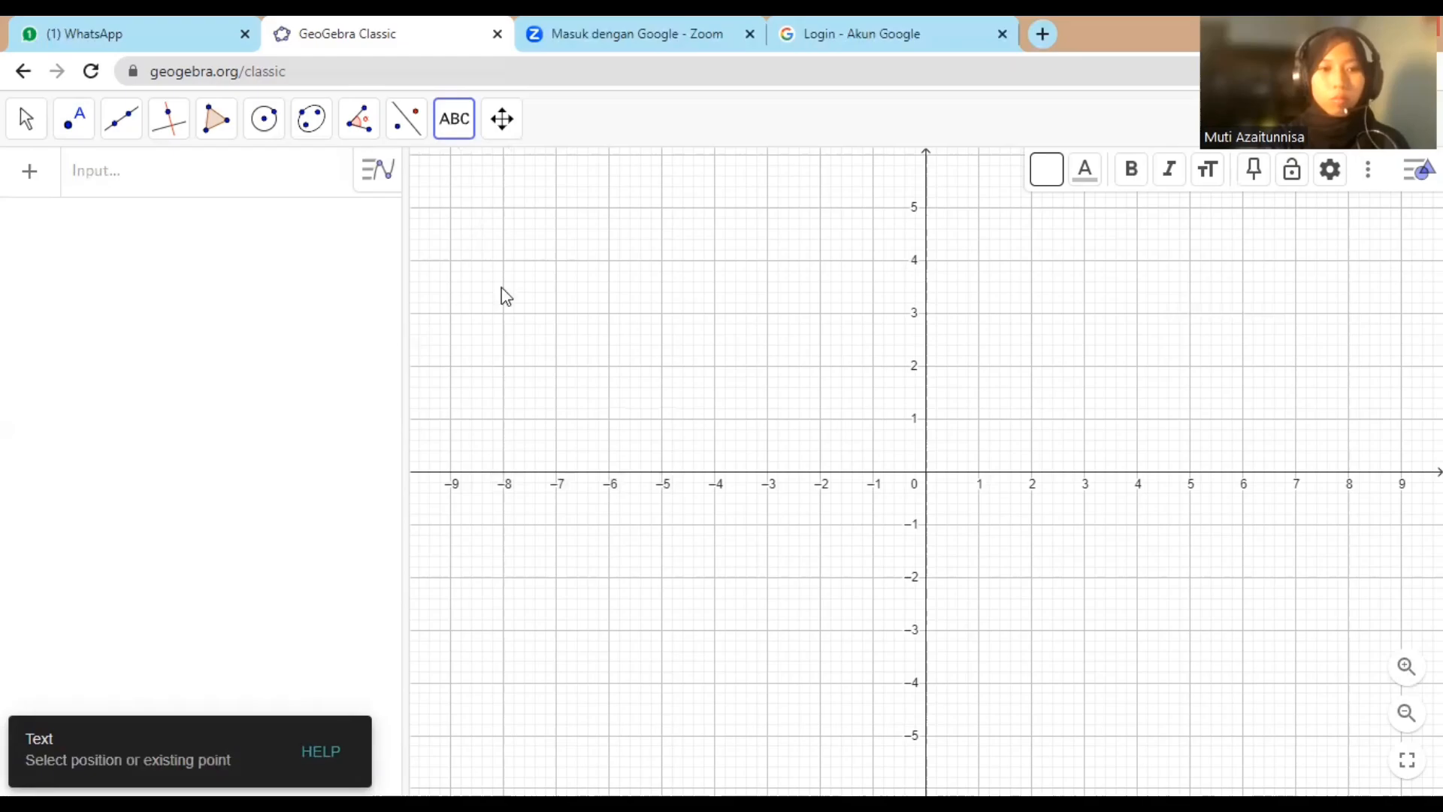
pyautogui.click(589, 427)
pyautogui.click(543, 416)
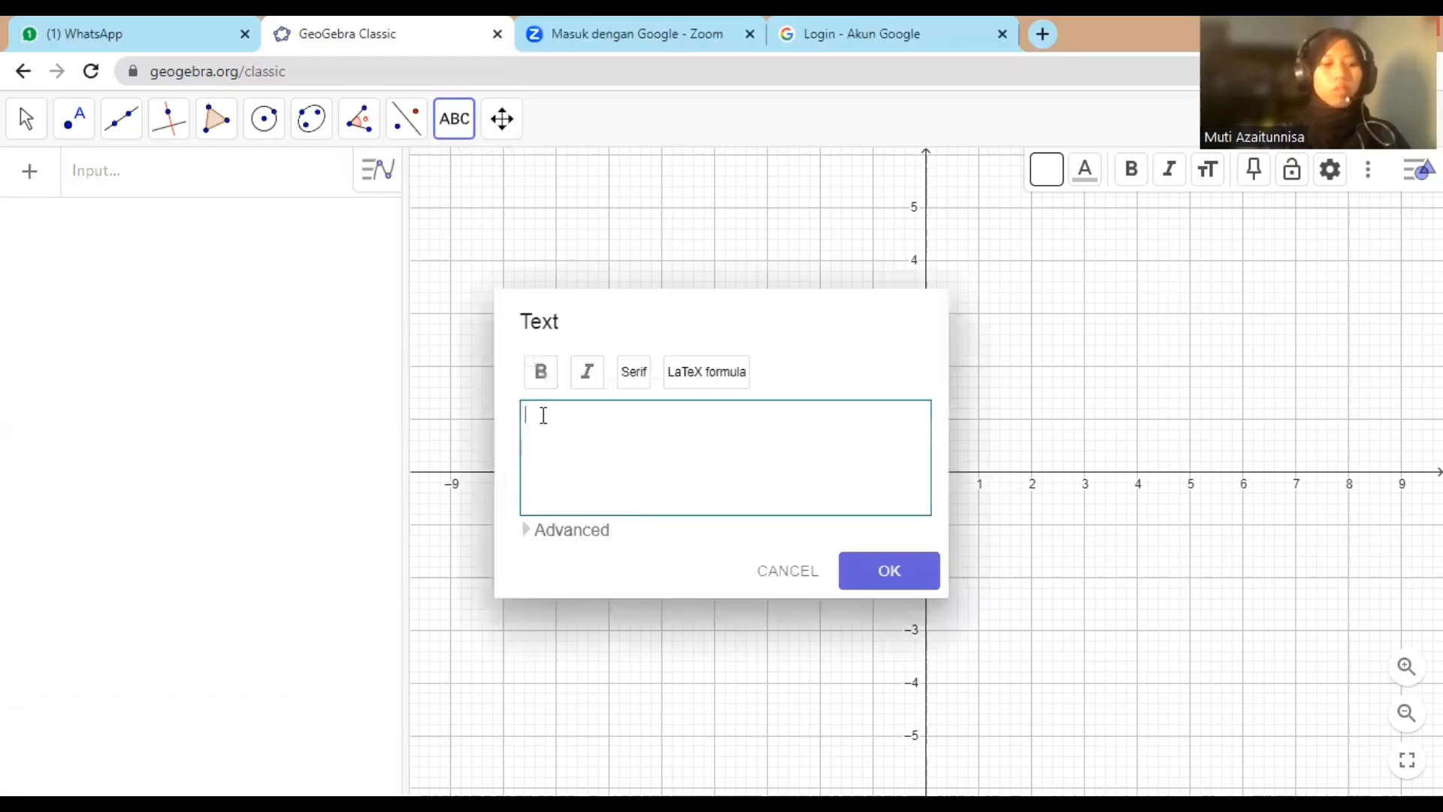
pyautogui.write('b')
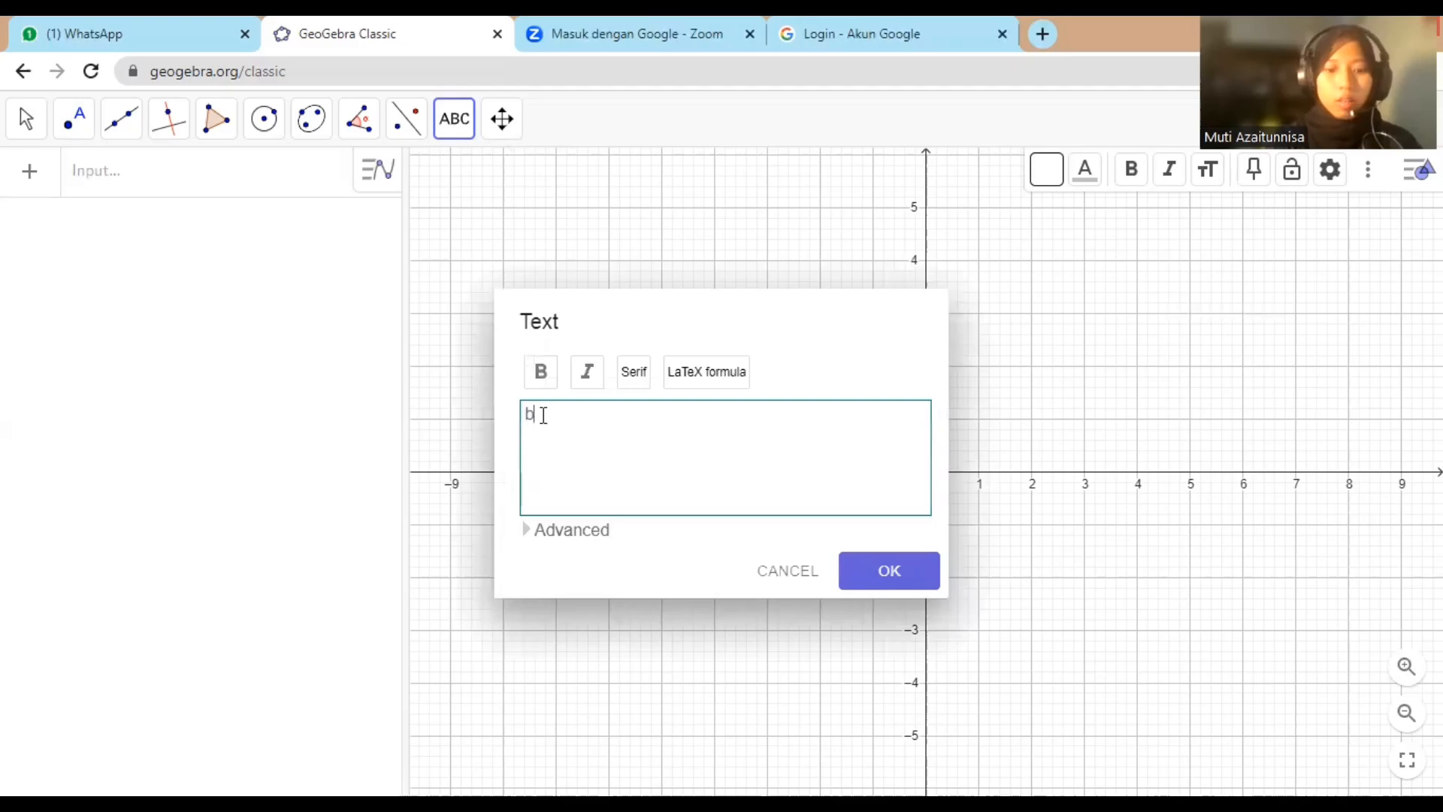
pyautogui.write('uatlah jaring-jaring kubus dan balok')
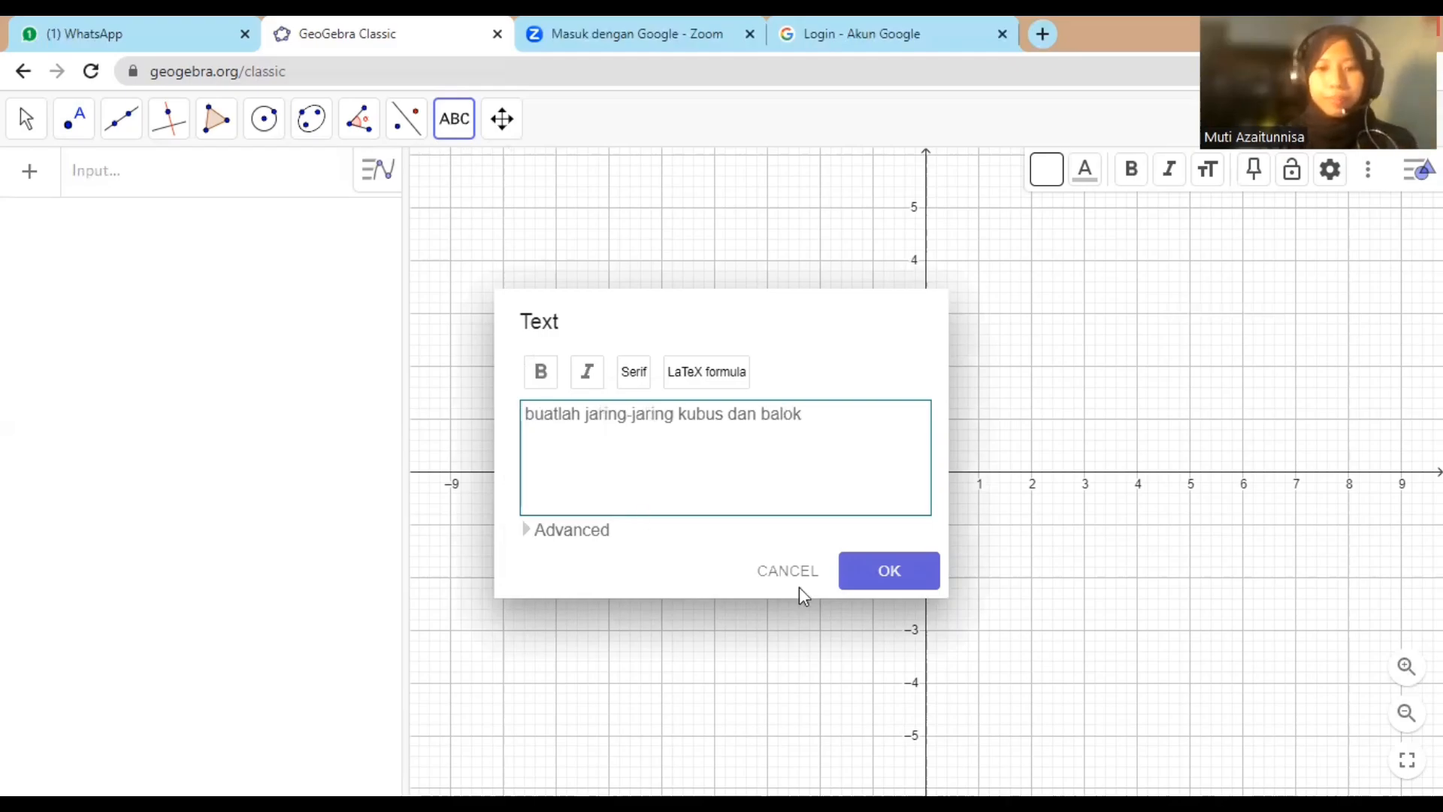
pyautogui.click(891, 576)
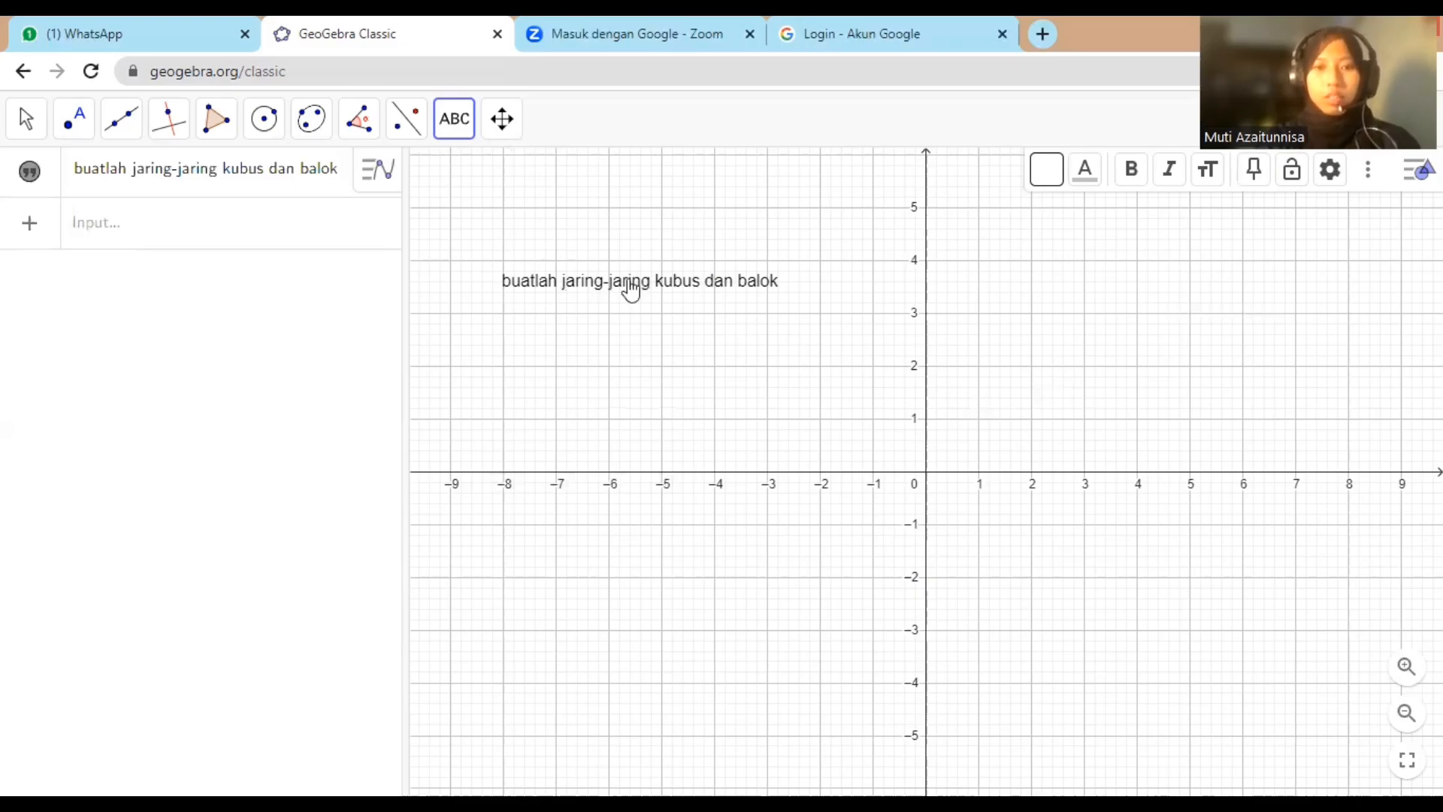
pyautogui.moveTo(630, 289); pyautogui.dragTo(631, 178)
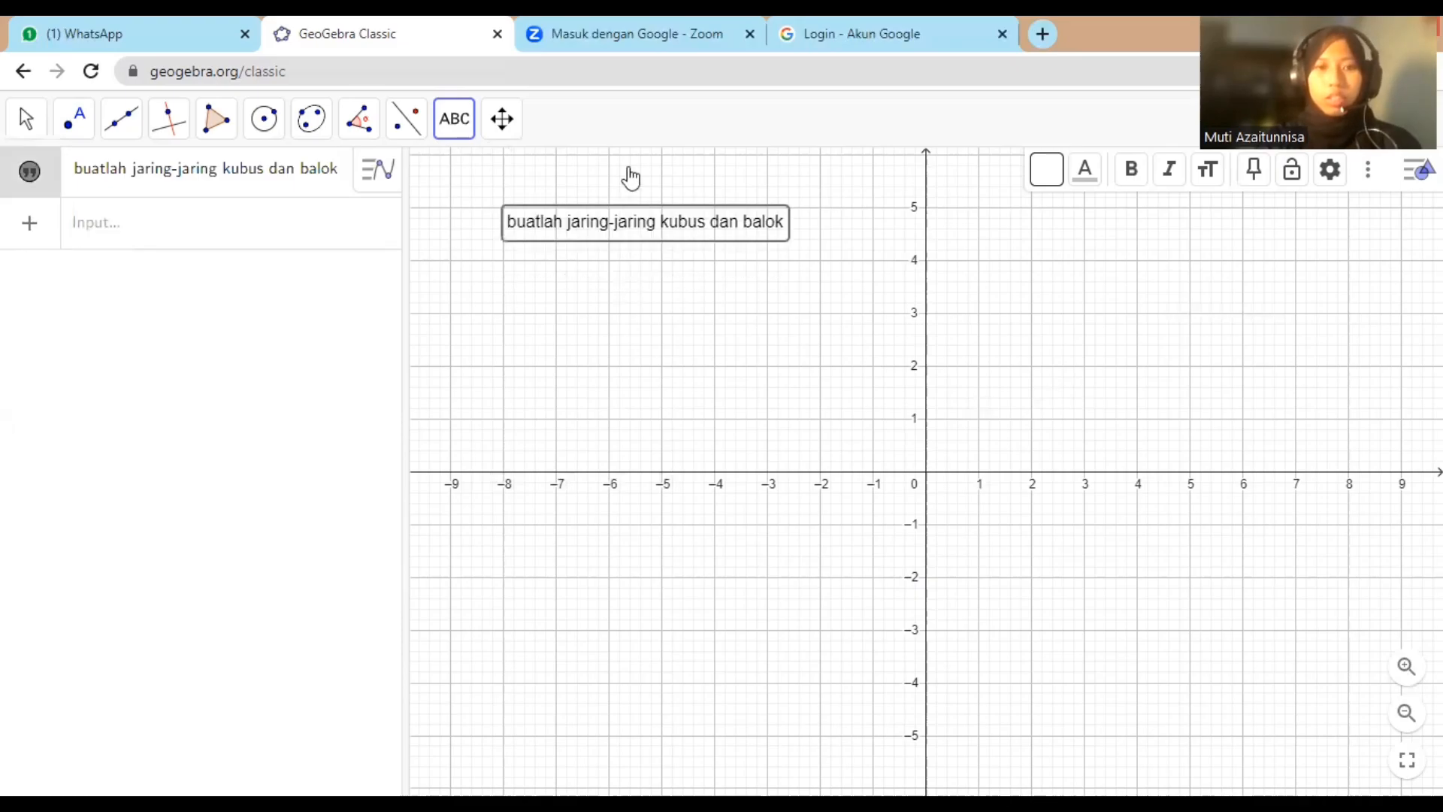
pyautogui.click(1014, 323)
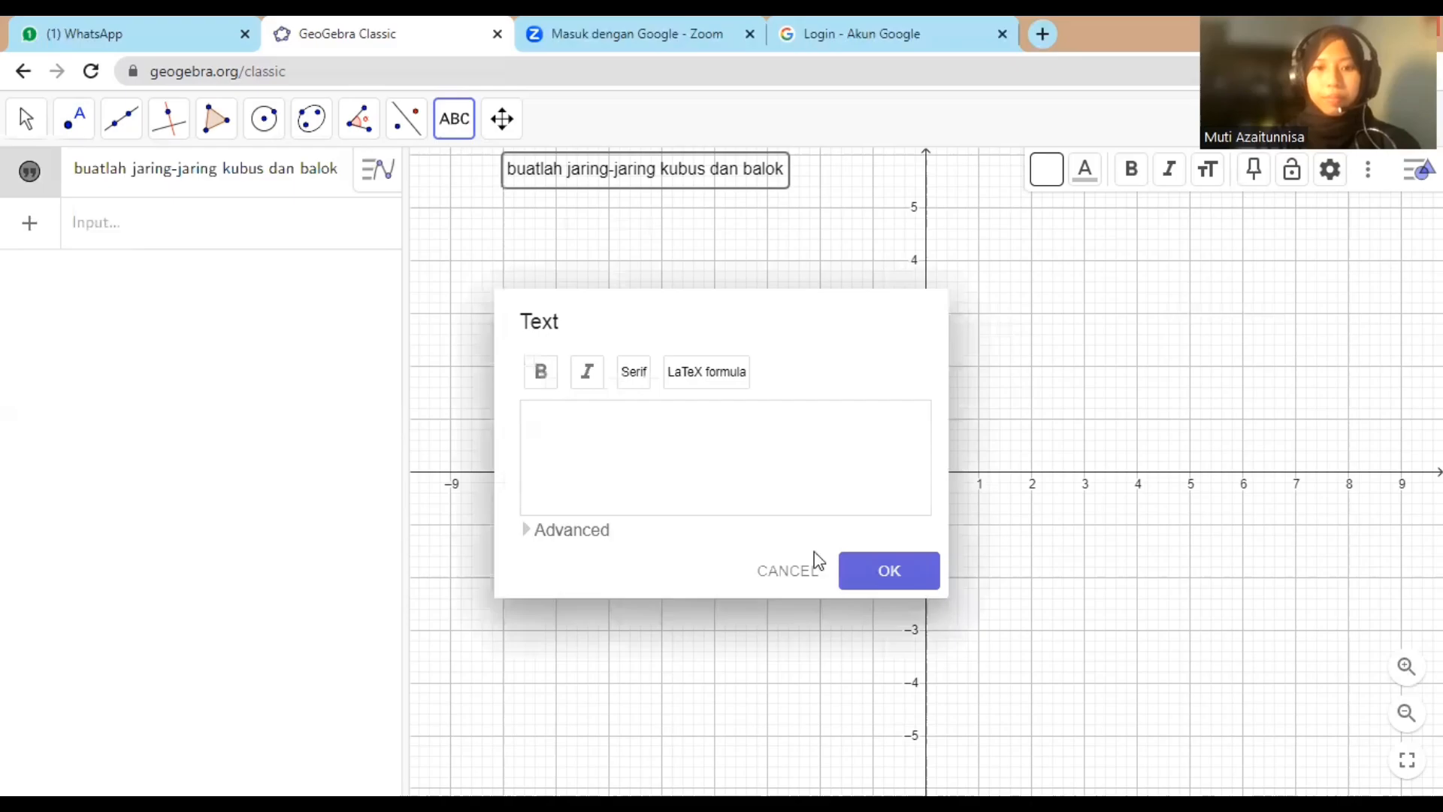
pyautogui.click(785, 569)
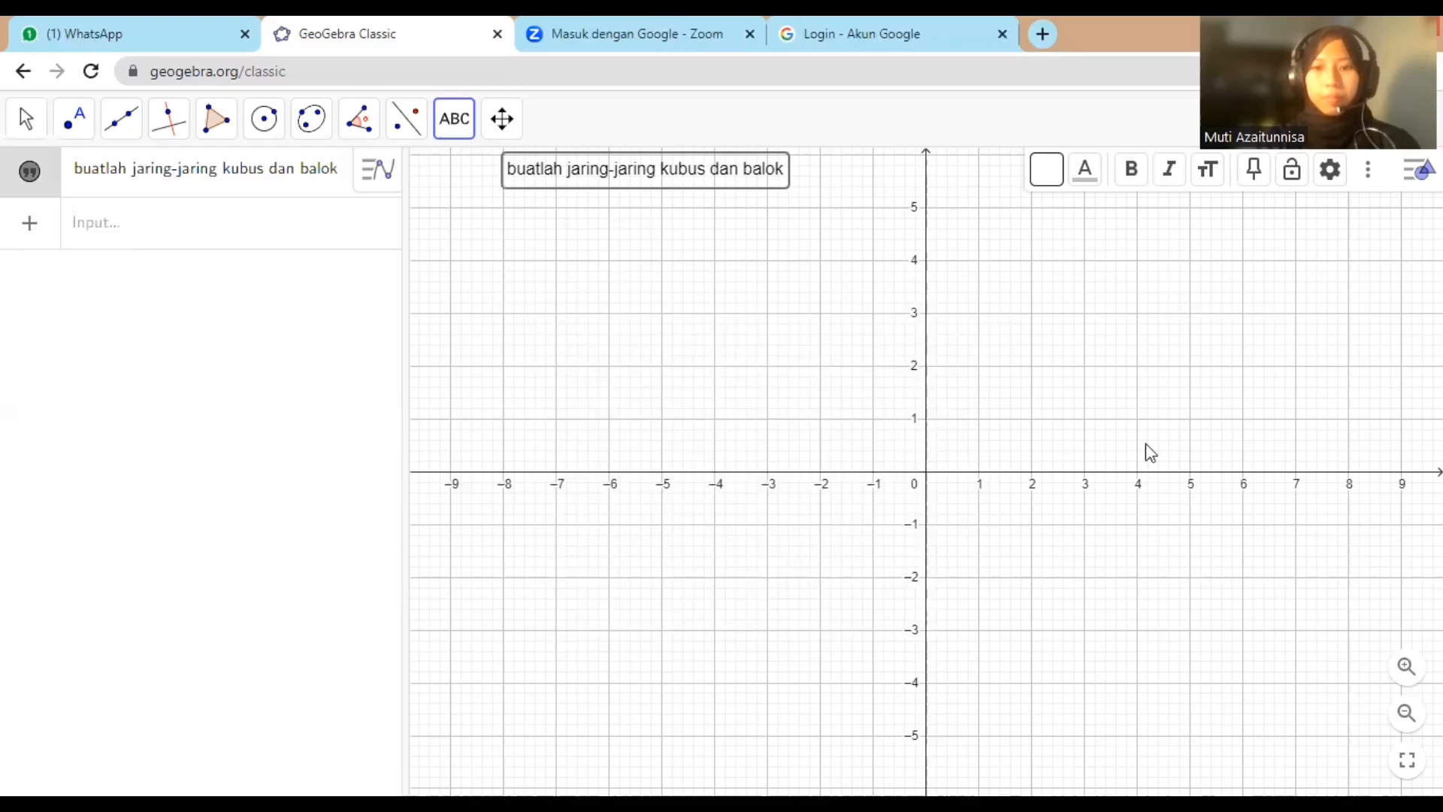
pyautogui.click(1195, 502)
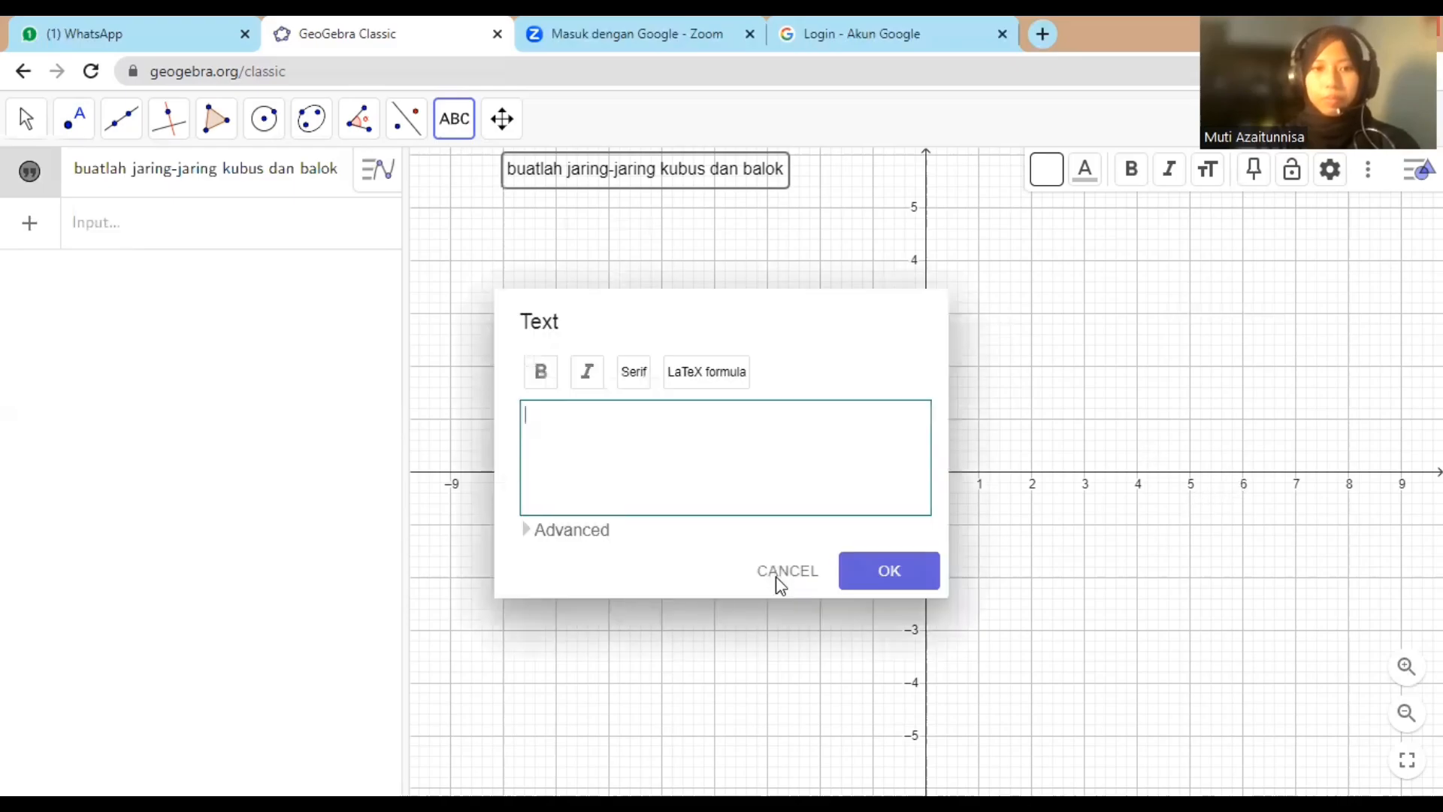
pyautogui.click(778, 580)
# Step: Place point A at (3, 3) and point B at (3, 0) in the graphics view
pyautogui.click(74, 125)
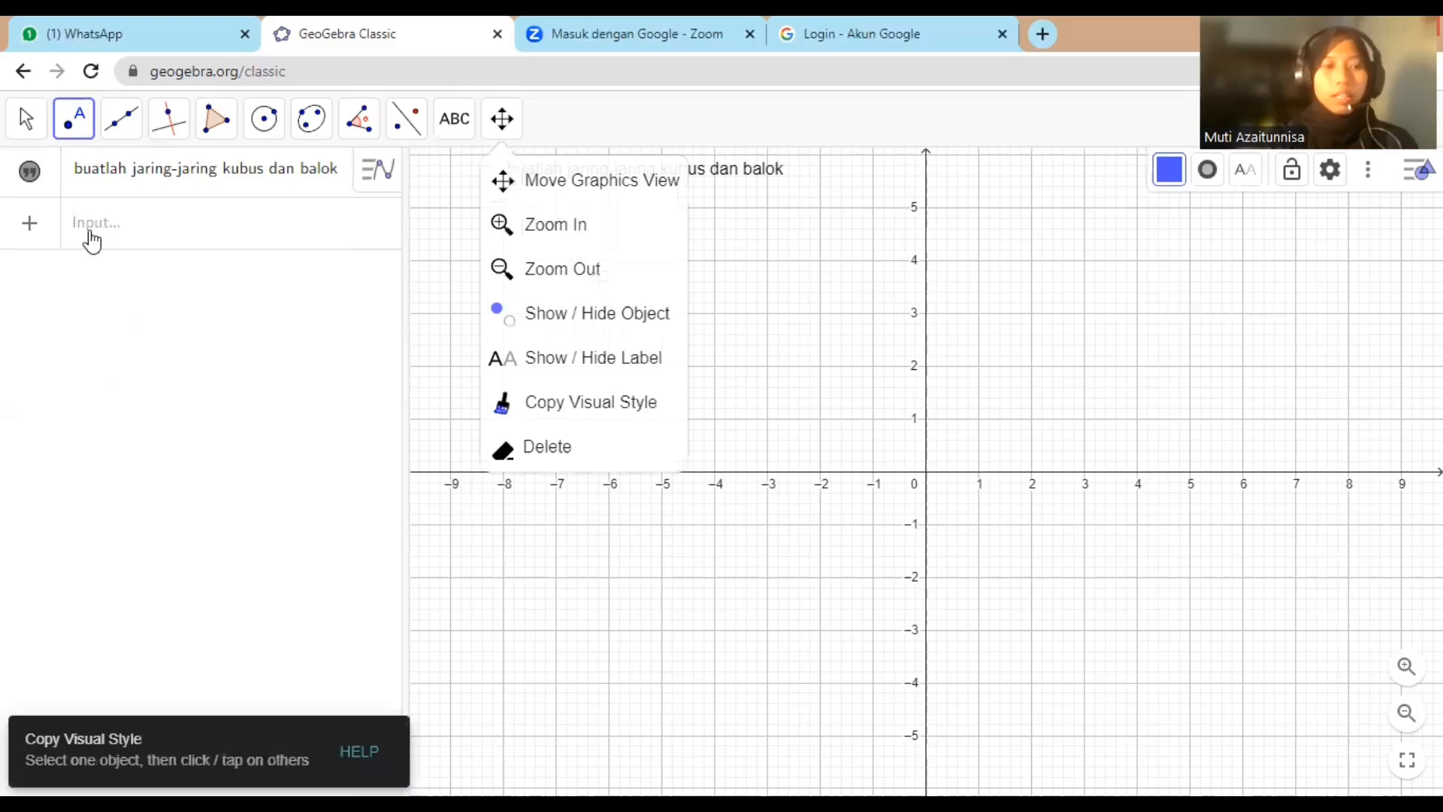
pyautogui.moveTo(72, 134)
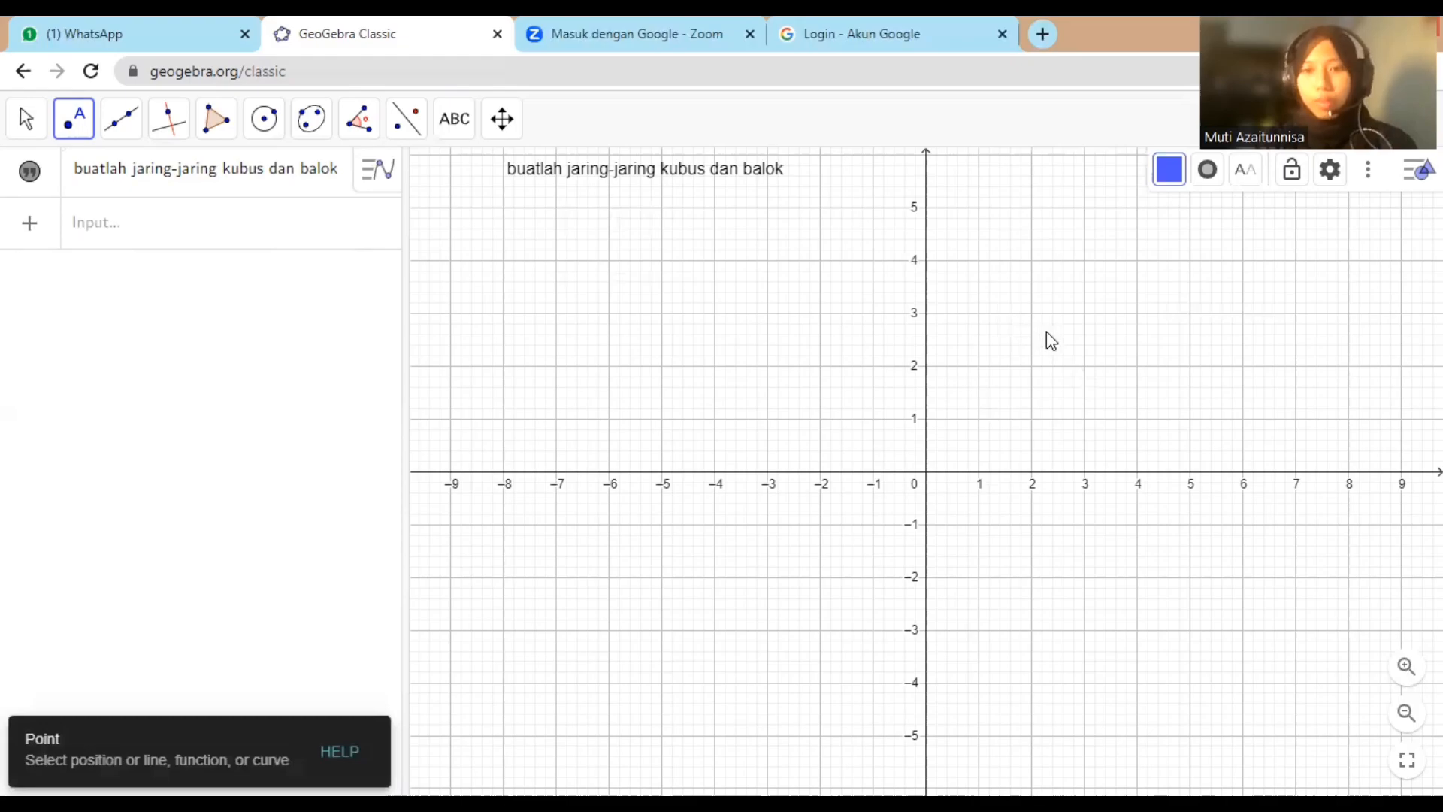
pyautogui.click(1084, 312)
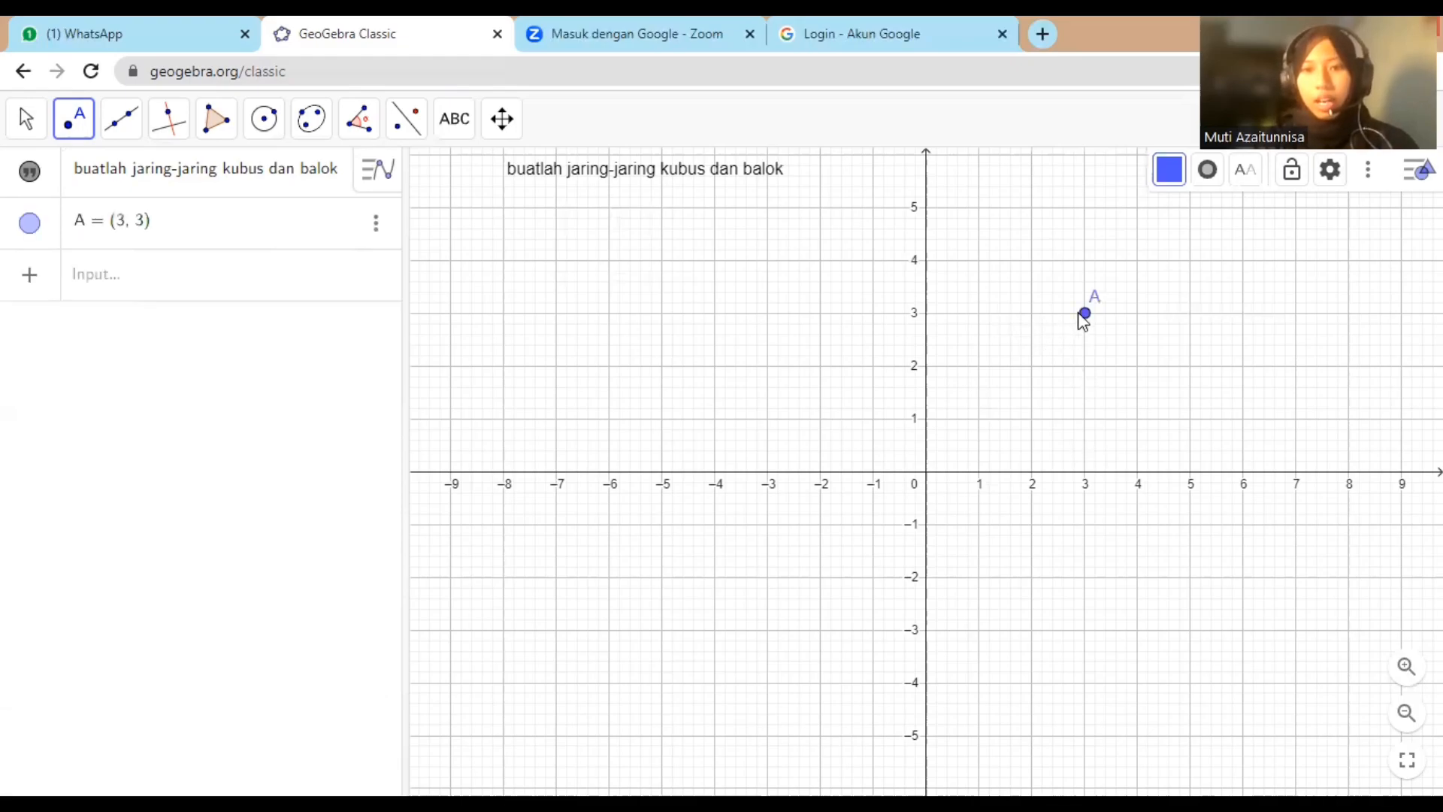
pyautogui.click(1084, 471)
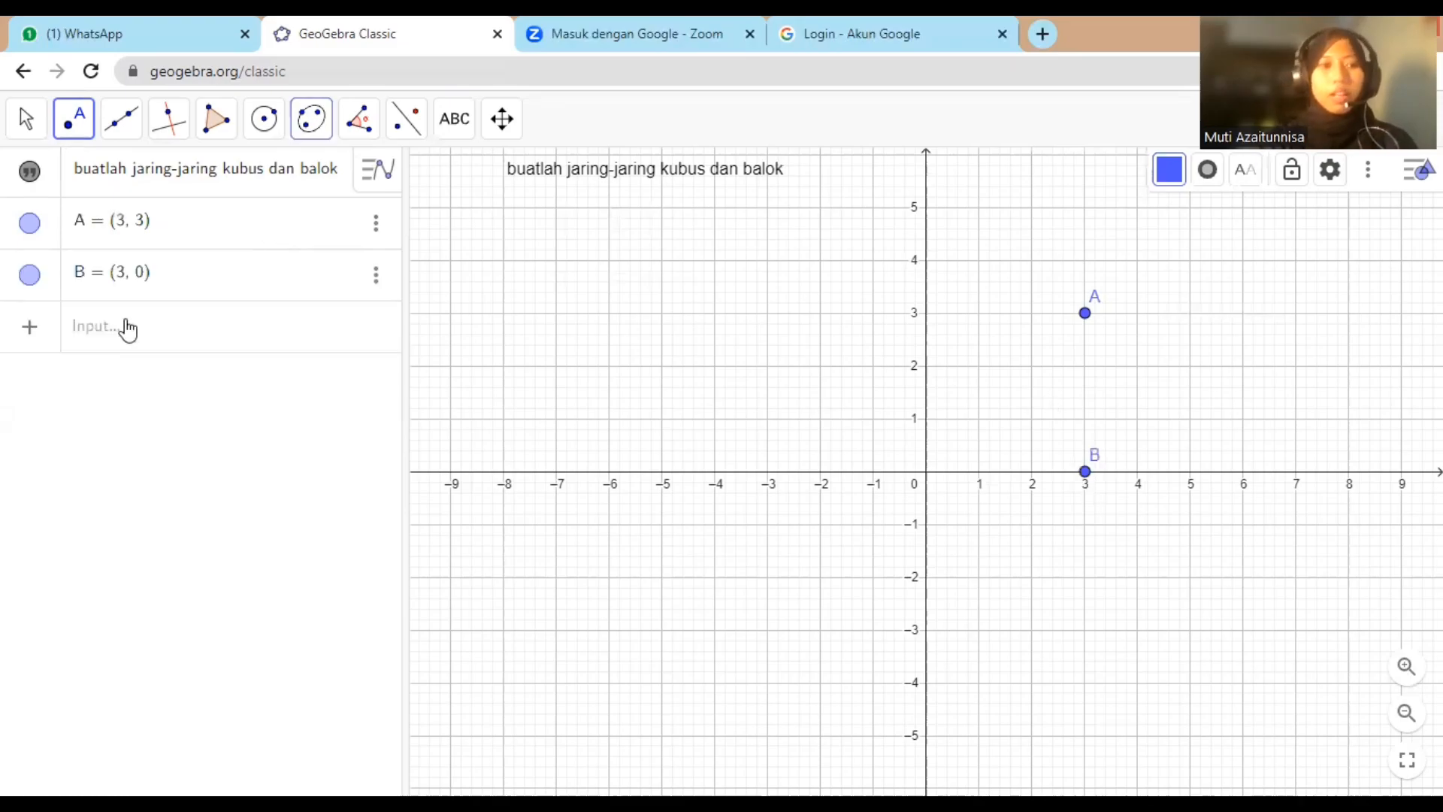
# Step: Create a cube from points A and B with the Cube command, using Cube(A, B) as the definition
pyautogui.click(127, 329)
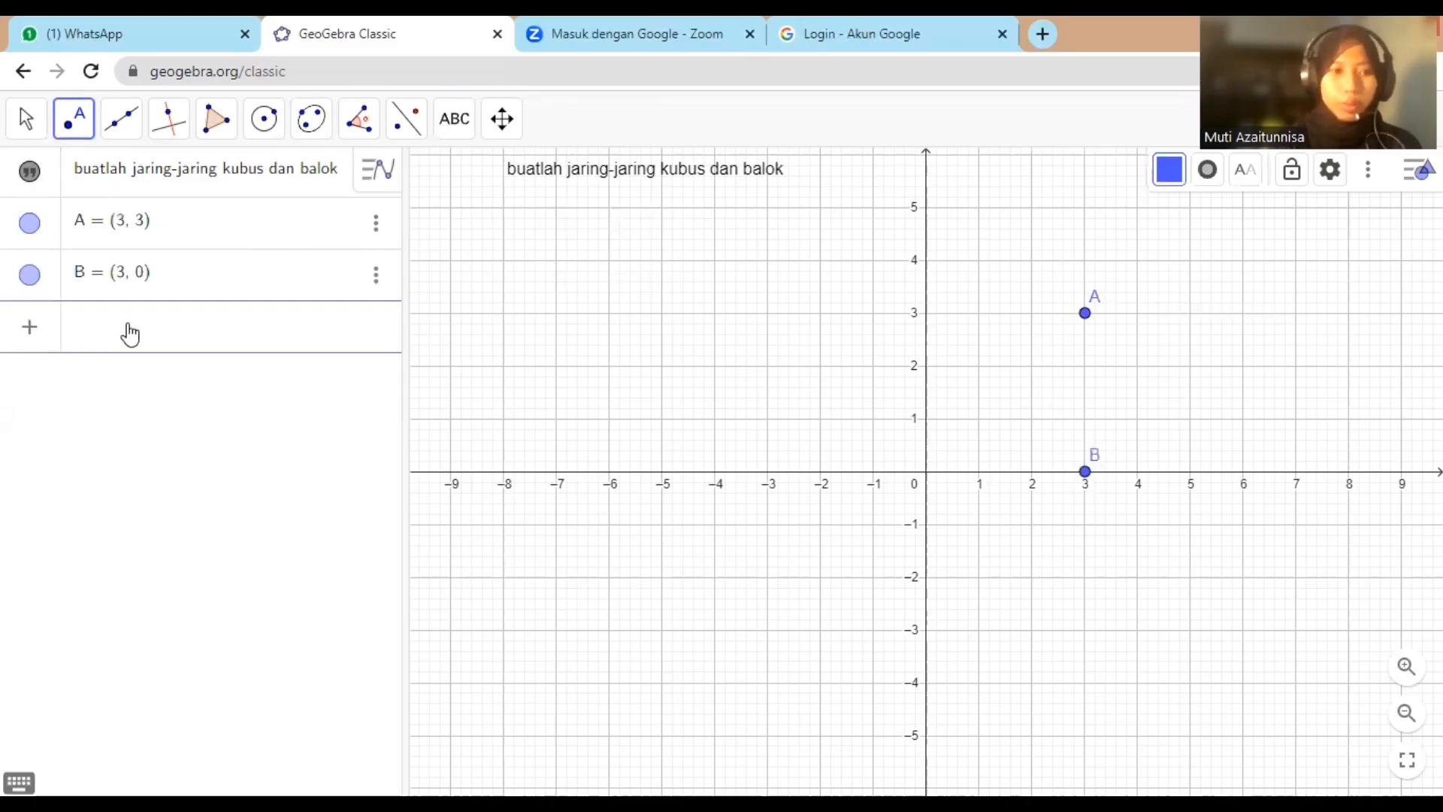
pyautogui.write('C')
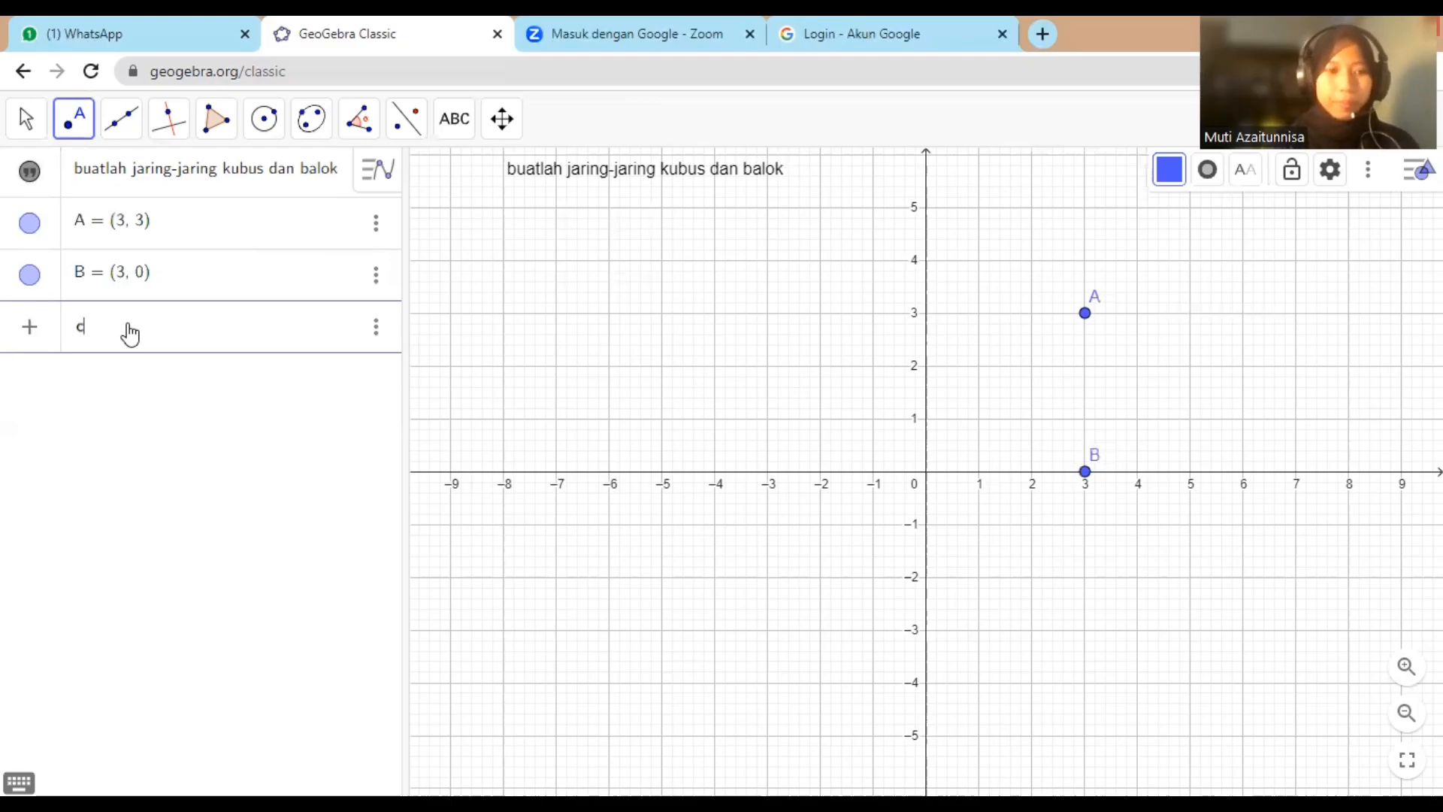
pyautogui.write('ub')
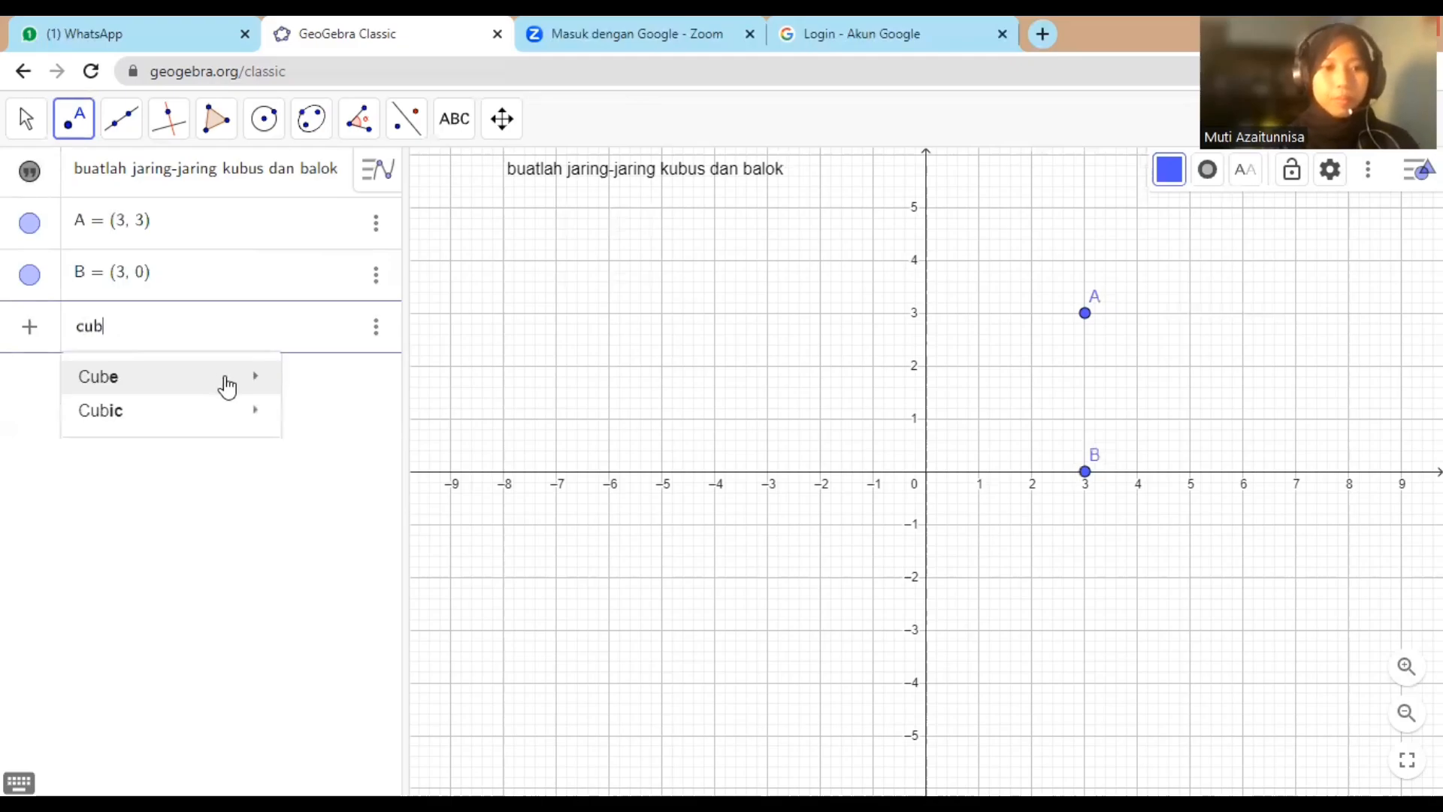
pyautogui.moveTo(223, 384)
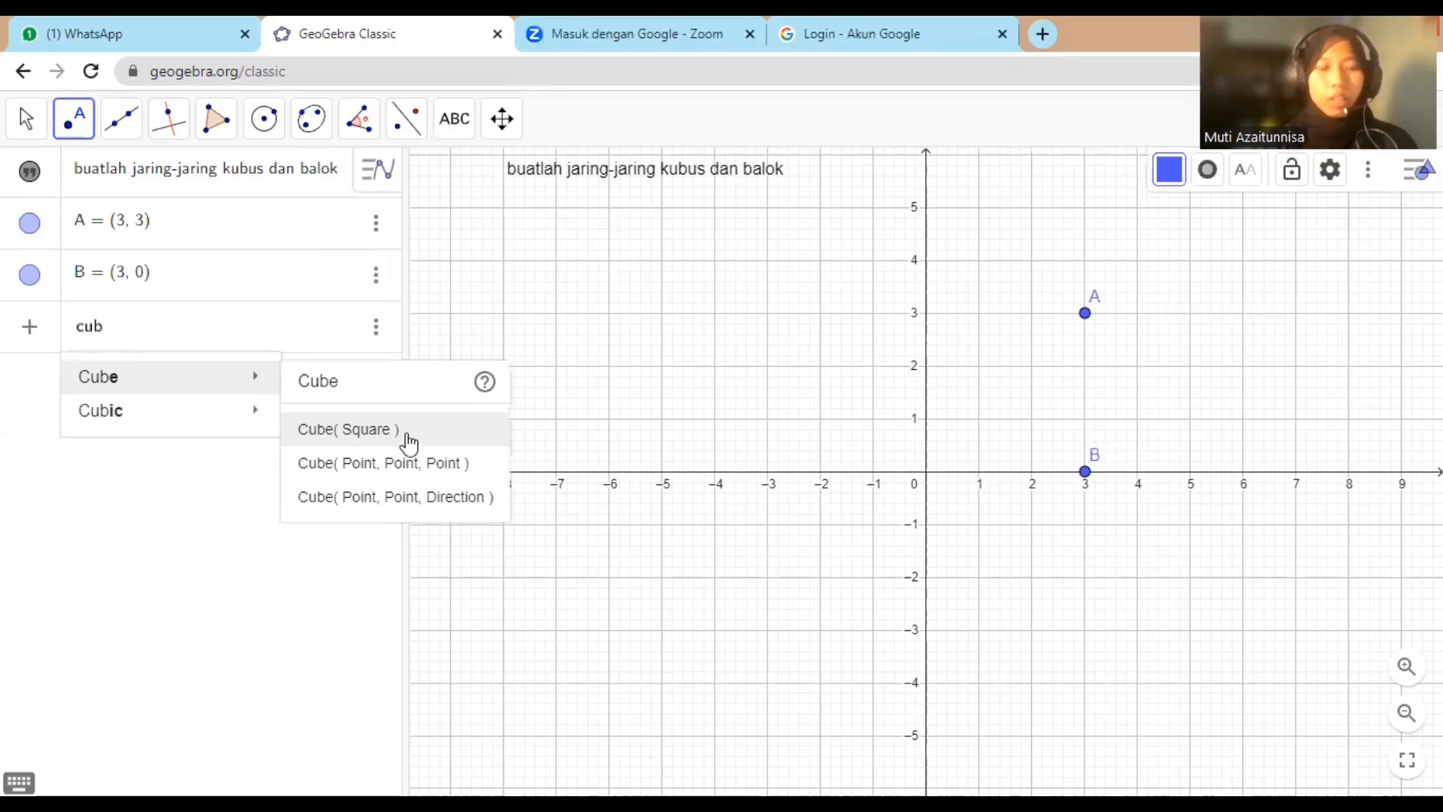
pyautogui.click(173, 377)
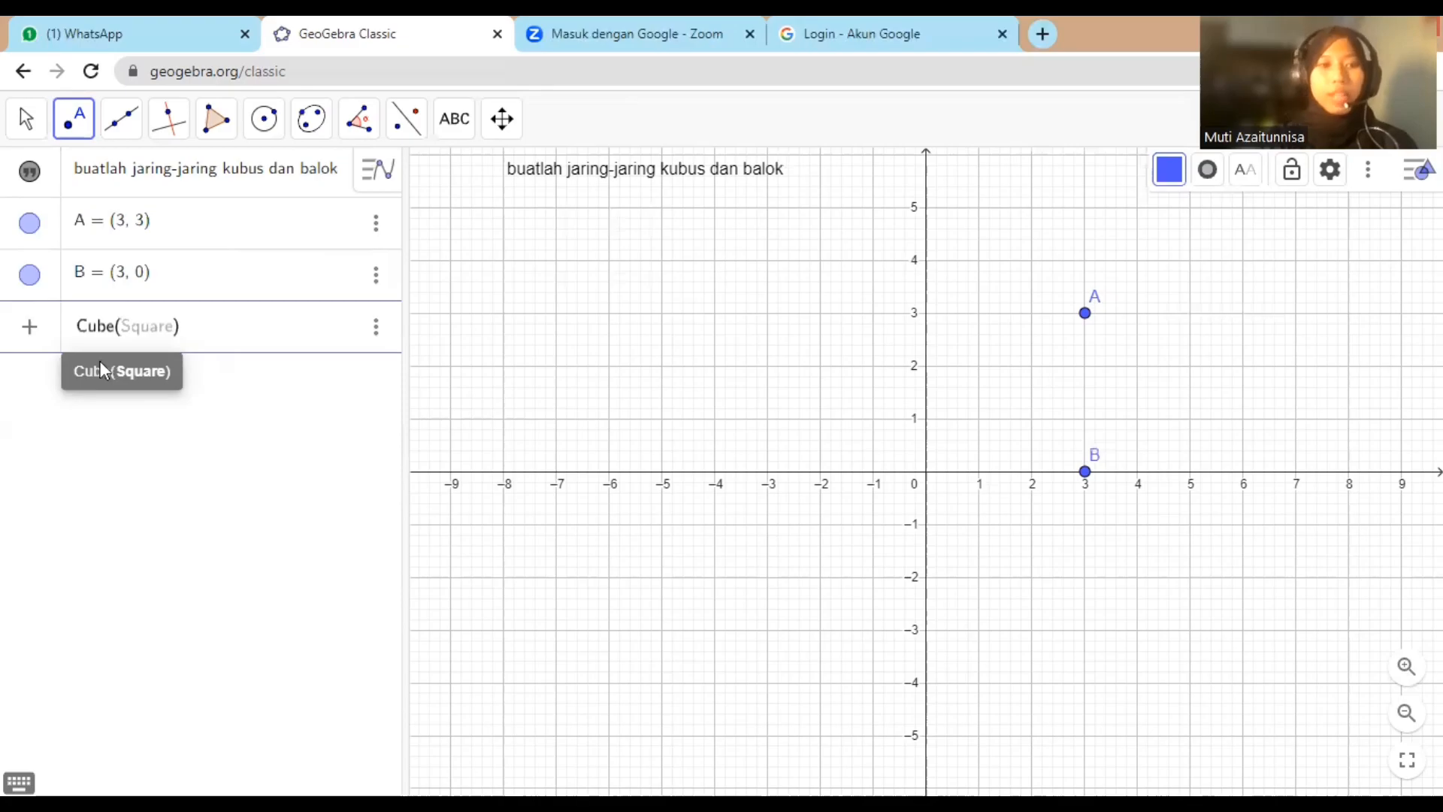
pyautogui.write('a, b')
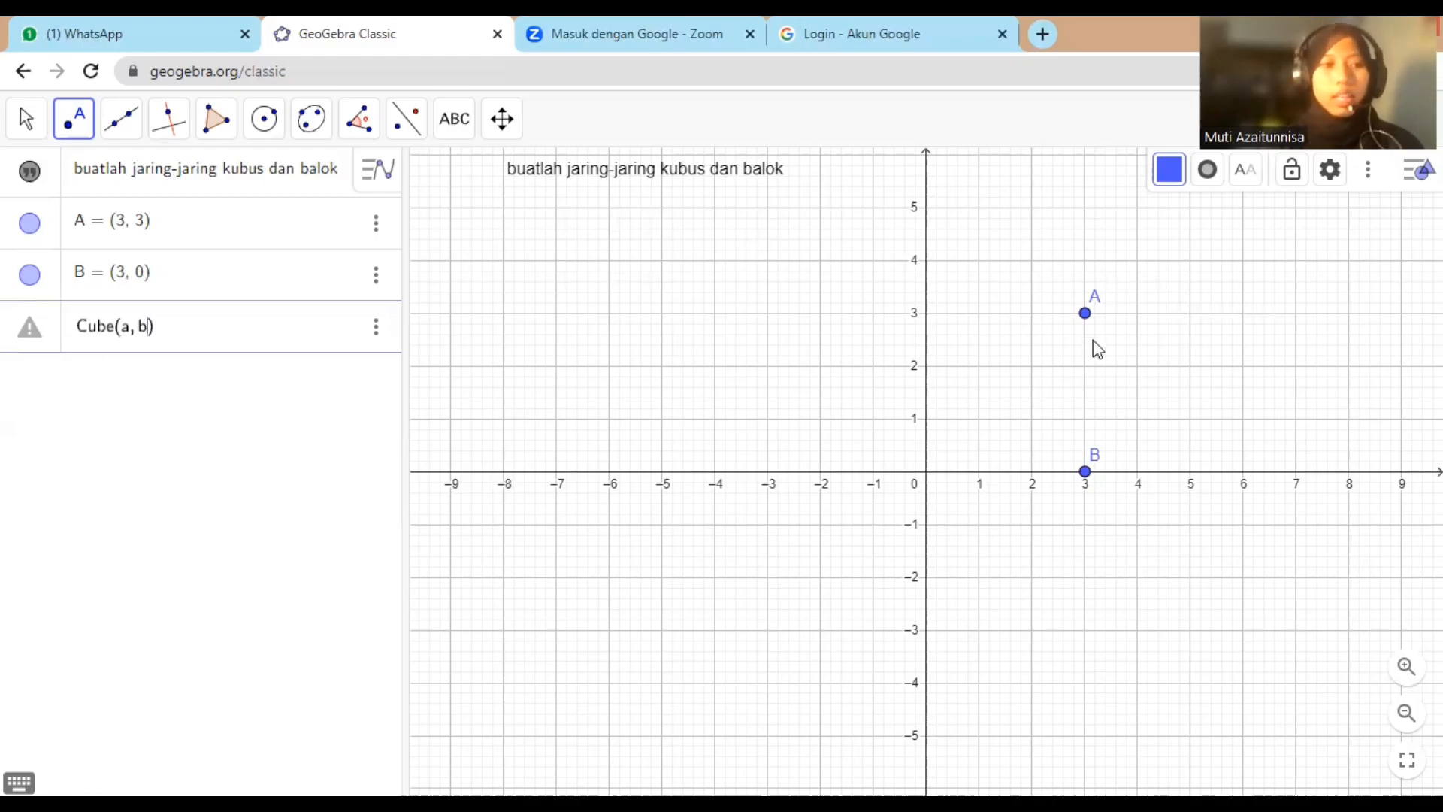
pyautogui.press('BackSpace')
pyautogui.press('BackSpace')
pyautogui.press('BackSpace')
pyautogui.press('BackSpace')
pyautogui.write('A, B')
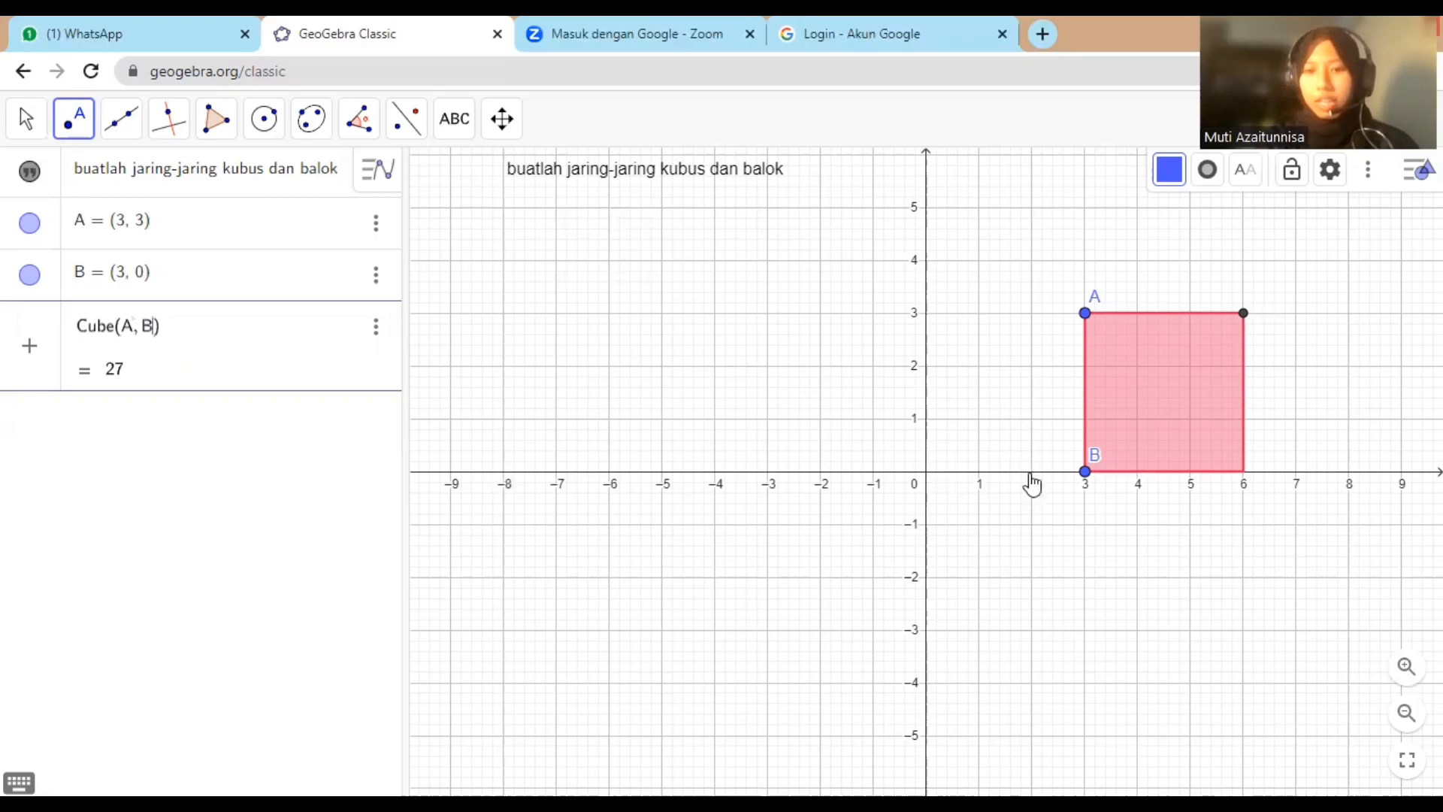
pyautogui.click(1019, 416)
# Step: Delete the stray point I beside the cube's square base
pyautogui.press('Escape')
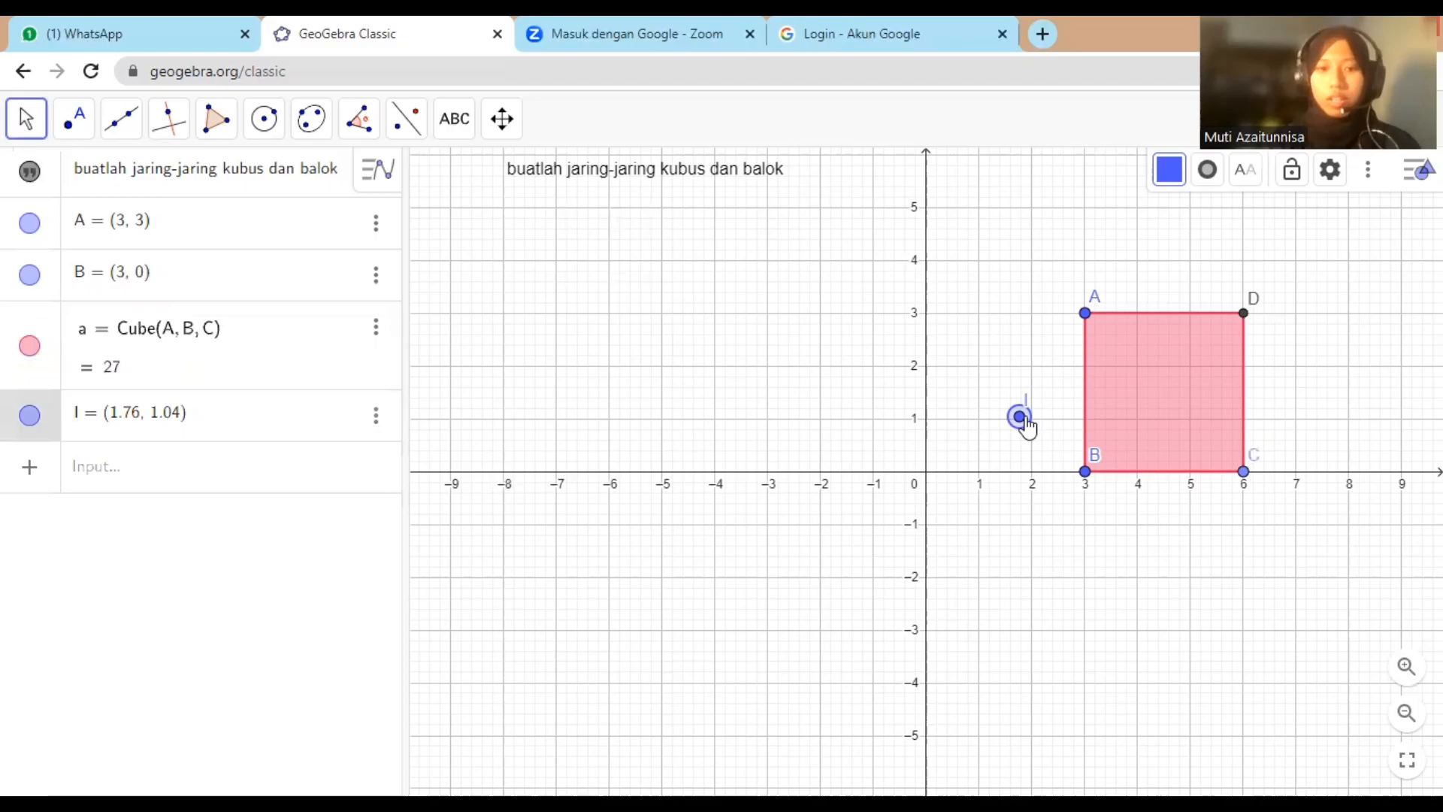
pyautogui.doubleClick(1019, 416)
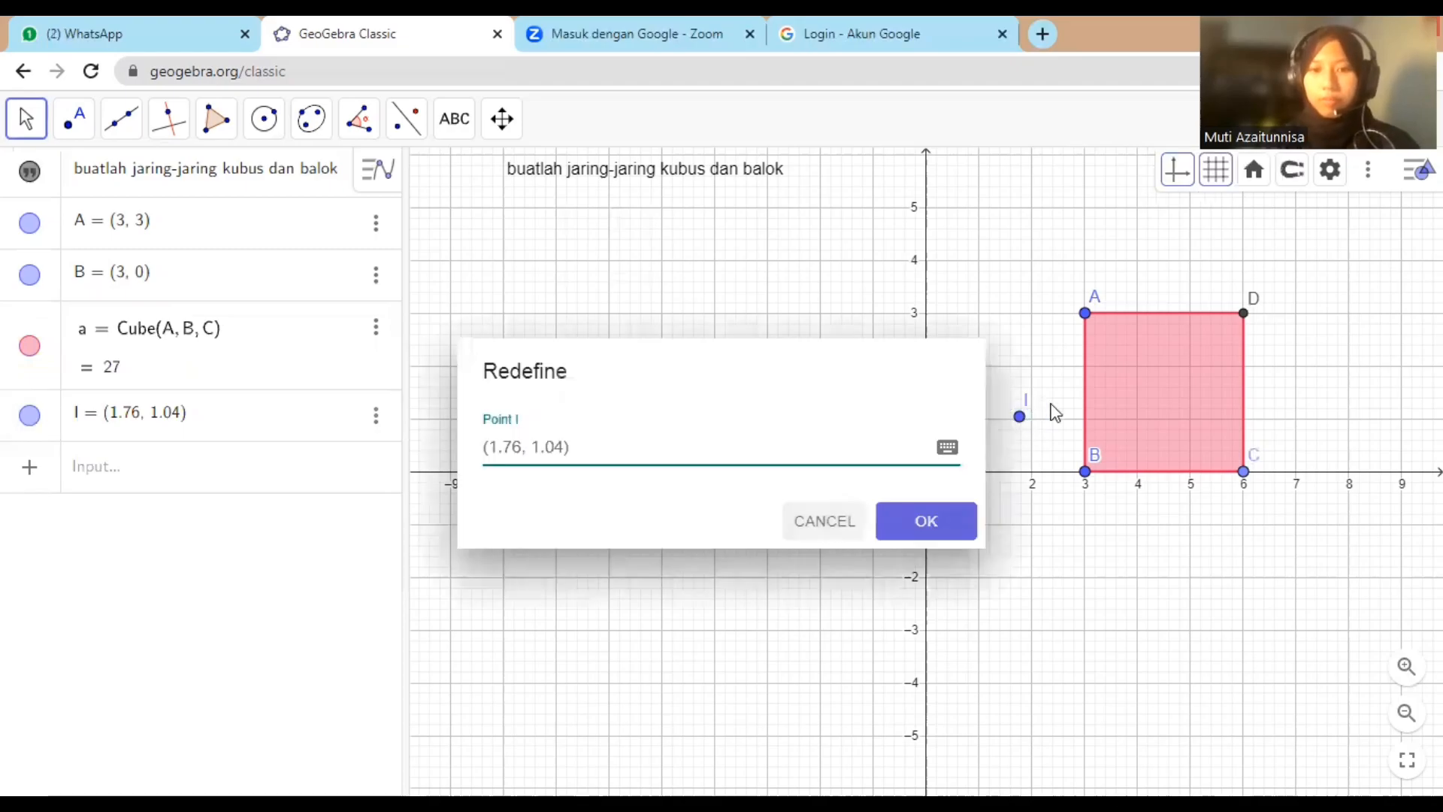
pyautogui.press('Escape')
pyautogui.click(1020, 416)
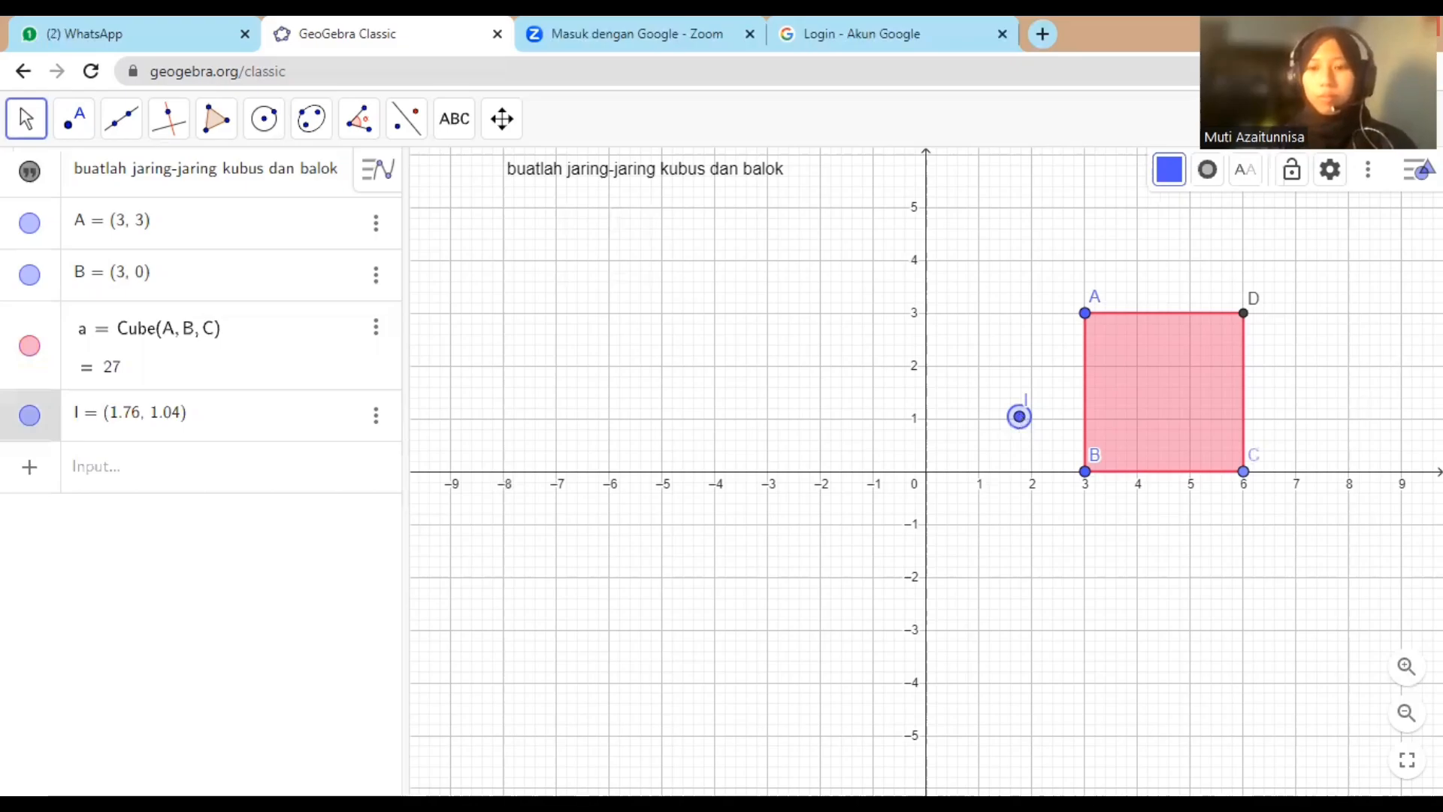
pyautogui.press('Delete')
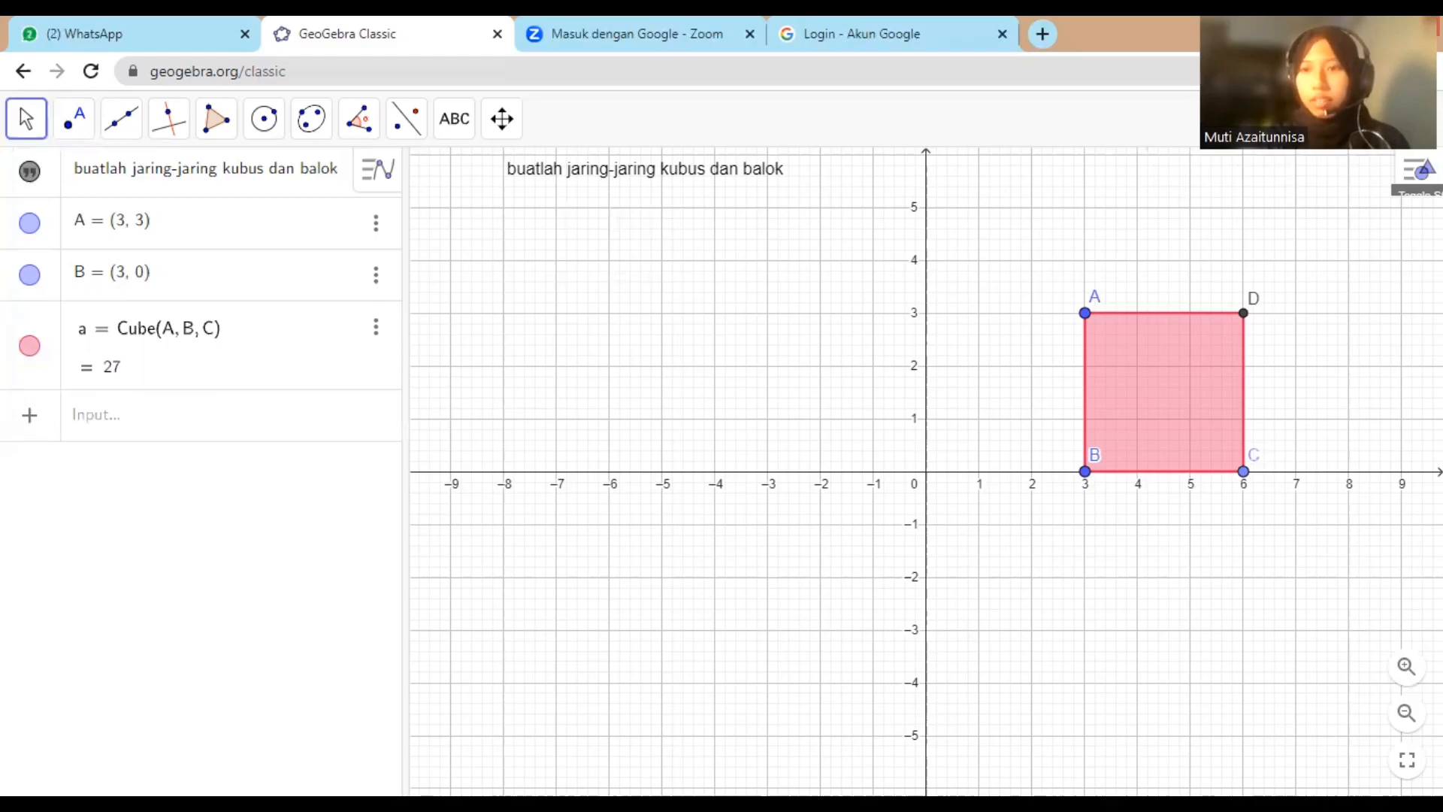
# Step: Open the 3D Graphics view next to the 2D view and bring square ABCD into the narrowed 2D area
pyautogui.click(1419, 170)
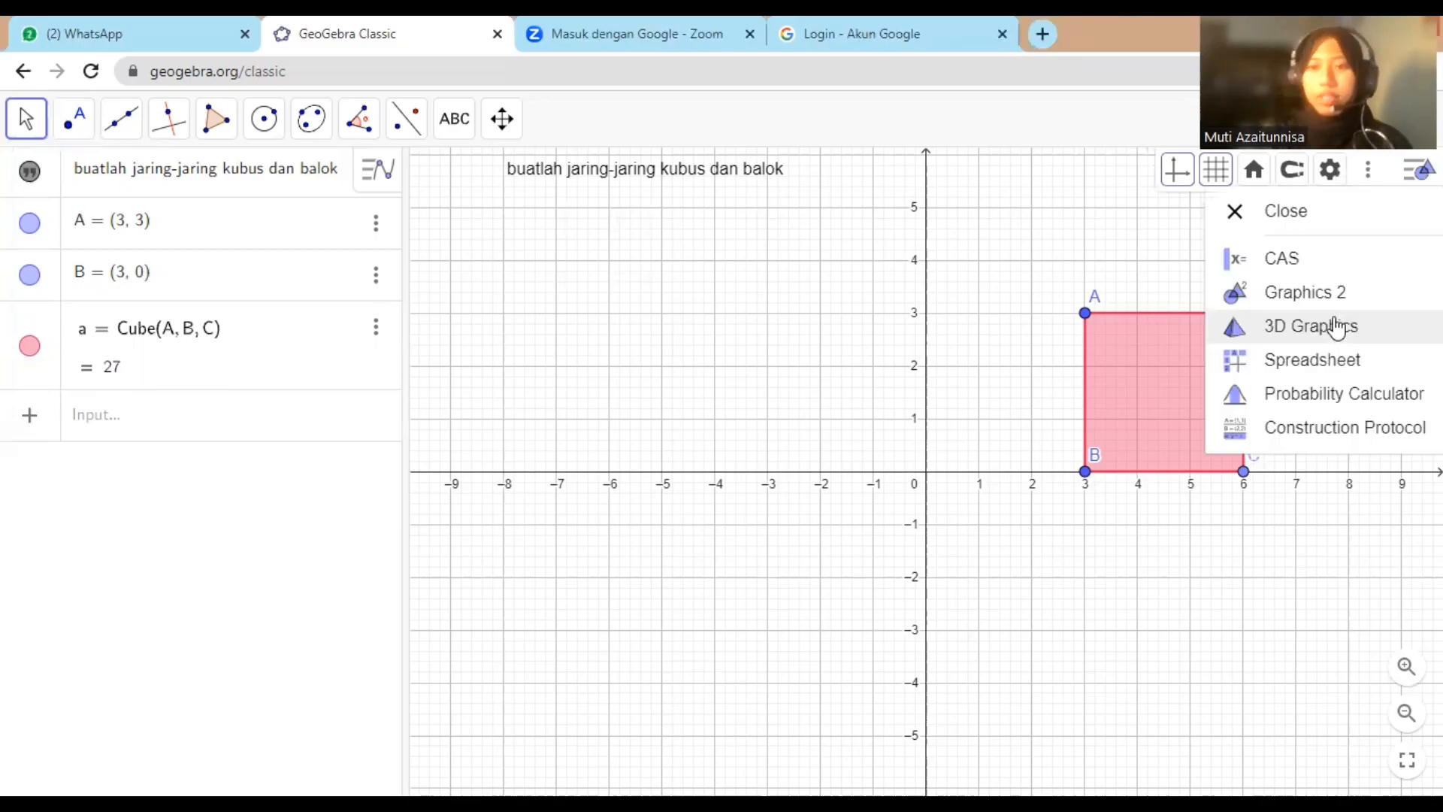
pyautogui.click(1335, 327)
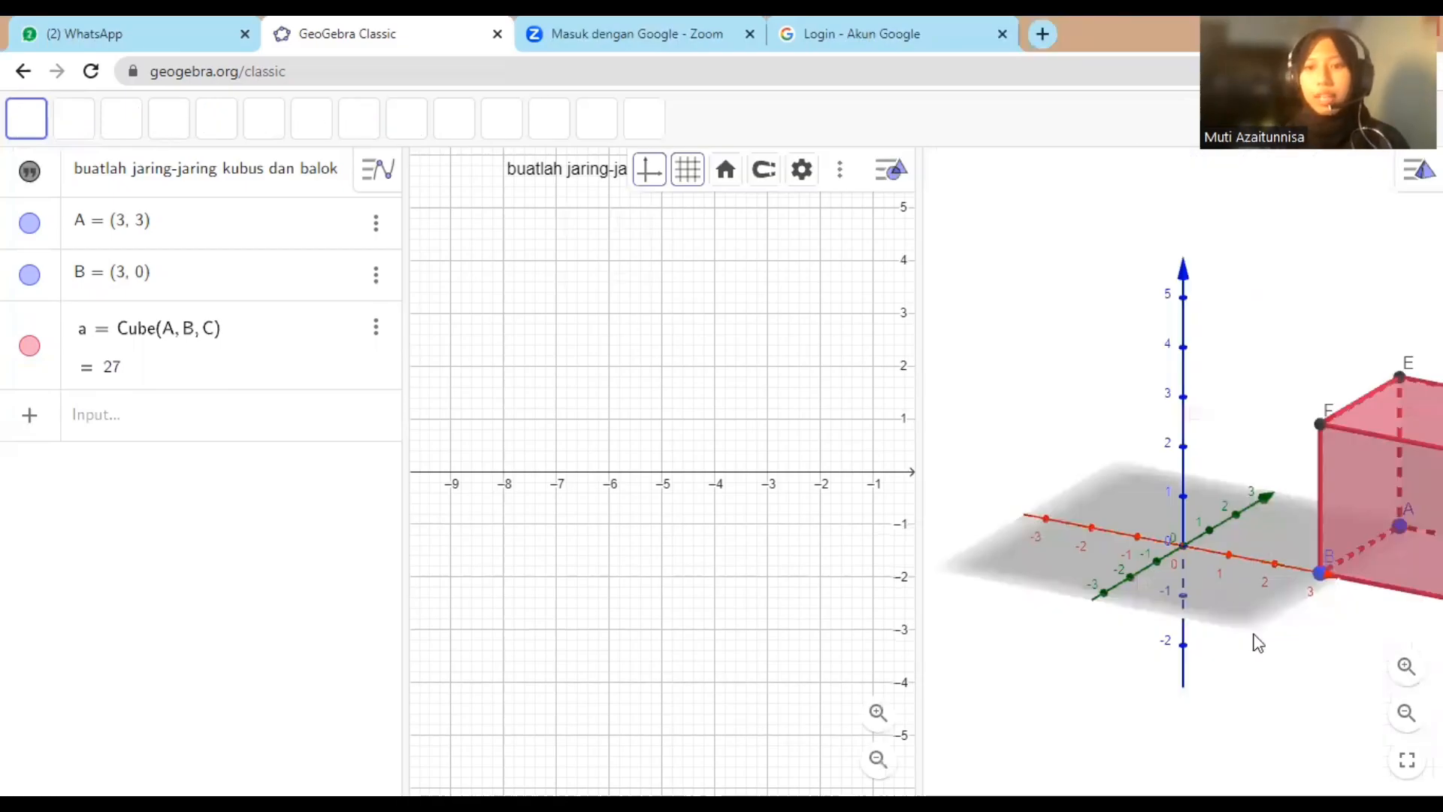
pyautogui.moveTo(814, 406); pyautogui.dragTo(397, 367)
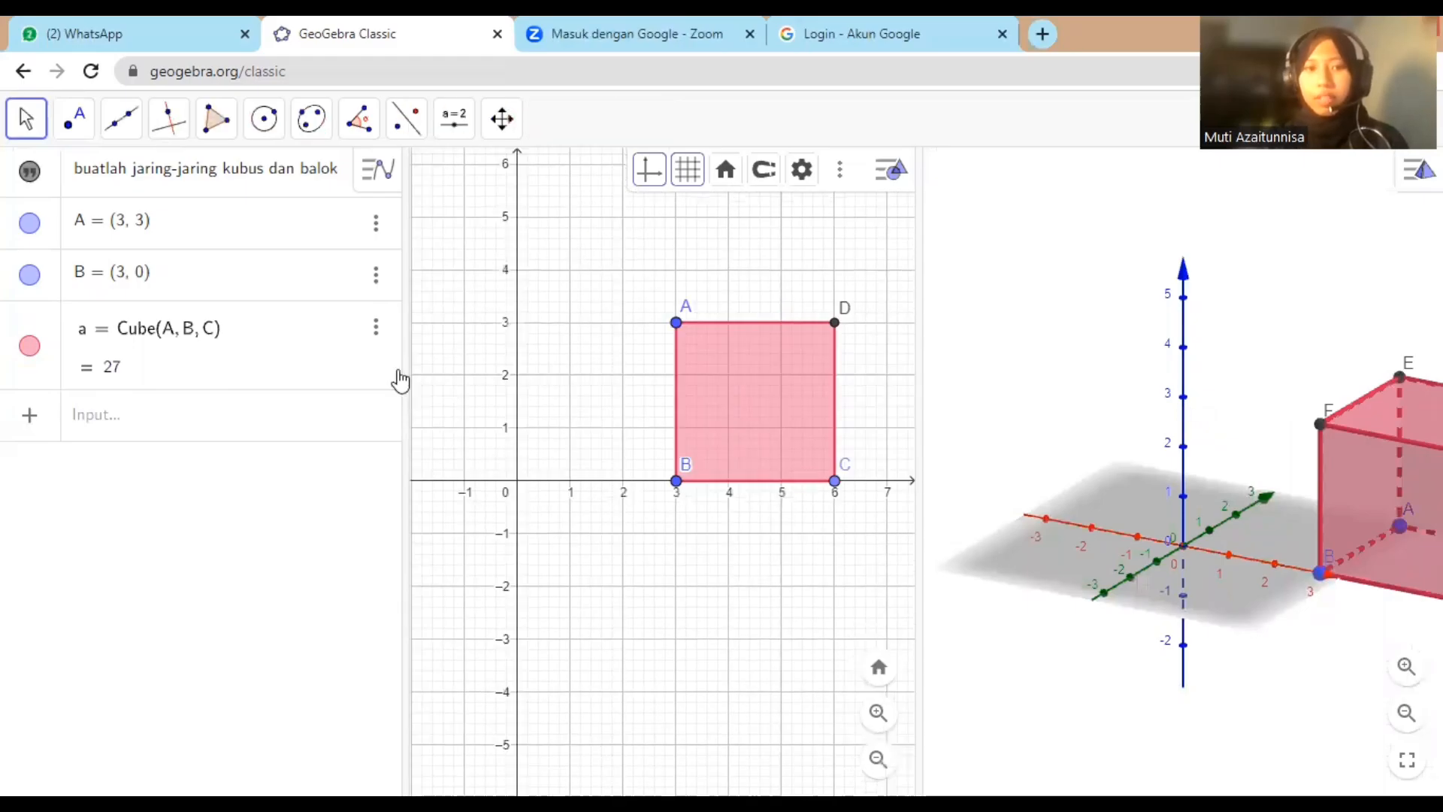
pyautogui.click(798, 442)
# Step: Rotate the 3D view to examine the cube from different sides
pyautogui.moveTo(1290, 636); pyautogui.dragTo(1218, 630)
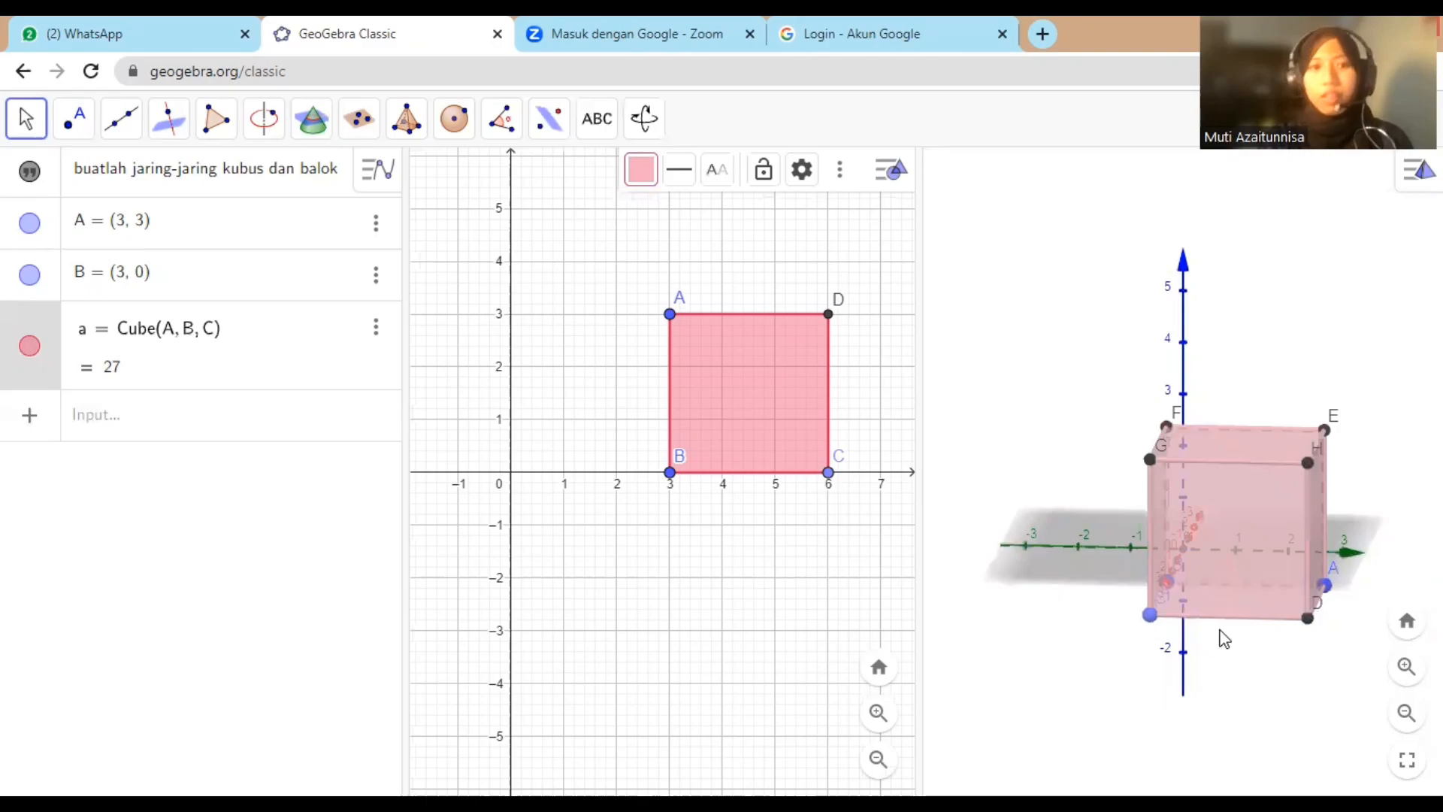
pyautogui.click(574, 599)
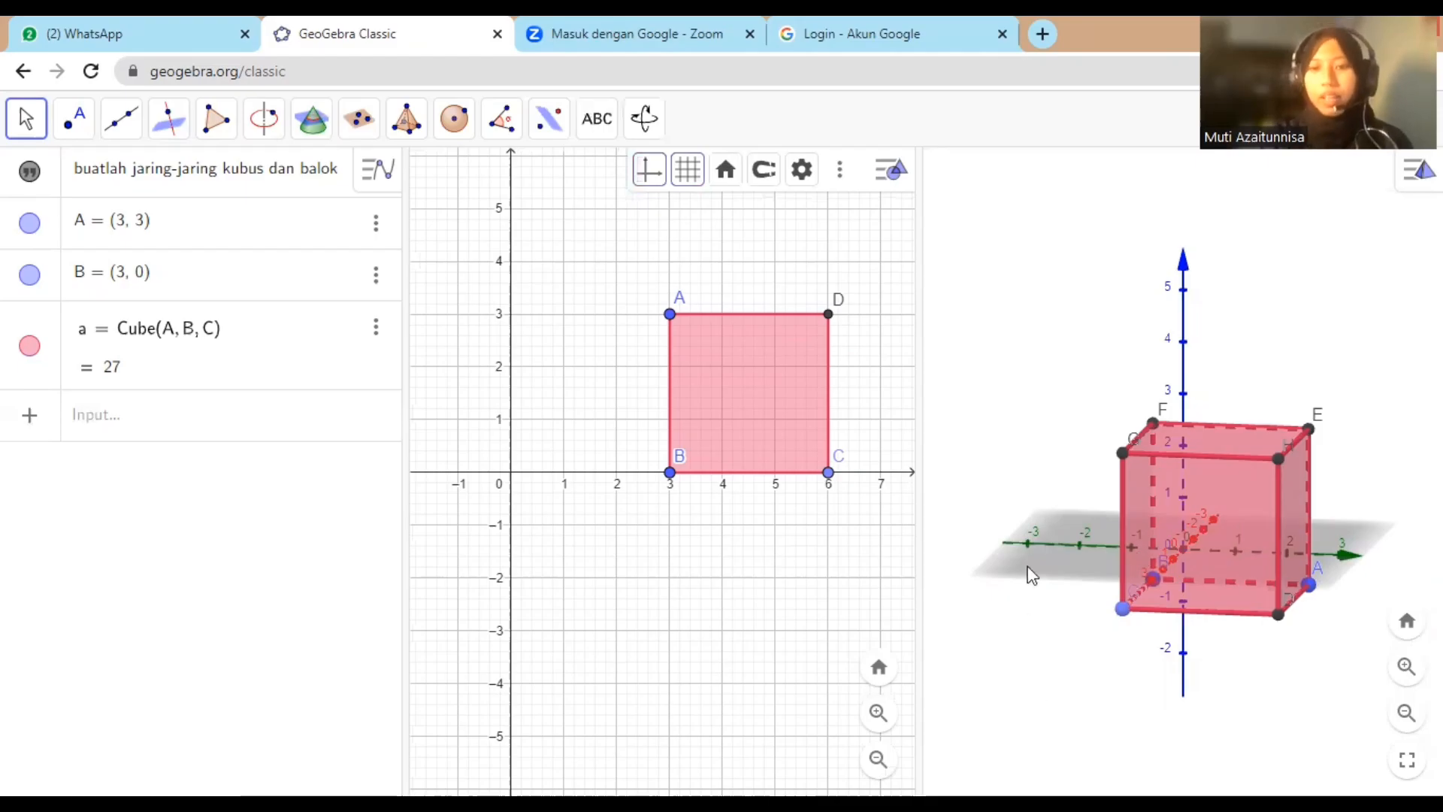
pyautogui.moveTo(1026, 552)
pyautogui.mouseDown()
pyautogui.moveTo(1049, 556)
pyautogui.moveTo(1049, 542)
pyautogui.moveTo(1021, 554)
pyautogui.mouseUp()
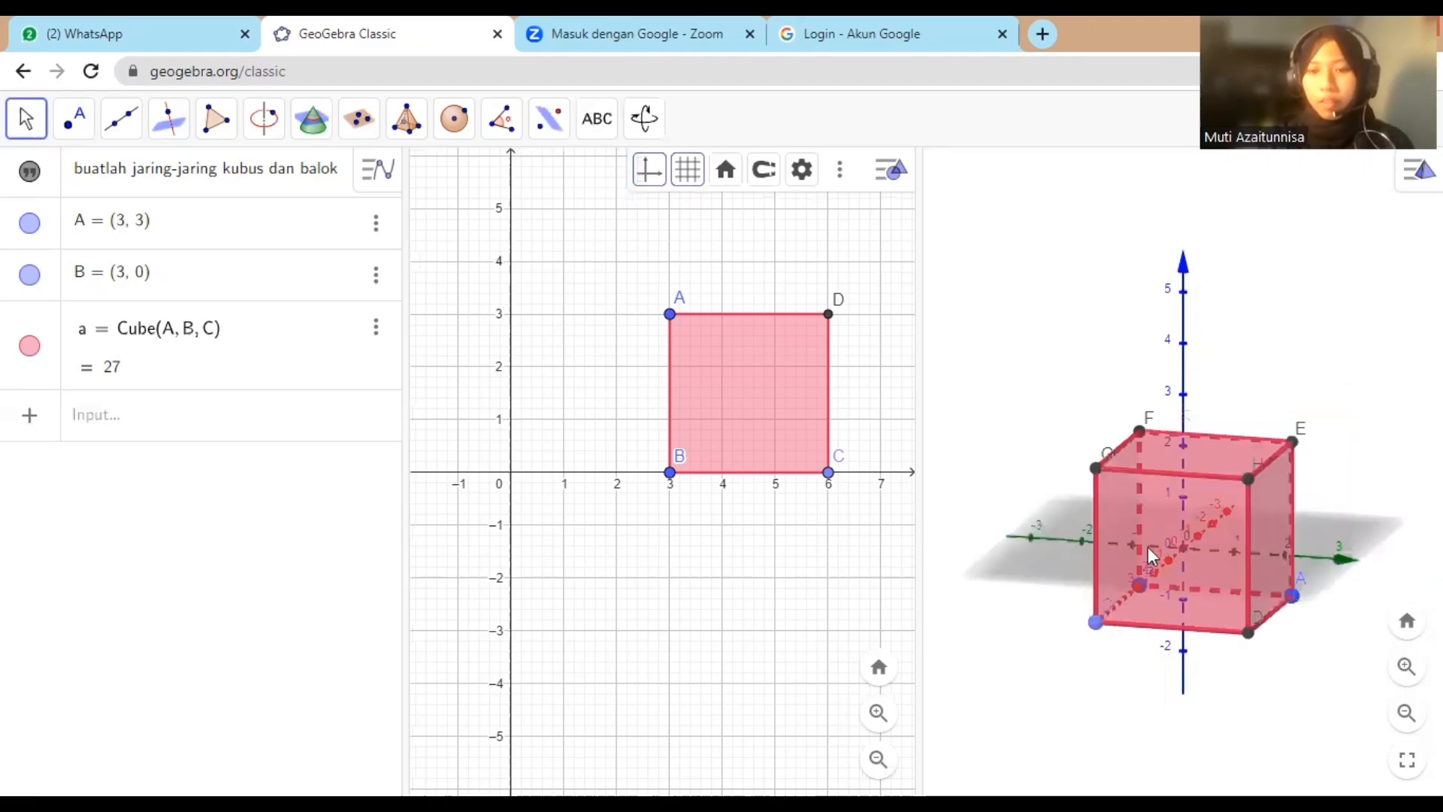
pyautogui.moveTo(1148, 548); pyautogui.dragTo(1146, 547)
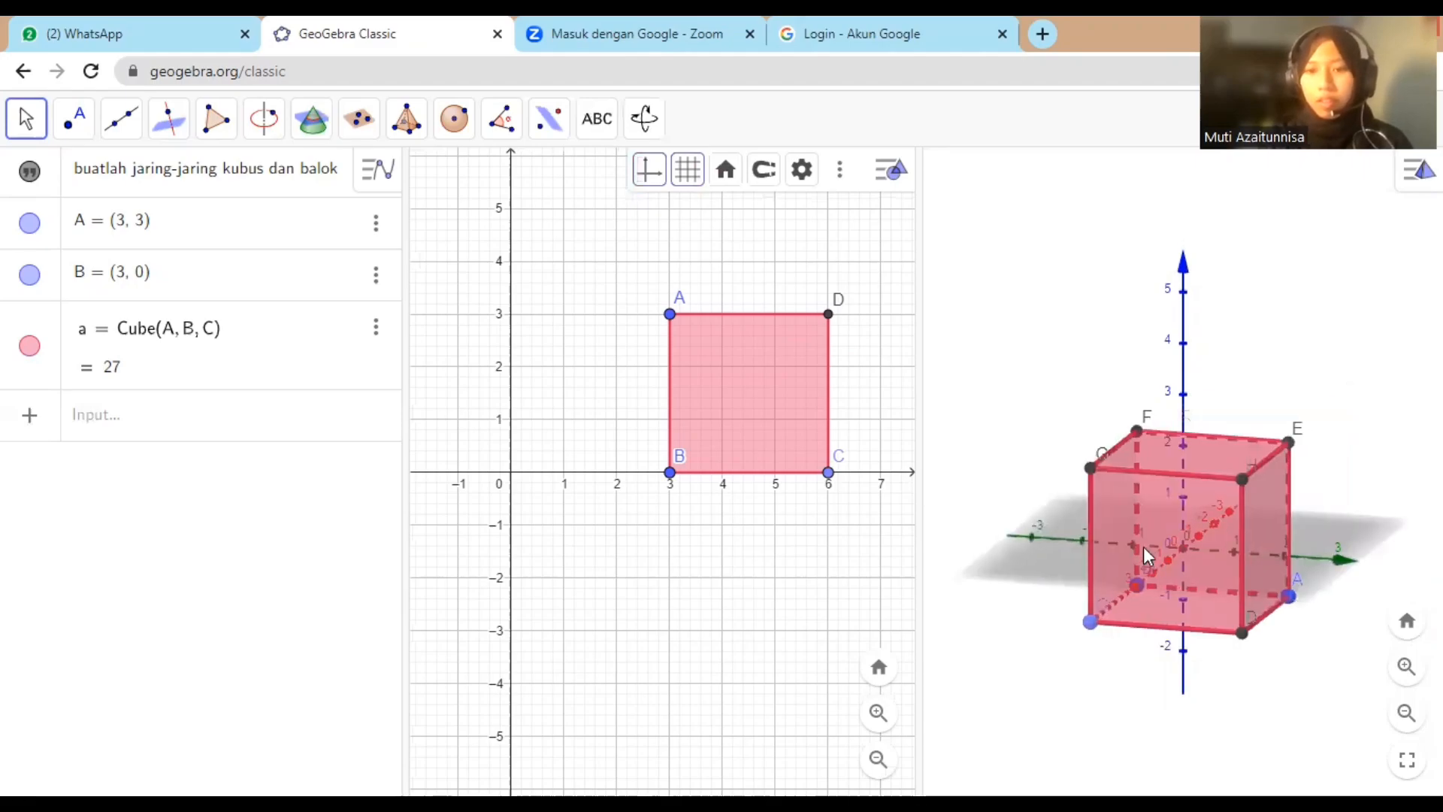
# Step: Create an unfolded net of the cube with the Net tool
pyautogui.rightClick(1144, 547)
pyautogui.click(1015, 584)
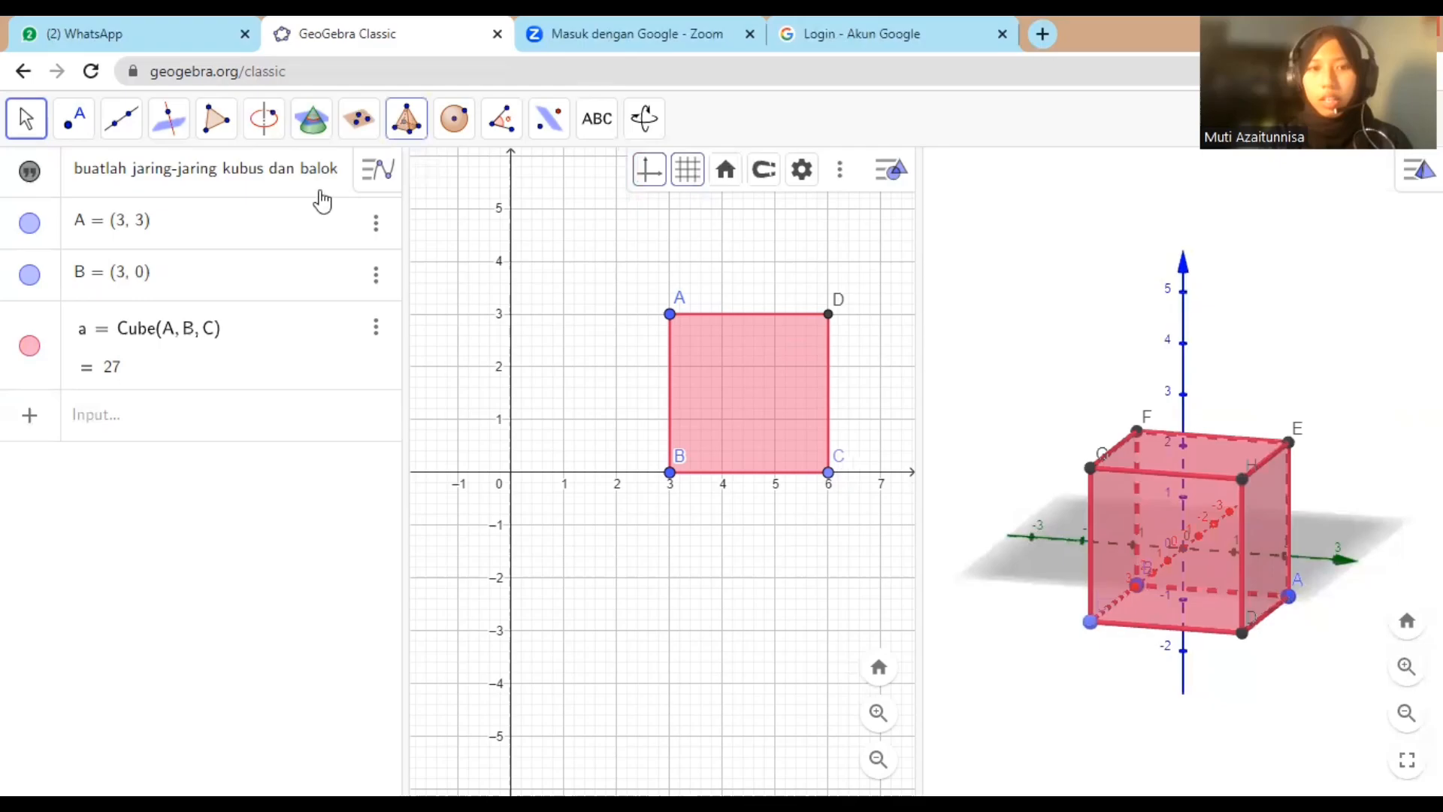
pyautogui.click(412, 130)
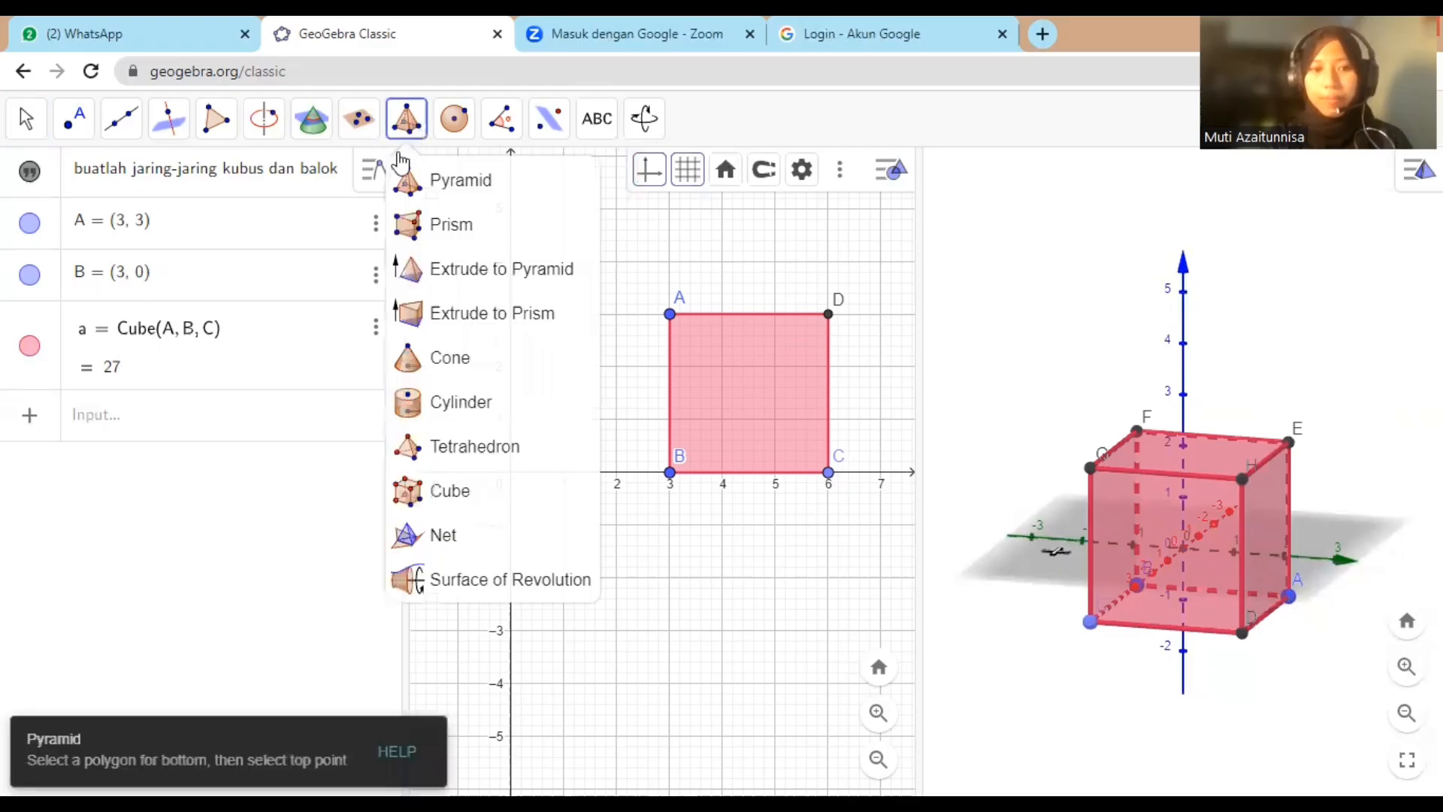
pyautogui.click(428, 549)
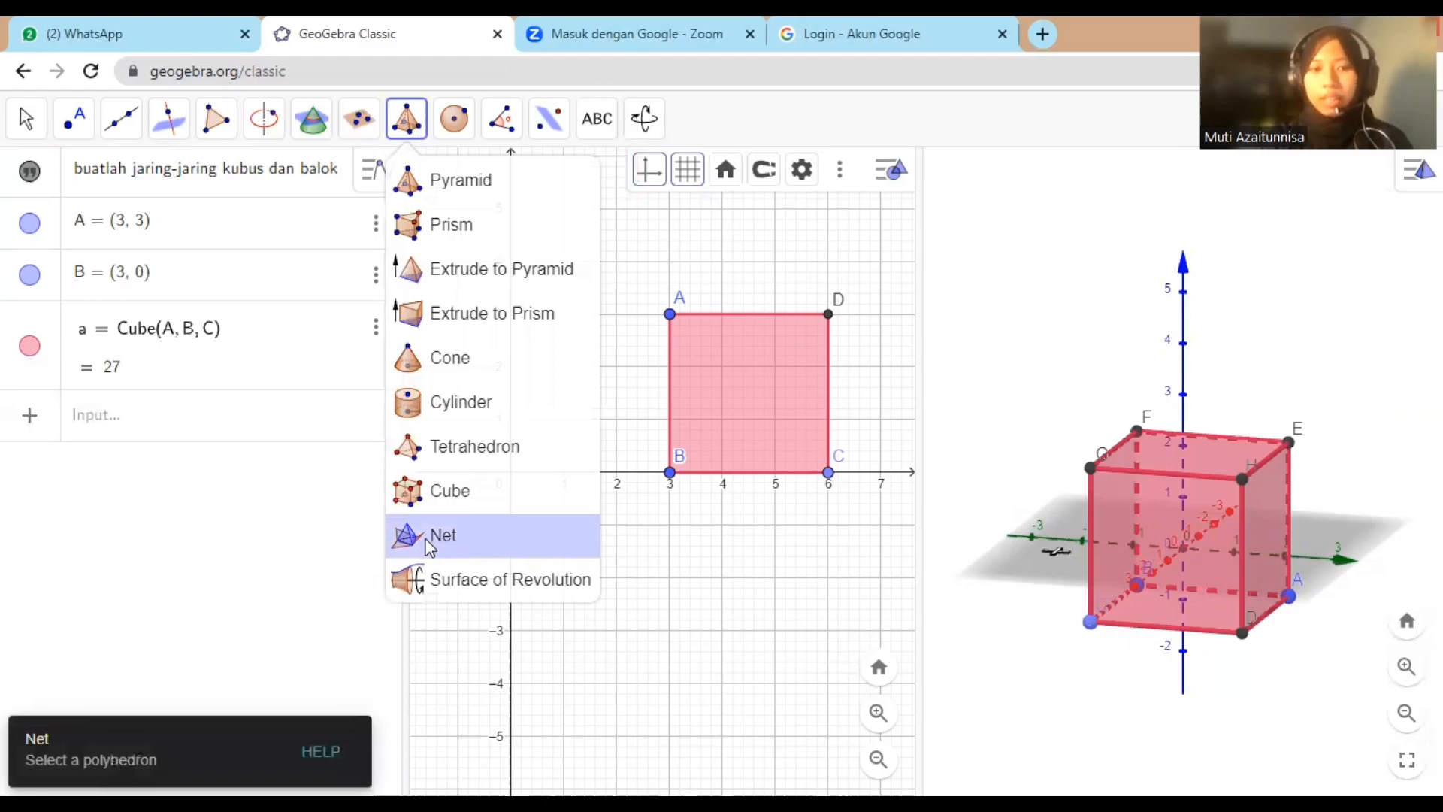
pyautogui.click(1107, 499)
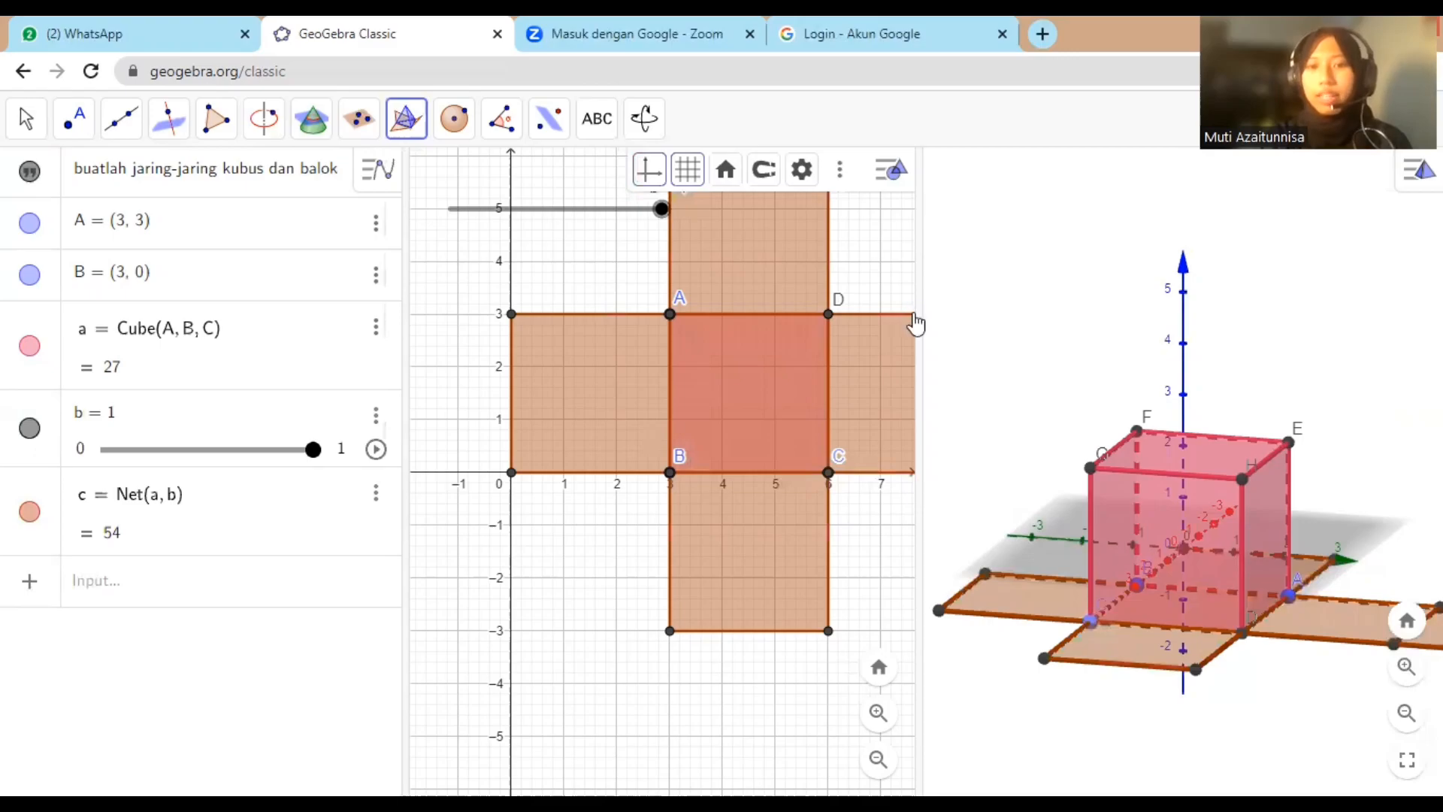
pyautogui.click(765, 341)
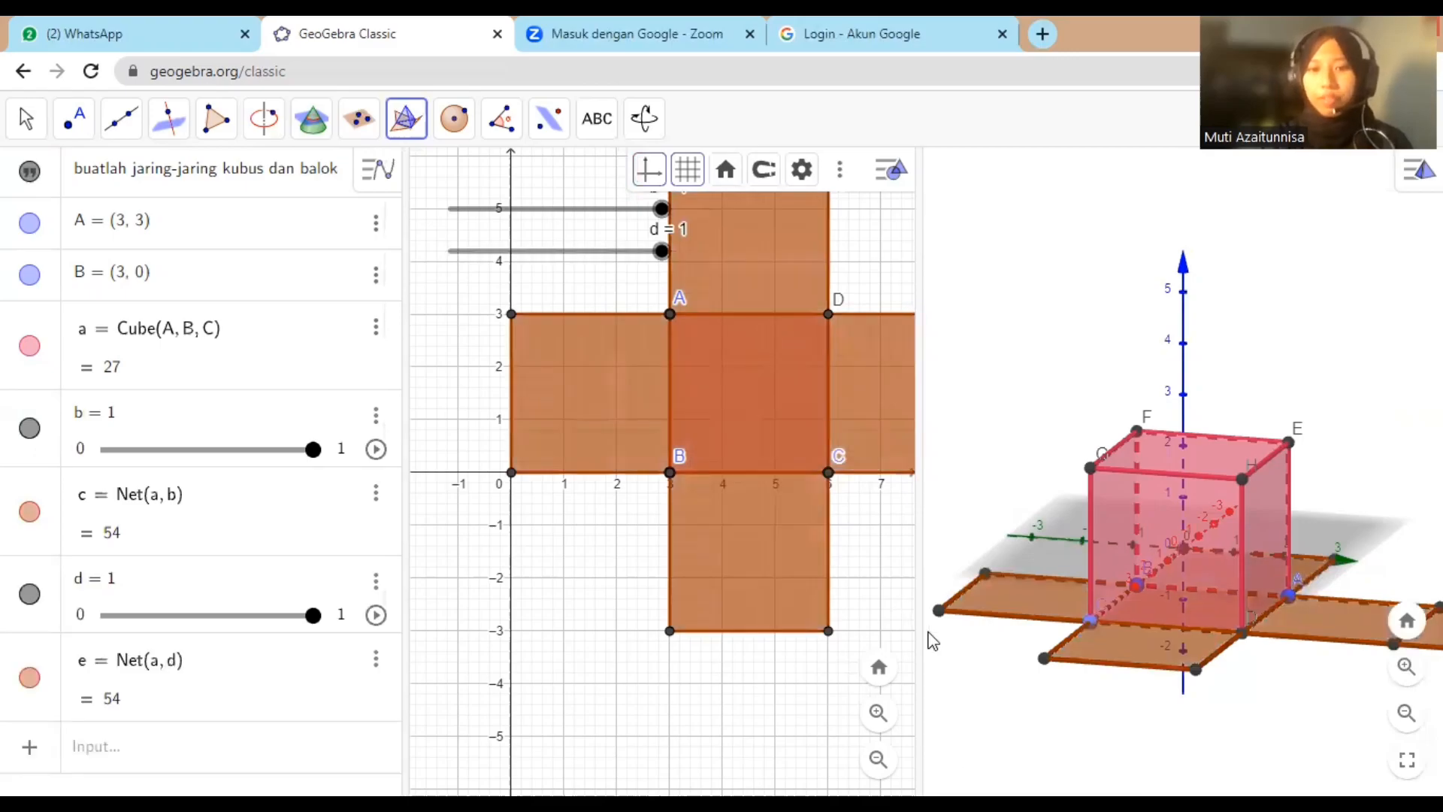
# Step: Widen the 2D graphics area and reposition its content to show the side squares of the cube's net
pyautogui.moveTo(917, 632); pyautogui.dragTo(1061, 607)
pyautogui.moveTo(1010, 303); pyautogui.dragTo(1008, 364)
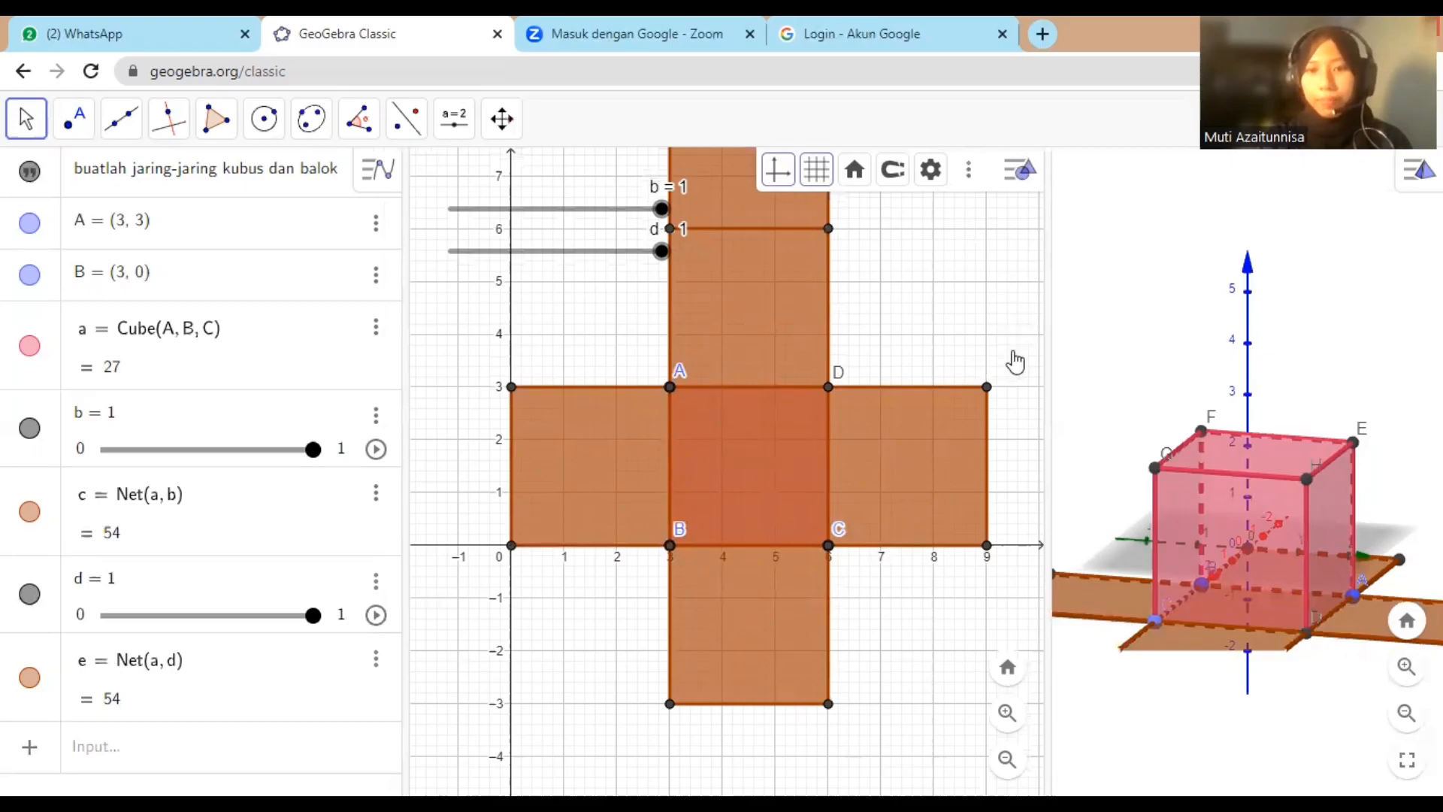
pyautogui.moveTo(1020, 399); pyautogui.dragTo(1025, 457)
pyautogui.moveTo(1026, 391); pyautogui.dragTo(1026, 356)
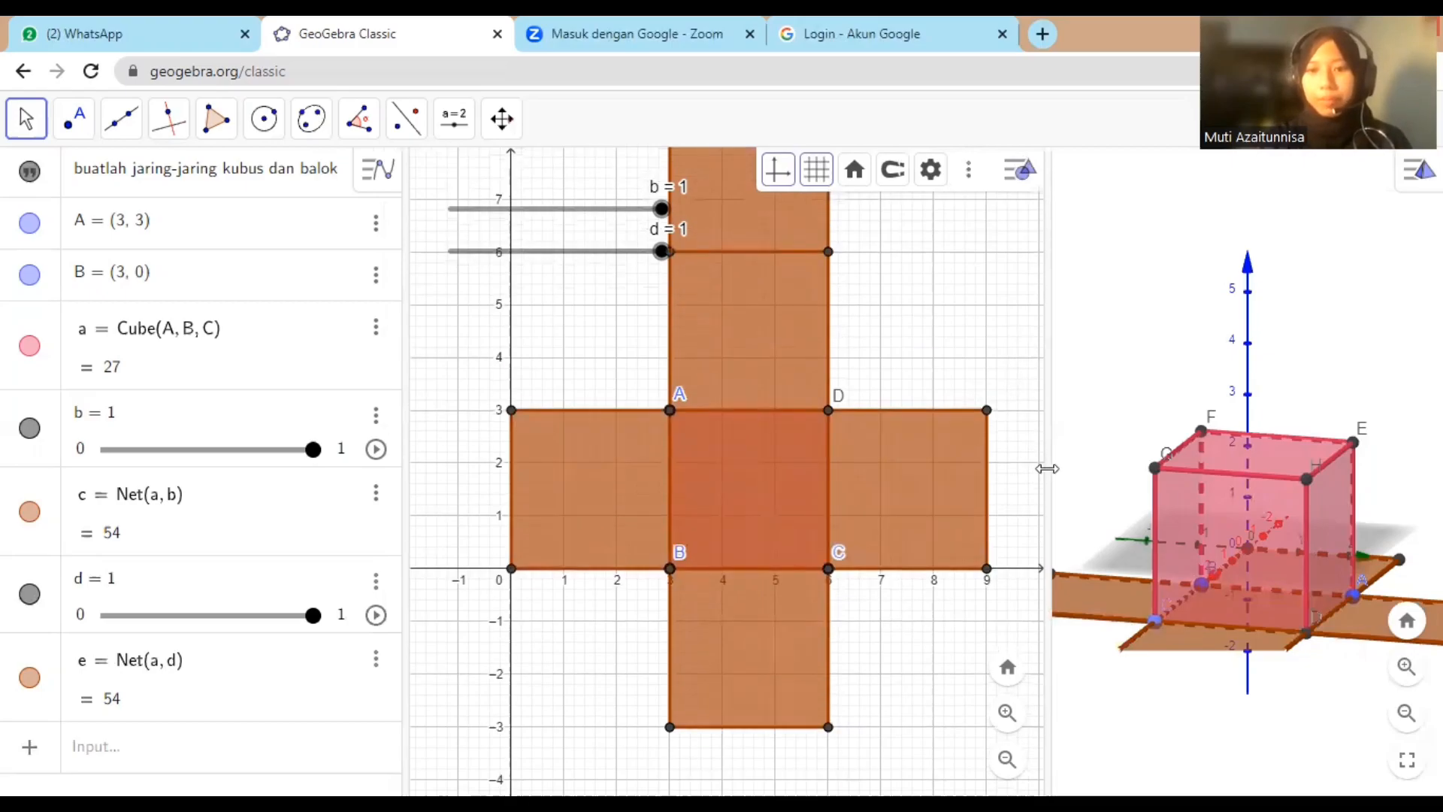
pyautogui.moveTo(1060, 462); pyautogui.dragTo(1089, 463)
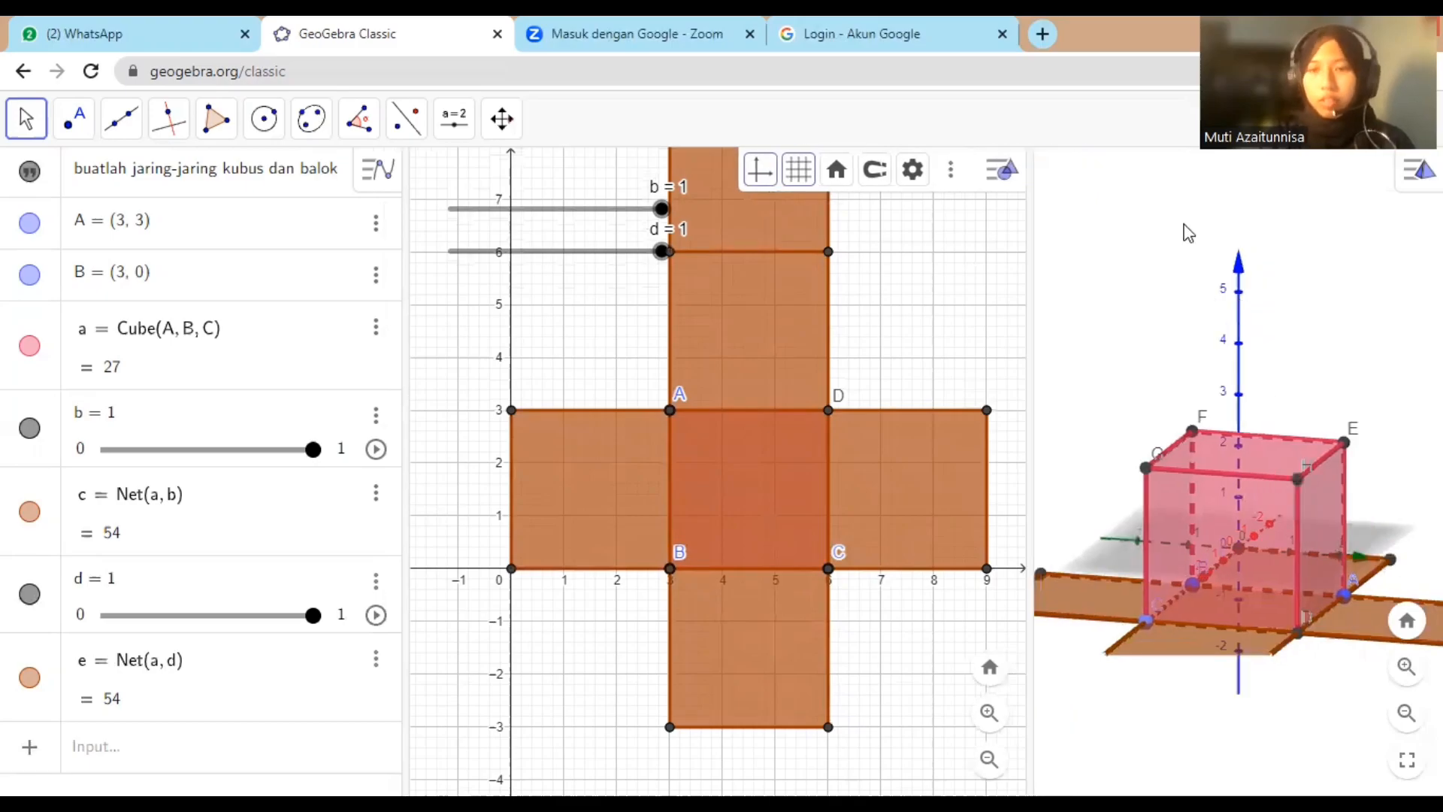
# Step: Hide the coordinate axes and the base plane in the 3D view
pyautogui.click(1237, 269)
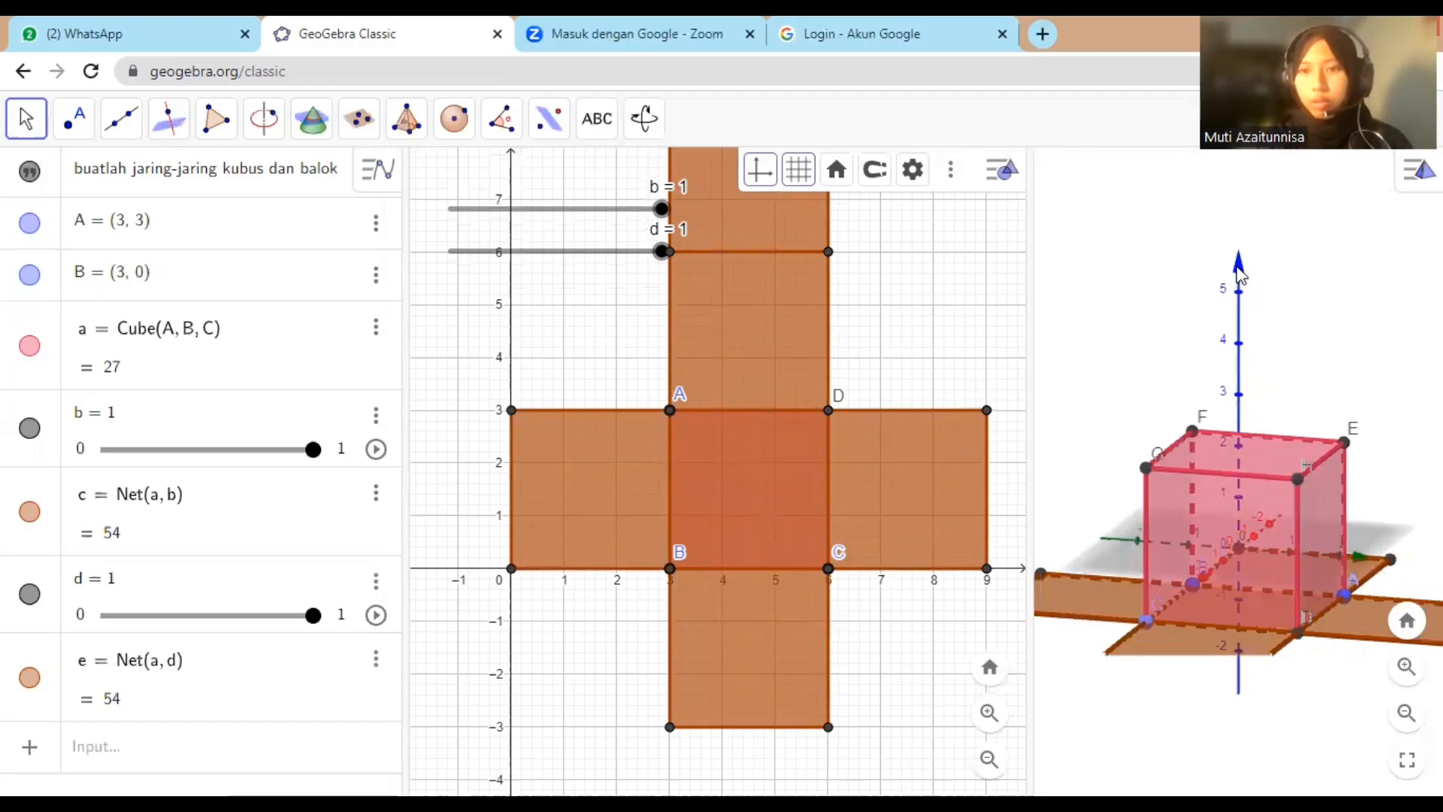
pyautogui.rightClick(1240, 274)
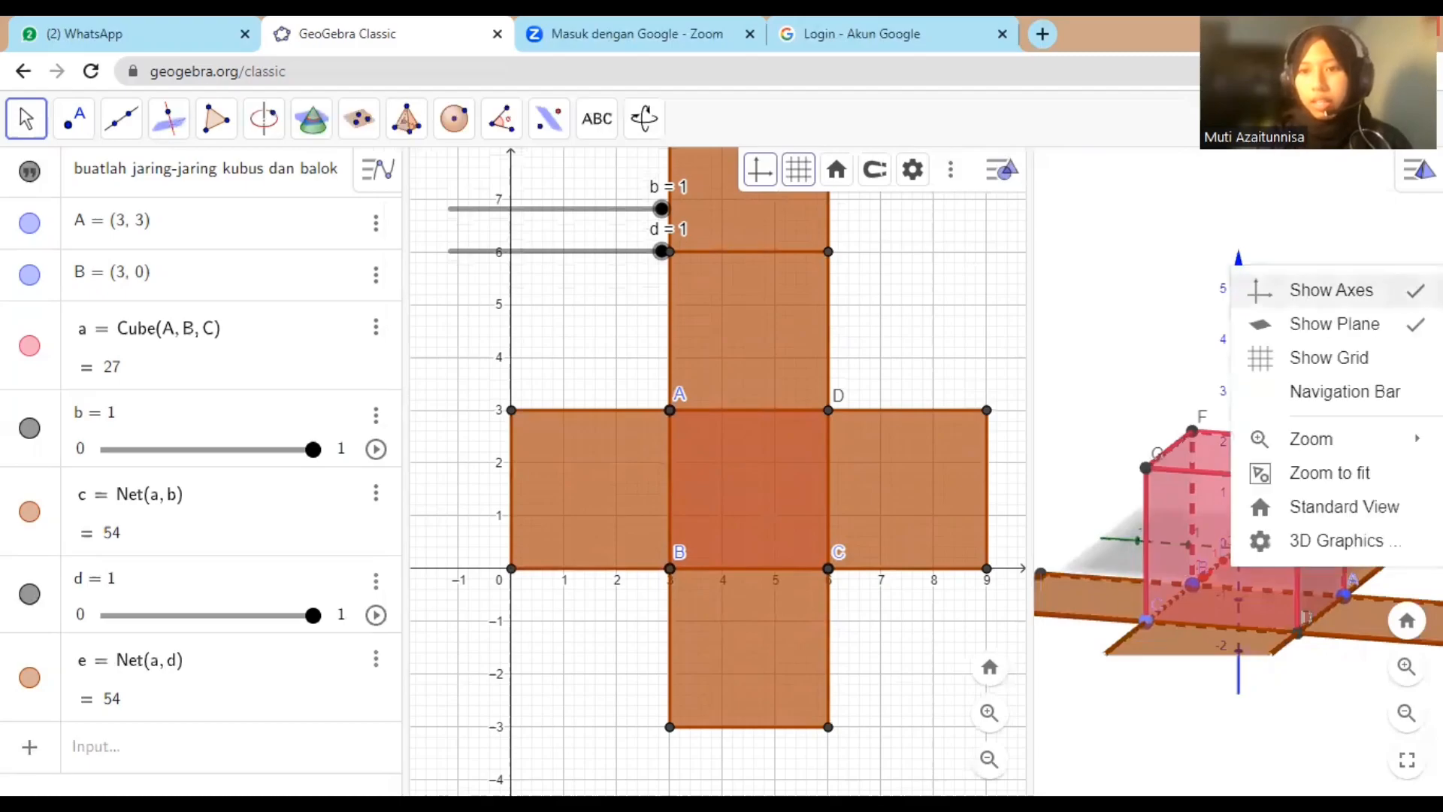
pyautogui.click(1330, 290)
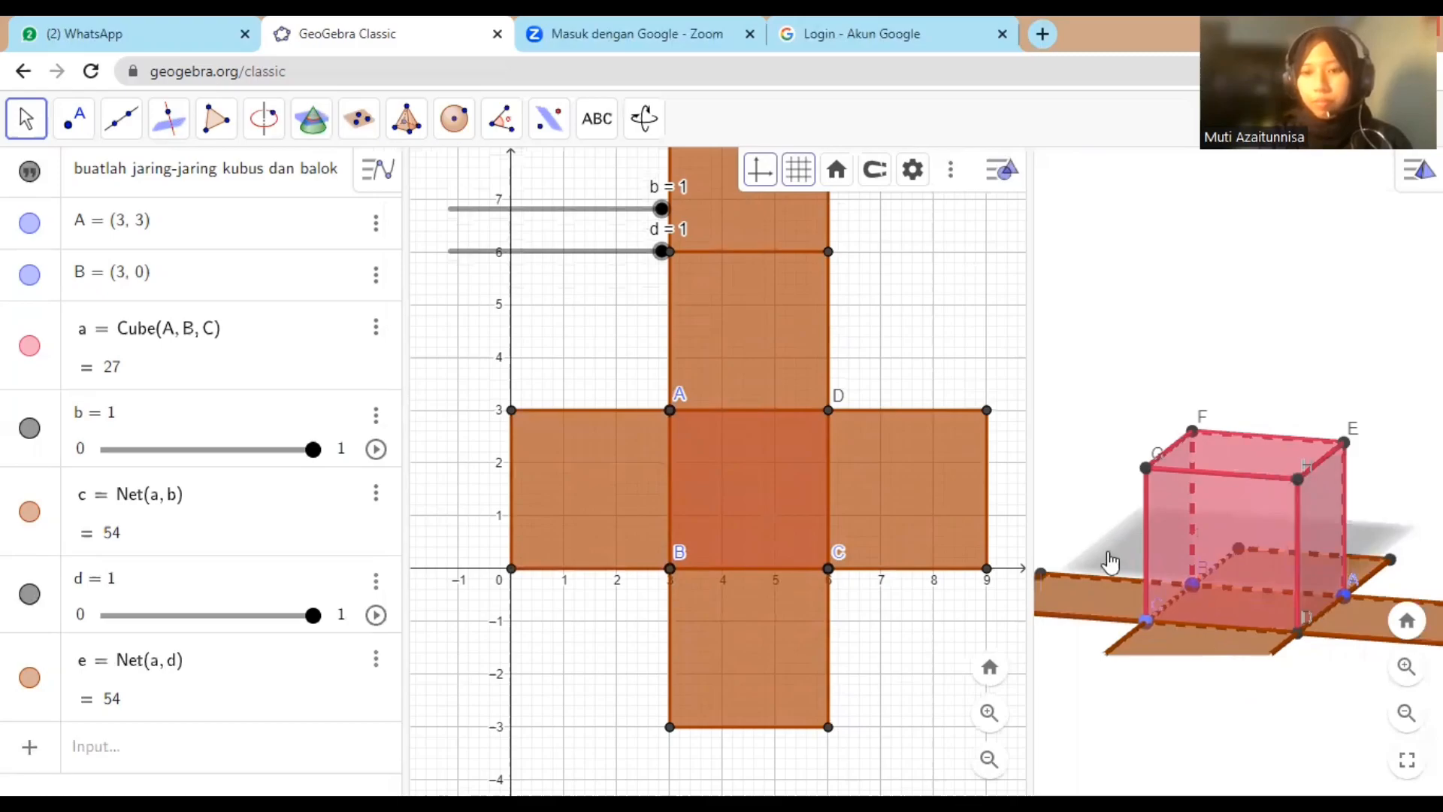
pyautogui.rightClick(1110, 562)
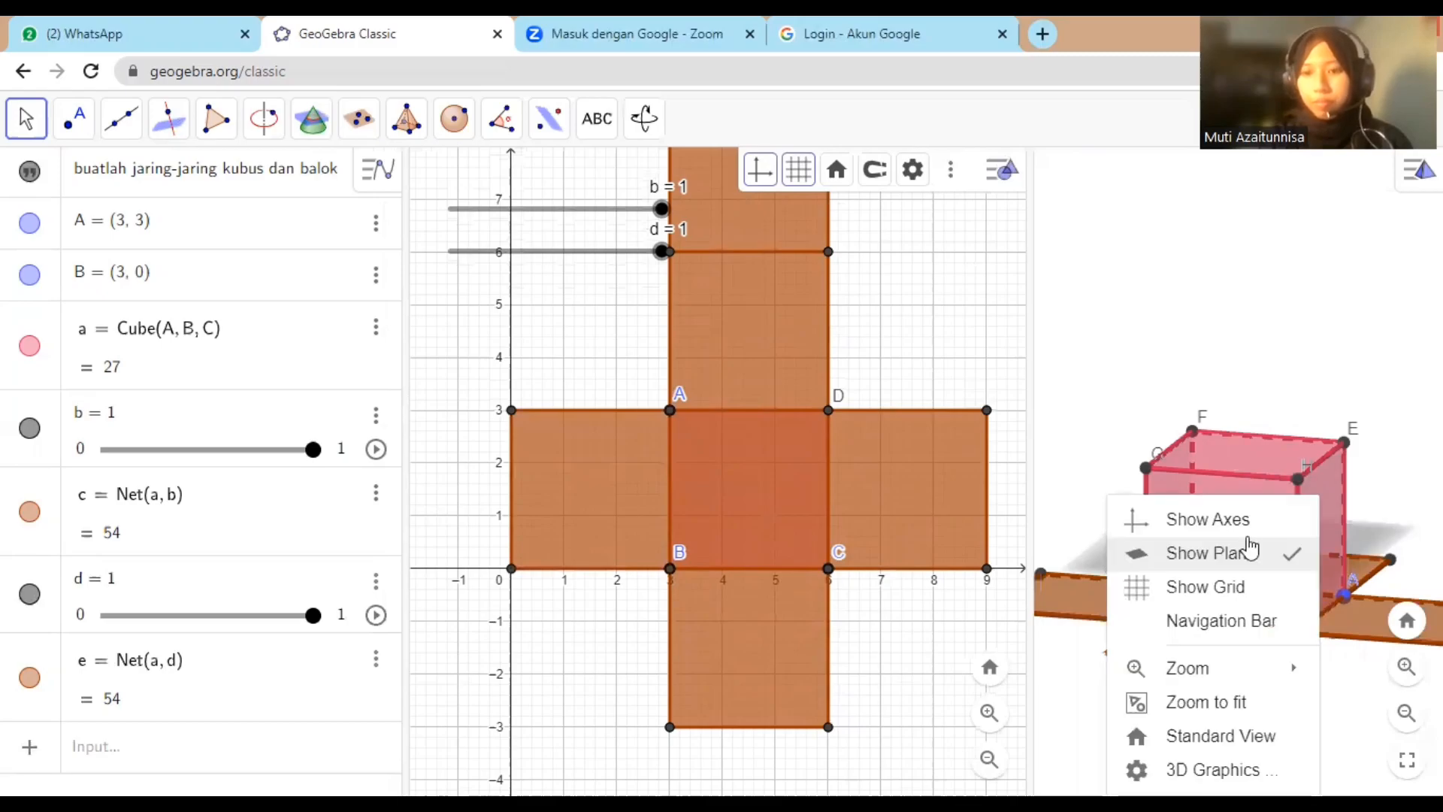
pyautogui.click(1290, 558)
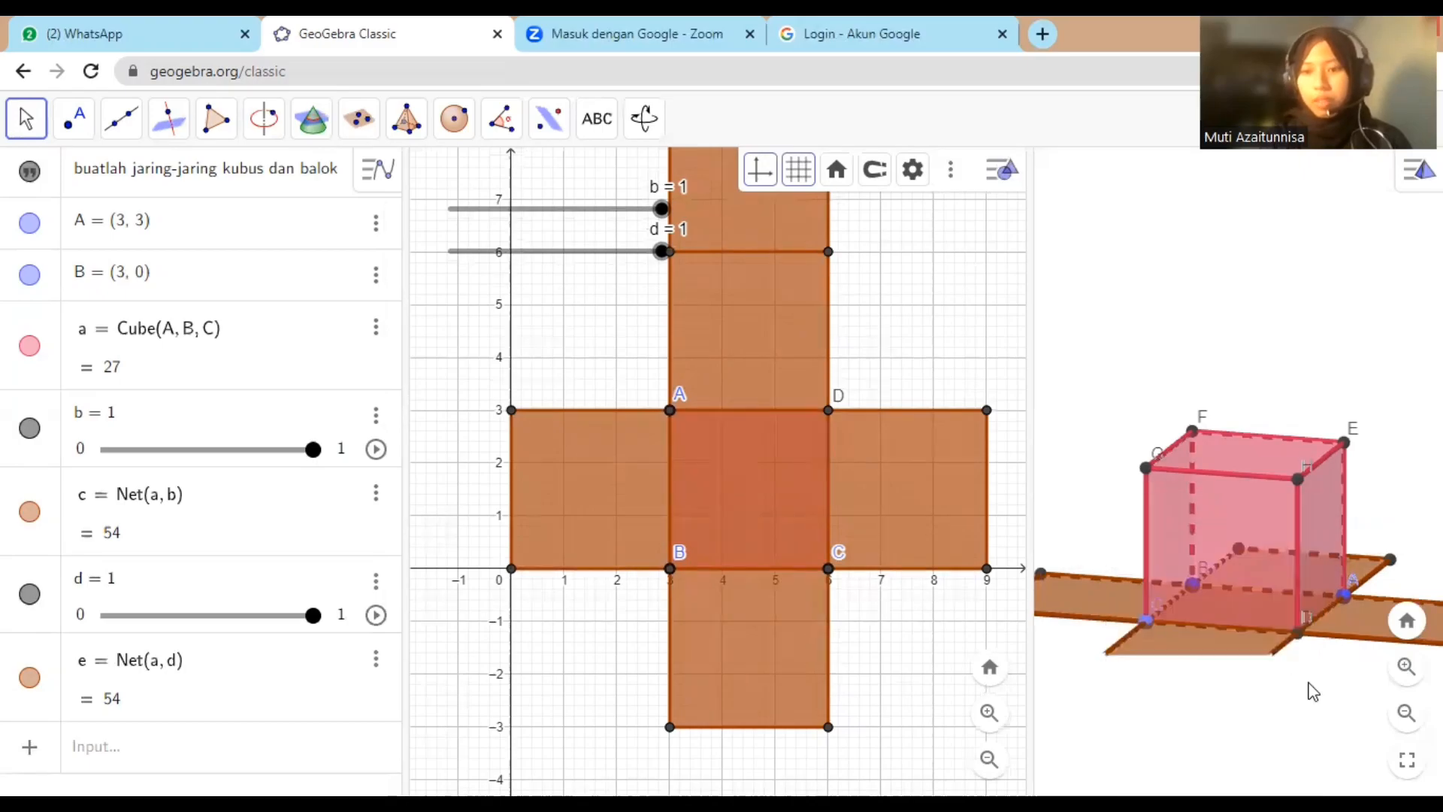
# Step: Animate the cube net with slider b, and delete slider d together with the duplicate net it controls
pyautogui.click(1405, 666)
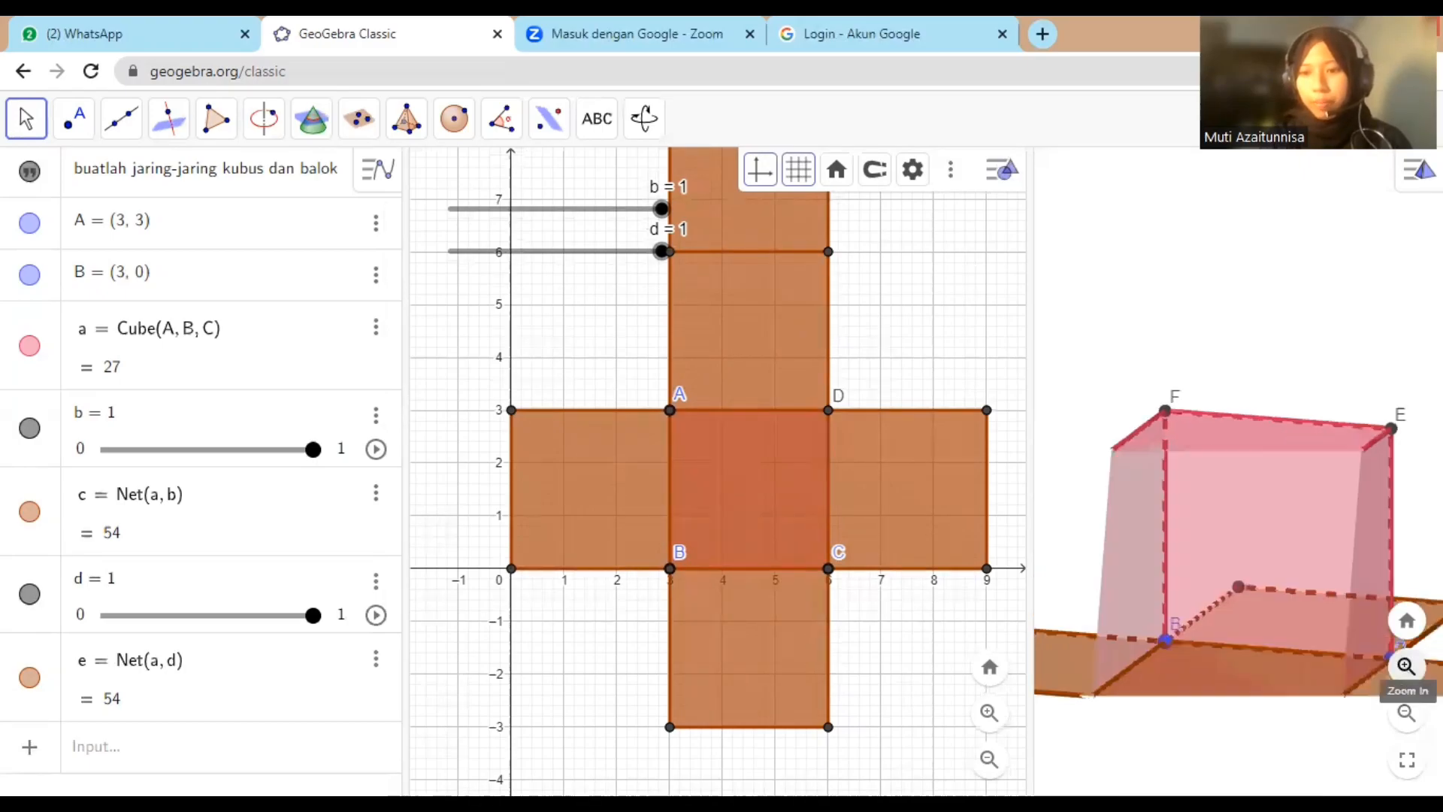
pyautogui.click(1407, 713)
pyautogui.click(1406, 713)
pyautogui.click(1407, 713)
pyautogui.moveTo(1267, 621)
pyautogui.mouseDown()
pyautogui.moveTo(1240, 645)
pyautogui.moveTo(1259, 649)
pyautogui.moveTo(1256, 636)
pyautogui.moveTo(1276, 657)
pyautogui.moveTo(1266, 638)
pyautogui.mouseUp()
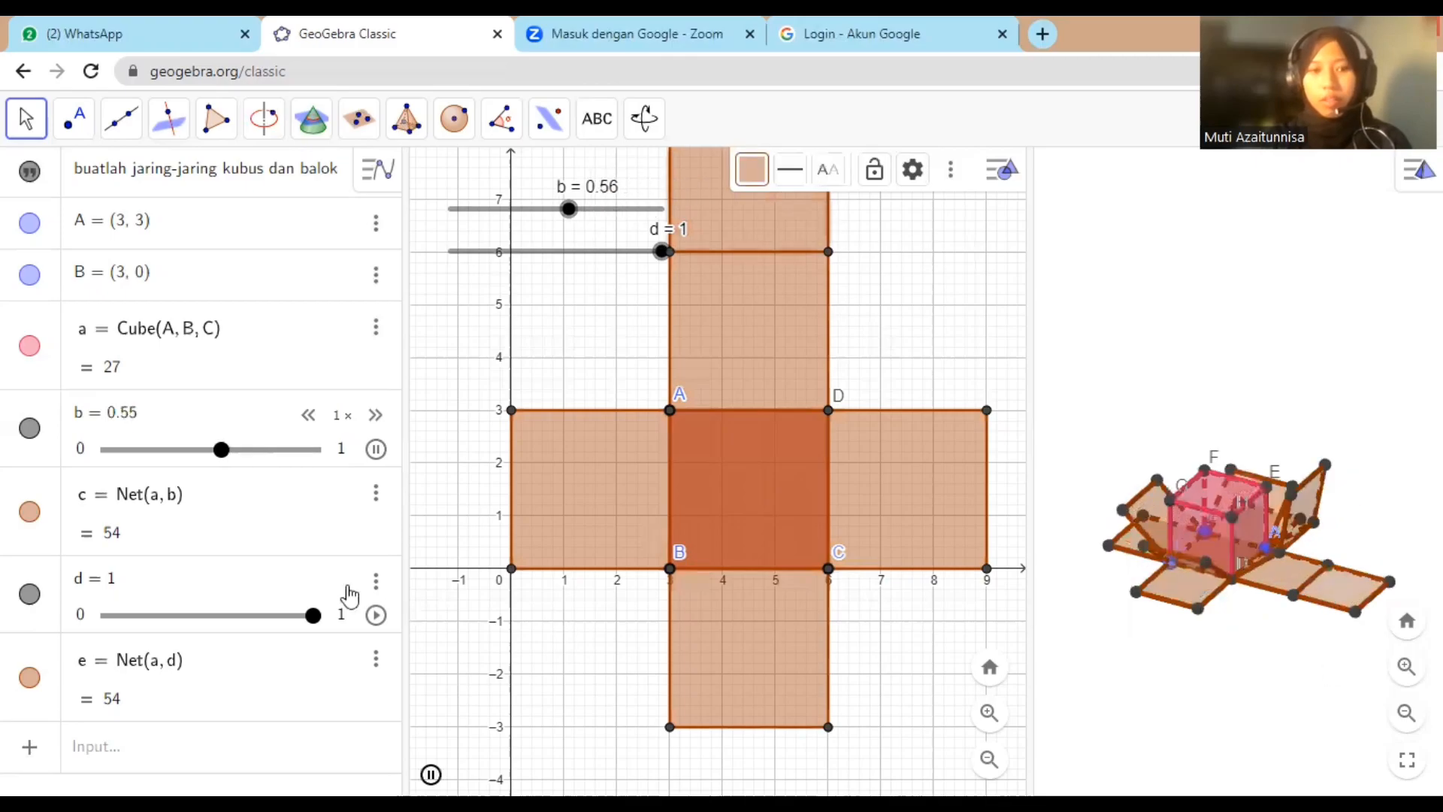
pyautogui.click(378, 584)
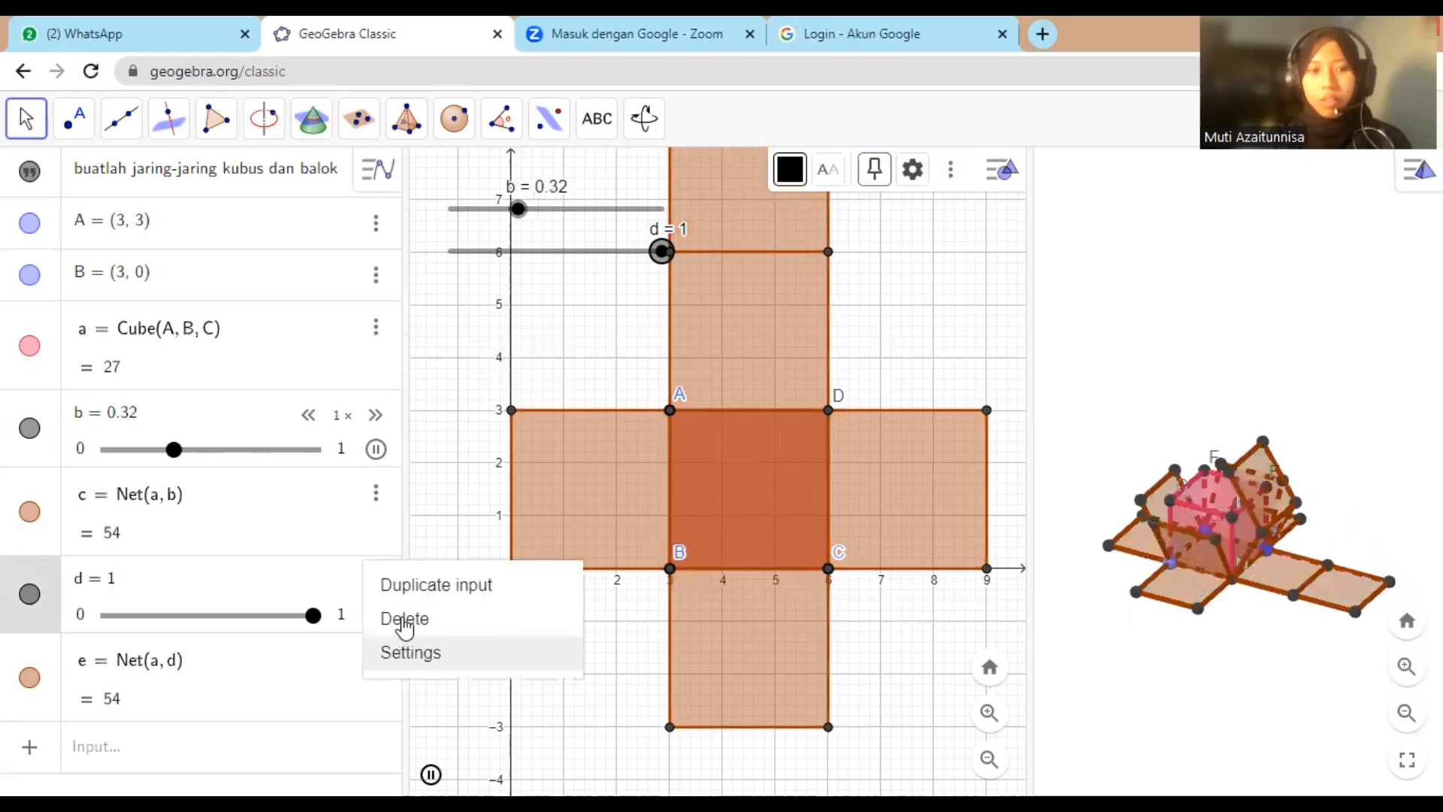
pyautogui.click(401, 617)
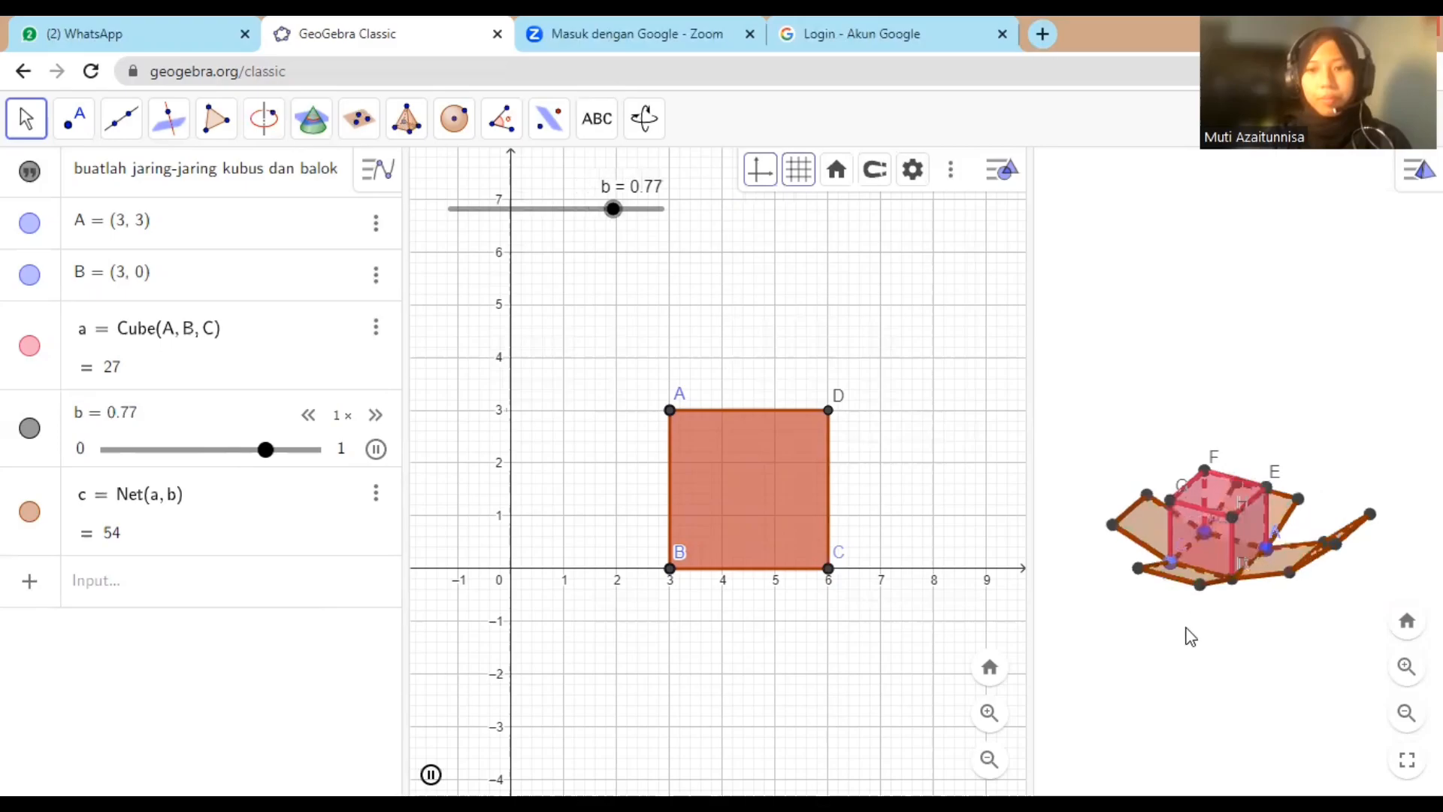
# Step: Stop the animation of slider b and set it to 1 to unfold the cube's net completely
pyautogui.moveTo(1202, 633)
pyautogui.mouseDown()
pyautogui.moveTo(1171, 661)
pyautogui.moveTo(1207, 647)
pyautogui.moveTo(1207, 615)
pyautogui.mouseUp()
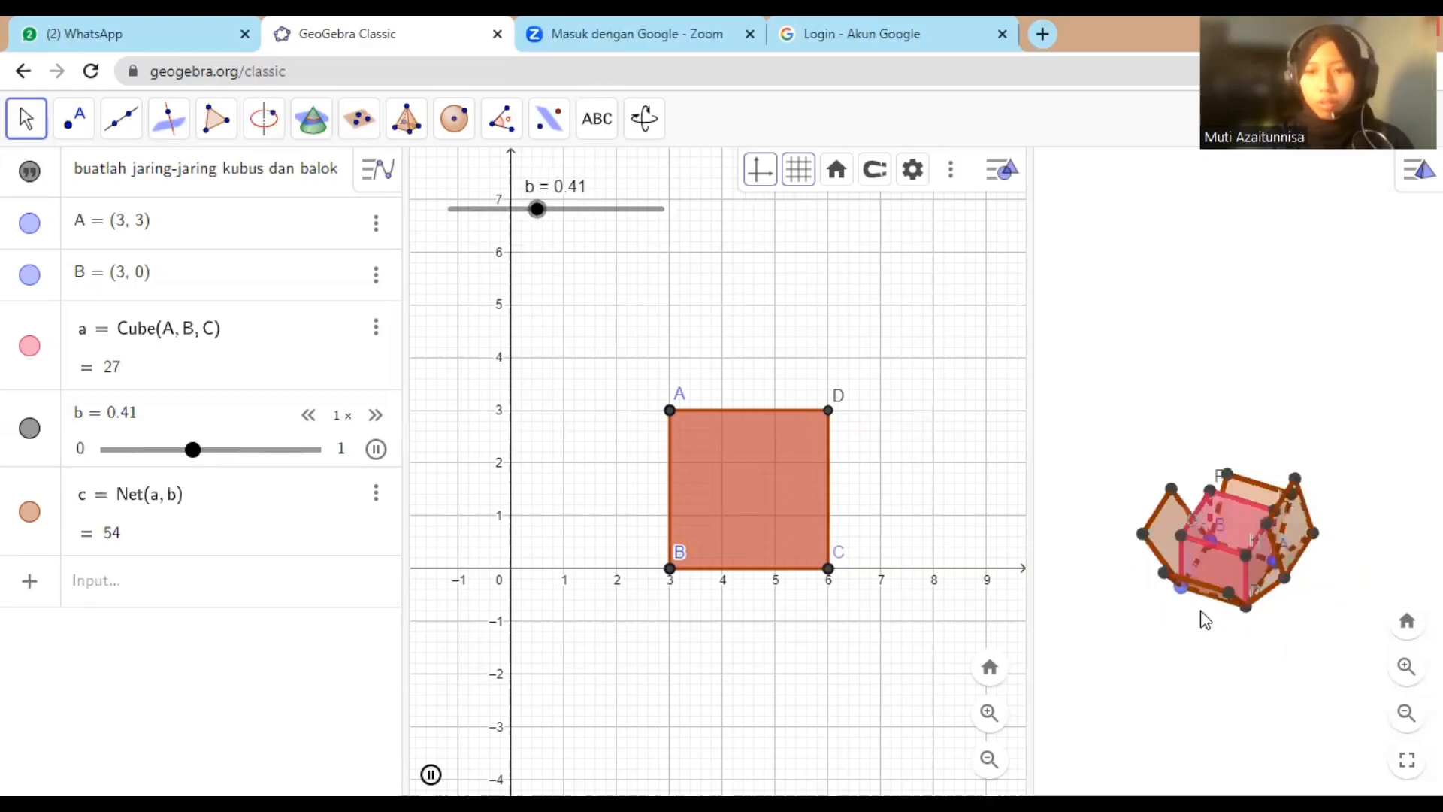
pyautogui.click(1407, 668)
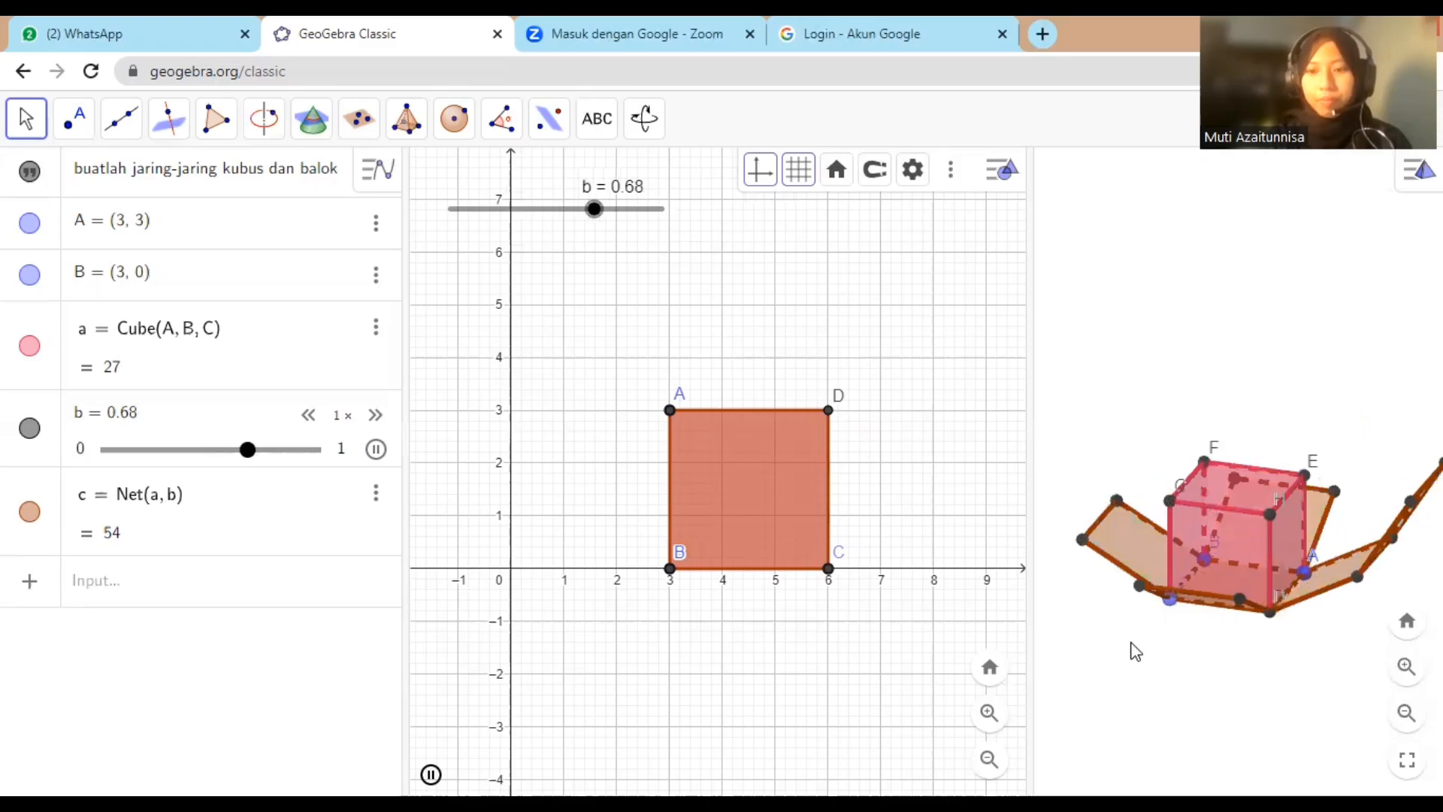
pyautogui.click(376, 449)
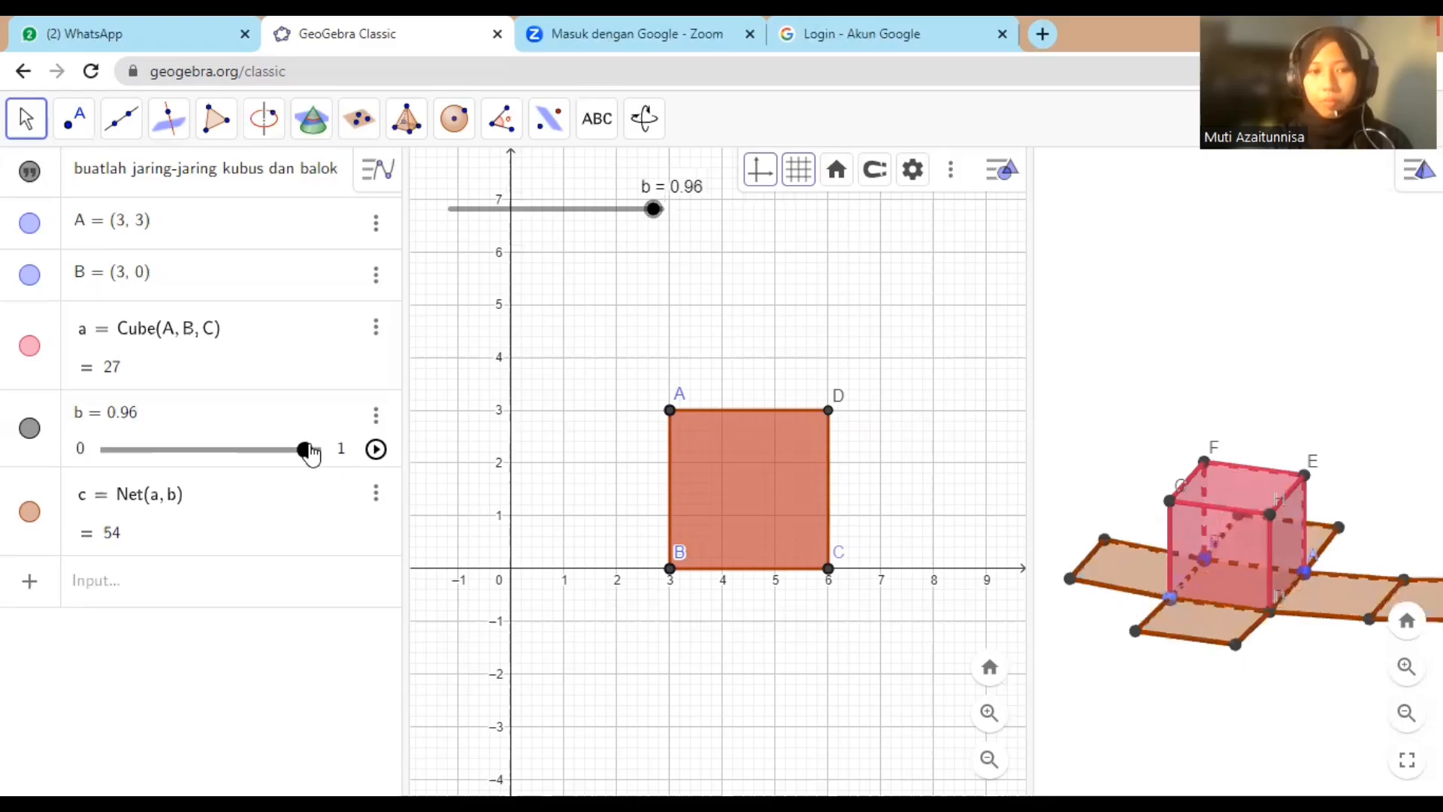
pyautogui.click(341, 448)
pyautogui.click(344, 448)
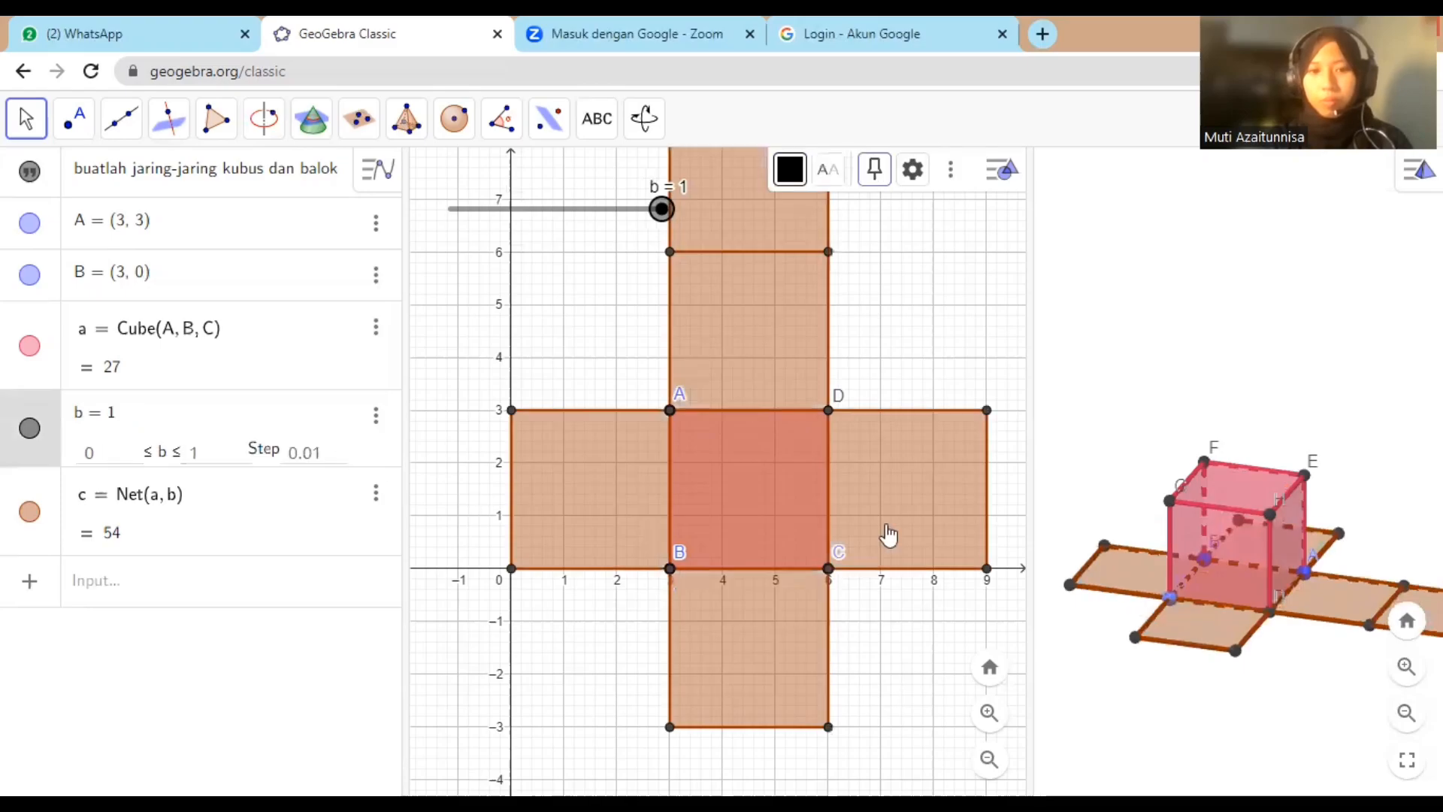
pyautogui.click(1336, 687)
pyautogui.moveTo(1293, 630); pyautogui.dragTo(1317, 691)
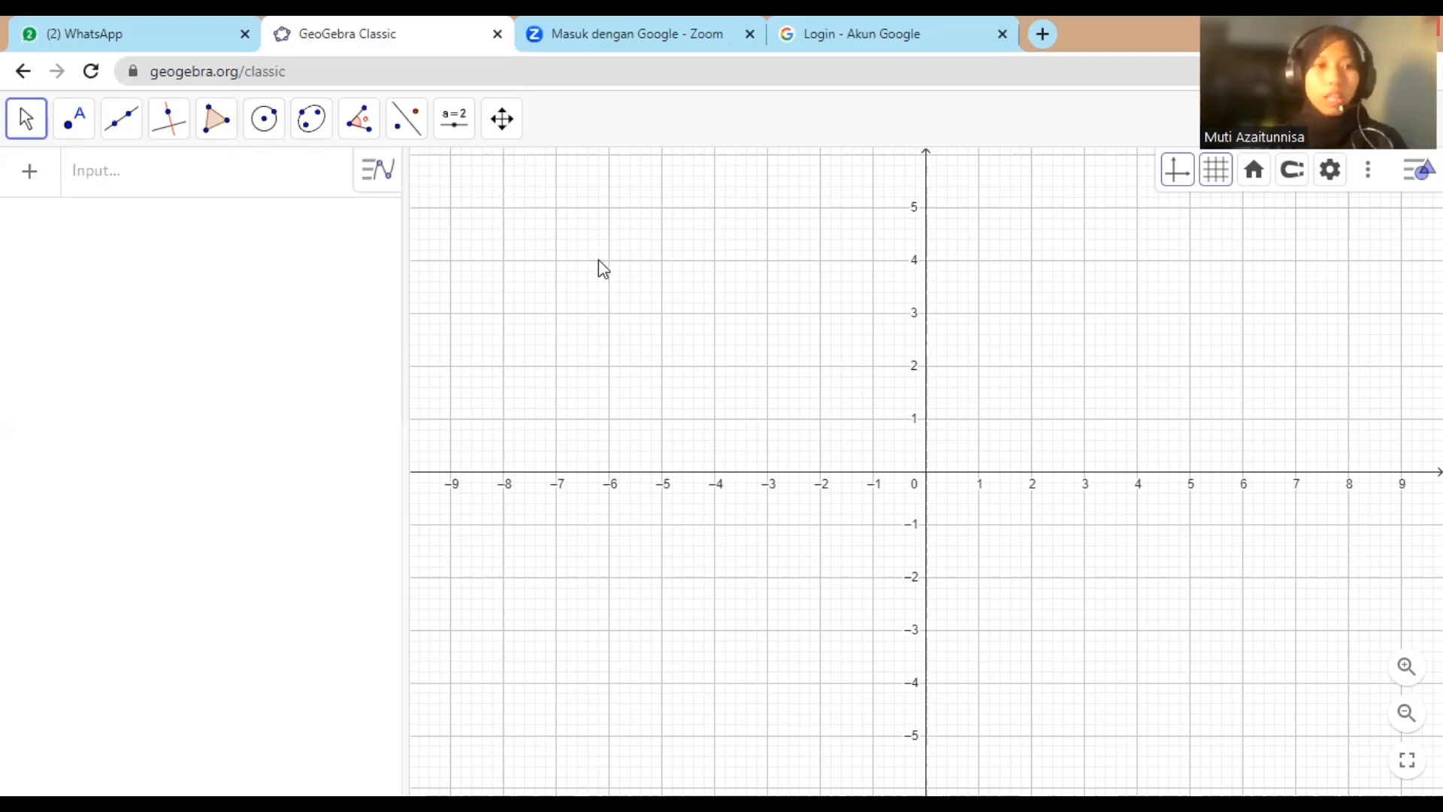
# Step: Draw rectangle ABCD in the blank construction as a polygon with vertices (0, 0), (4, 0), (4, 2) and (0, 2)
pyautogui.click(81, 127)
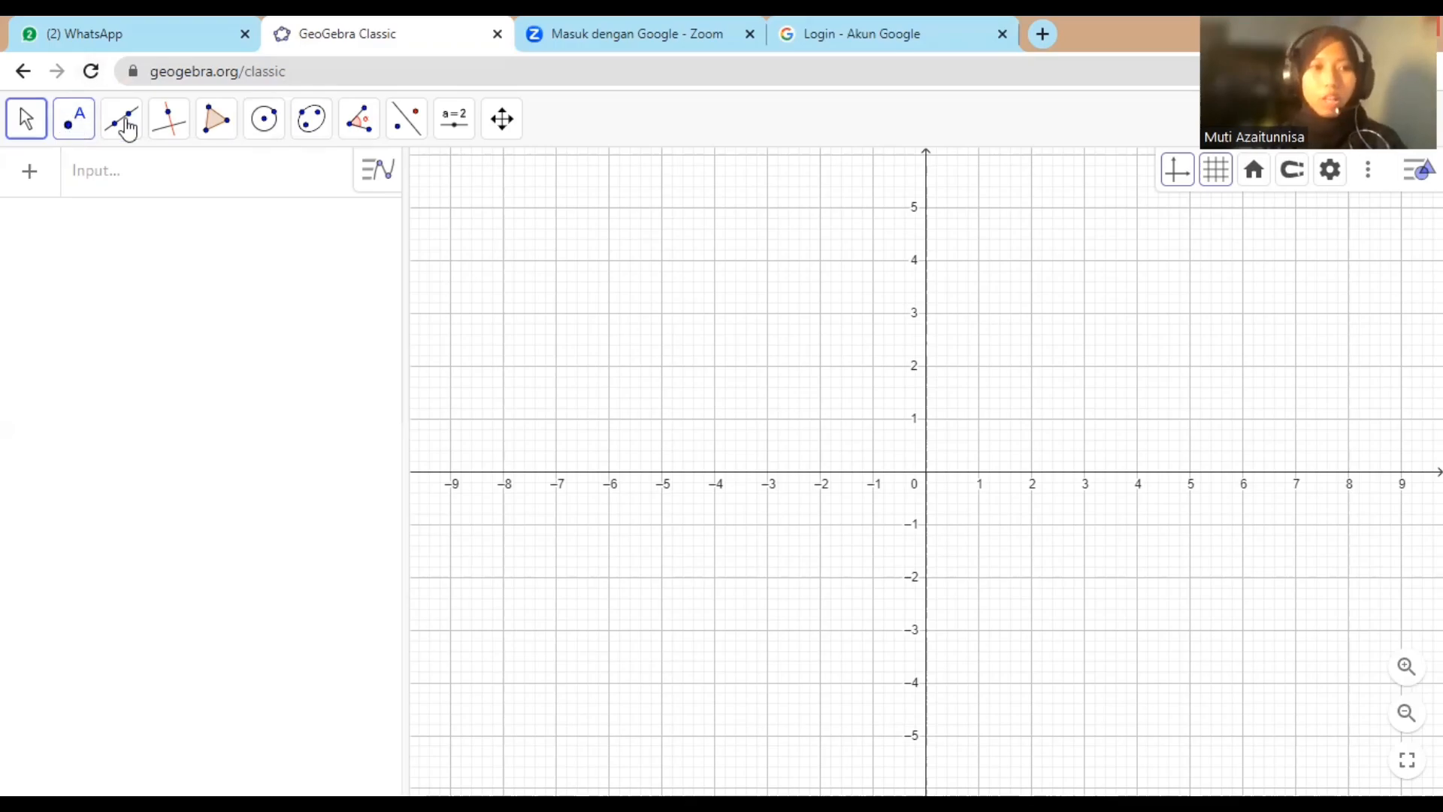
pyautogui.click(216, 119)
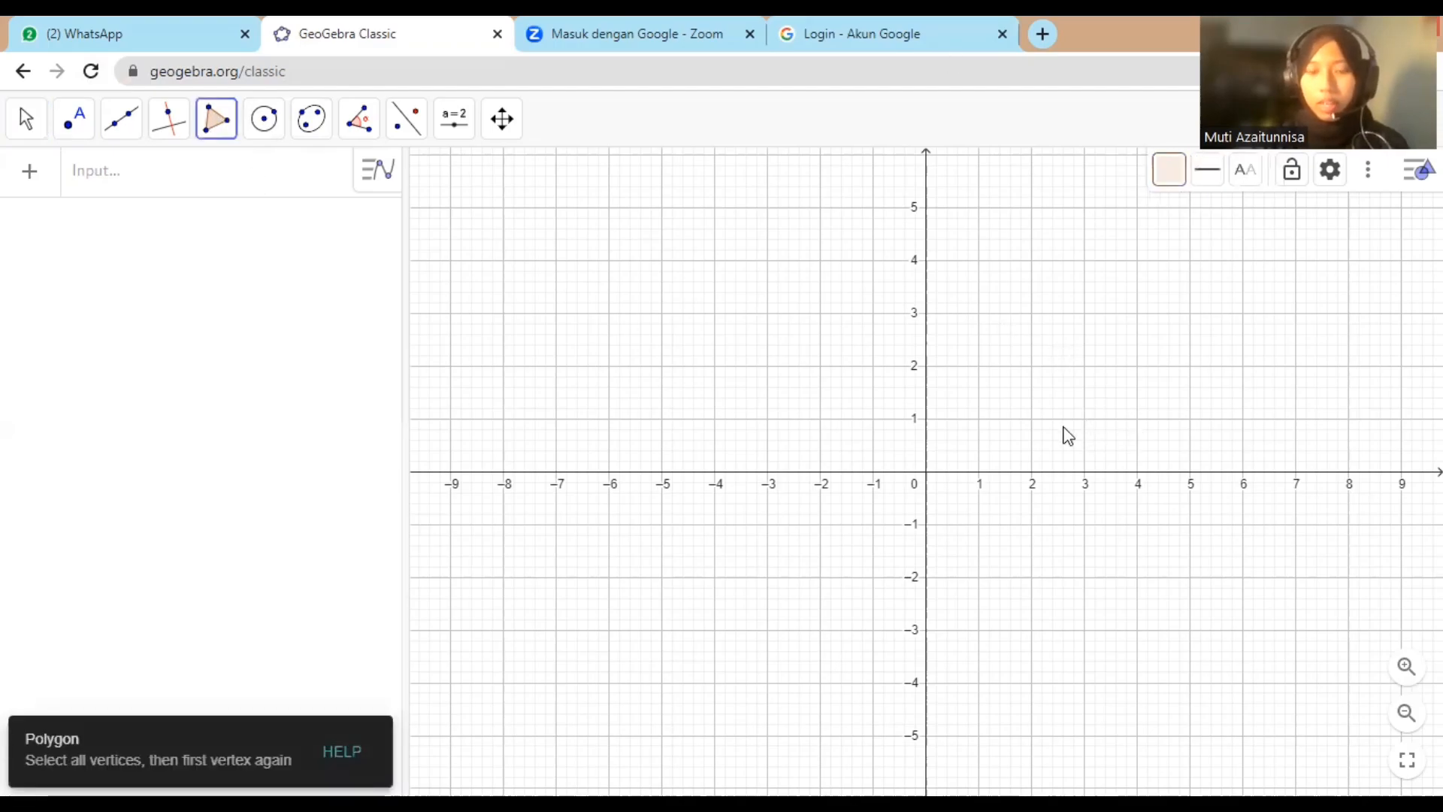
pyautogui.click(927, 472)
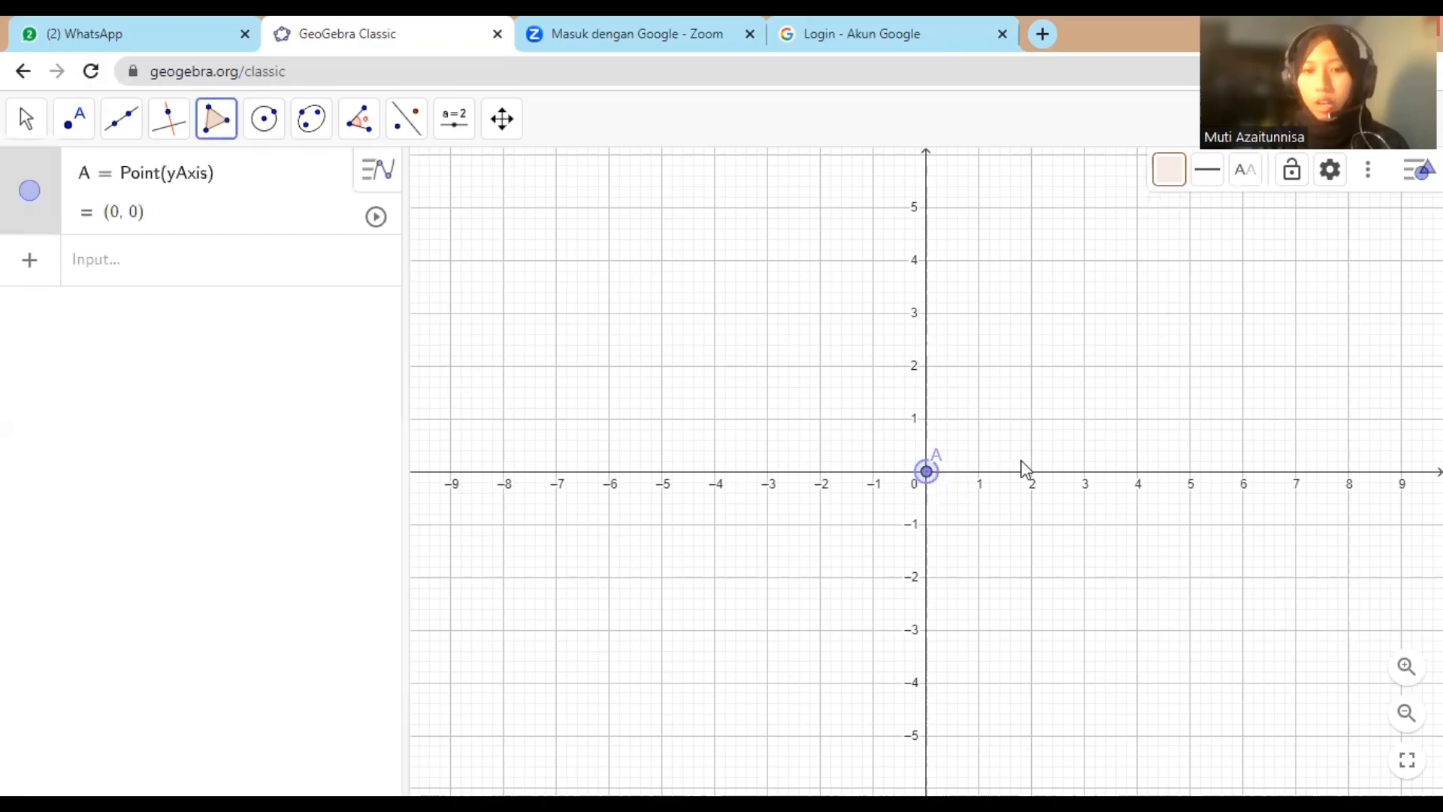
pyautogui.click(1138, 473)
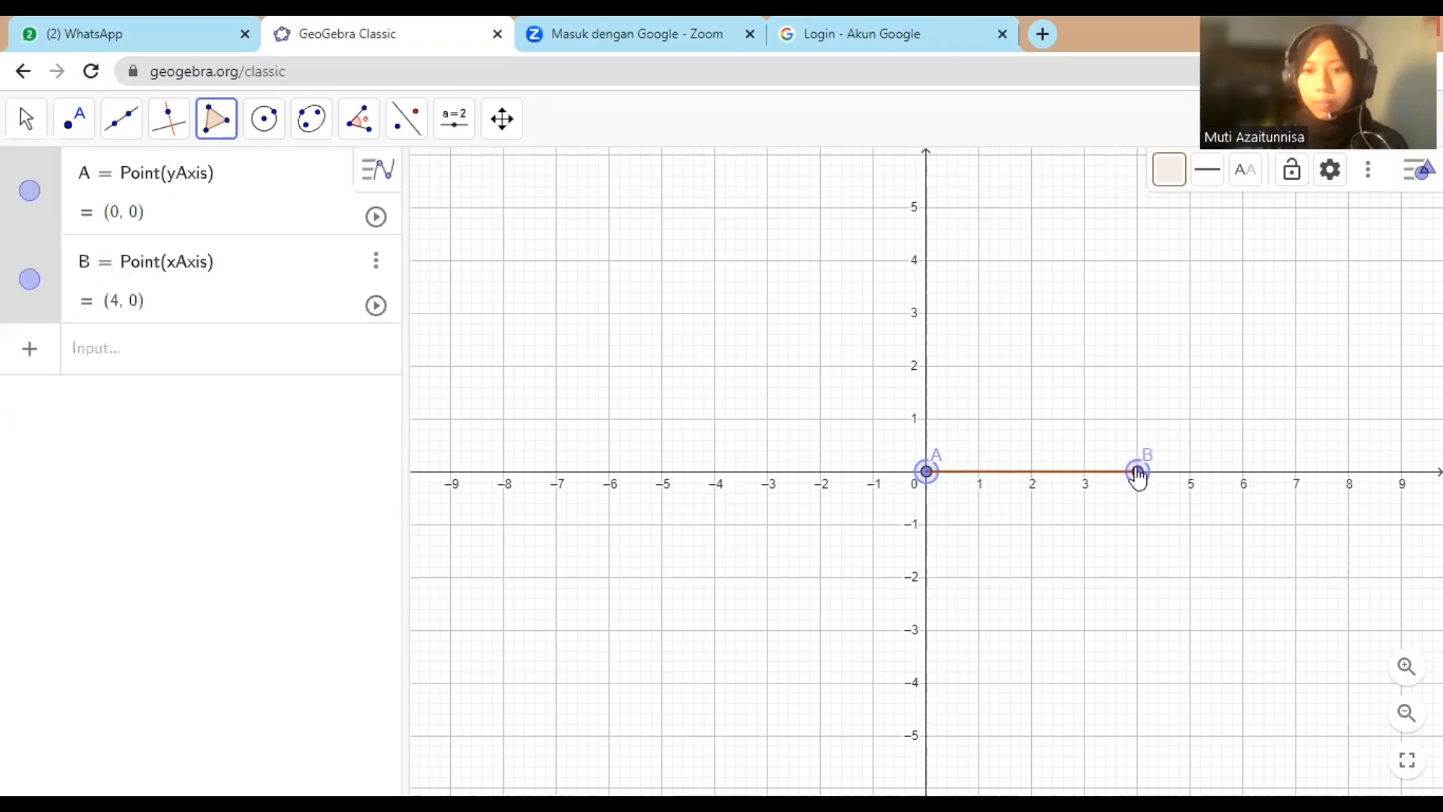
pyautogui.click(1137, 367)
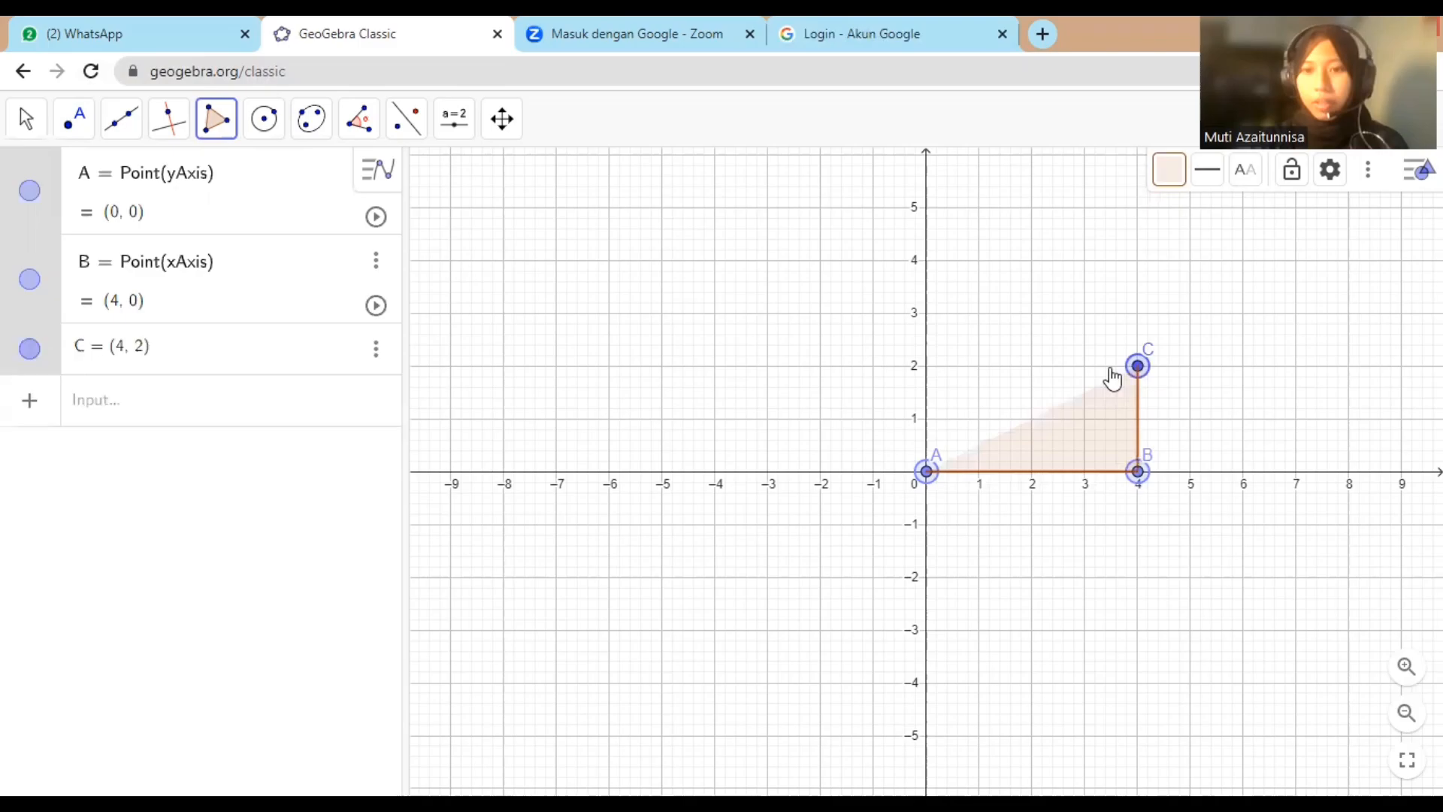
pyautogui.click(927, 367)
pyautogui.click(928, 472)
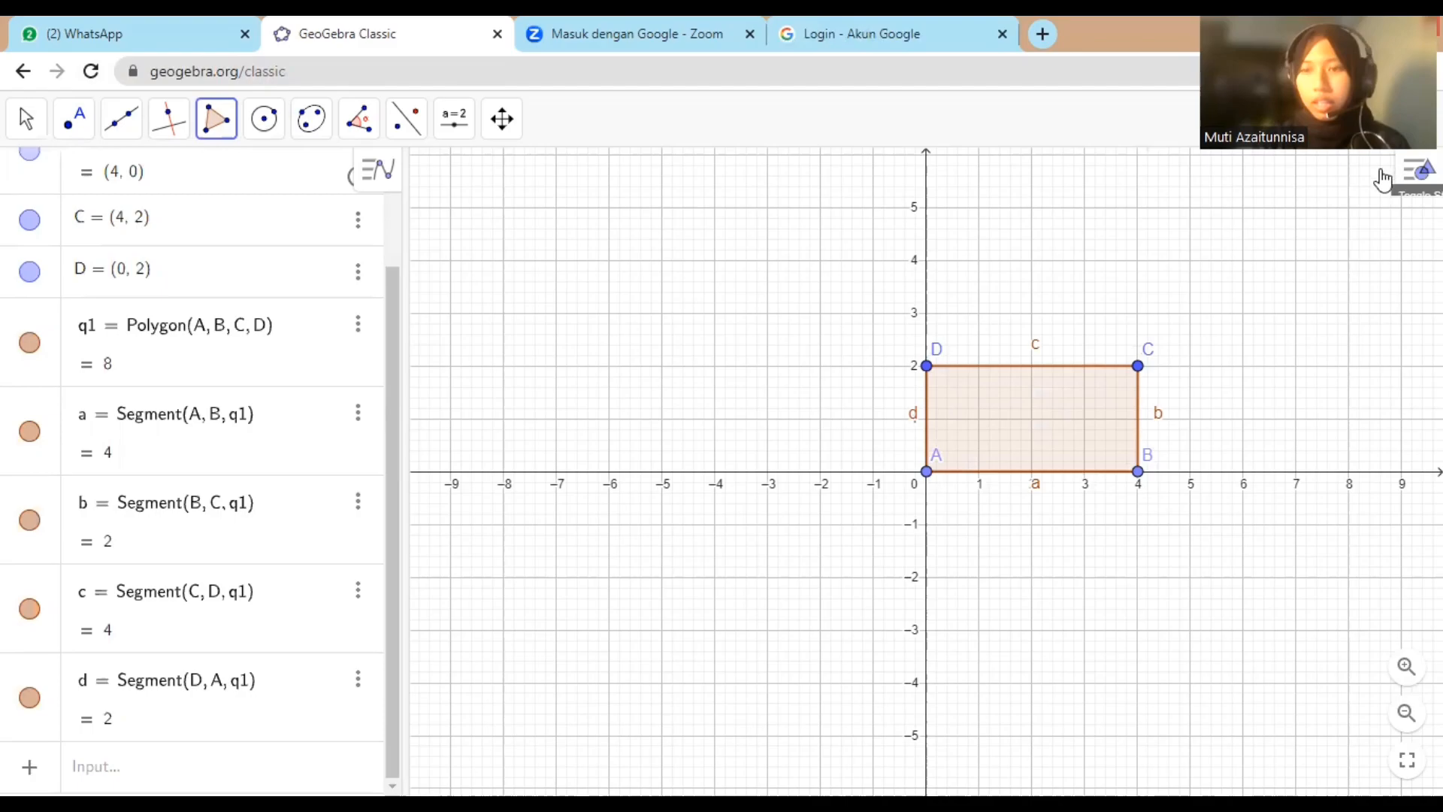
# Step: Open the 3D Graphics view beside the 2D view and bring rectangle ABCD into the narrowed 2D area
pyautogui.click(1369, 172)
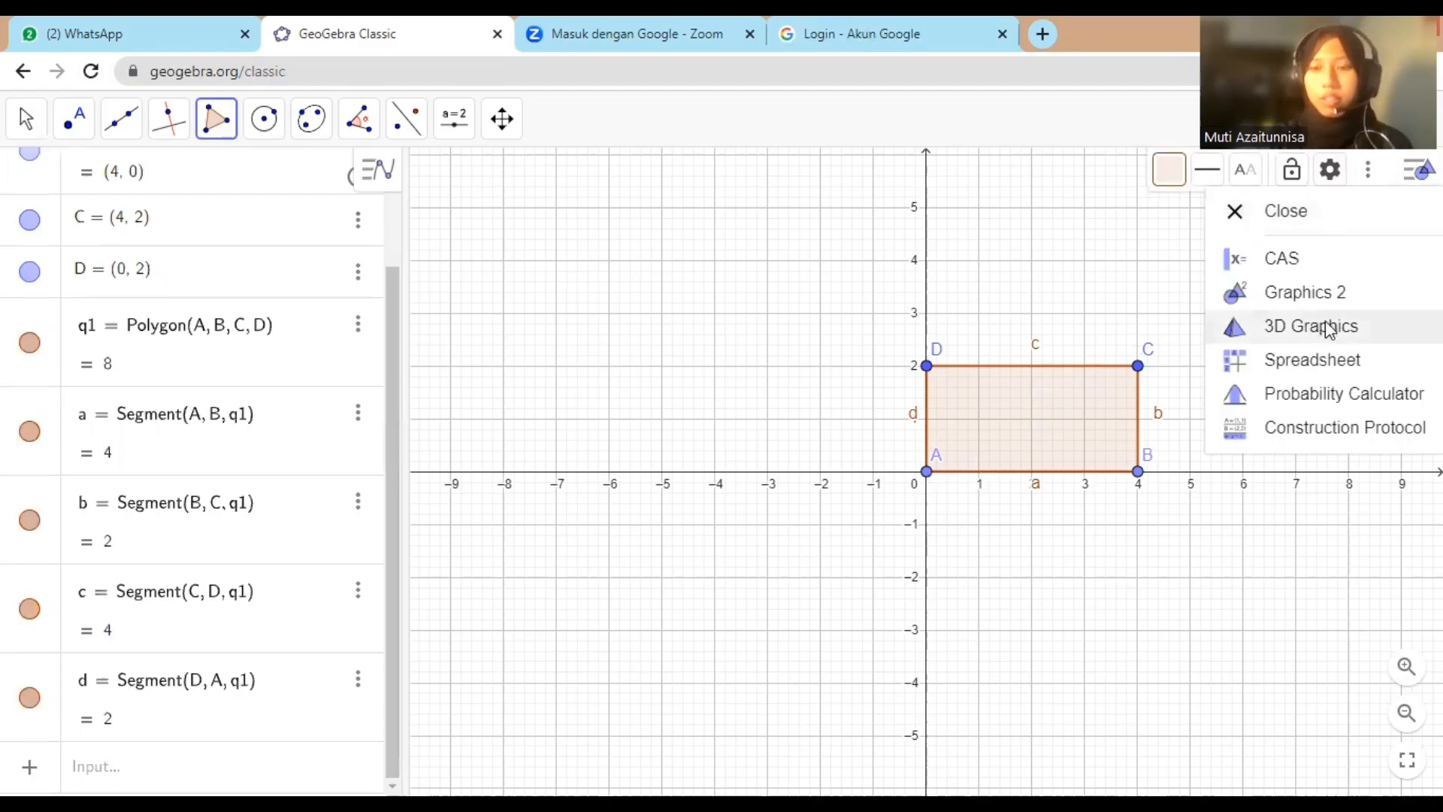
pyautogui.click(1327, 330)
pyautogui.moveTo(1224, 601)
pyautogui.mouseDown()
pyautogui.moveTo(1243, 606)
pyautogui.moveTo(1242, 624)
pyautogui.moveTo(1206, 578)
pyautogui.moveTo(1205, 619)
pyautogui.mouseUp()
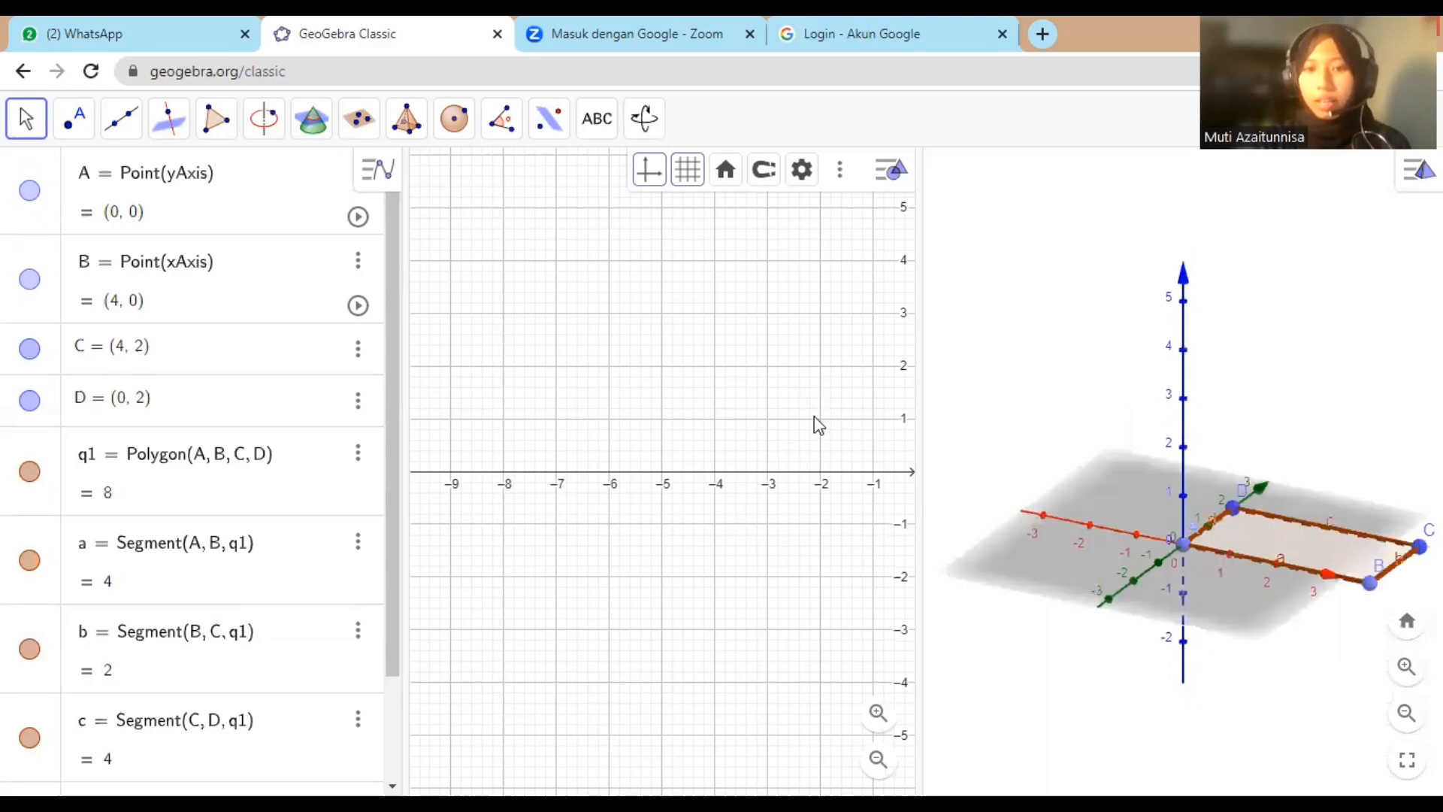
pyautogui.click(516, 409)
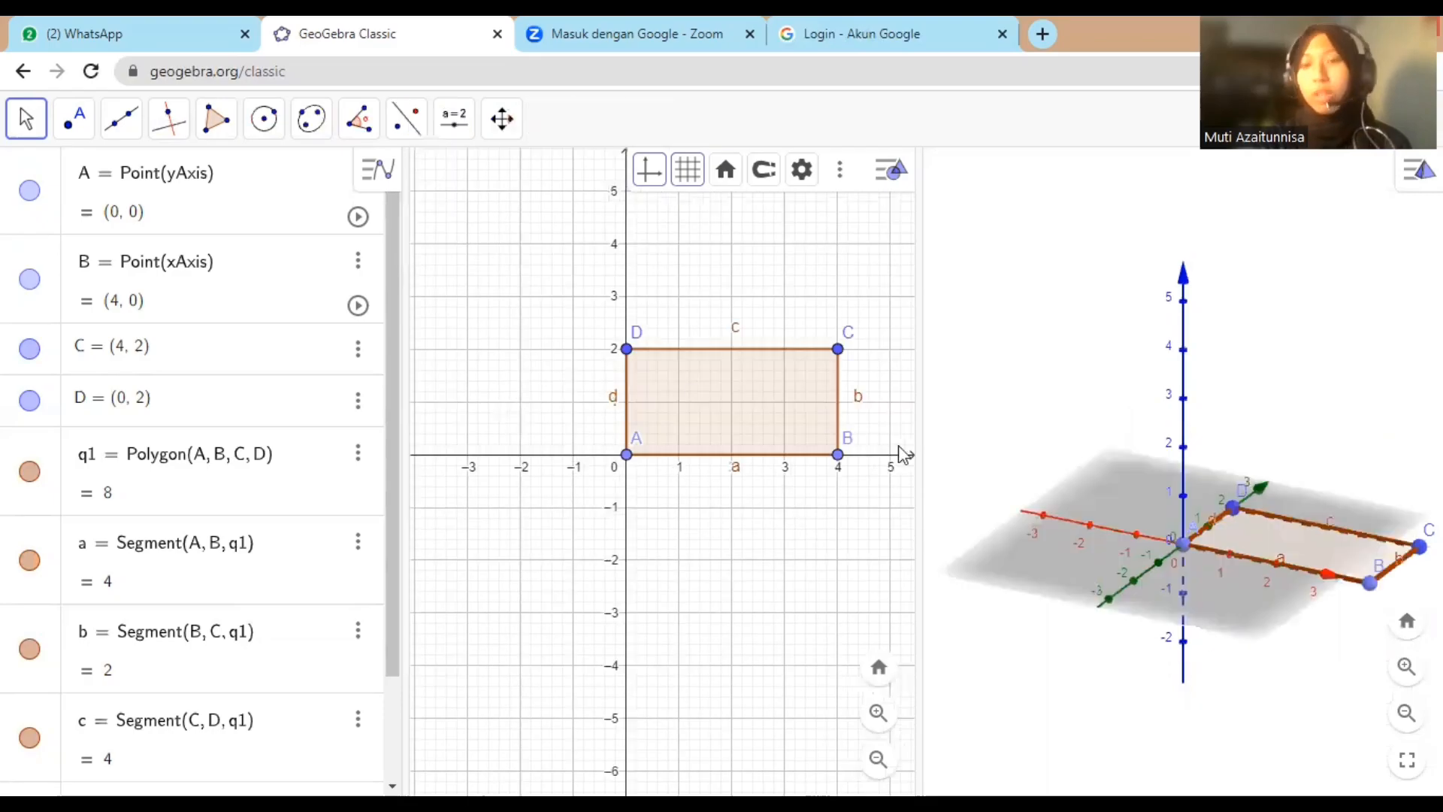
pyautogui.moveTo(697, 381); pyautogui.dragTo(695, 382)
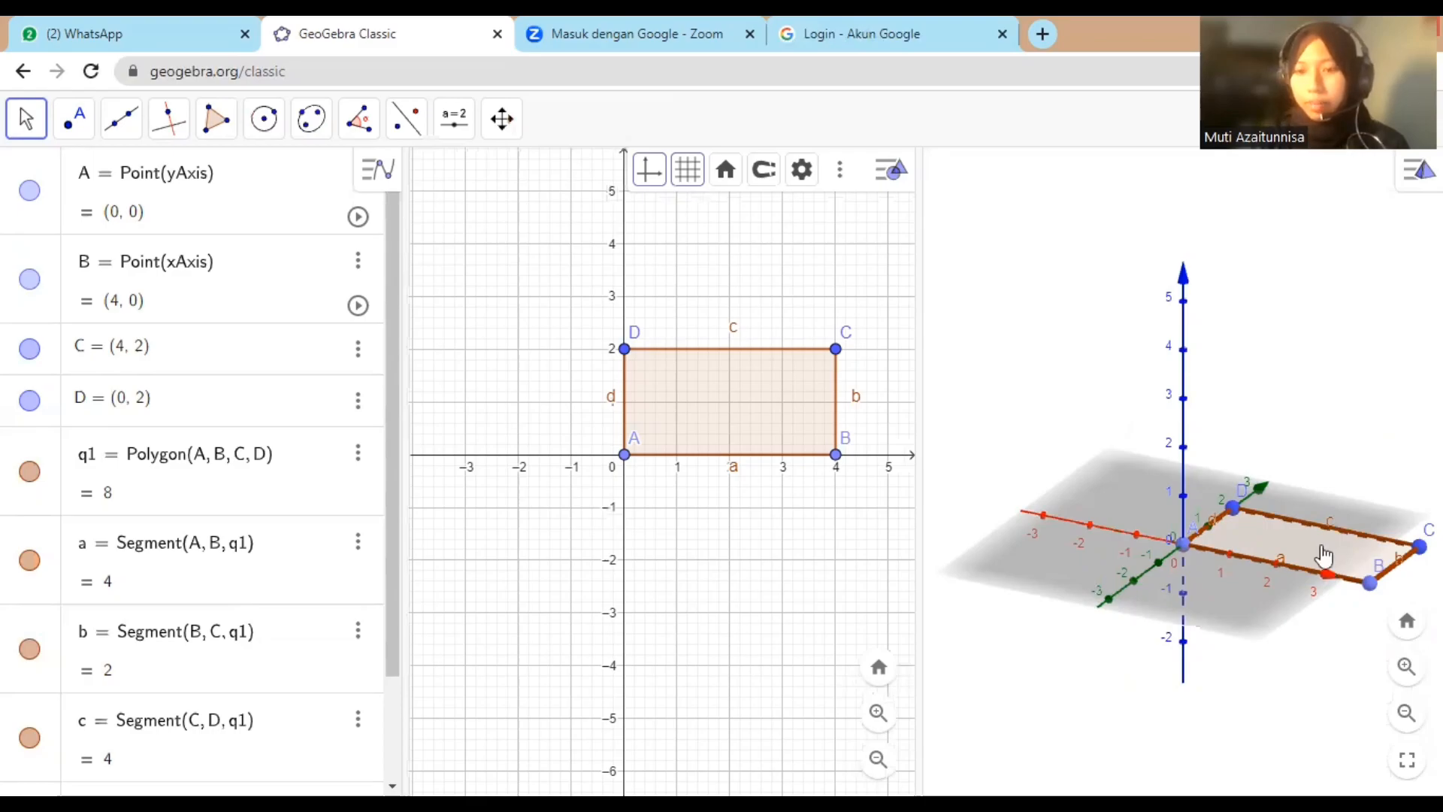
# Step: Select rectangle ABCD, the polygon q1, rather than one of its edges
pyautogui.rightClick(1287, 531)
pyautogui.click(1278, 521)
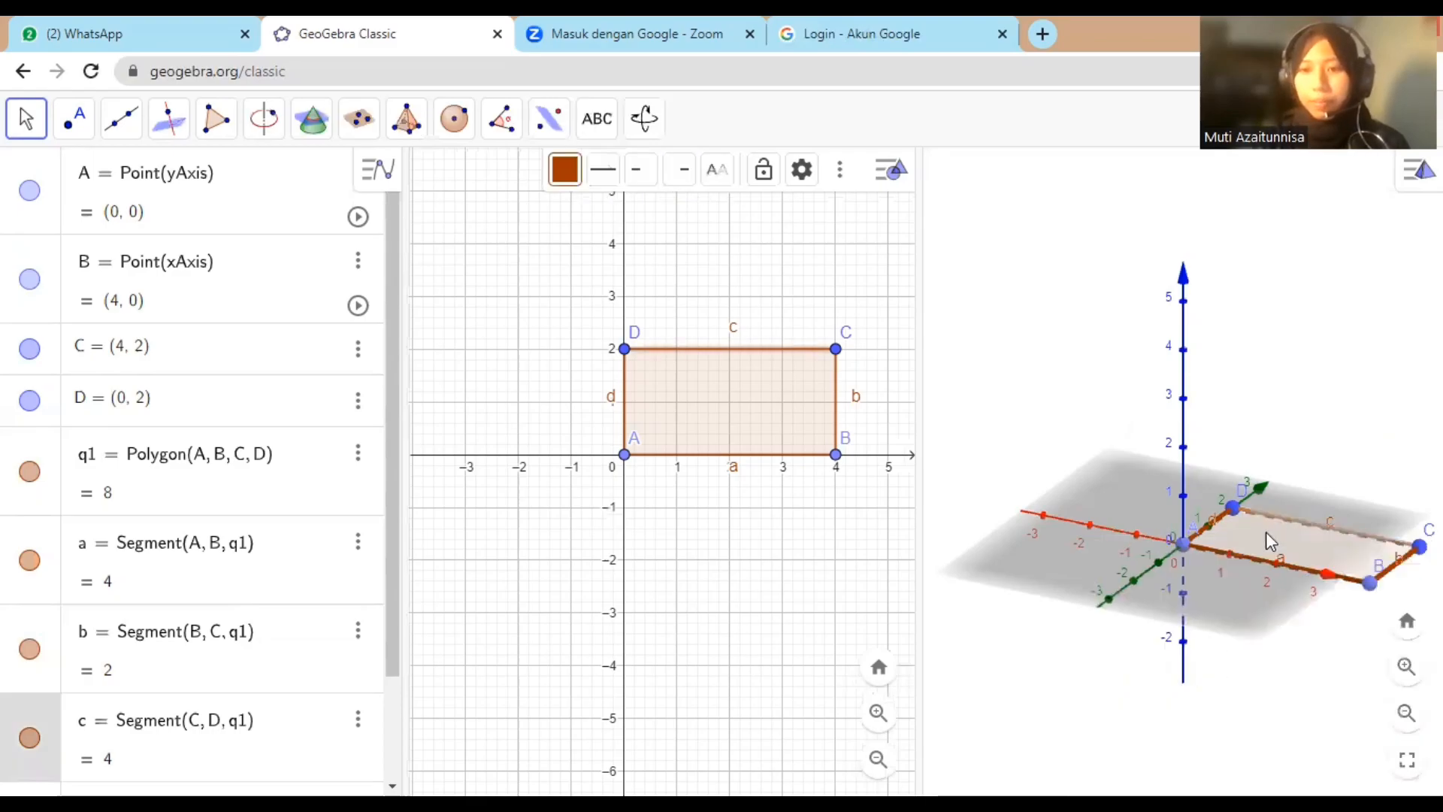
pyautogui.click(1269, 531)
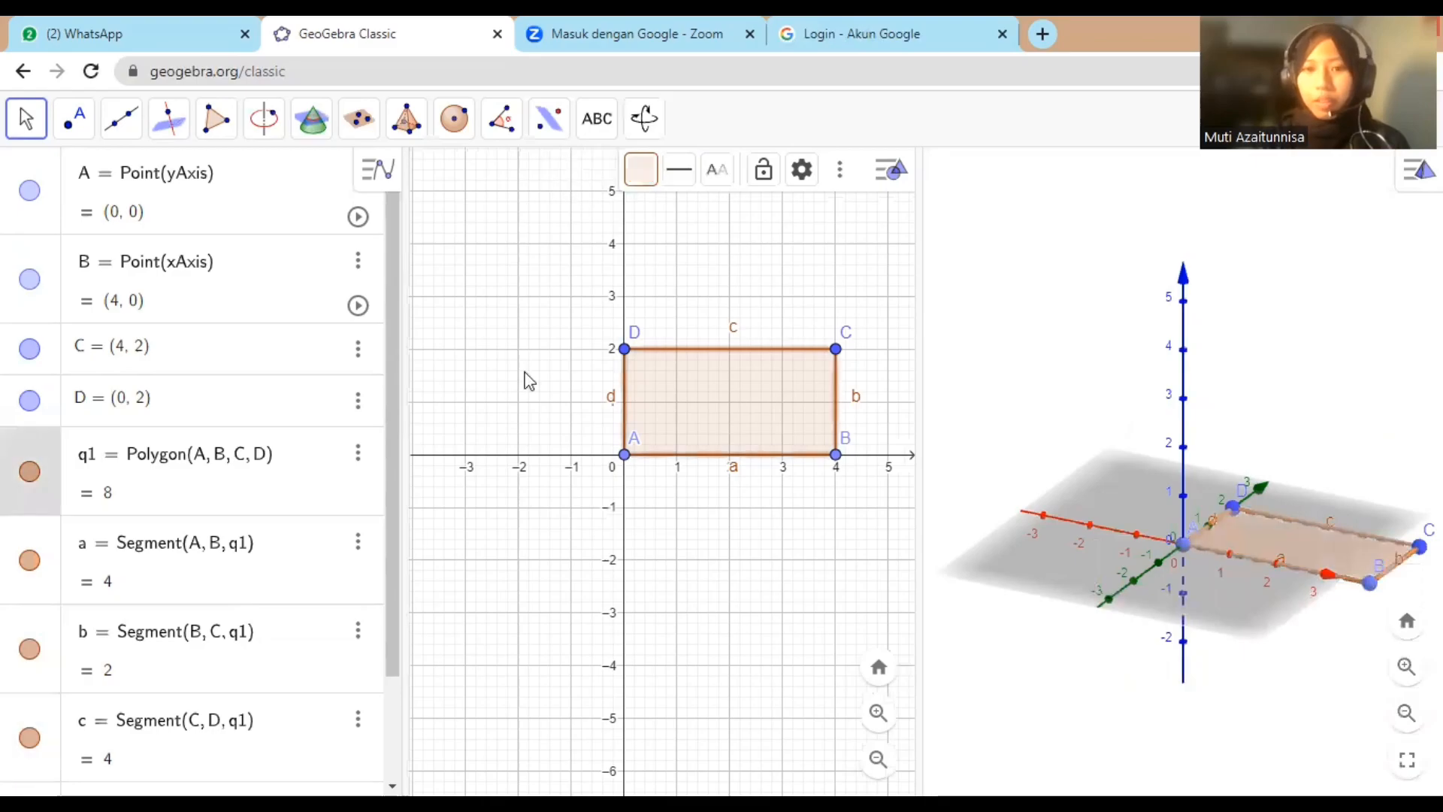
pyautogui.click(689, 396)
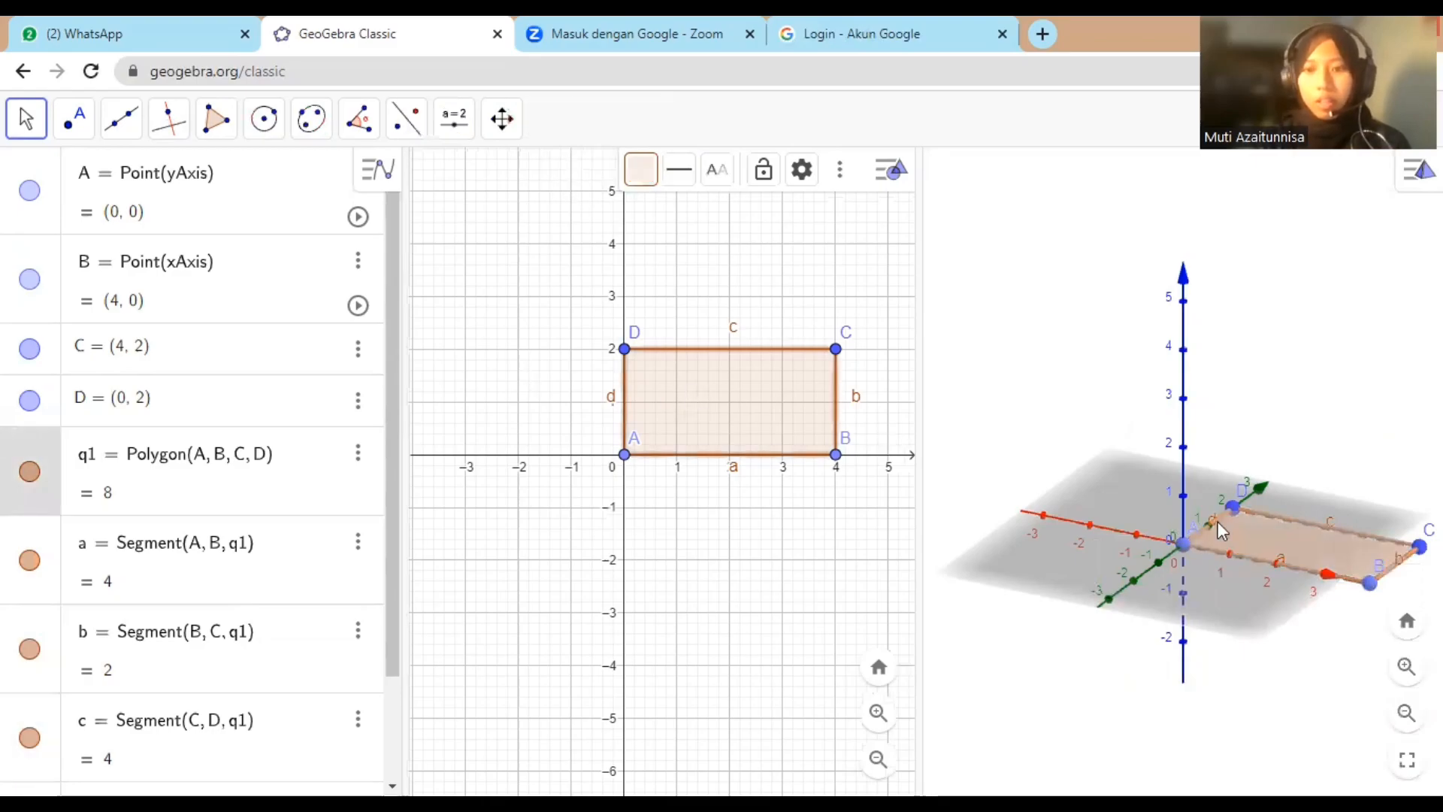
# Step: Extrude rectangle ABCD, the polygon q1, into a prism with an altitude of 6 in the 3D view
pyautogui.click(1249, 540)
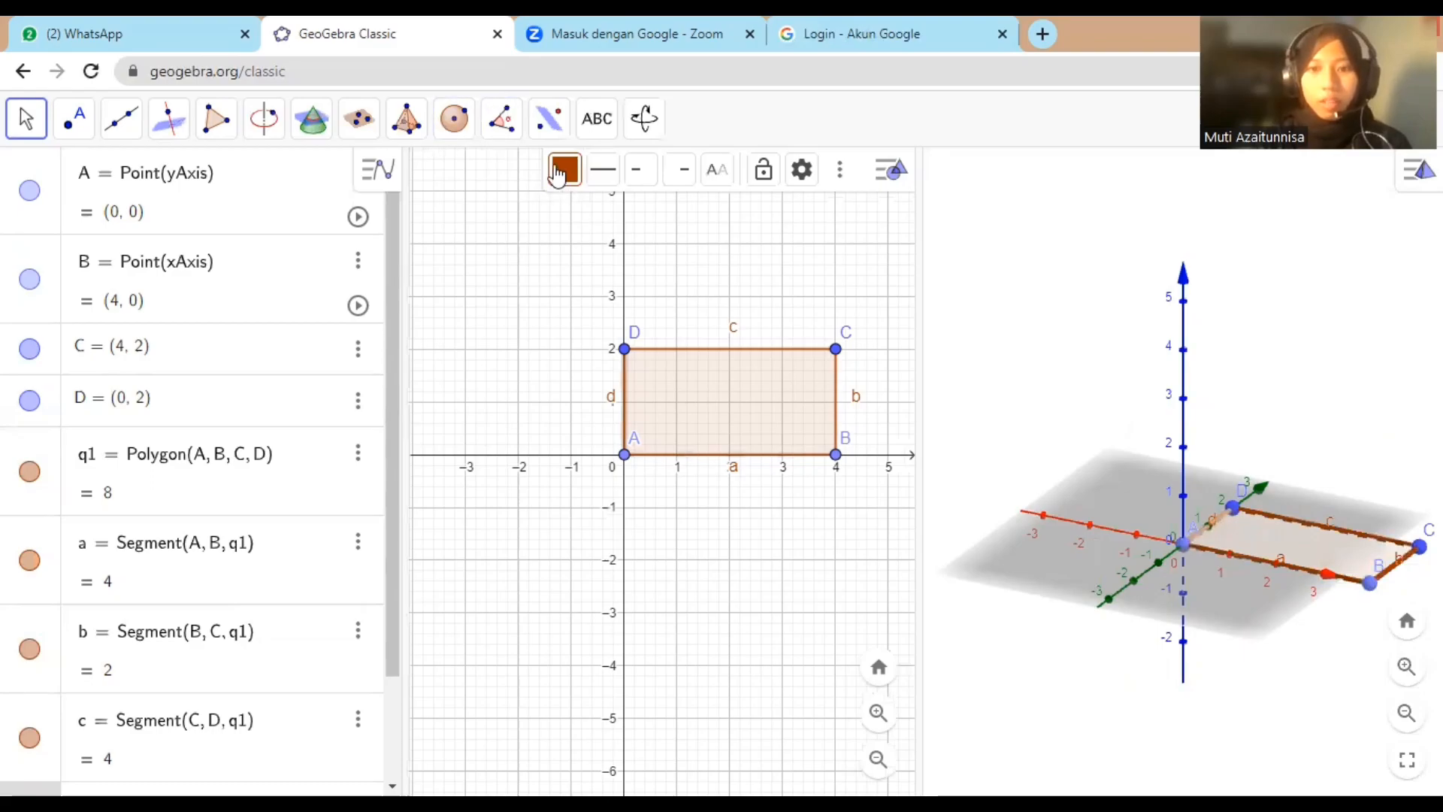
pyautogui.click(415, 122)
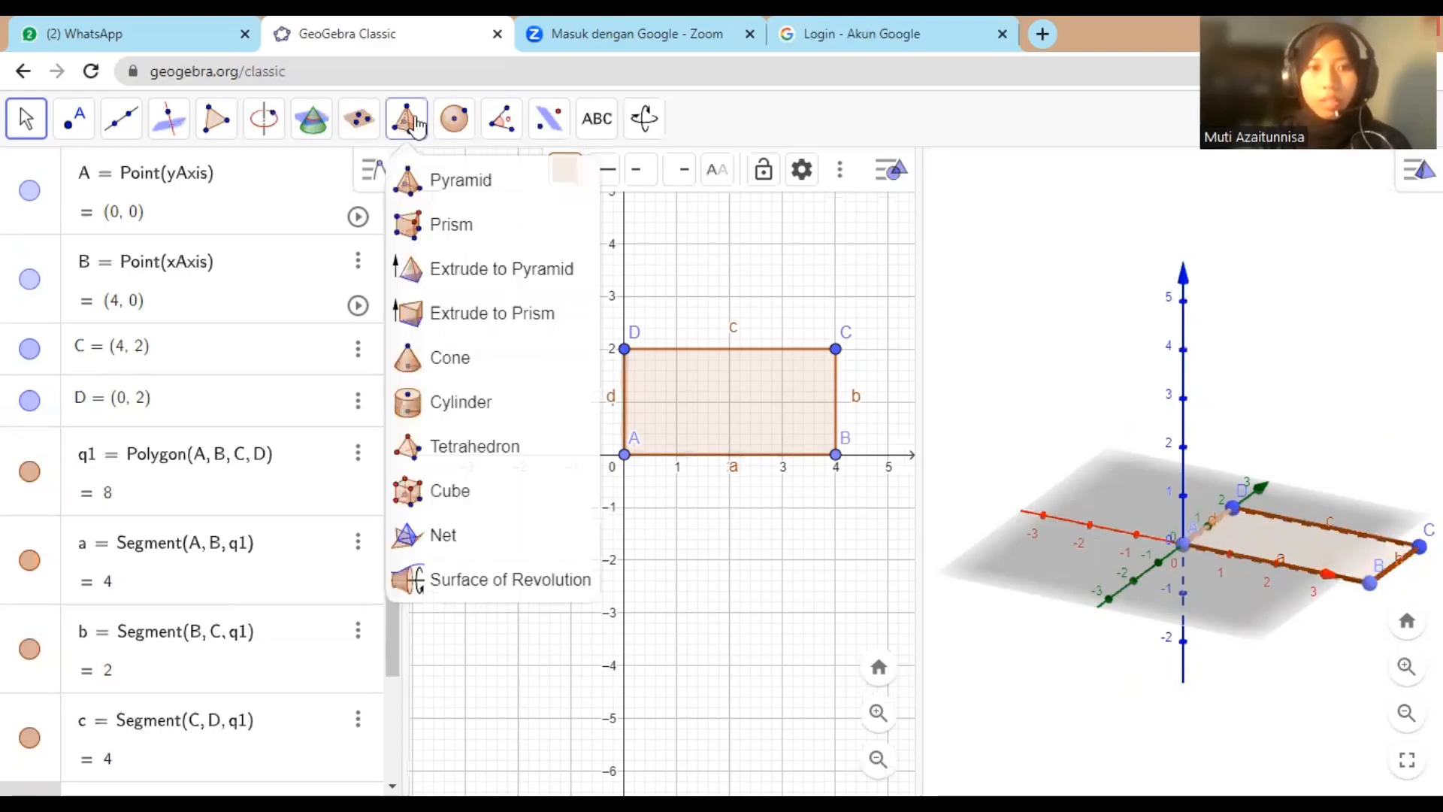
pyautogui.click(515, 308)
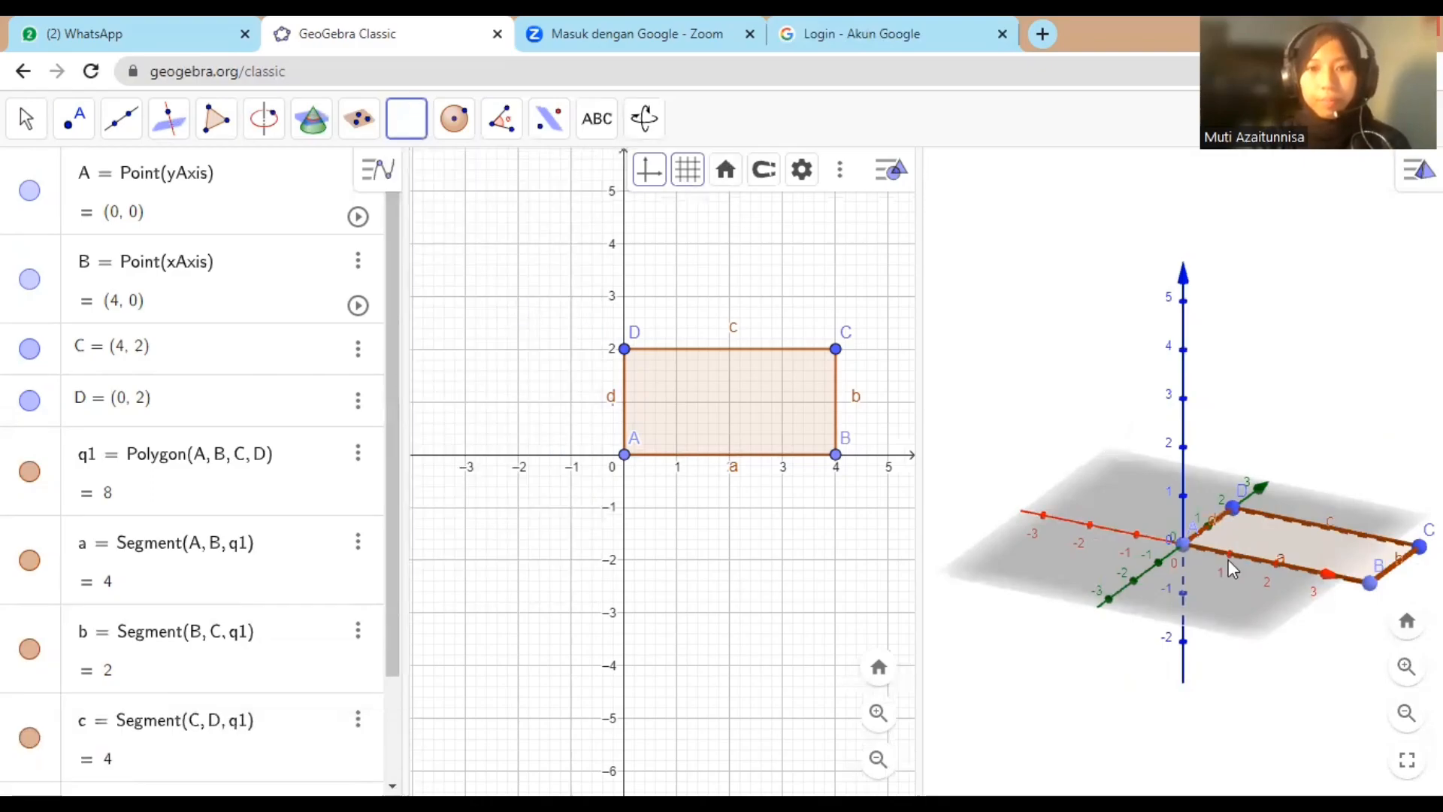
pyautogui.rightClick(1260, 531)
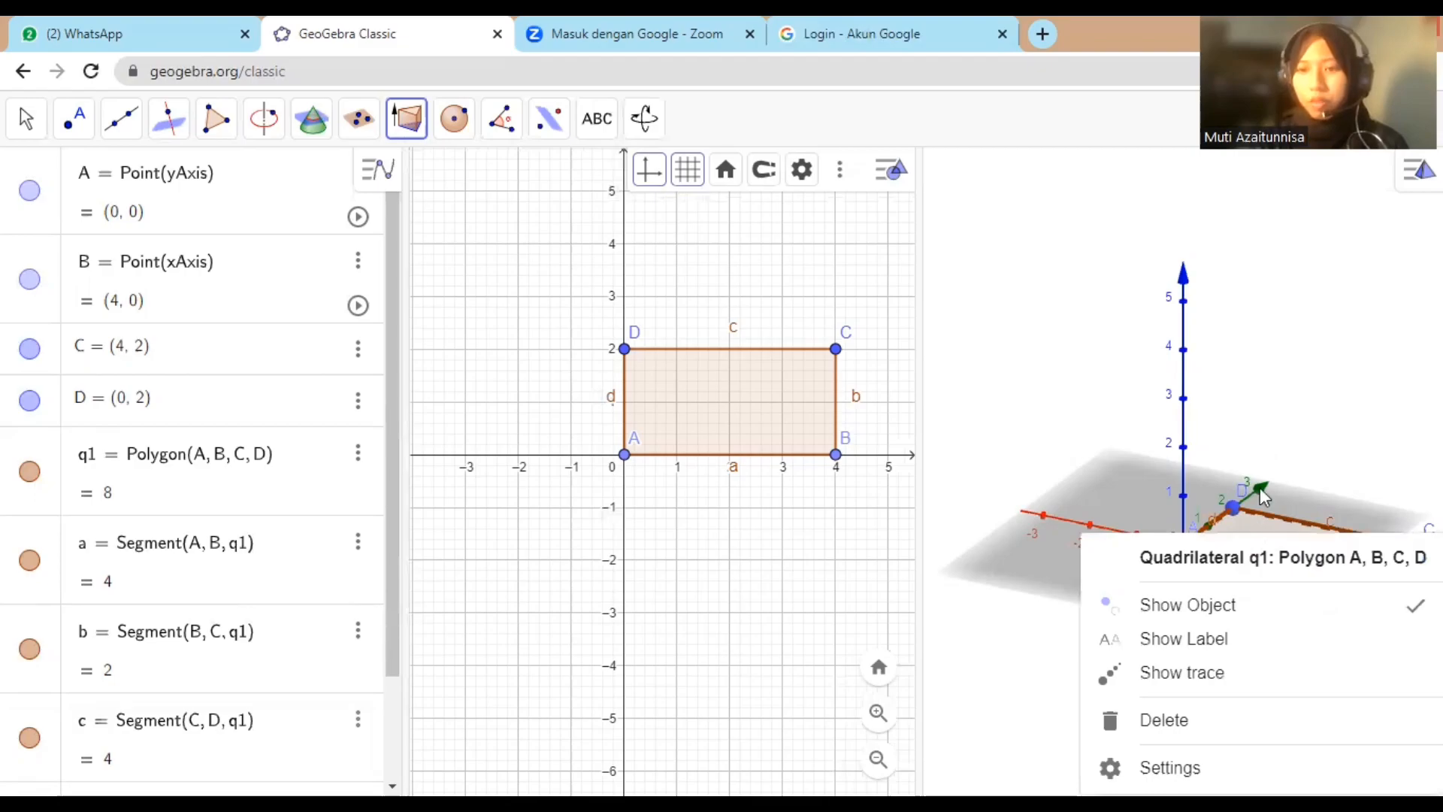
pyautogui.click(1278, 524)
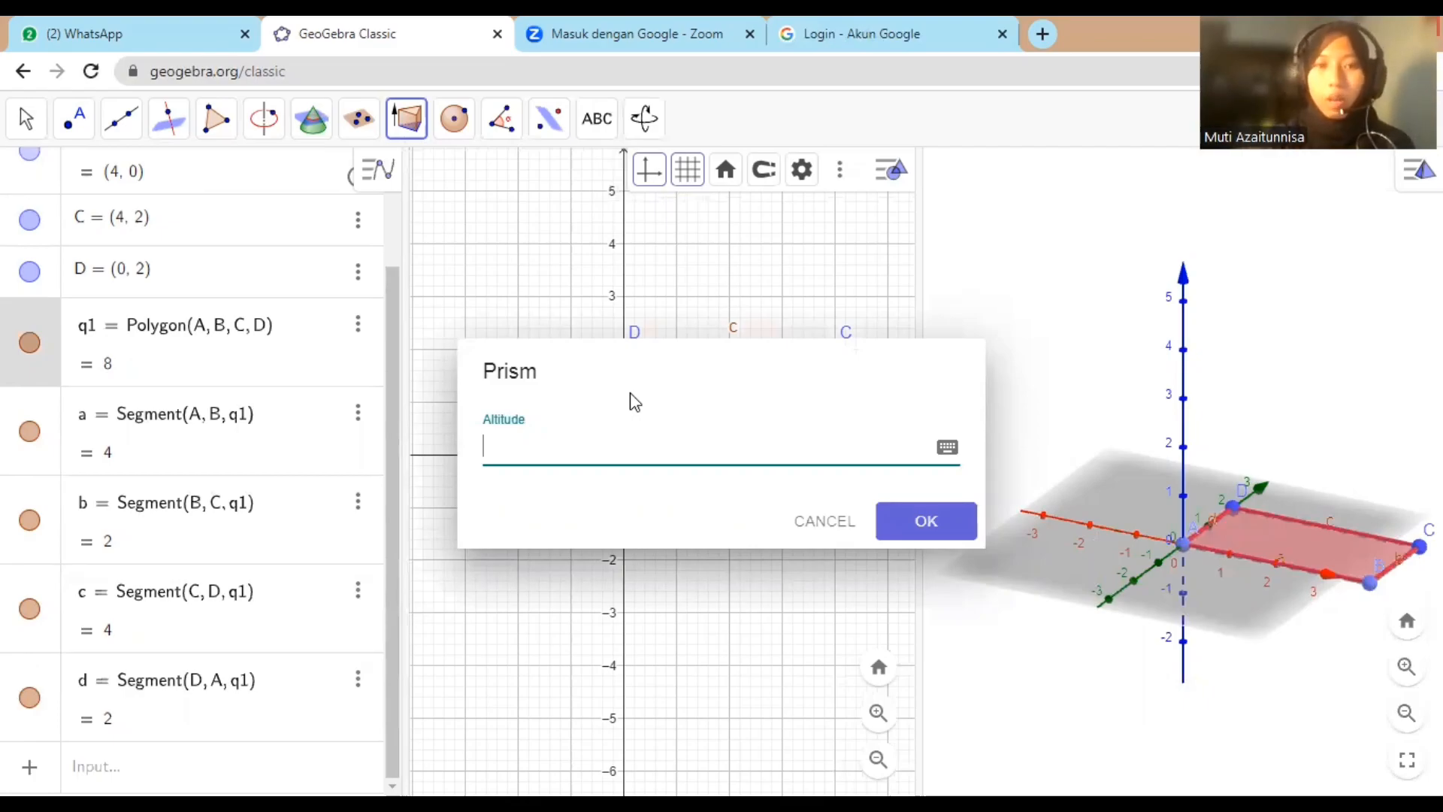
pyautogui.write('6')
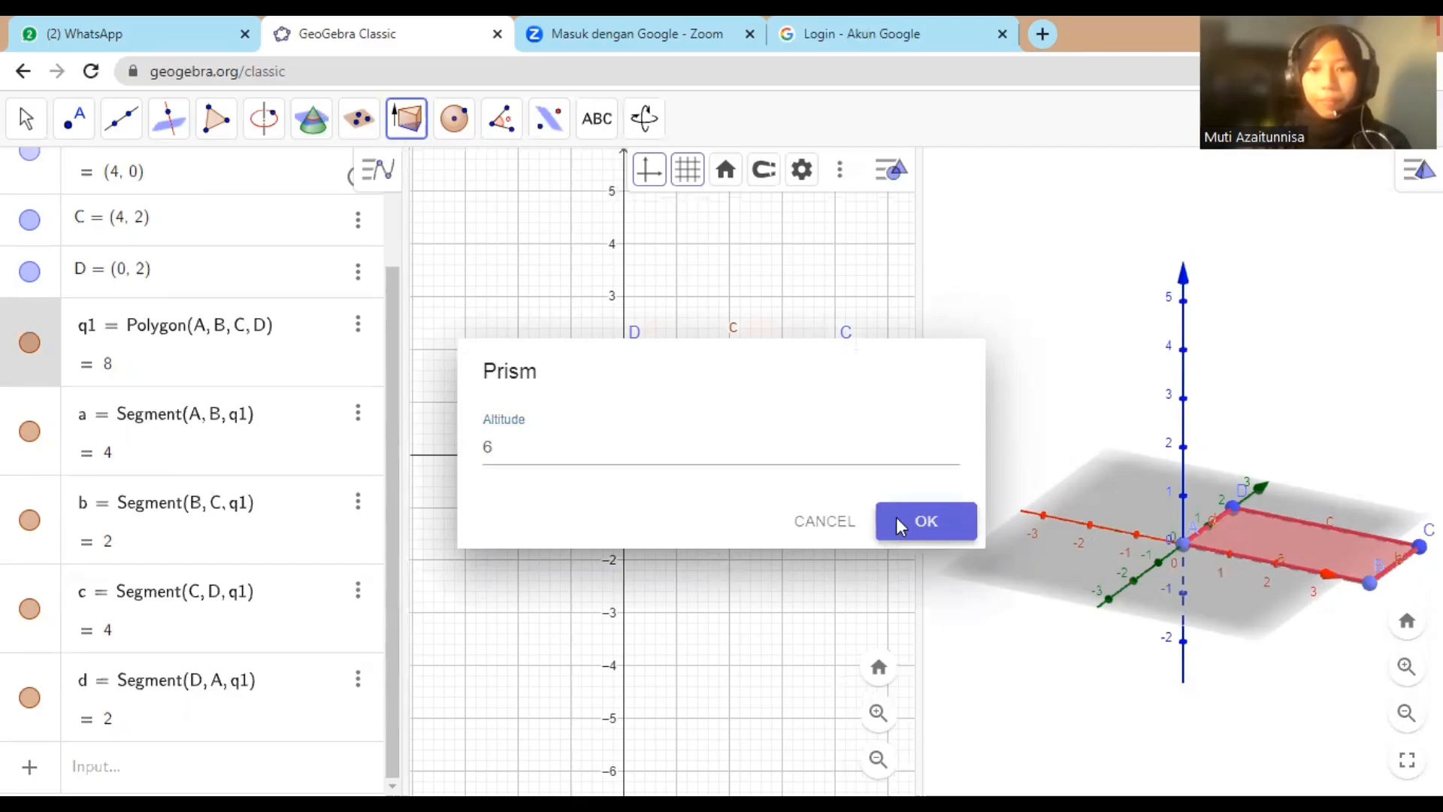
pyautogui.click(900, 524)
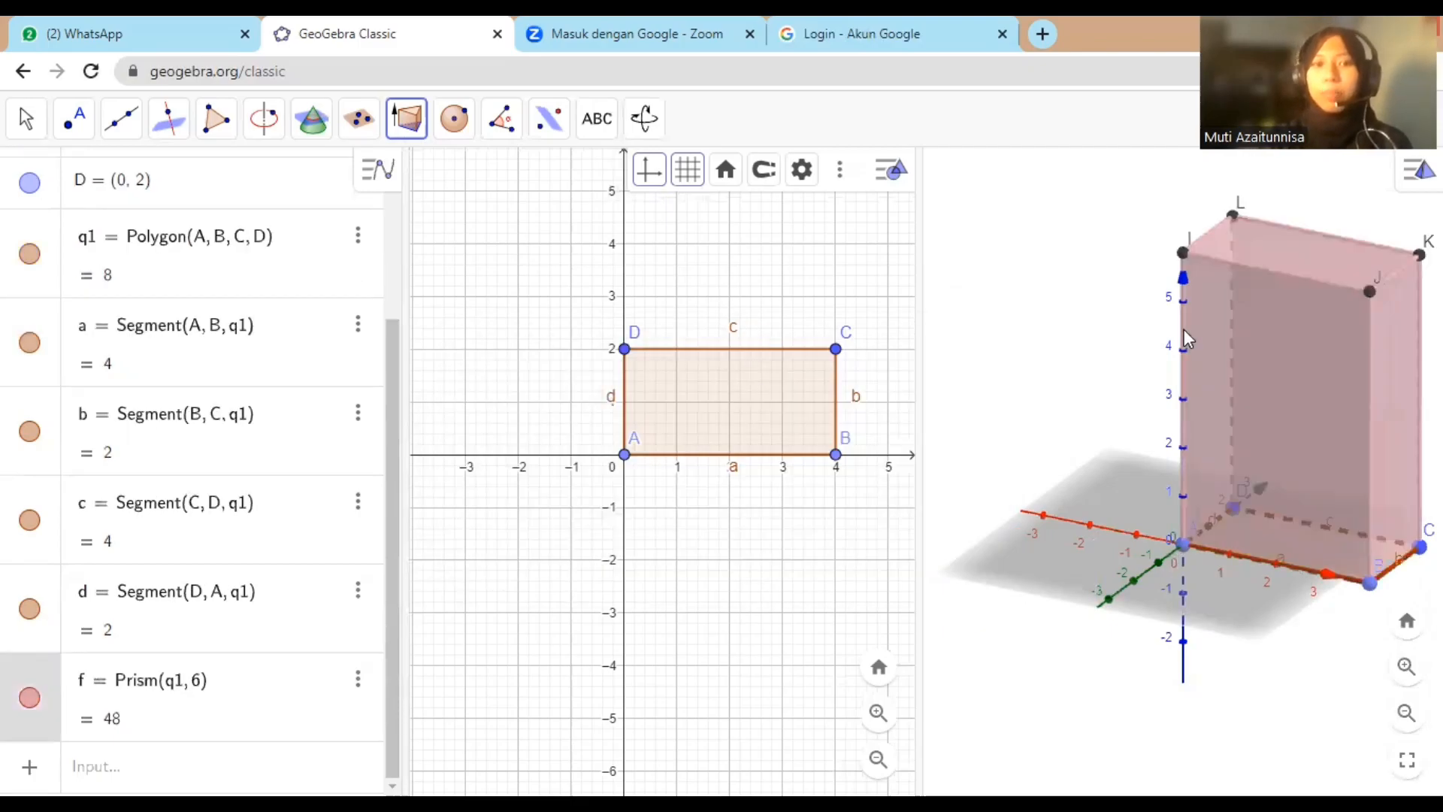
pyautogui.doubleClick(1302, 386)
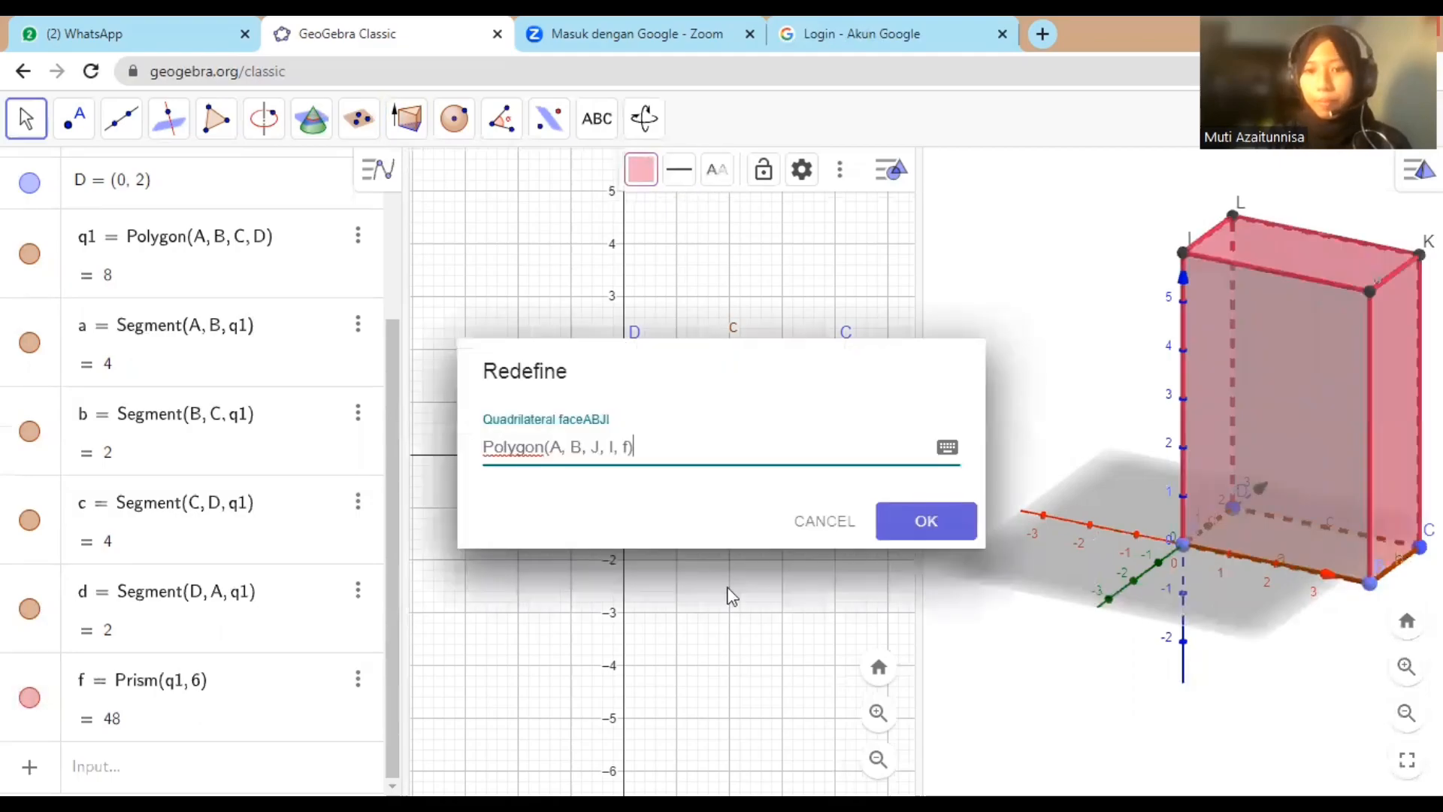
pyautogui.click(799, 524)
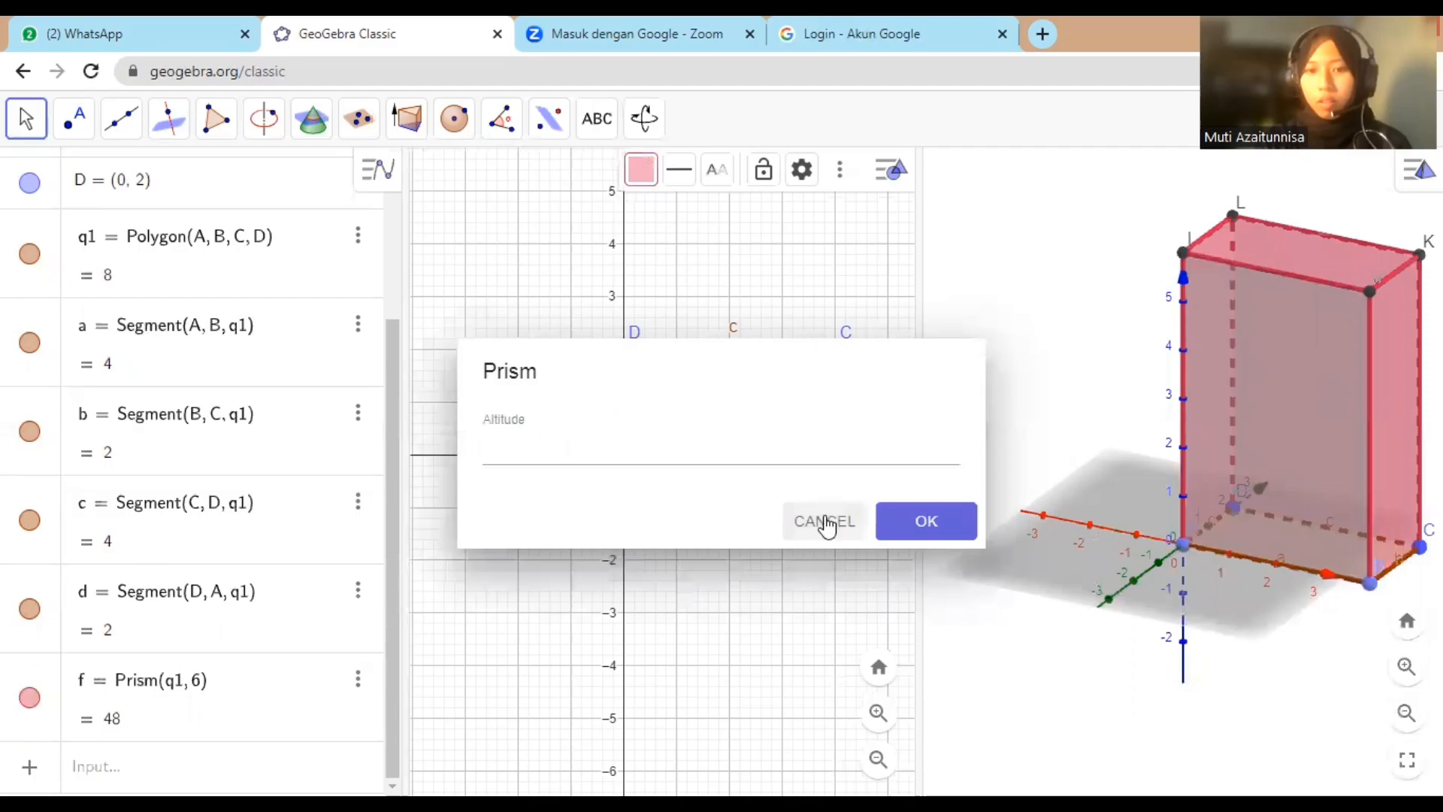
pyautogui.click(824, 518)
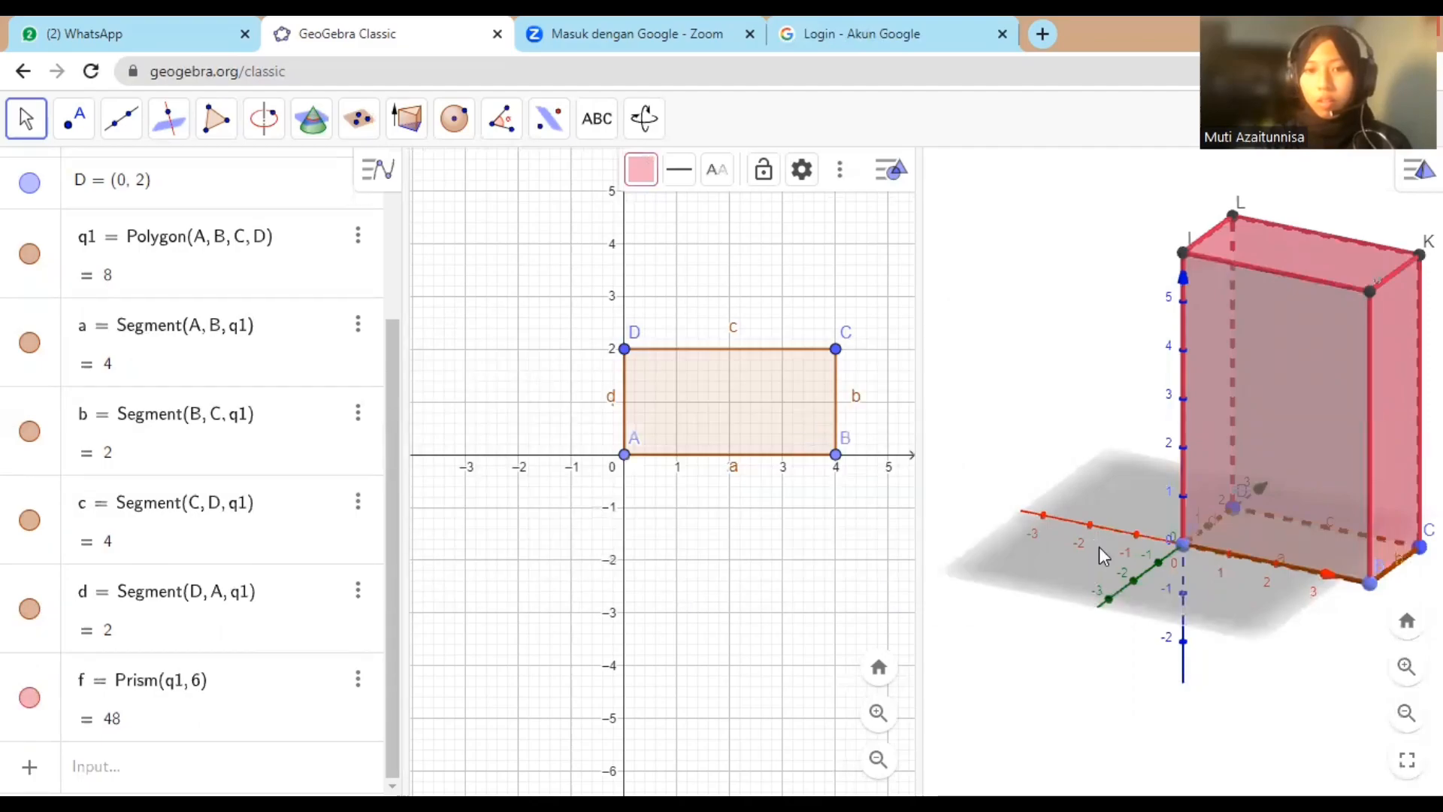
# Step: Try to create the prism's net with the Net tool by picking its front face ABJI
pyautogui.moveTo(1223, 668); pyautogui.dragTo(1141, 624)
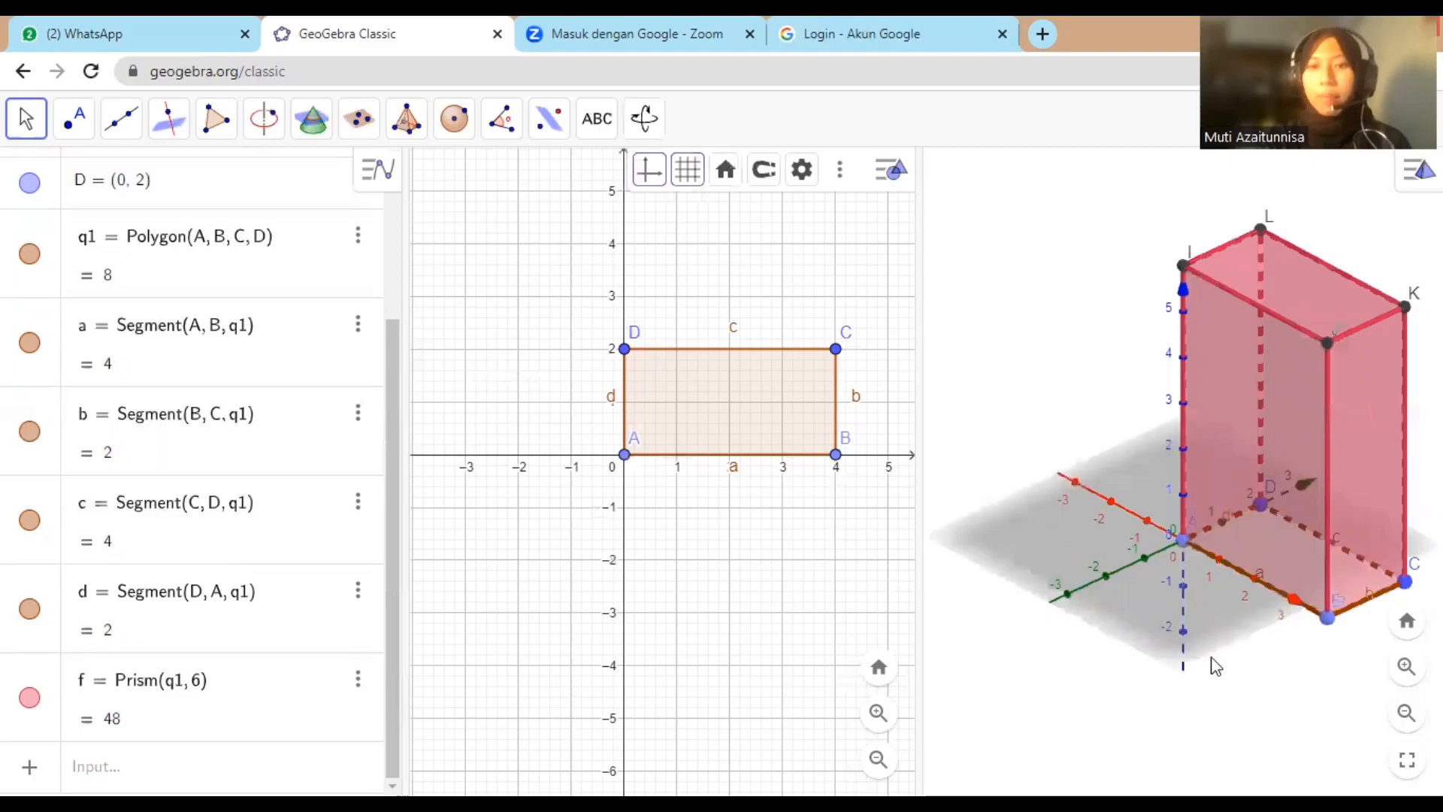
pyautogui.moveTo(1208, 664); pyautogui.dragTo(1085, 632)
pyautogui.moveTo(1184, 635); pyautogui.dragTo(1244, 628)
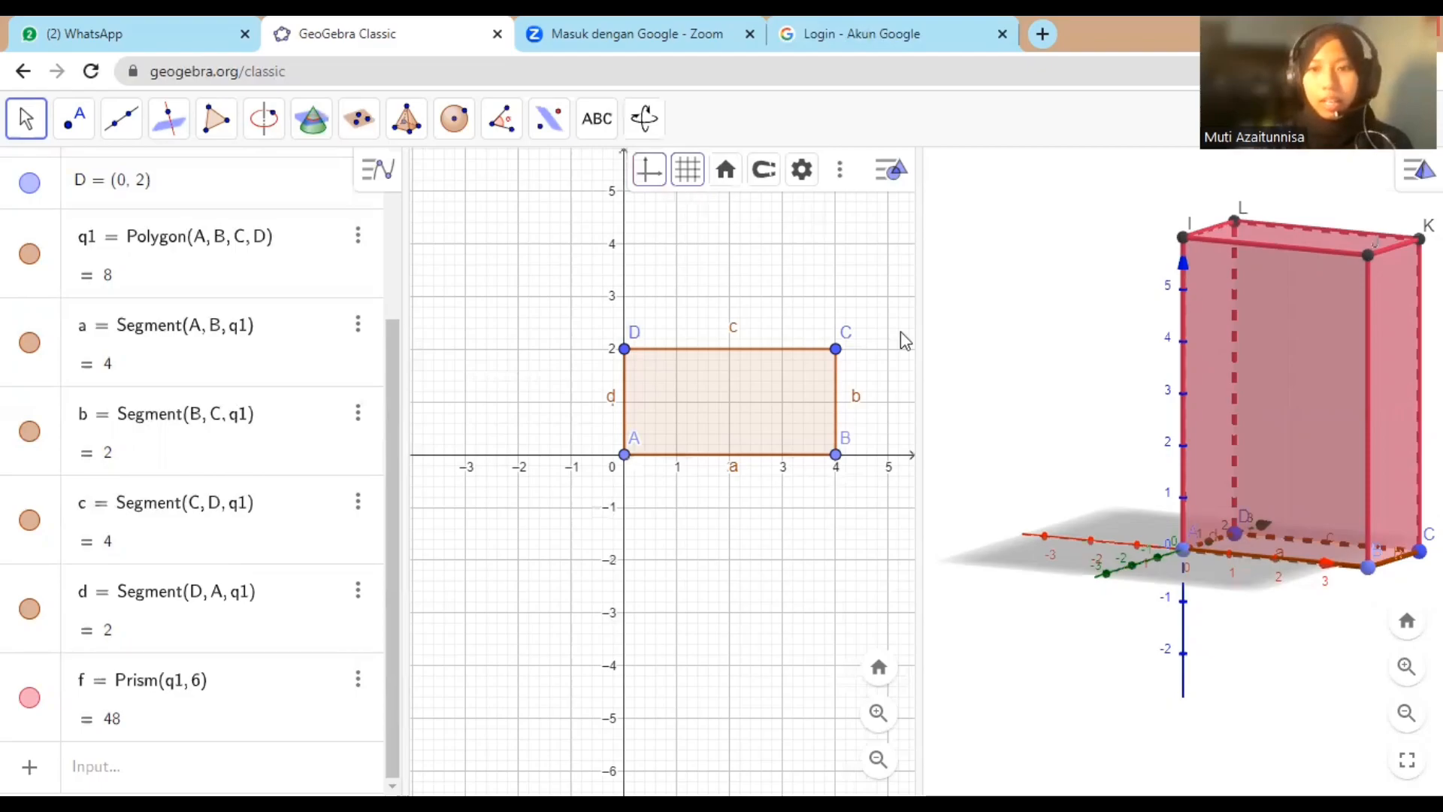
pyautogui.rightClick(1250, 373)
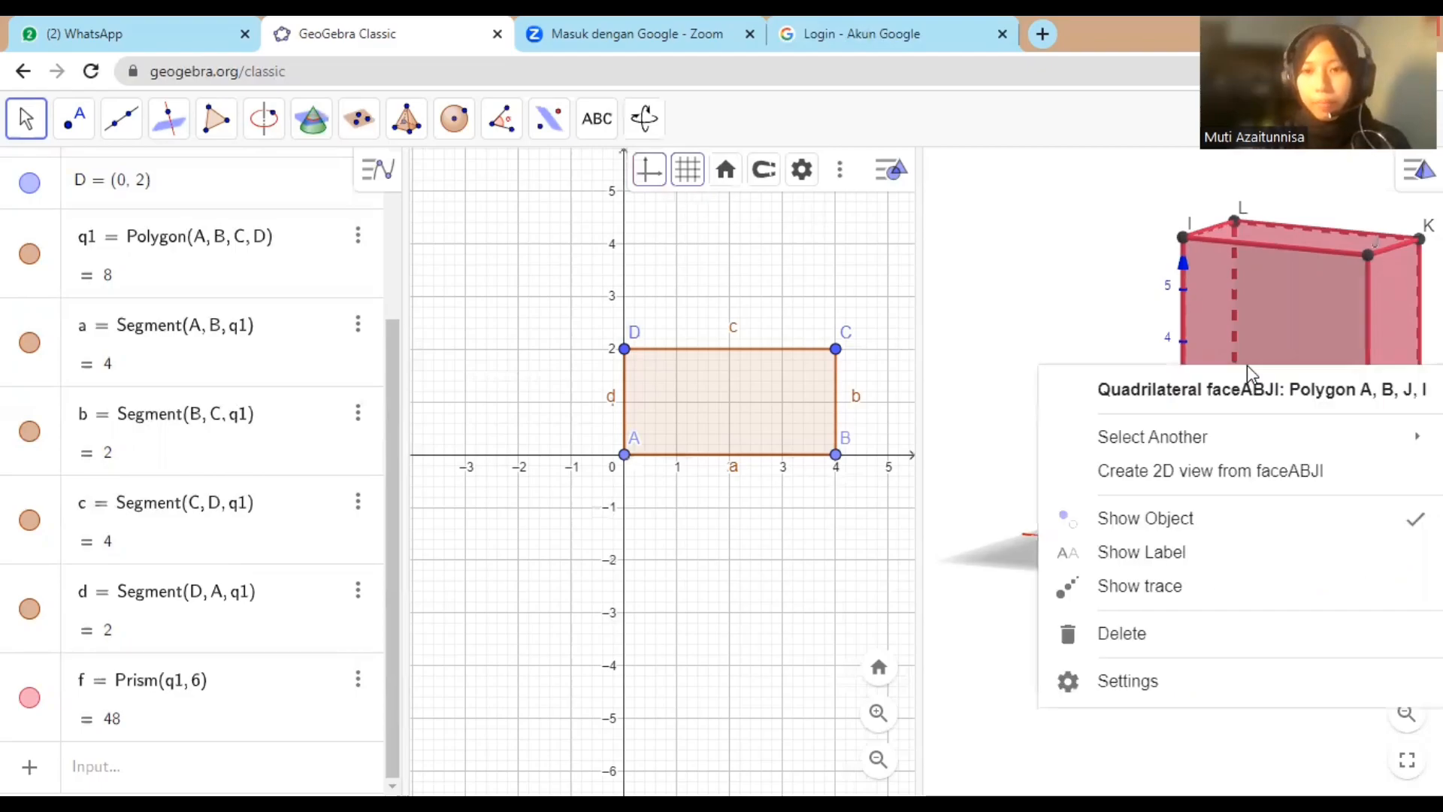
pyautogui.click(1220, 324)
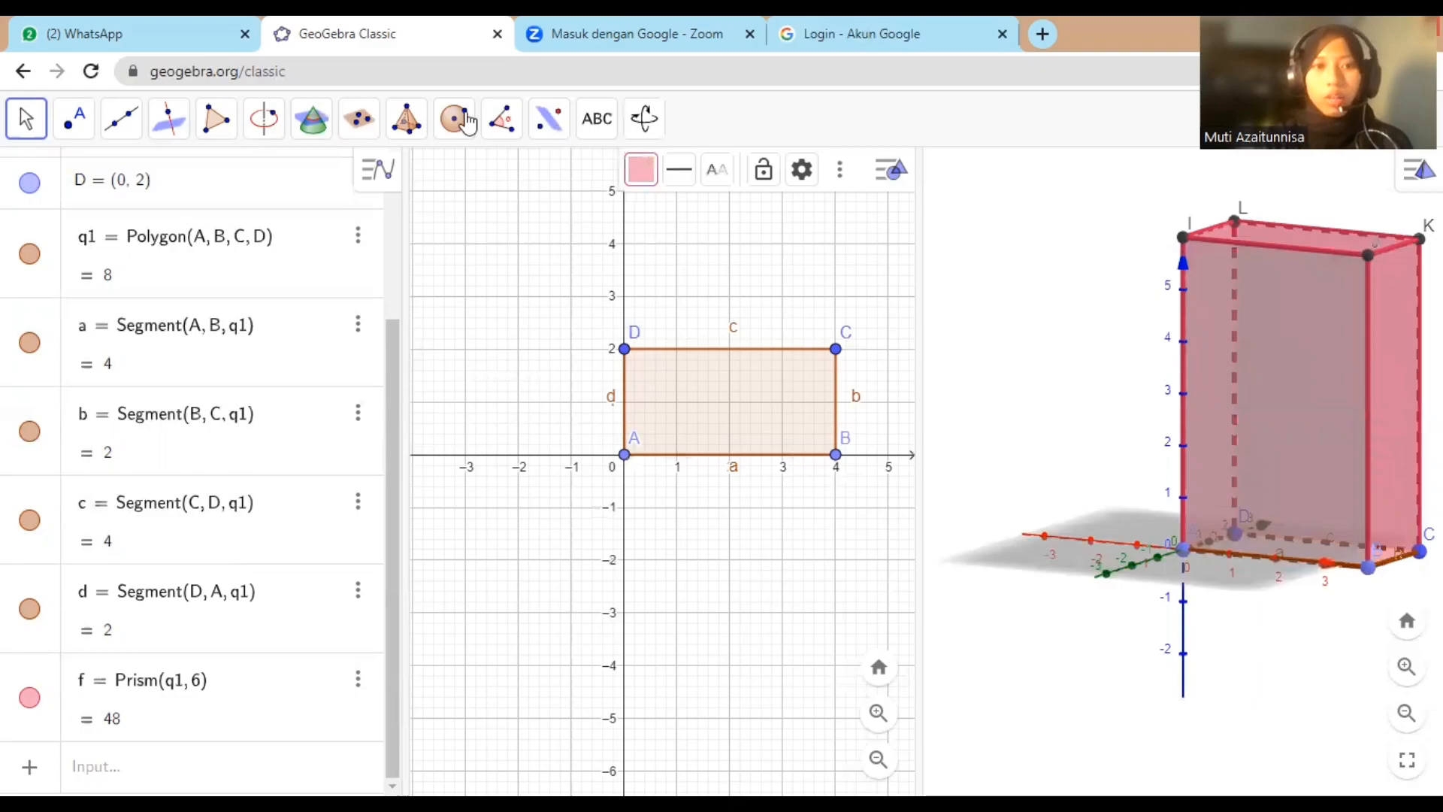
pyautogui.click(412, 120)
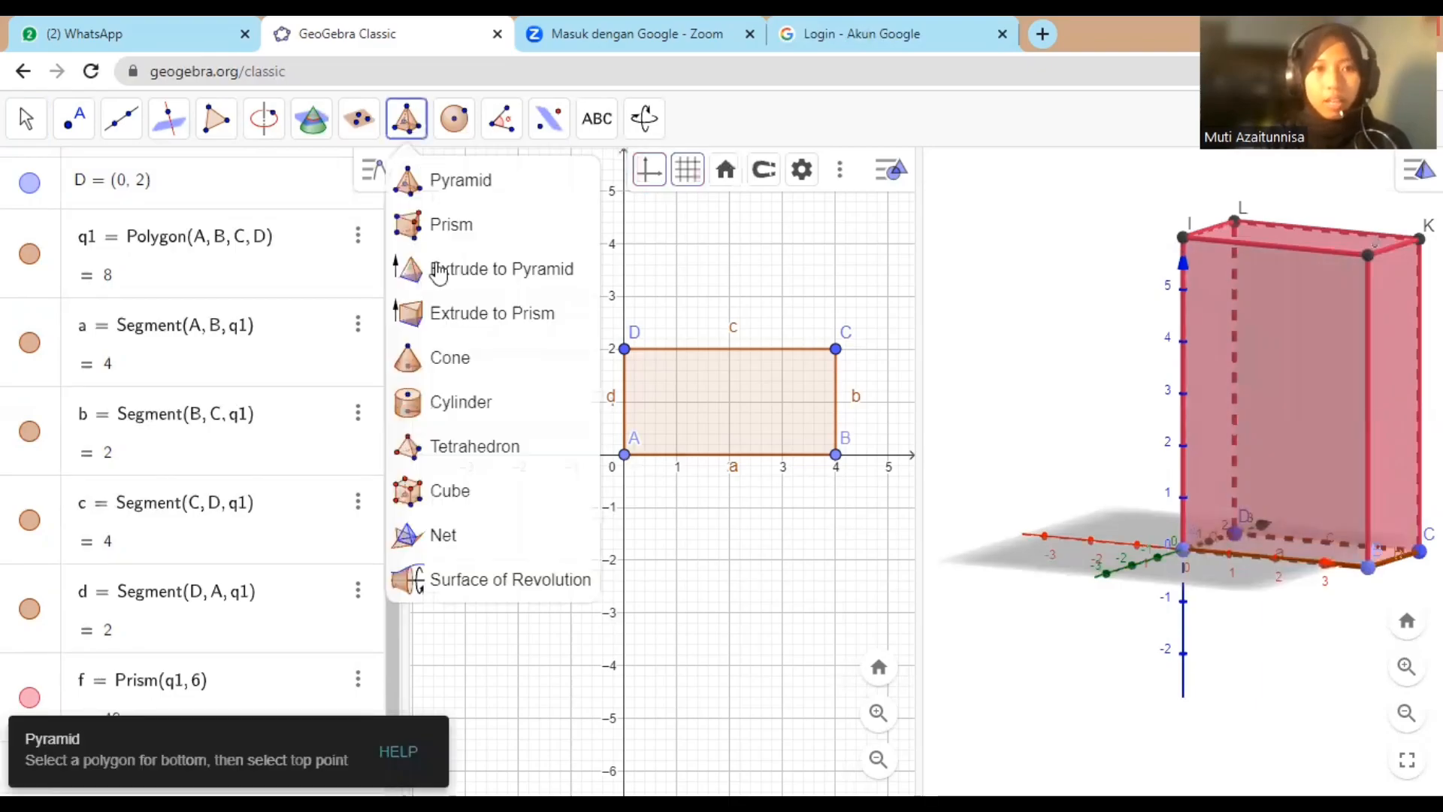
pyautogui.click(472, 538)
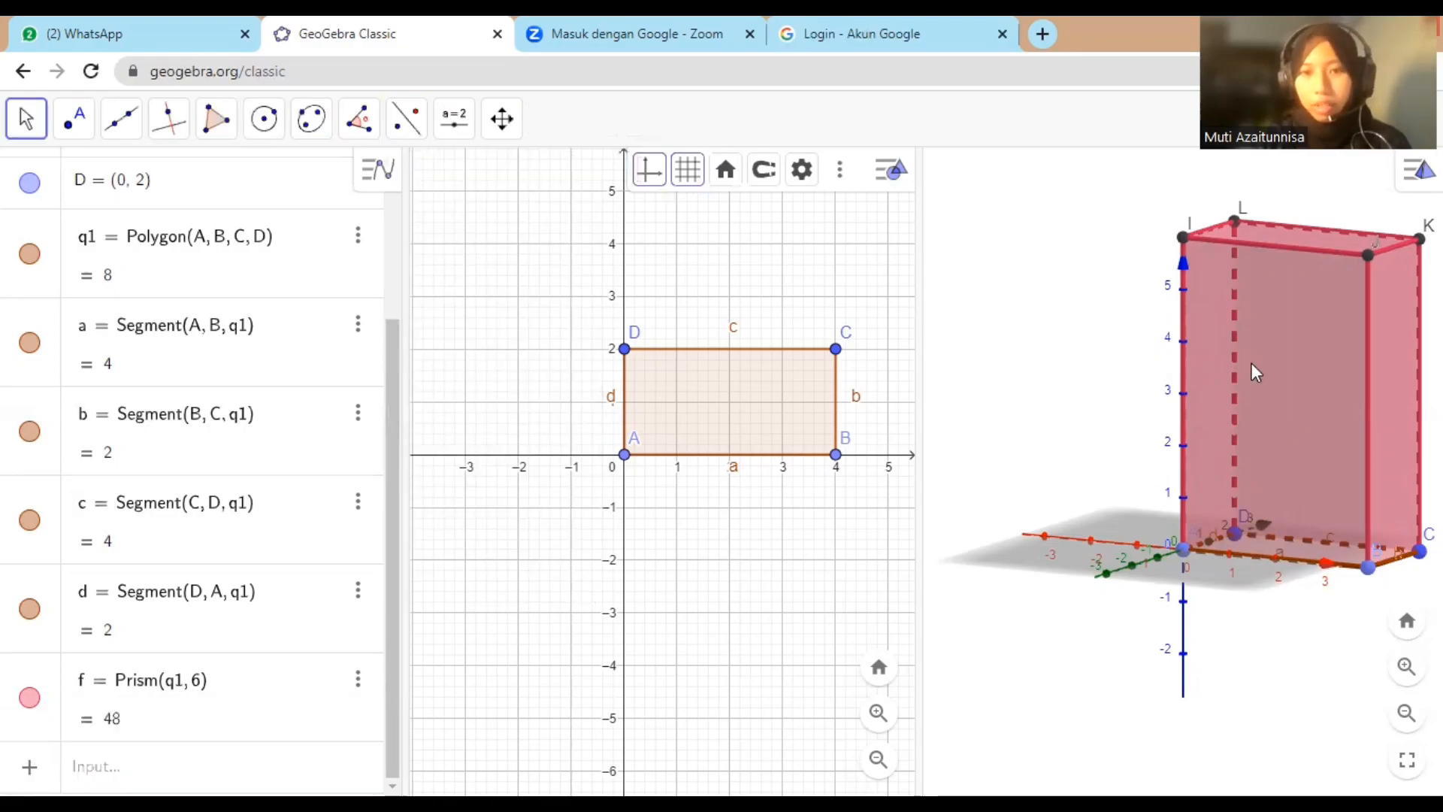
pyautogui.doubleClick(1251, 362)
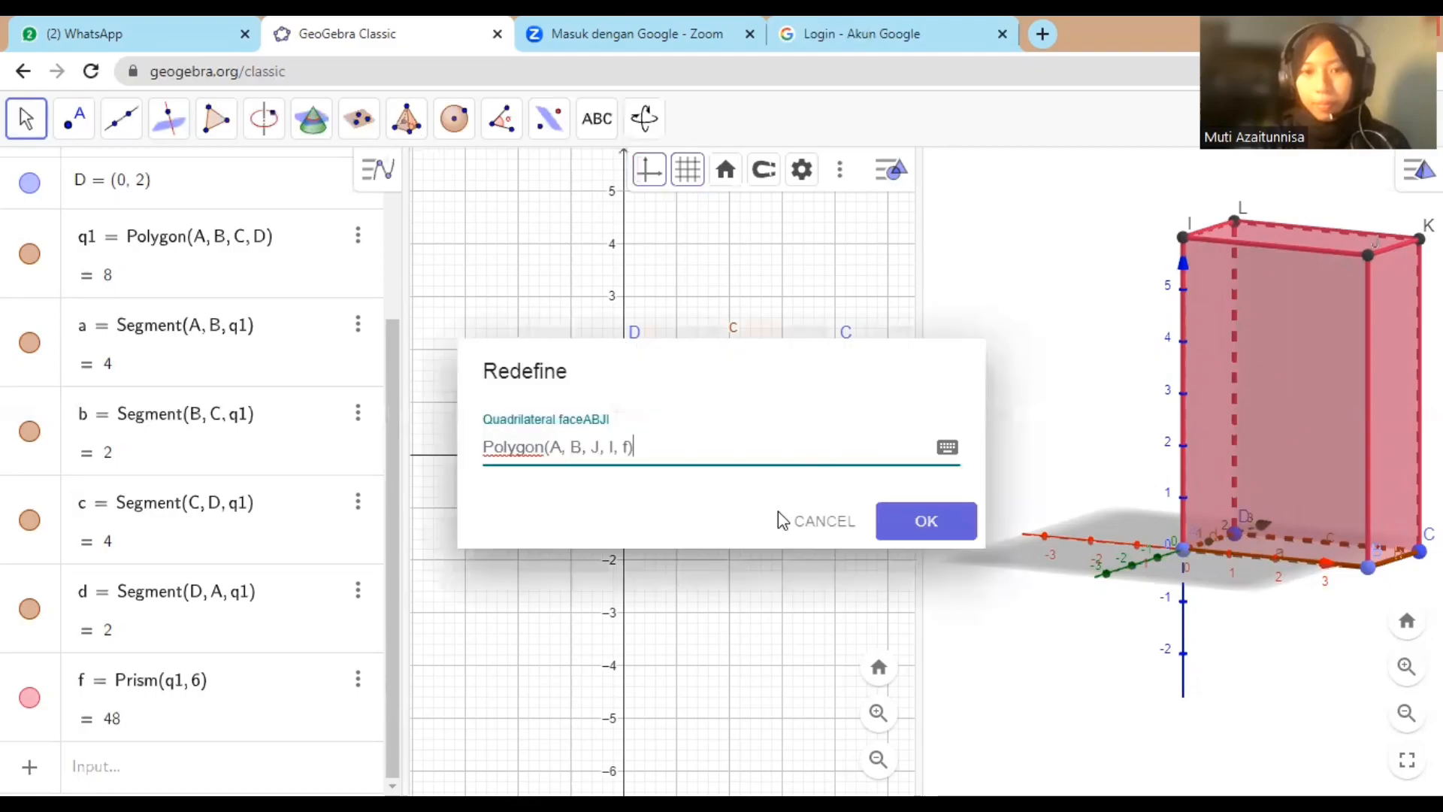
pyautogui.click(809, 520)
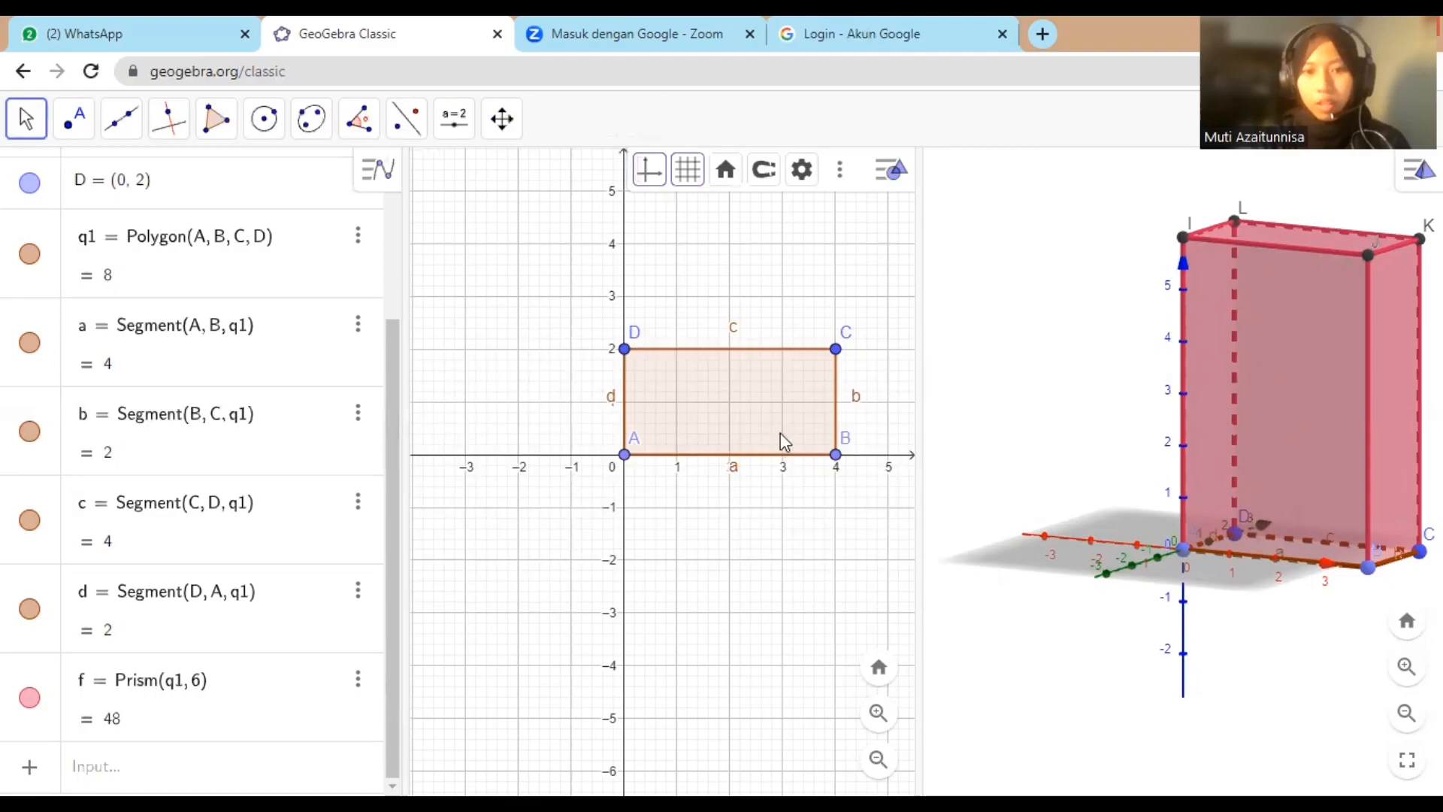
pyautogui.click(781, 440)
# Step: Apply the Net tool to the prism twice to create two overlapping nets of it
pyautogui.click(1338, 353)
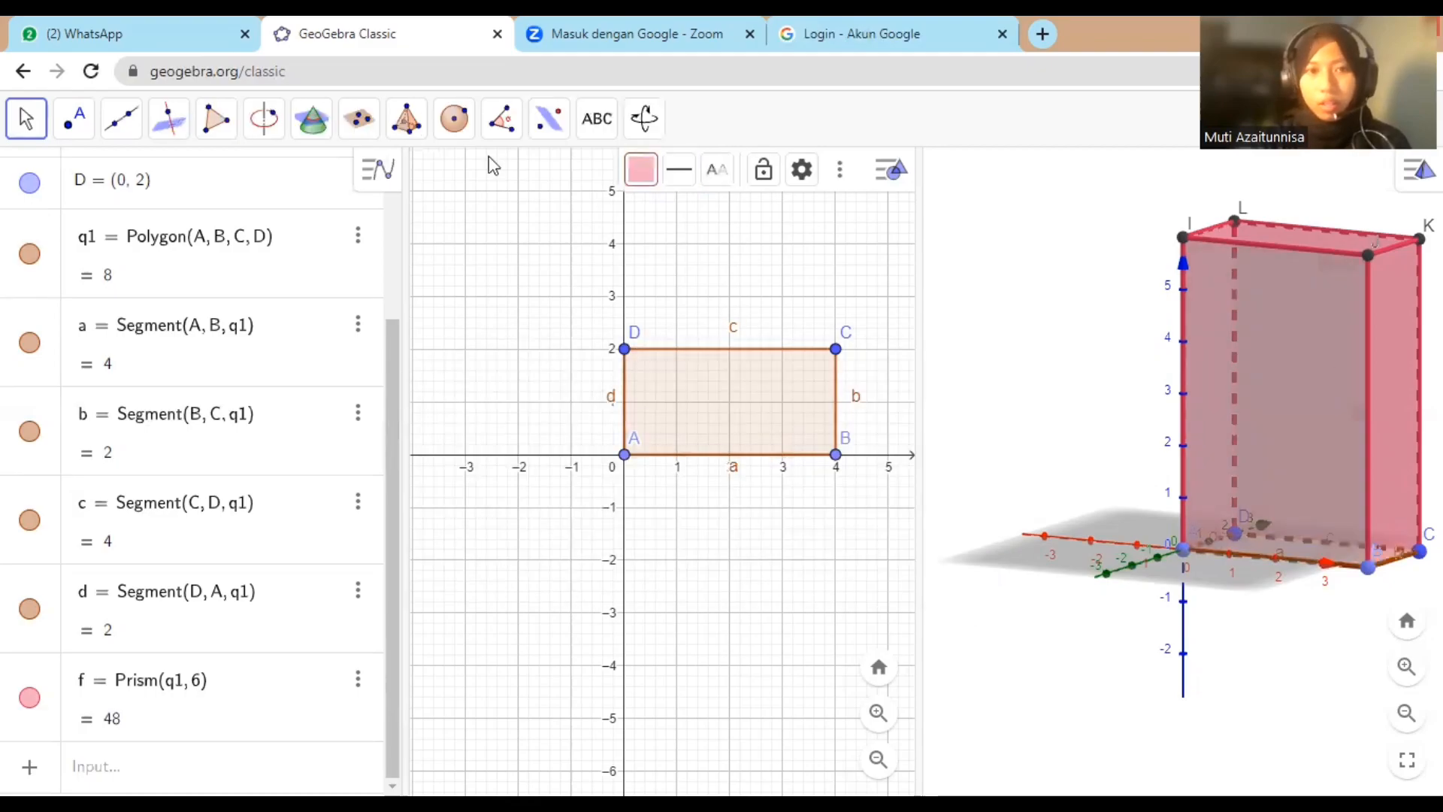
pyautogui.click(396, 127)
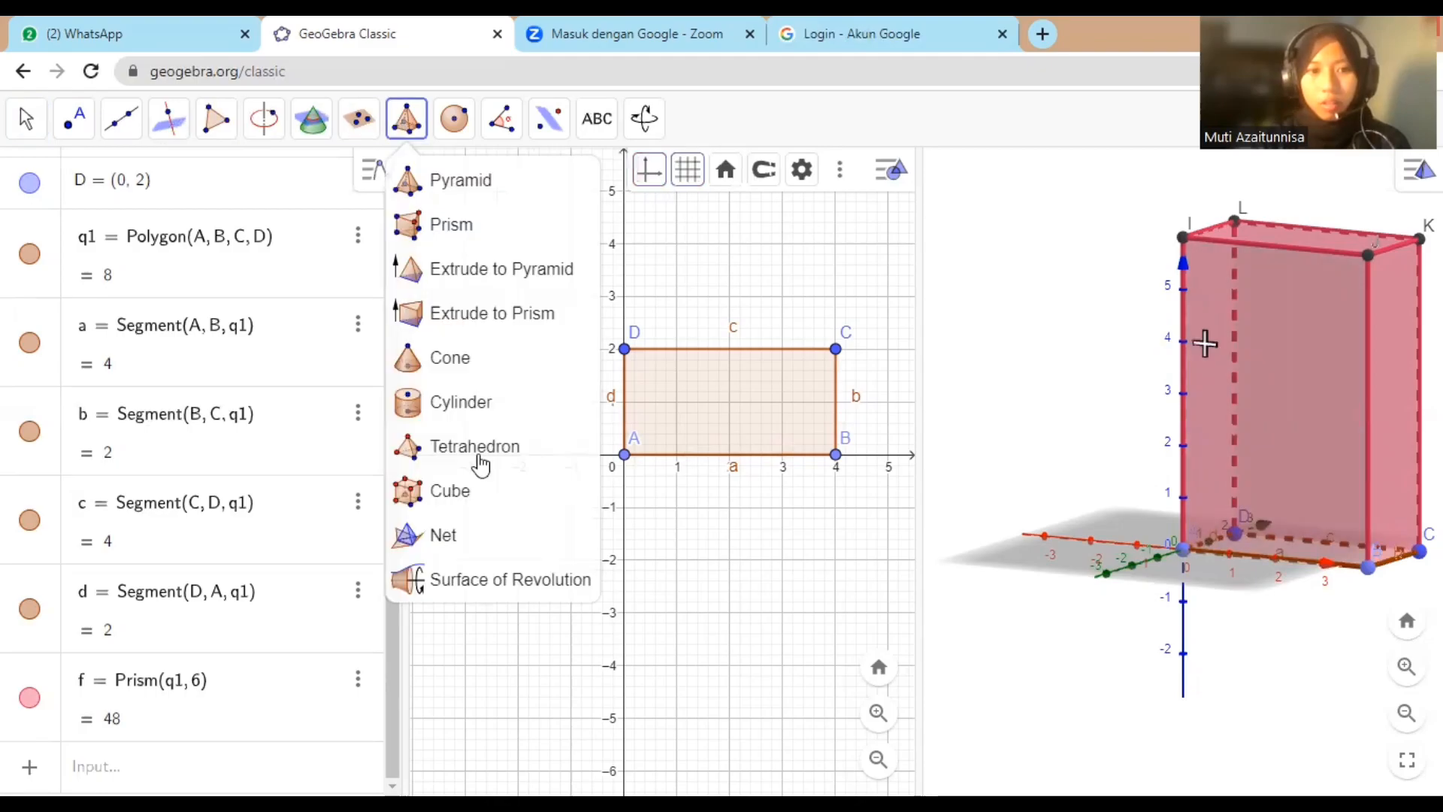
pyautogui.click(495, 534)
pyautogui.click(494, 535)
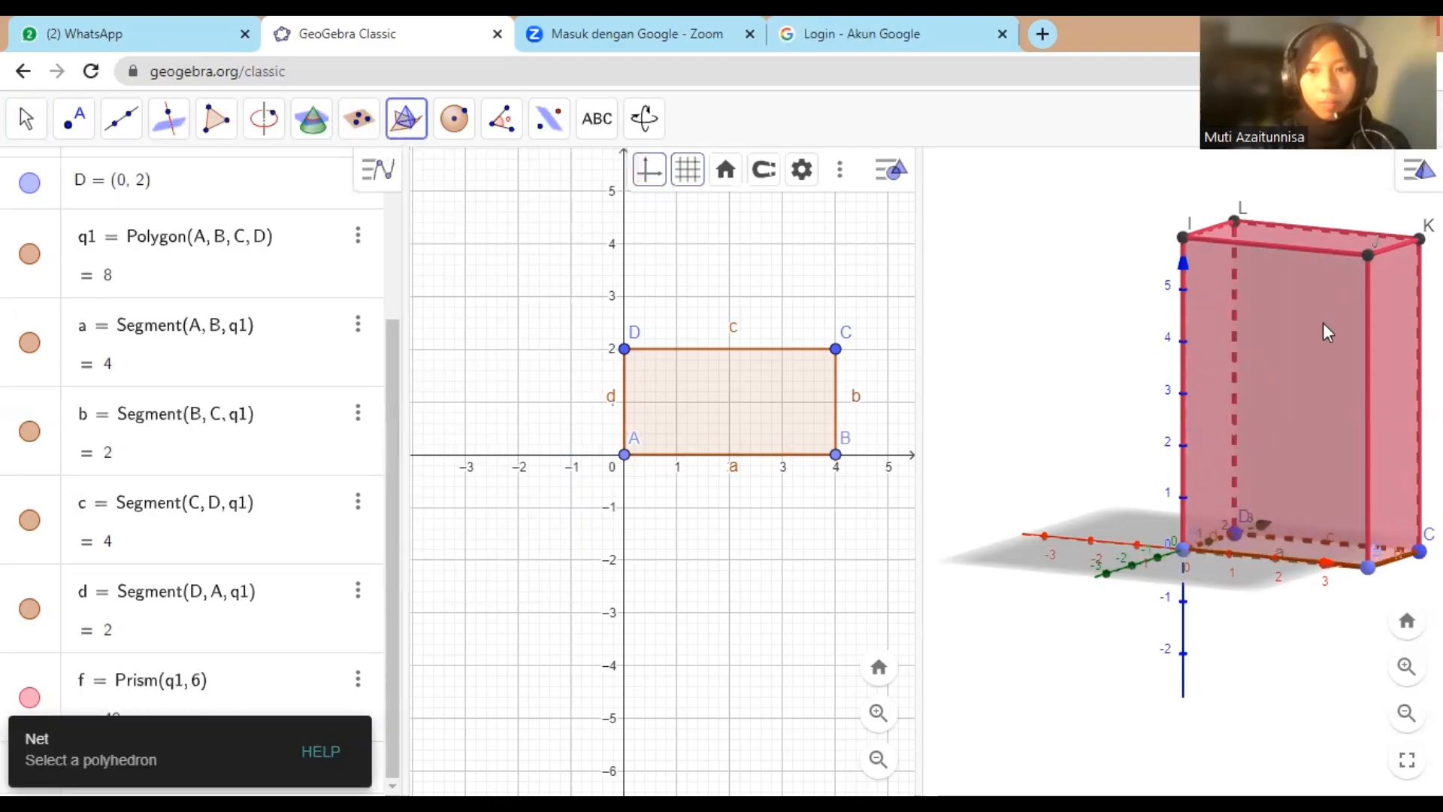
pyautogui.click(1266, 336)
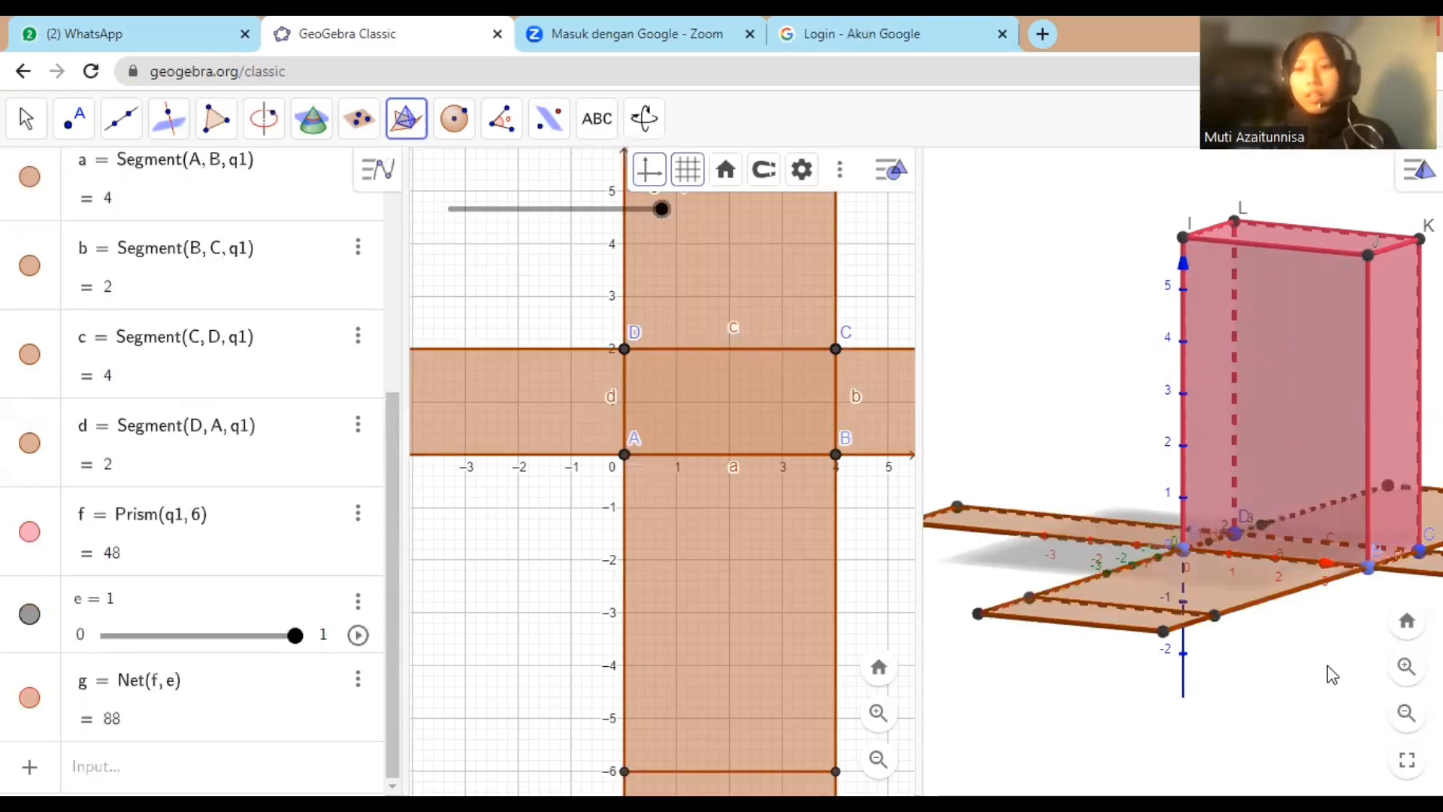
pyautogui.click(1403, 714)
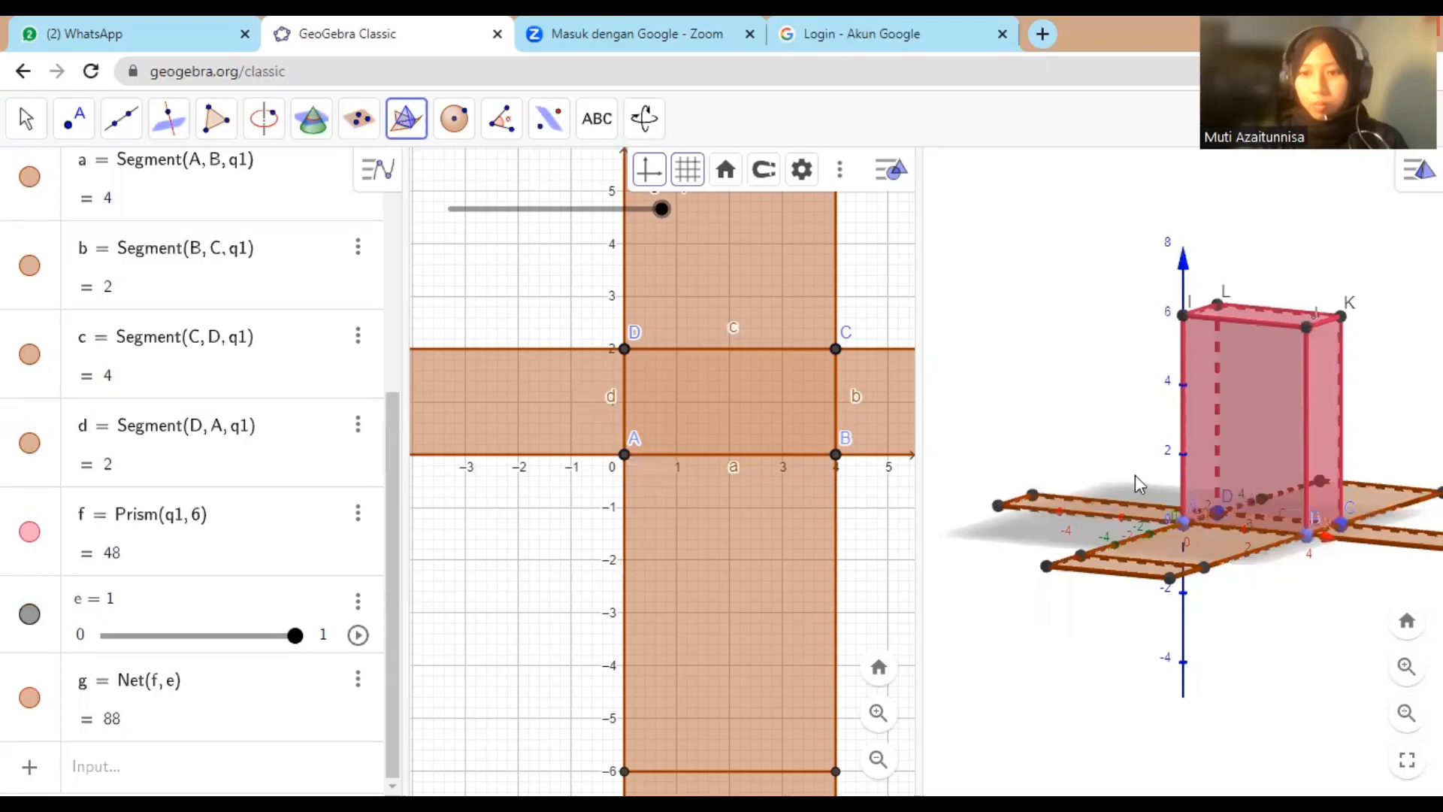
pyautogui.click(1221, 466)
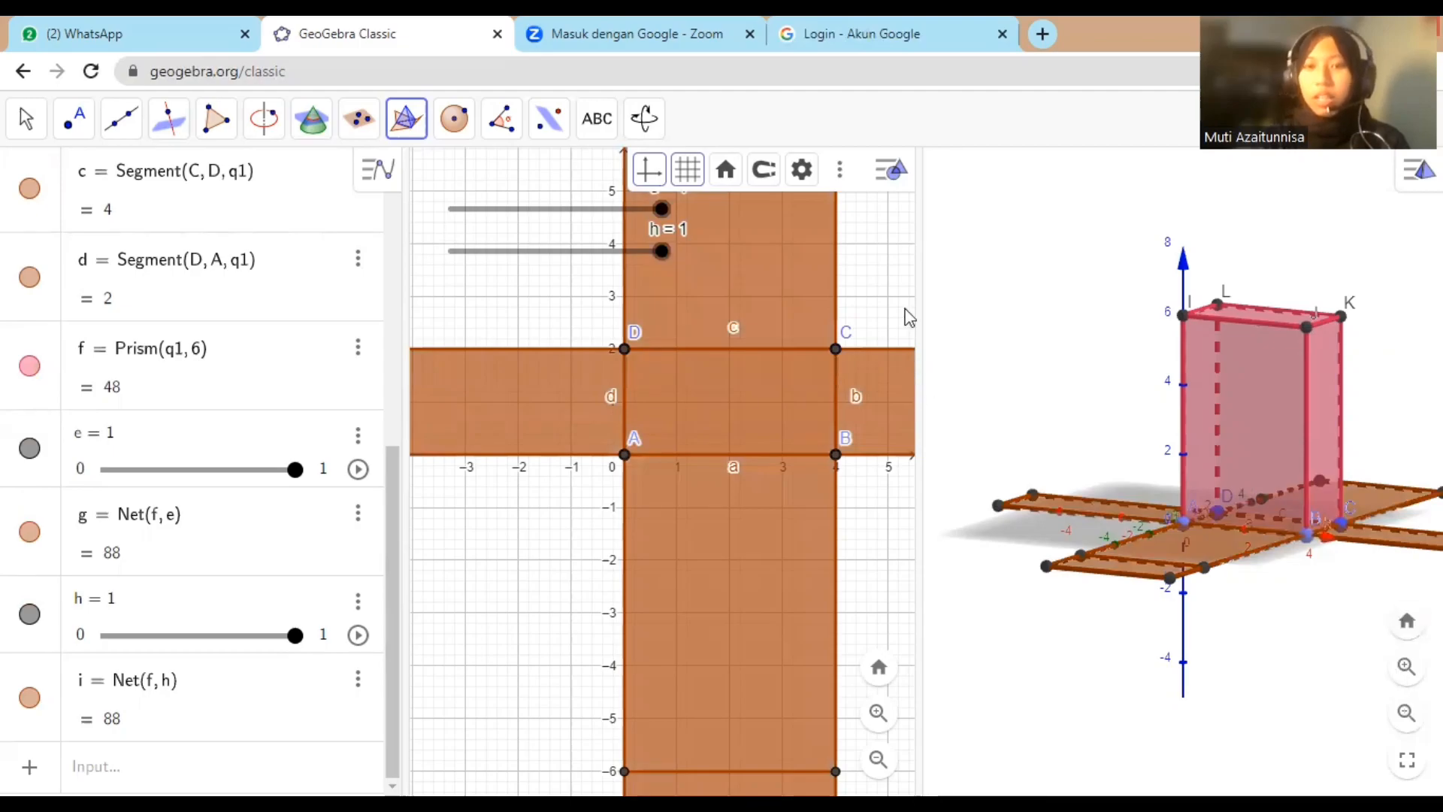
# Step: Widen the 2D area and fit the whole cross-shaped net in it, with the 3D prism and net viewed obliquely from above
pyautogui.moveTo(917, 306); pyautogui.dragTo(1028, 305)
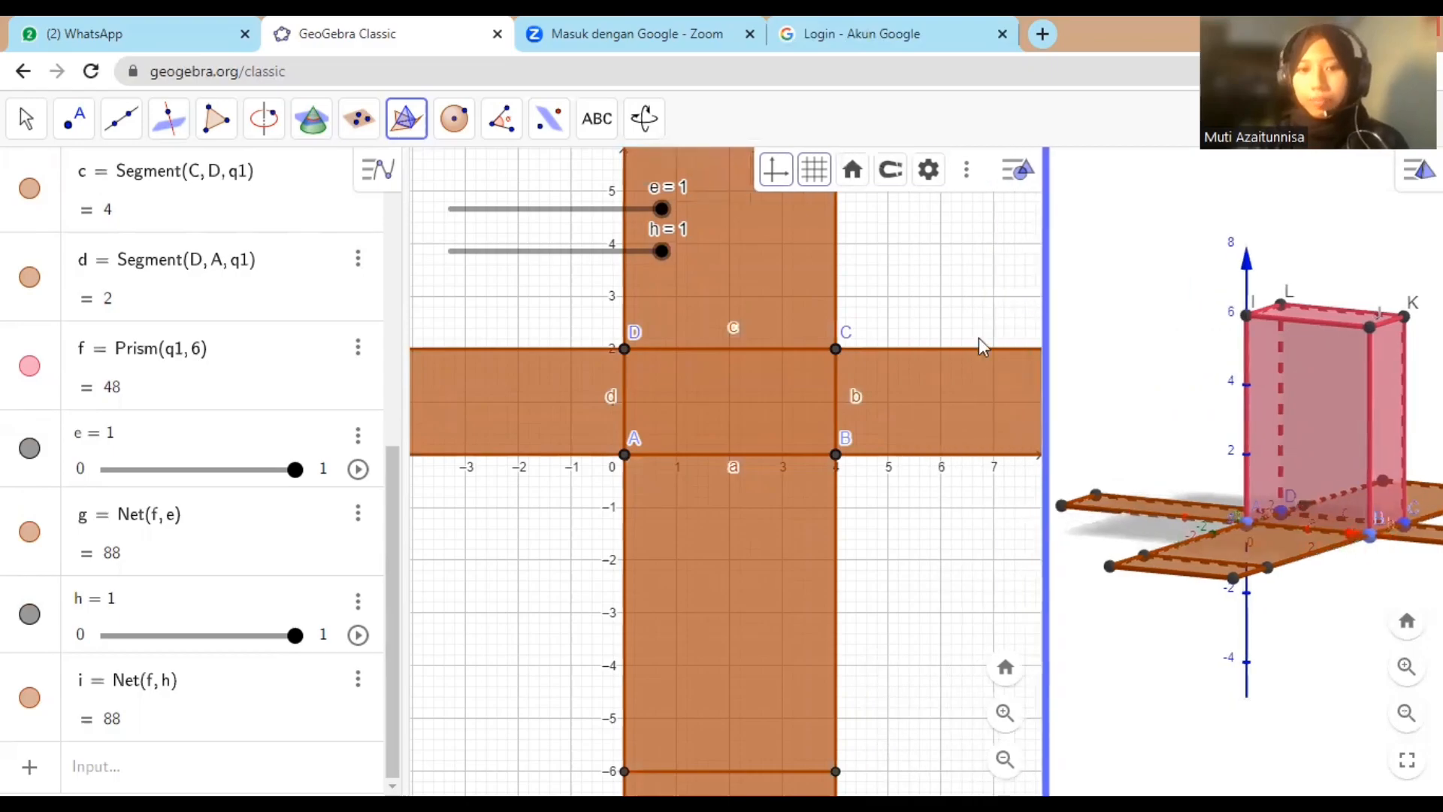
pyautogui.click(984, 766)
pyautogui.click(984, 765)
pyautogui.click(985, 766)
pyautogui.click(850, 550)
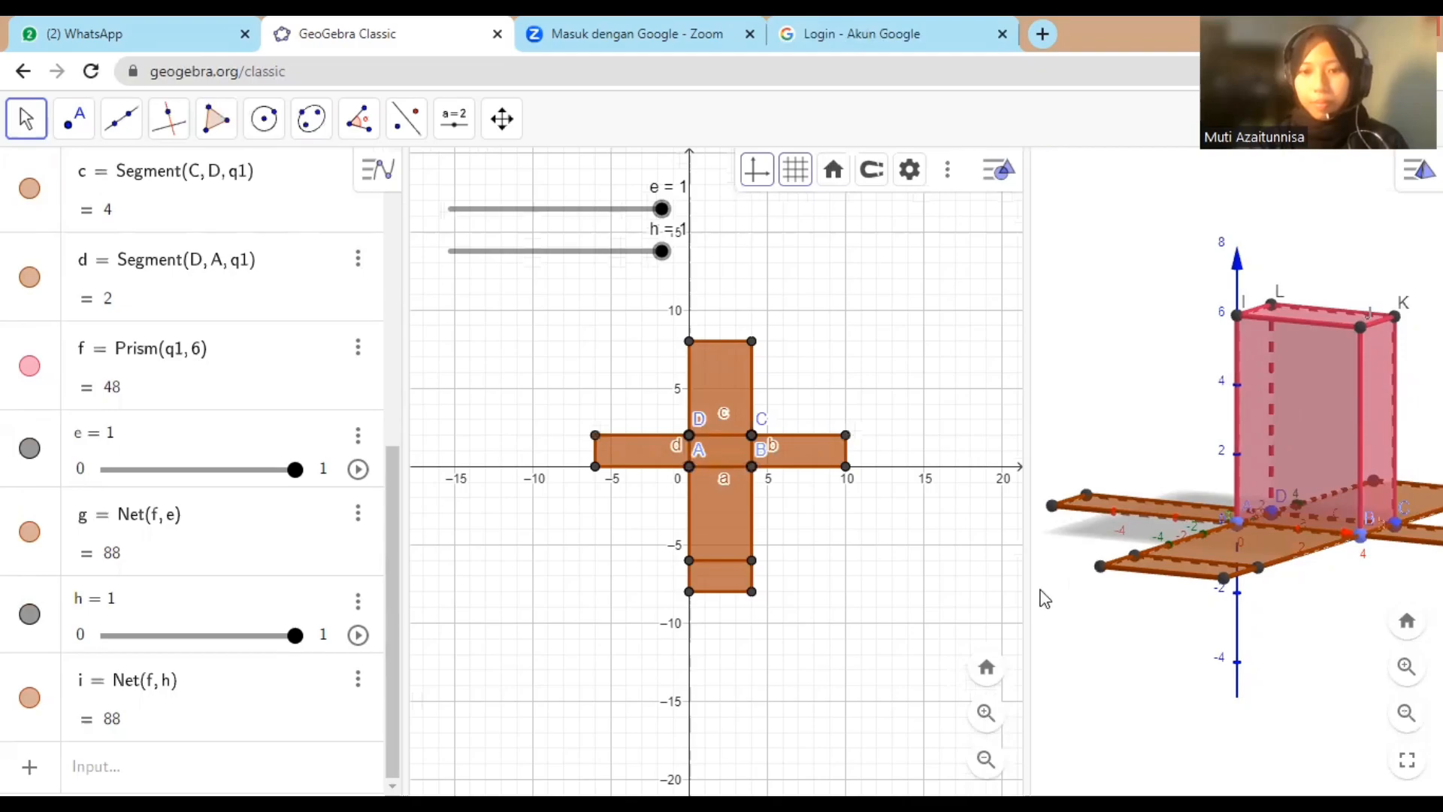
pyautogui.moveTo(1030, 583); pyautogui.dragTo(1022, 530)
pyautogui.click(1079, 624)
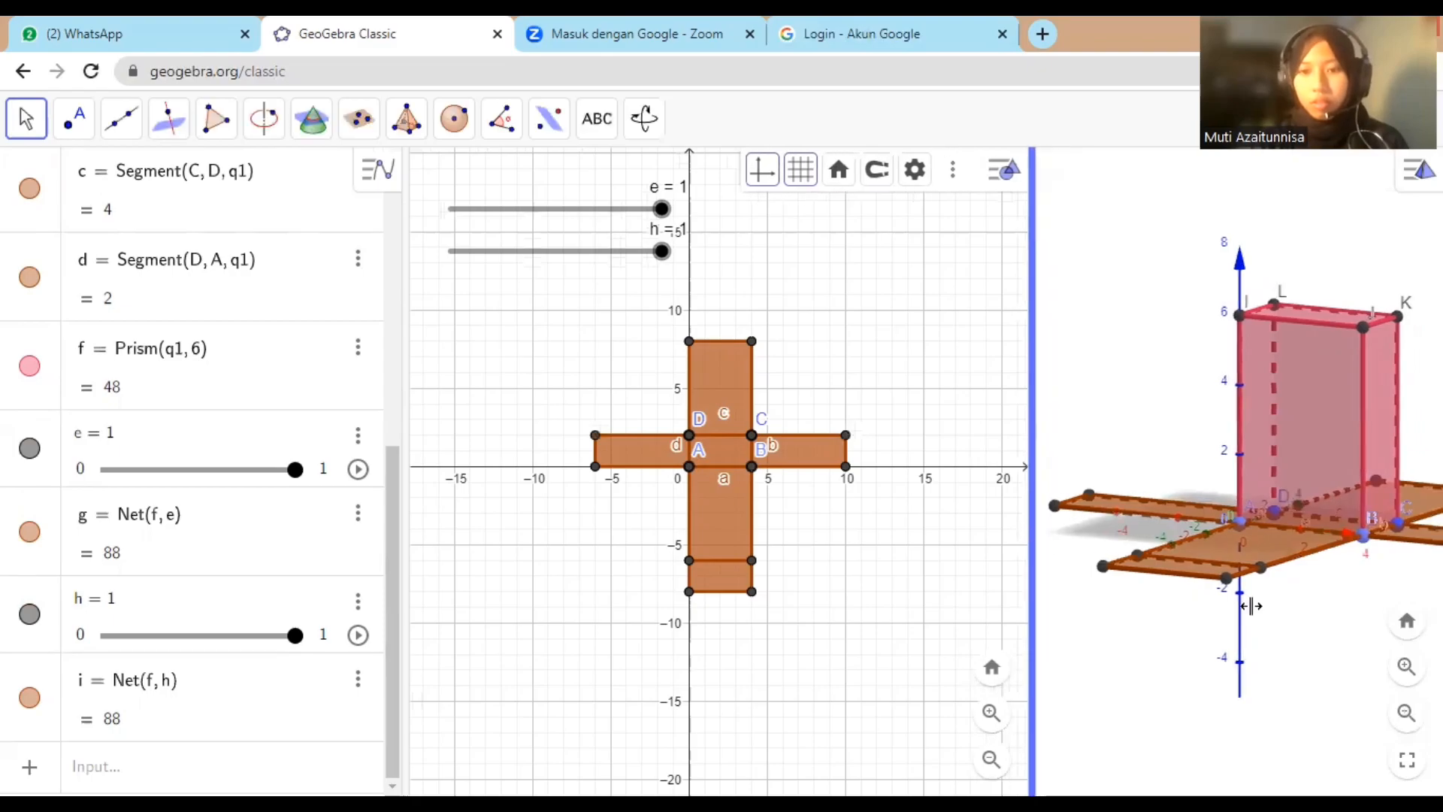
pyautogui.moveTo(1292, 607); pyautogui.dragTo(1239, 633)
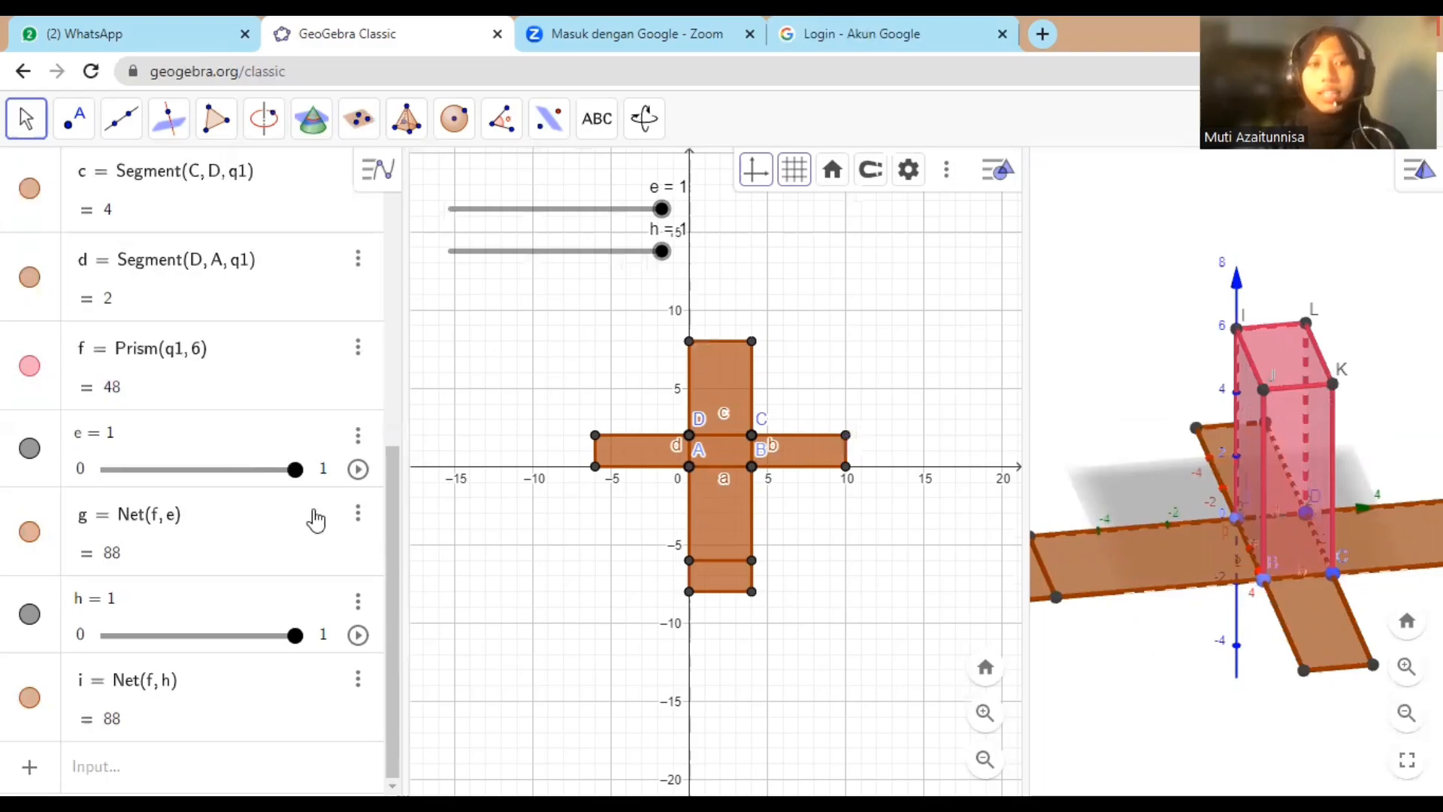
# Step: Animate slider e and delete the duplicate slider h together with its net i
pyautogui.click(357, 470)
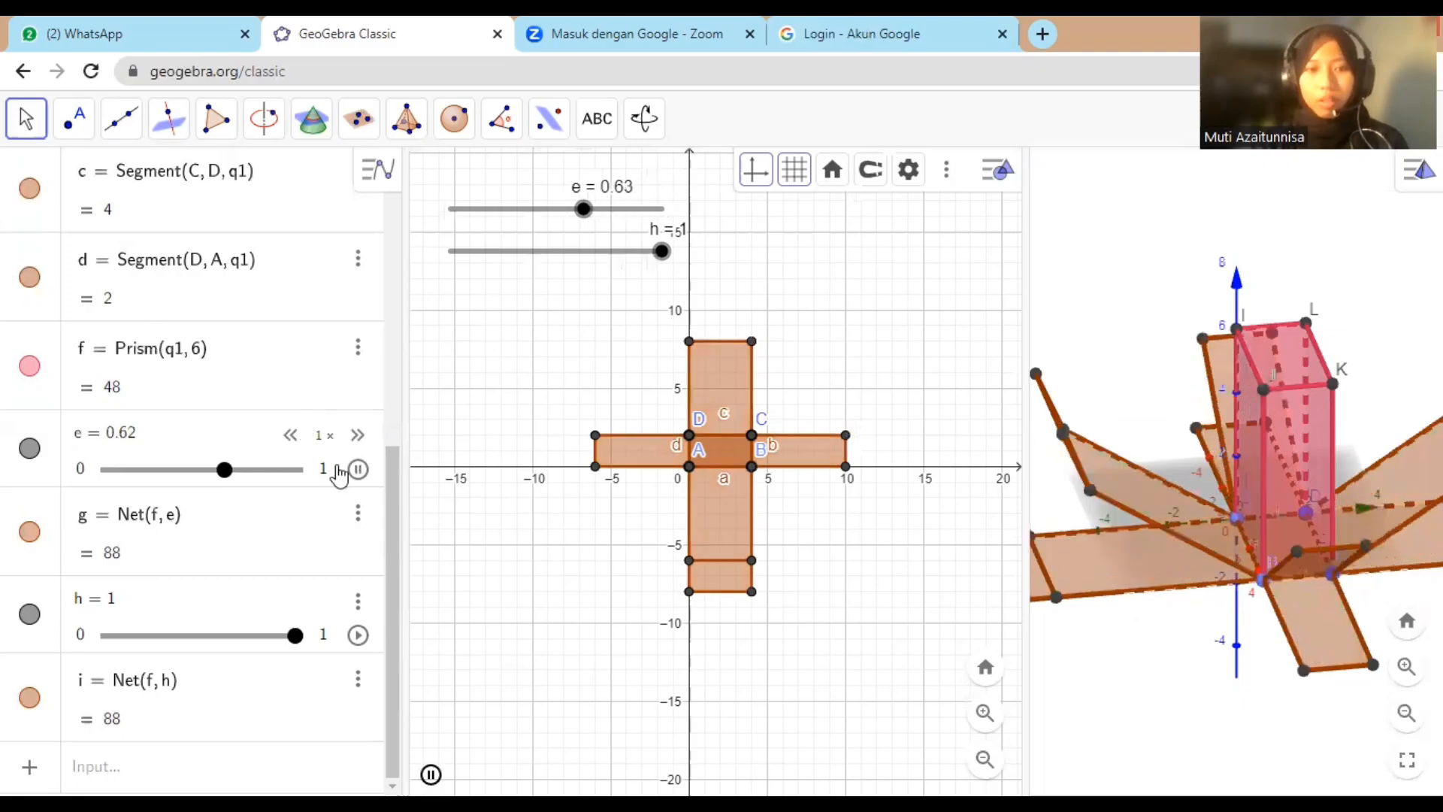
pyautogui.click(248, 427)
pyautogui.click(303, 652)
pyautogui.press('Delete')
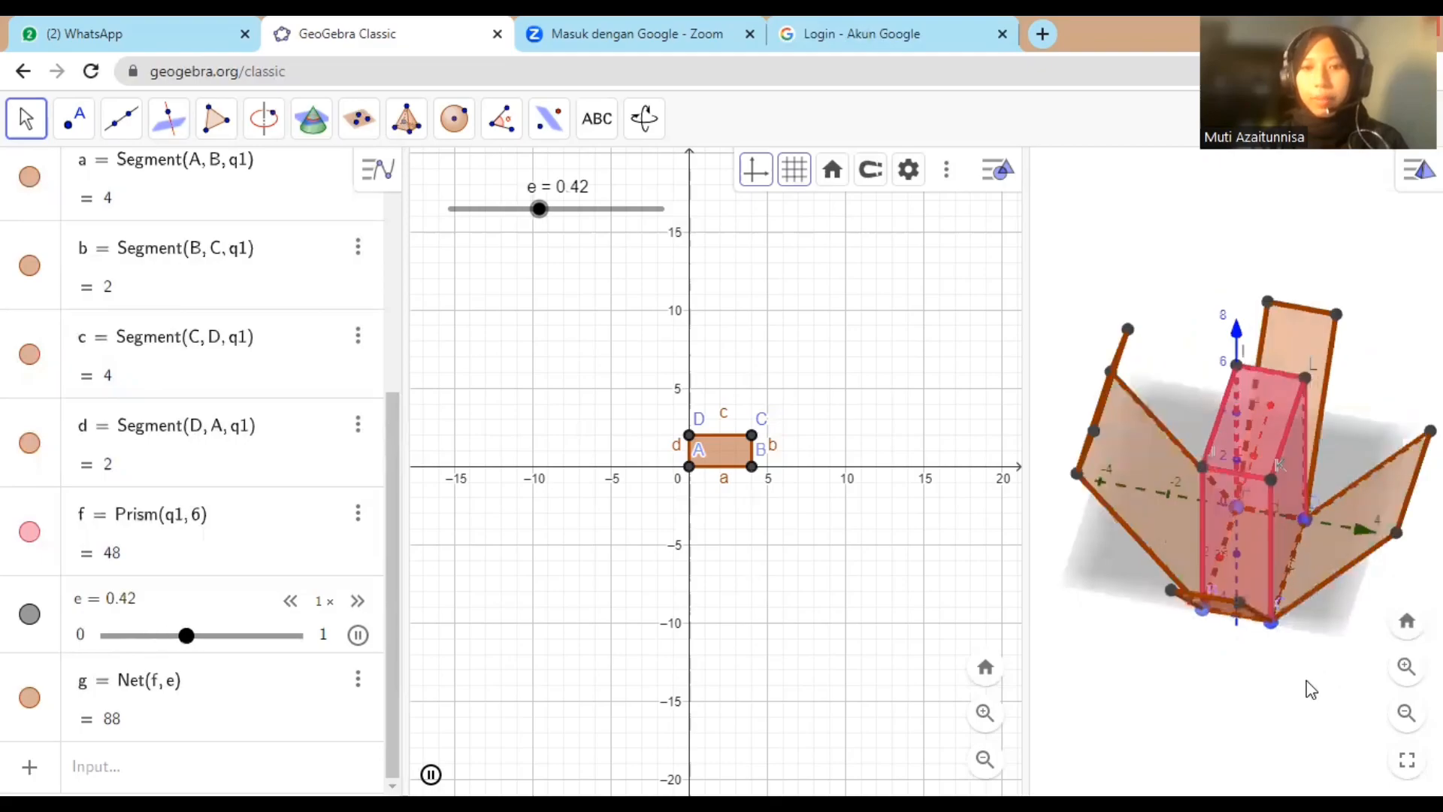
# Step: Examine the animated folding and unfolding of the cuboid's net in 3D from several angles and at a smaller scale
pyautogui.moveTo(1306, 680)
pyautogui.mouseDown()
pyautogui.moveTo(1288, 630)
pyautogui.moveTo(1290, 685)
pyautogui.moveTo(1280, 642)
pyautogui.moveTo(1302, 660)
pyautogui.mouseUp()
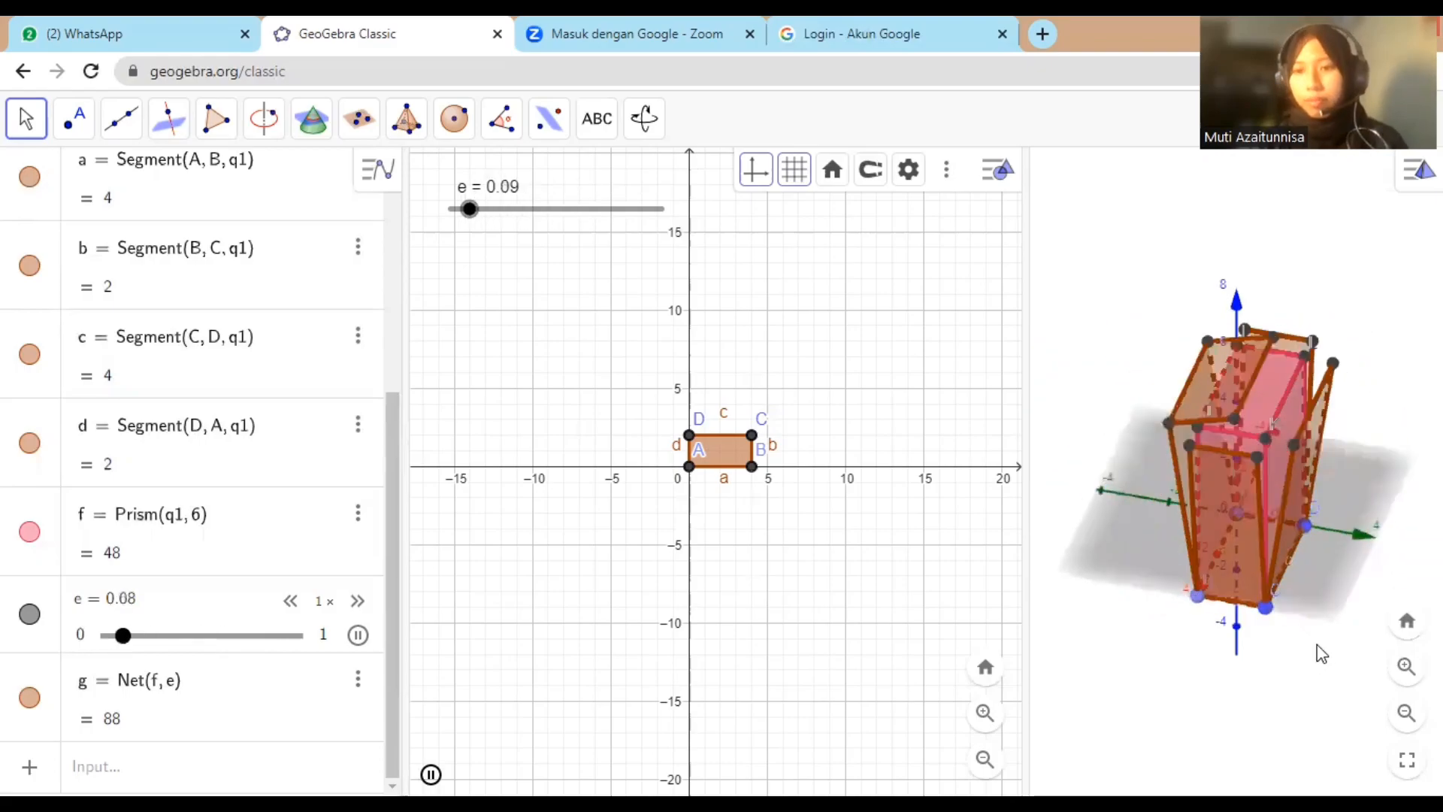
pyautogui.moveTo(1312, 632); pyautogui.dragTo(1307, 550)
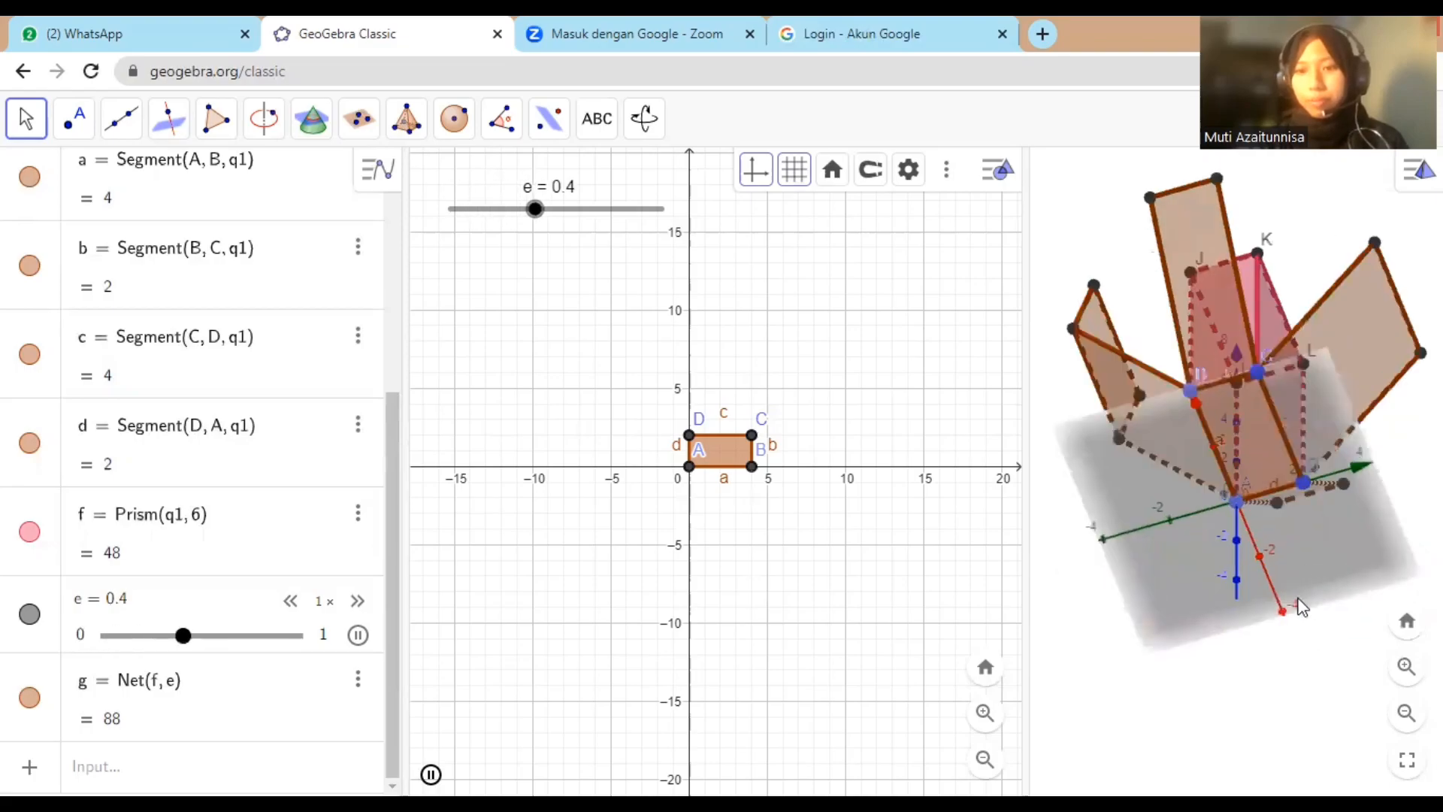
pyautogui.moveTo(1293, 651); pyautogui.dragTo(1349, 680)
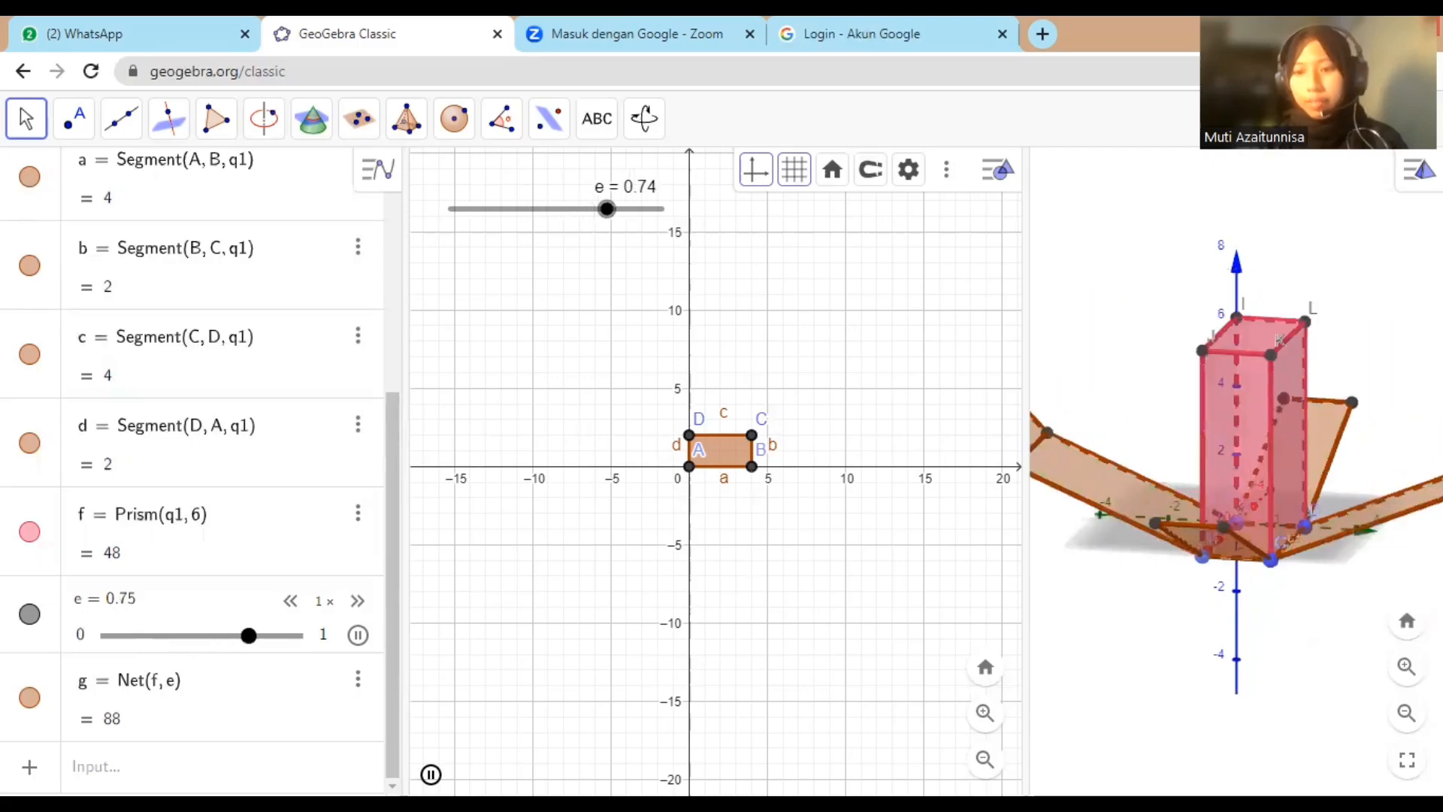
pyautogui.click(1407, 712)
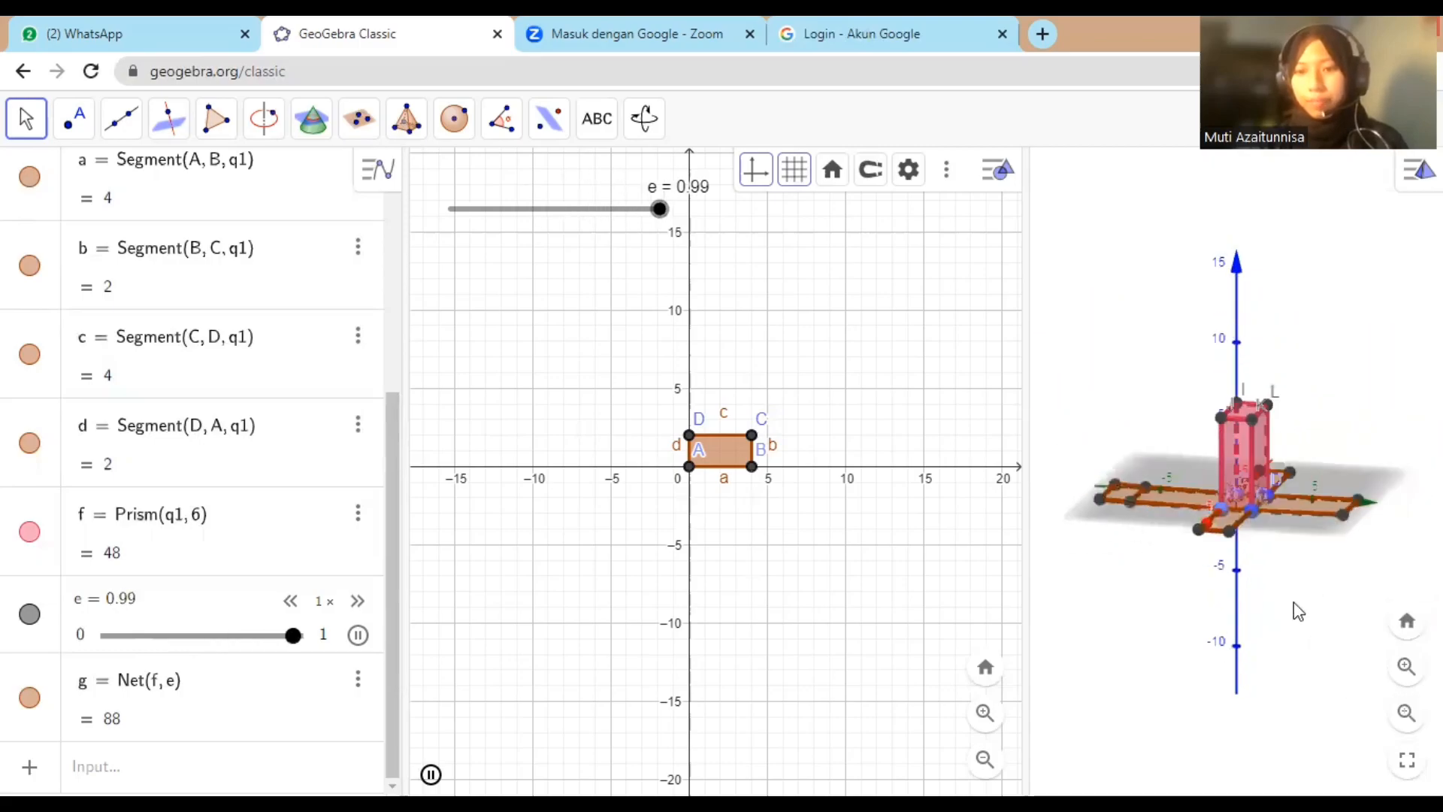
pyautogui.moveTo(1293, 615); pyautogui.dragTo(1205, 579)
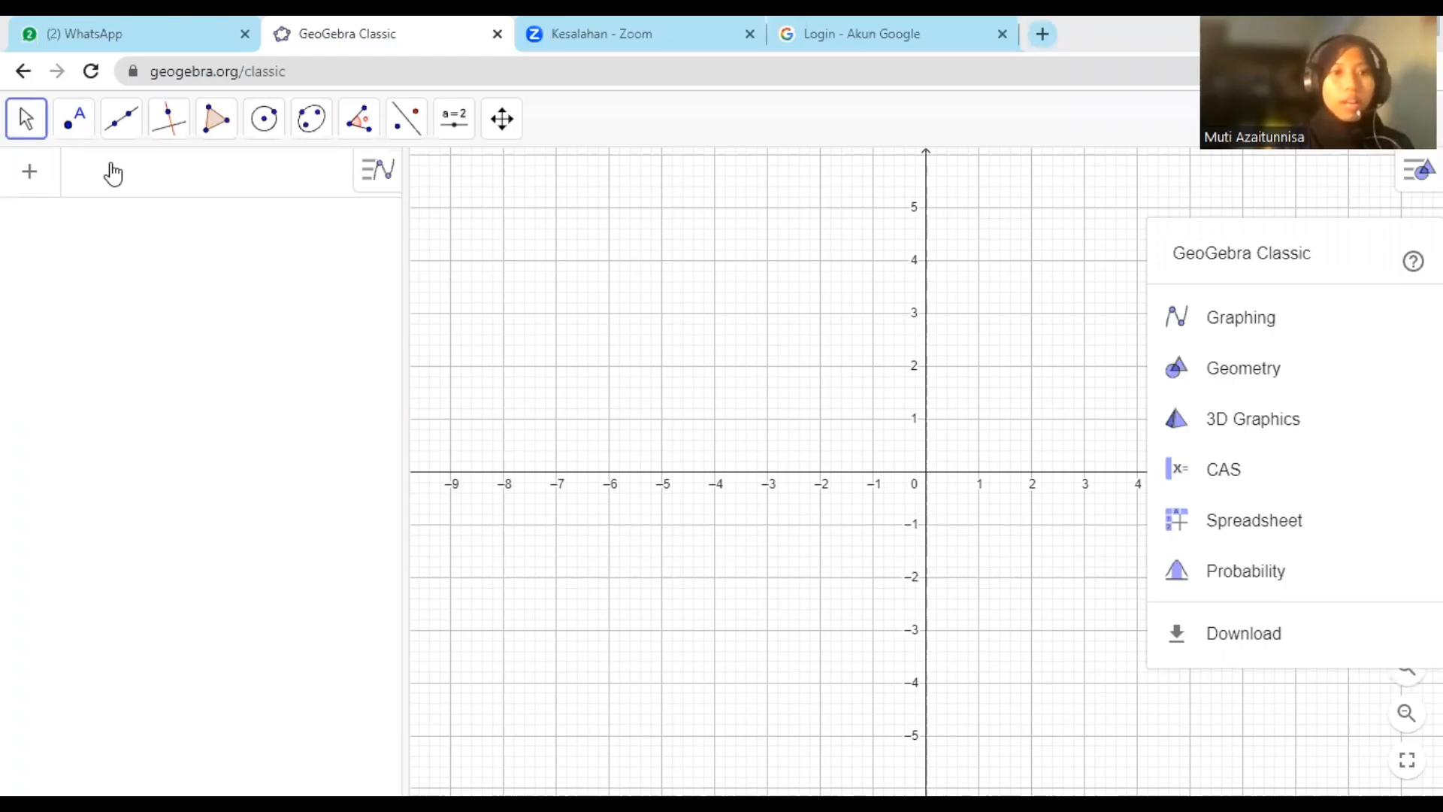
pyautogui.click(458, 127)
pyautogui.click(474, 220)
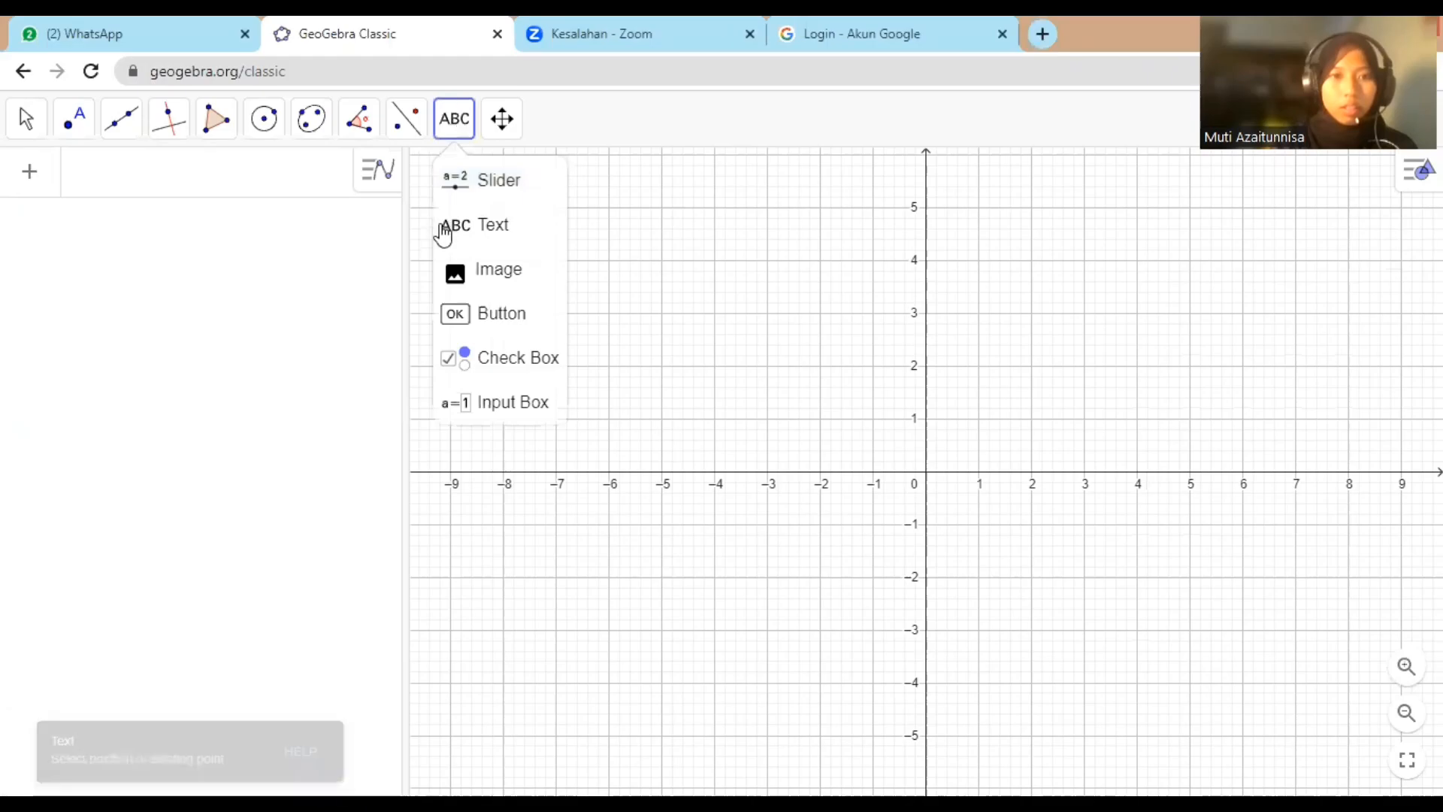
pyautogui.click(445, 227)
pyautogui.click(453, 147)
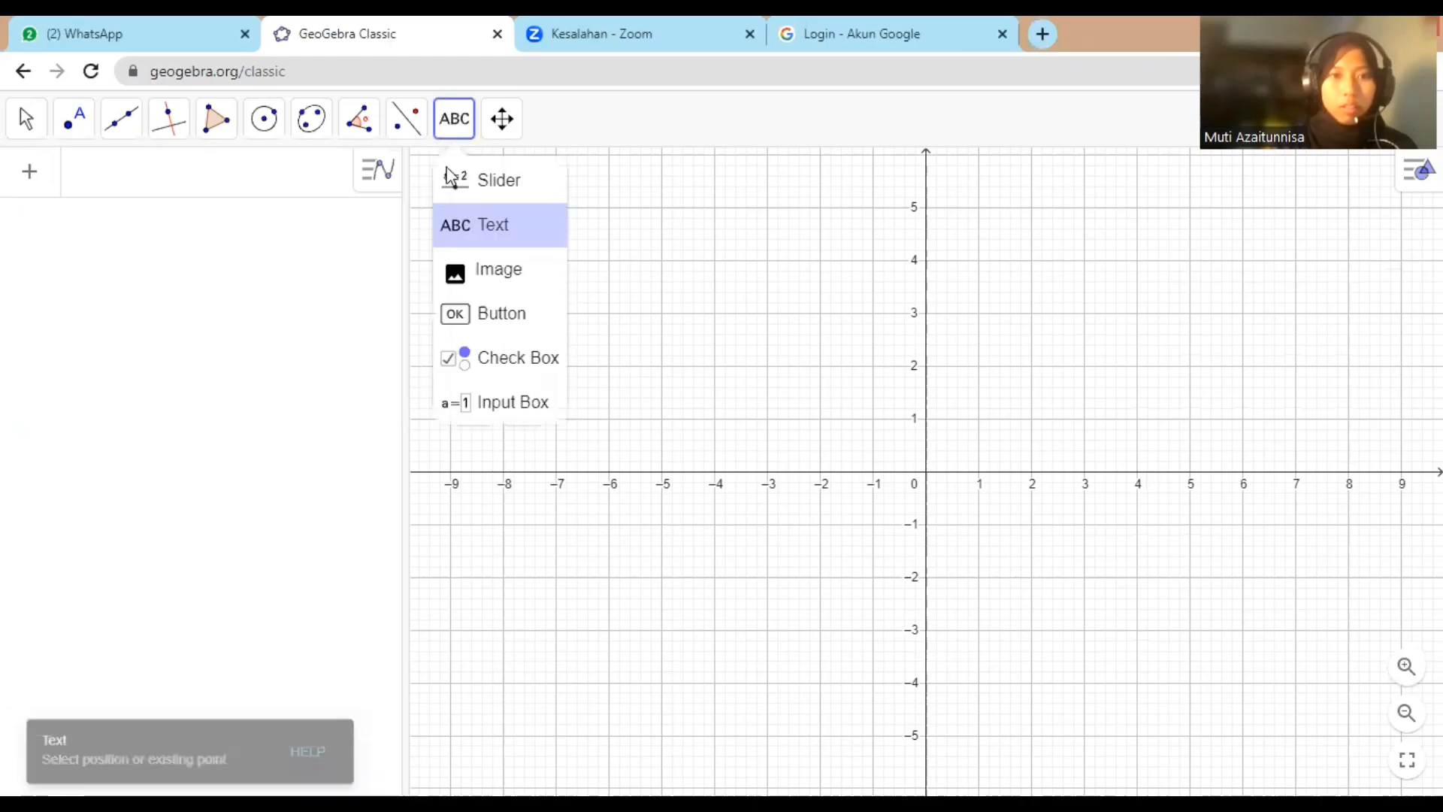
pyautogui.click(441, 130)
pyautogui.click(446, 120)
pyautogui.click(447, 125)
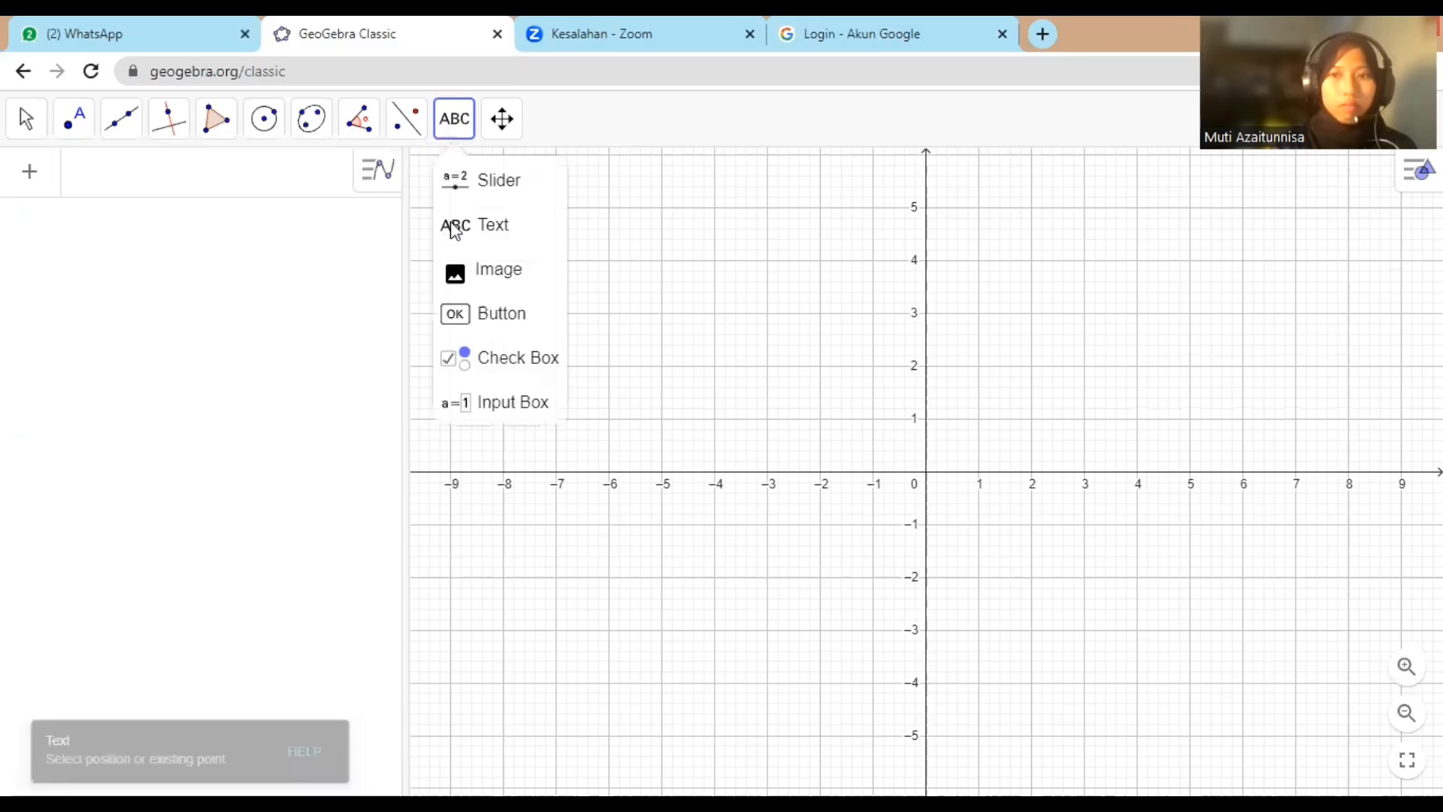
pyautogui.click(452, 227)
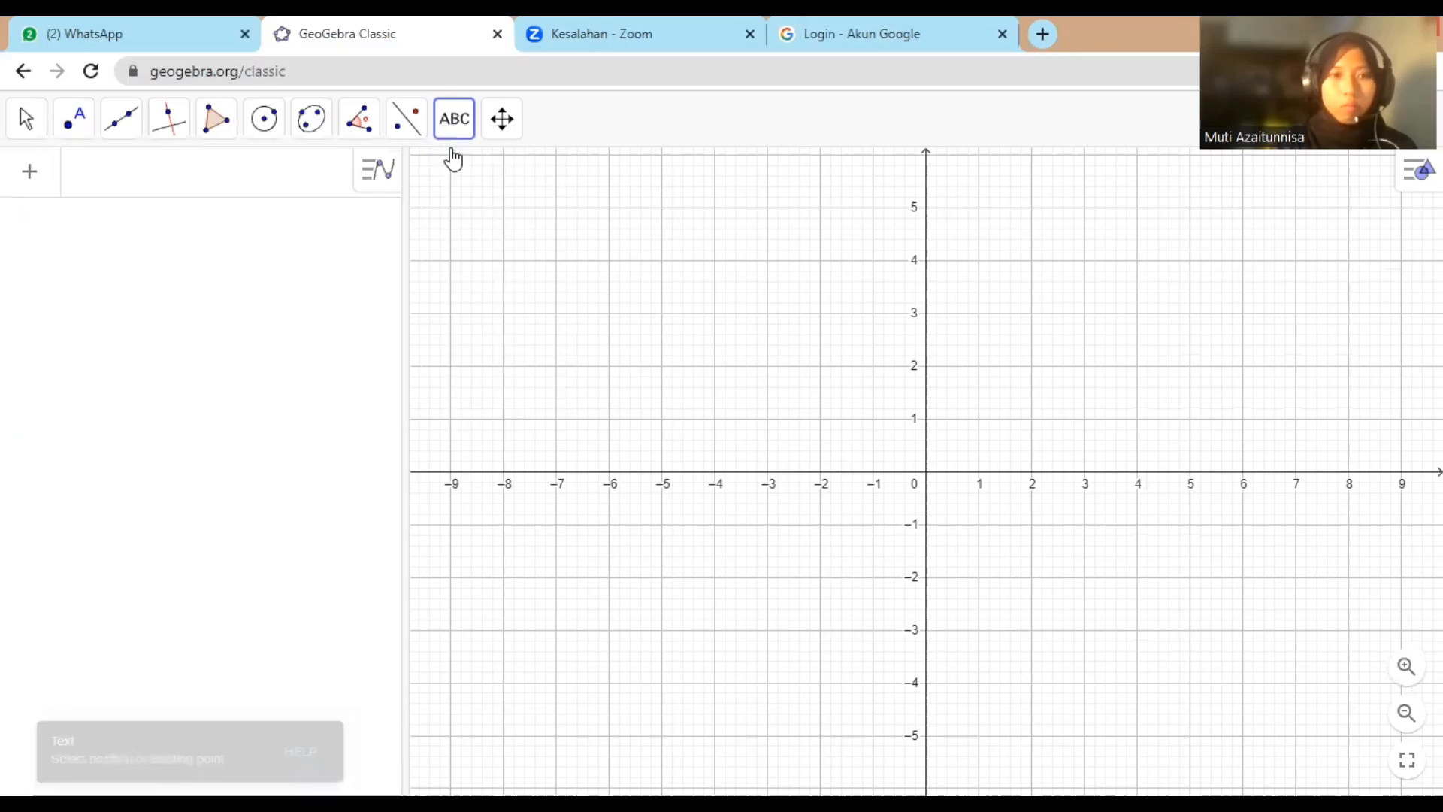
pyautogui.click(451, 141)
pyautogui.click(466, 219)
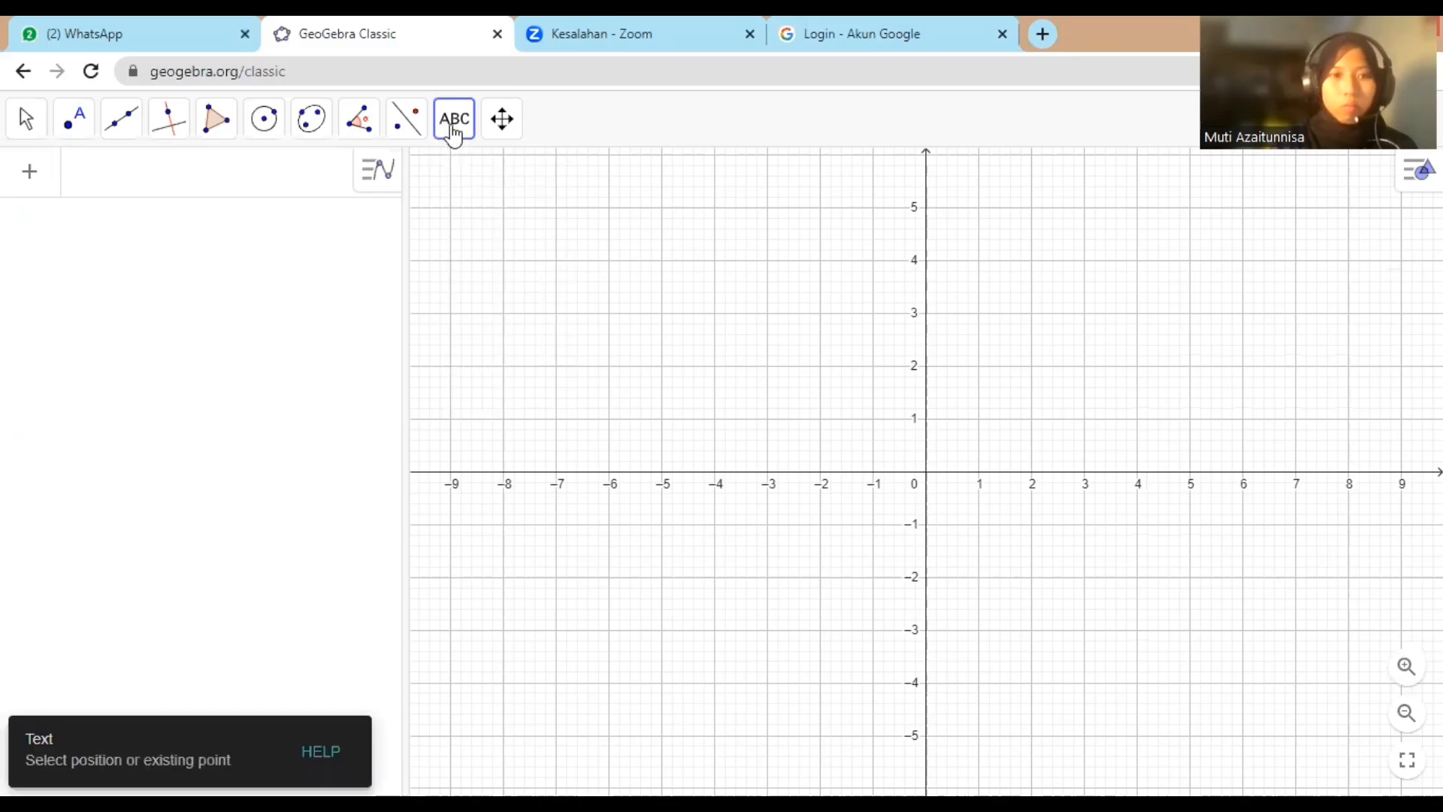
pyautogui.click(453, 134)
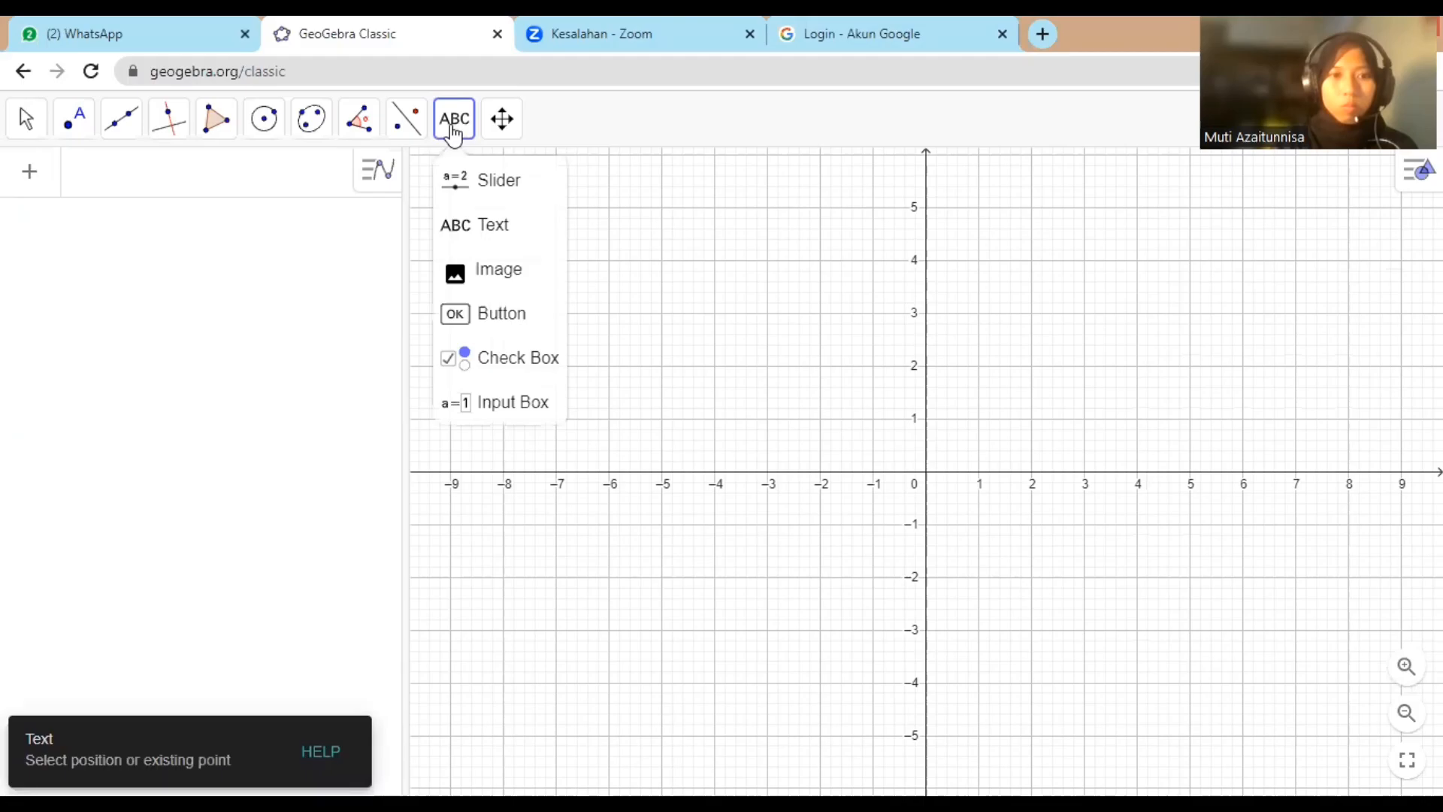
pyautogui.click(484, 224)
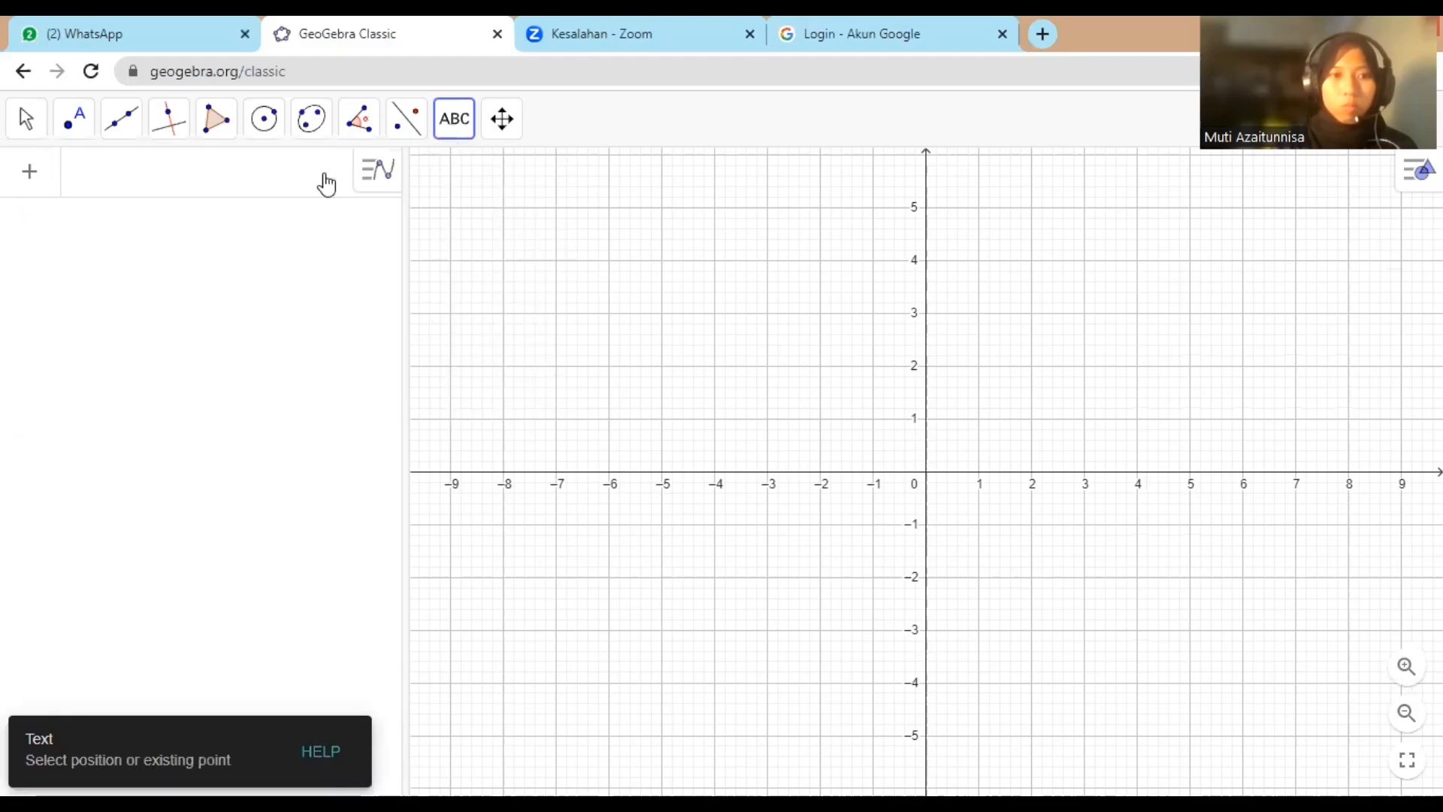
pyautogui.click(466, 124)
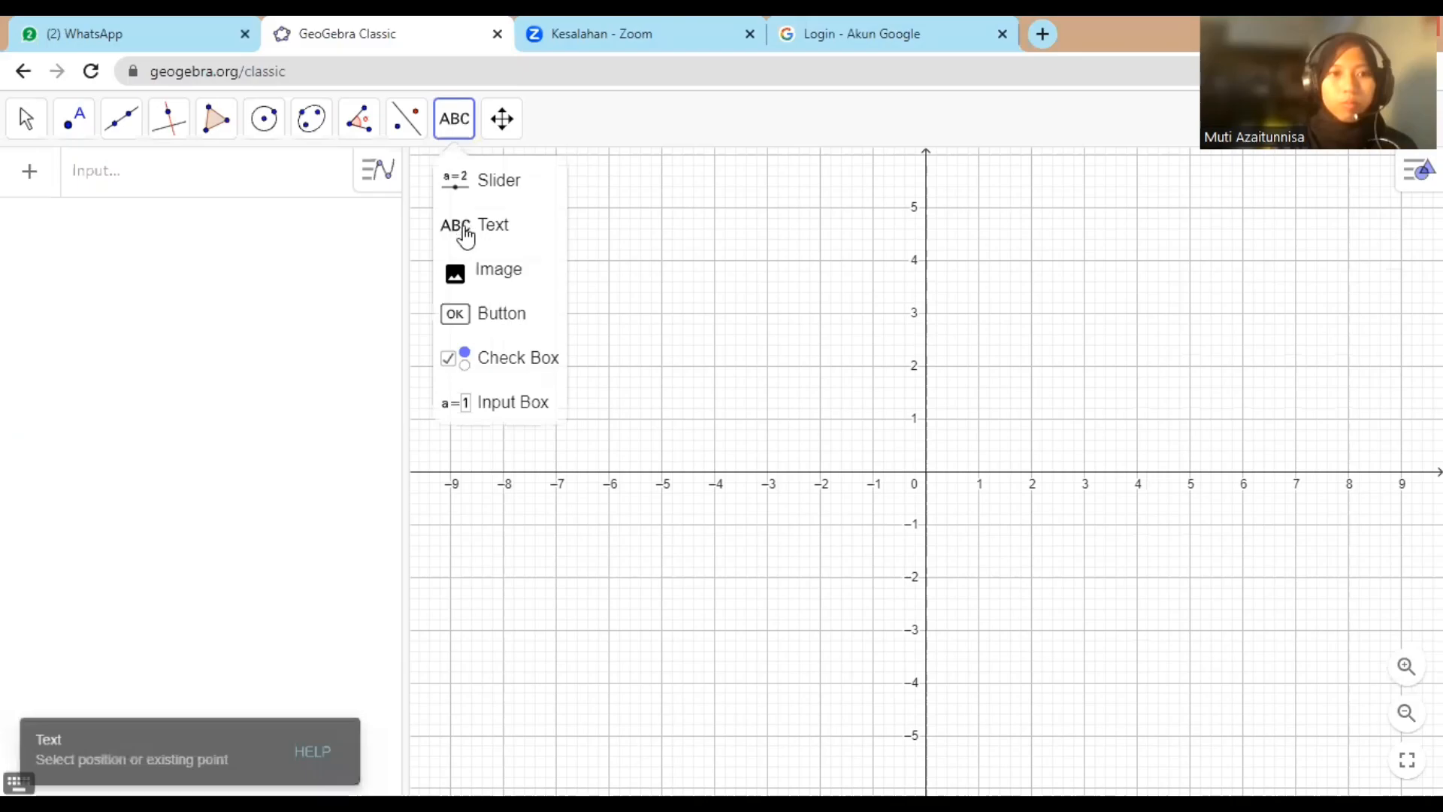
pyautogui.click(455, 119)
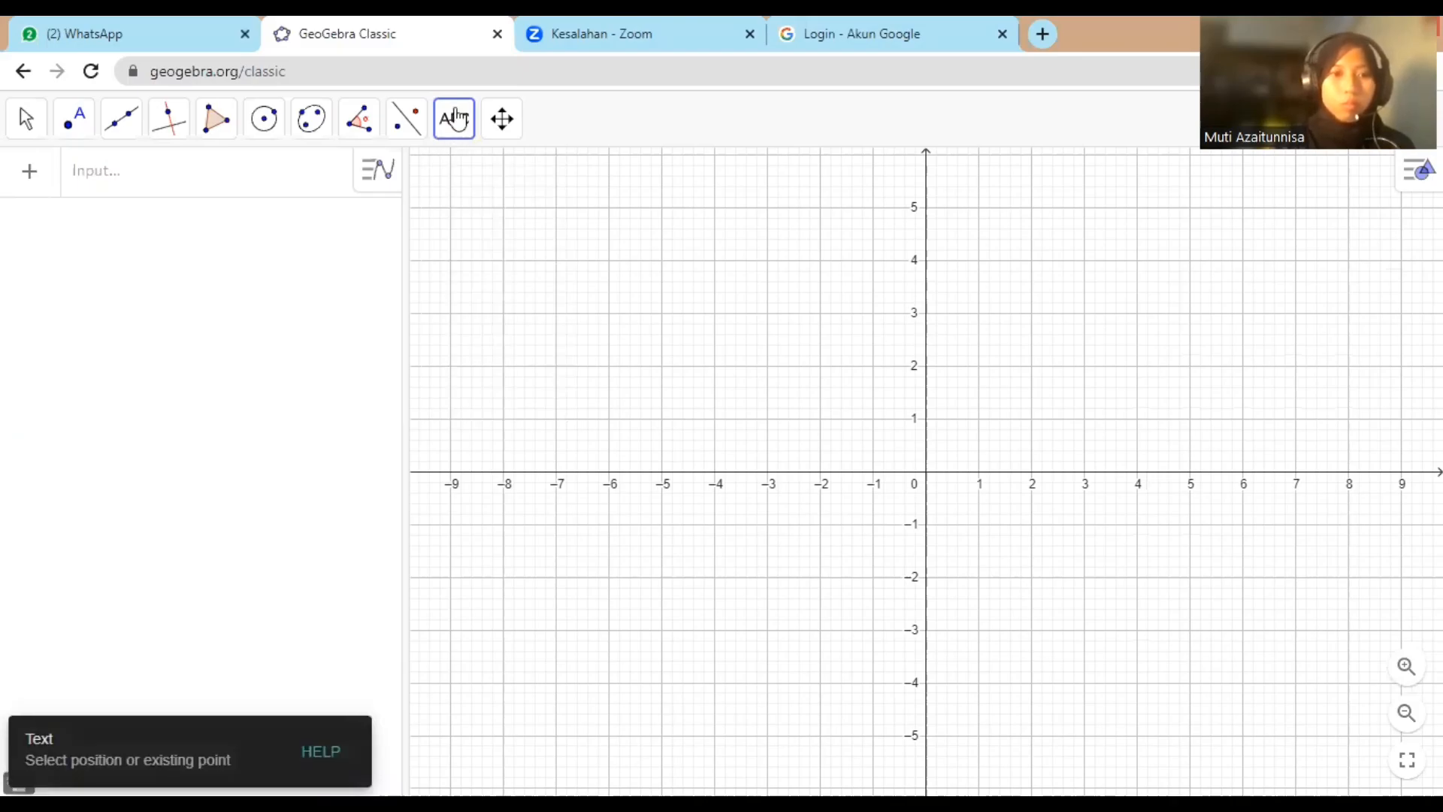
# Step: Place the text "hitunglah volume kubus apabila memiliki panjang rusuk 6 cm" in the 2D graphics area, above and left of the origin
pyautogui.click(455, 119)
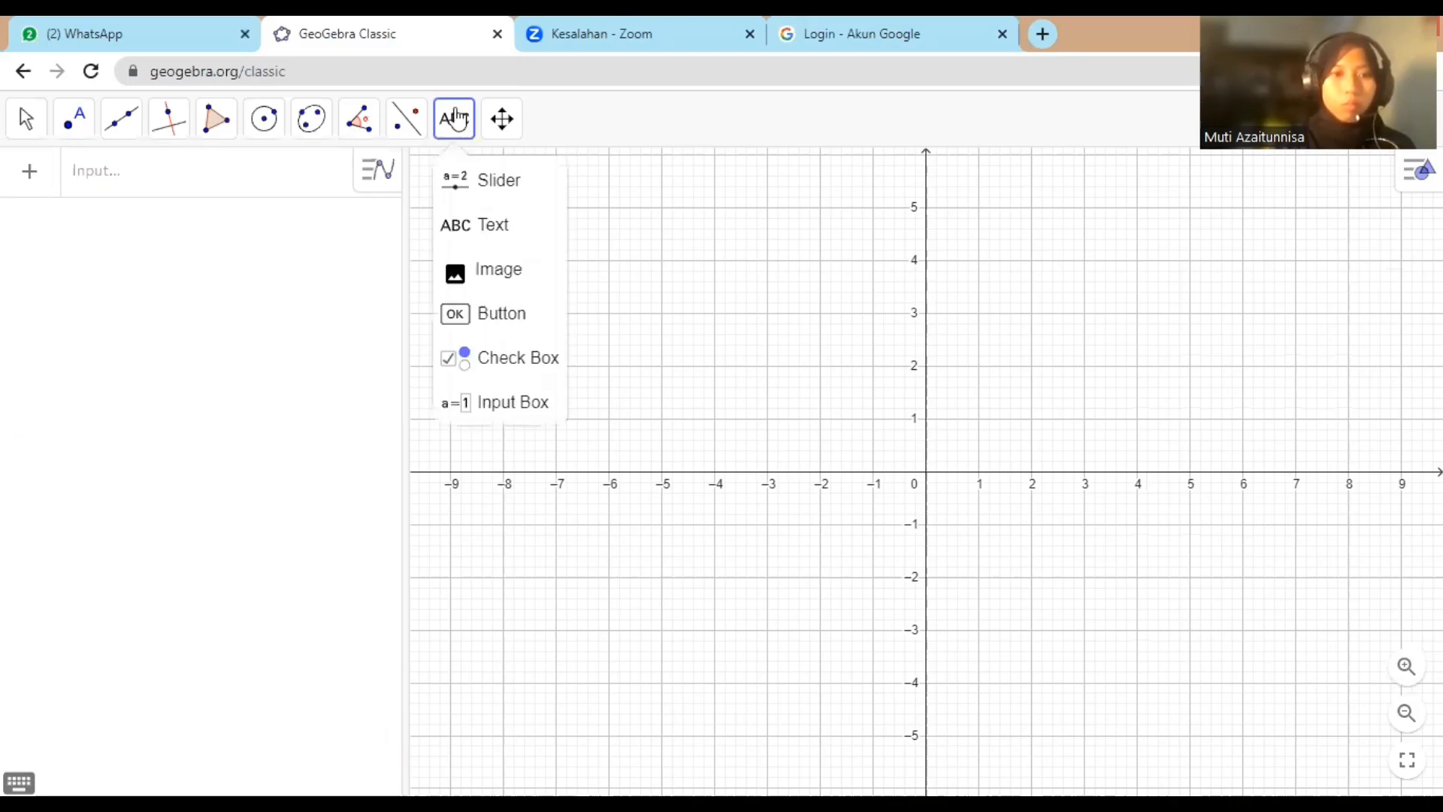
pyautogui.click(475, 239)
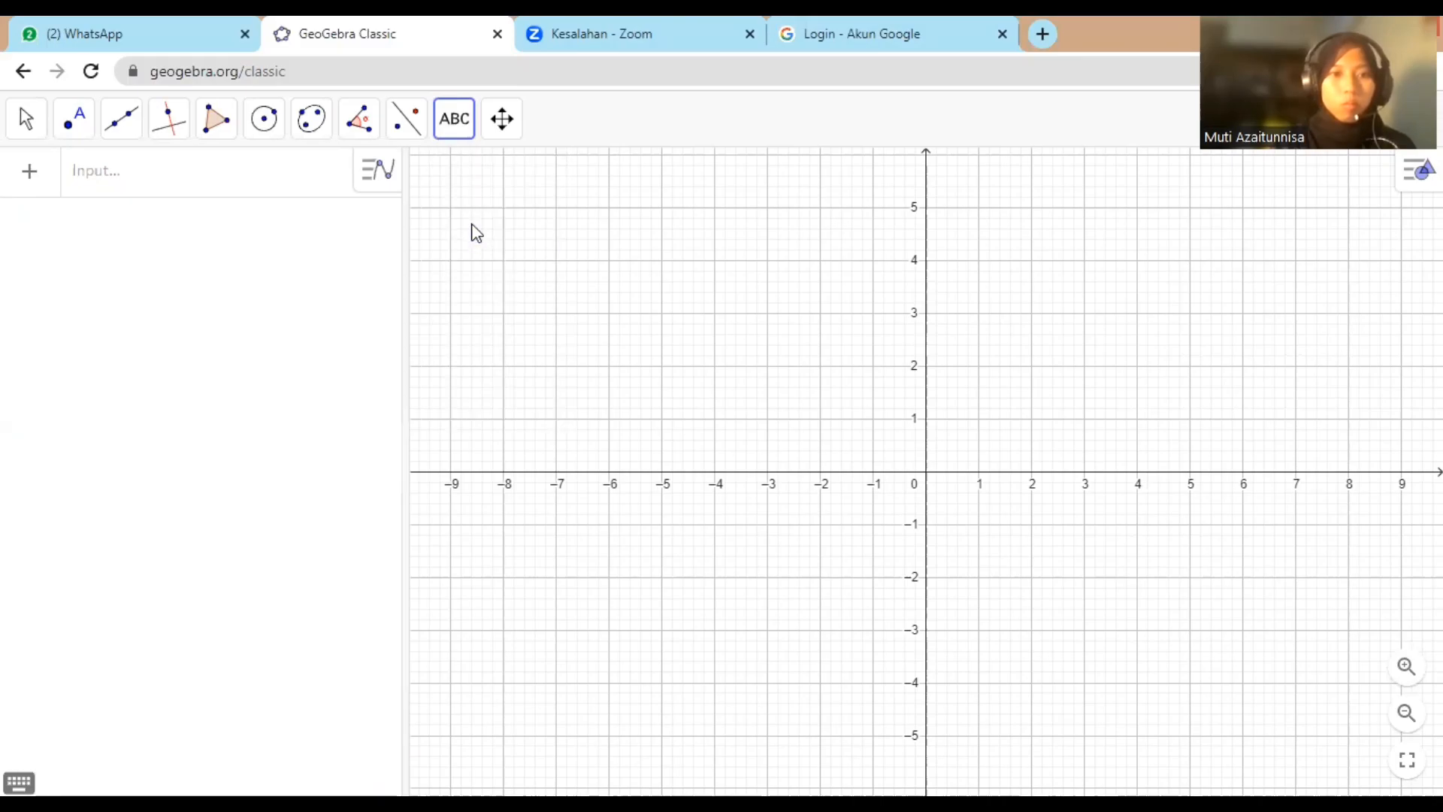
pyautogui.click(513, 235)
pyautogui.click(564, 430)
pyautogui.write('hitunglah volu')
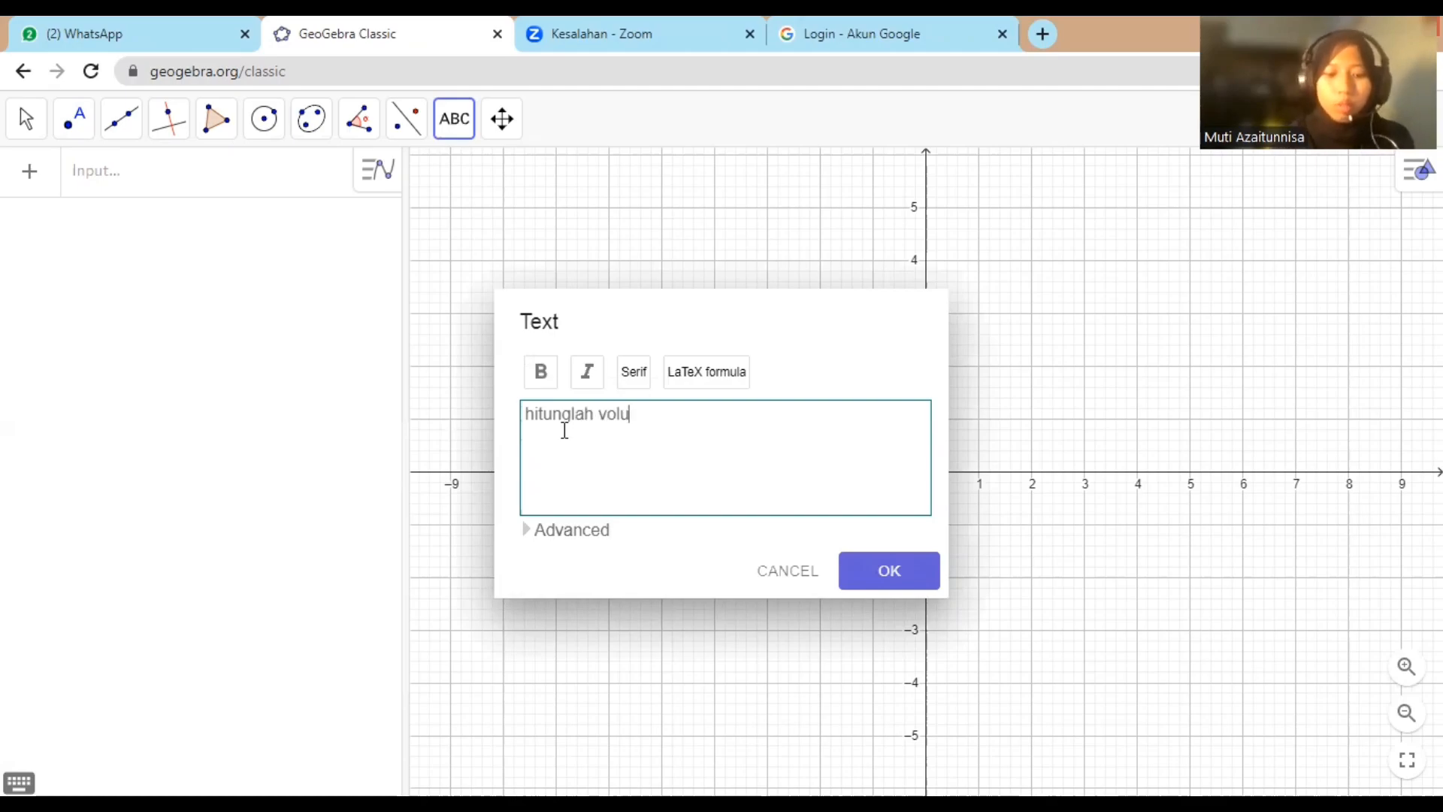
pyautogui.write('me kubus apabila memiliki panjang rusuk 6 cm')
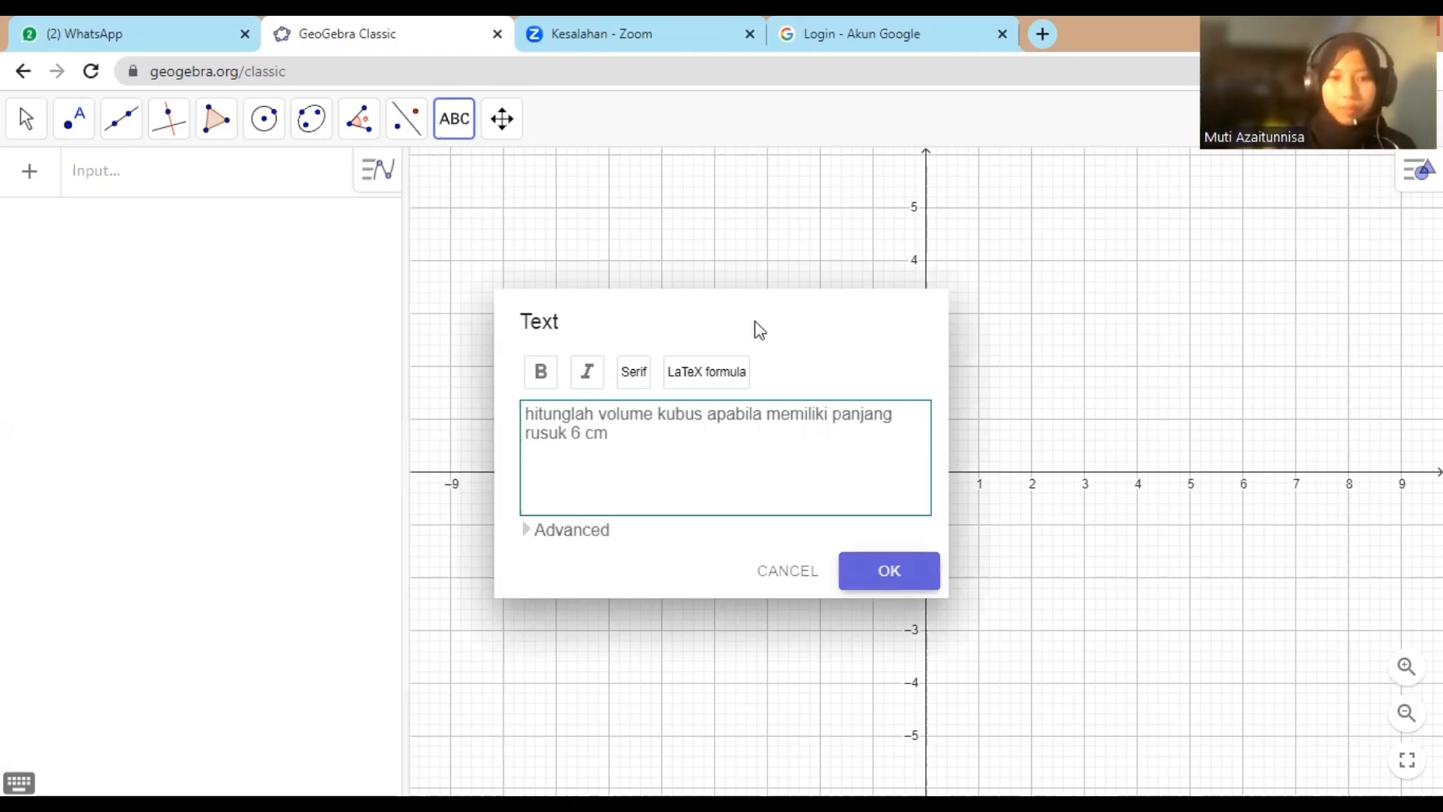
pyautogui.press('Return')
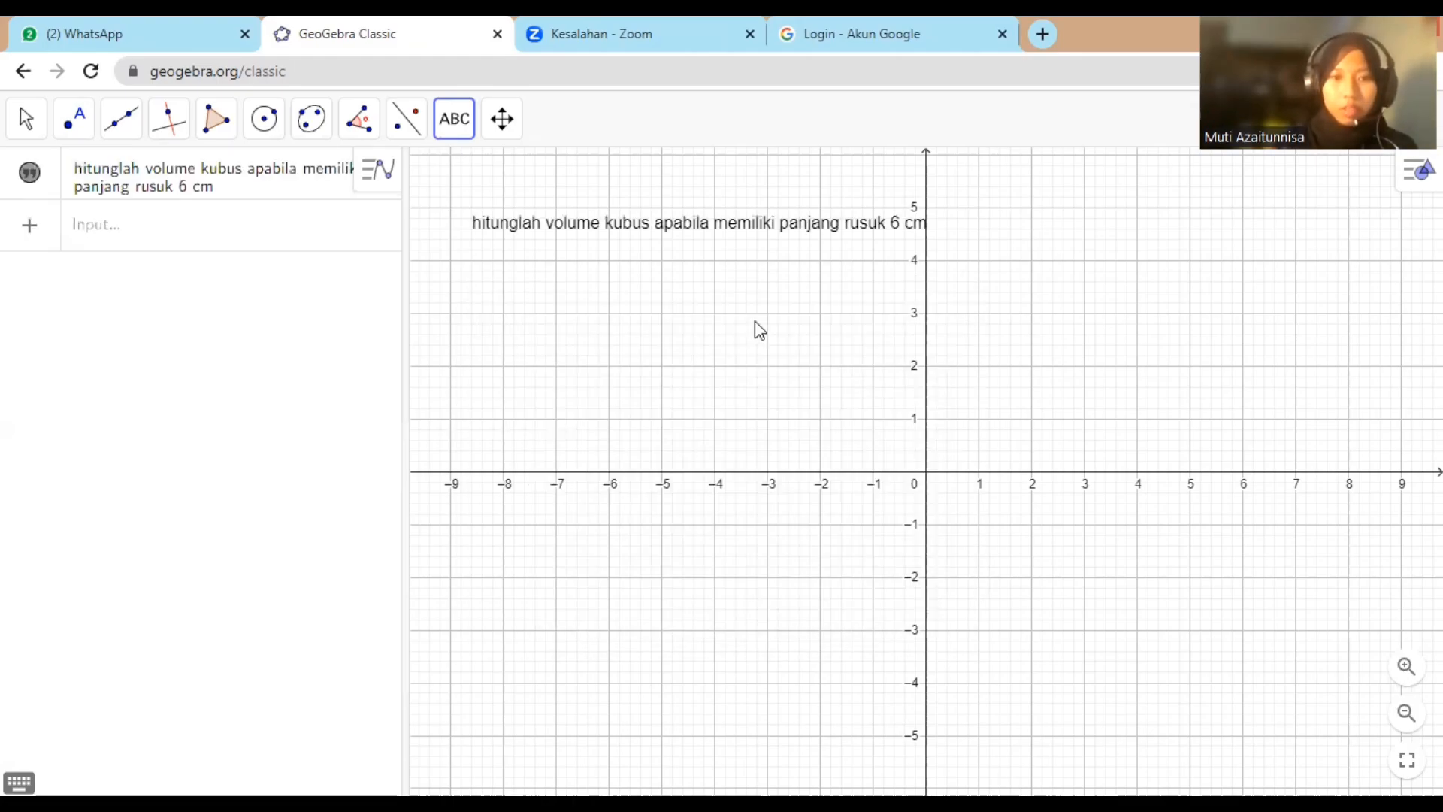
# Step: Move the question text up to just above y = 5, left of the y-axis
pyautogui.click(624, 230)
pyautogui.press('Escape')
pyautogui.moveTo(659, 224); pyautogui.dragTo(629, 150)
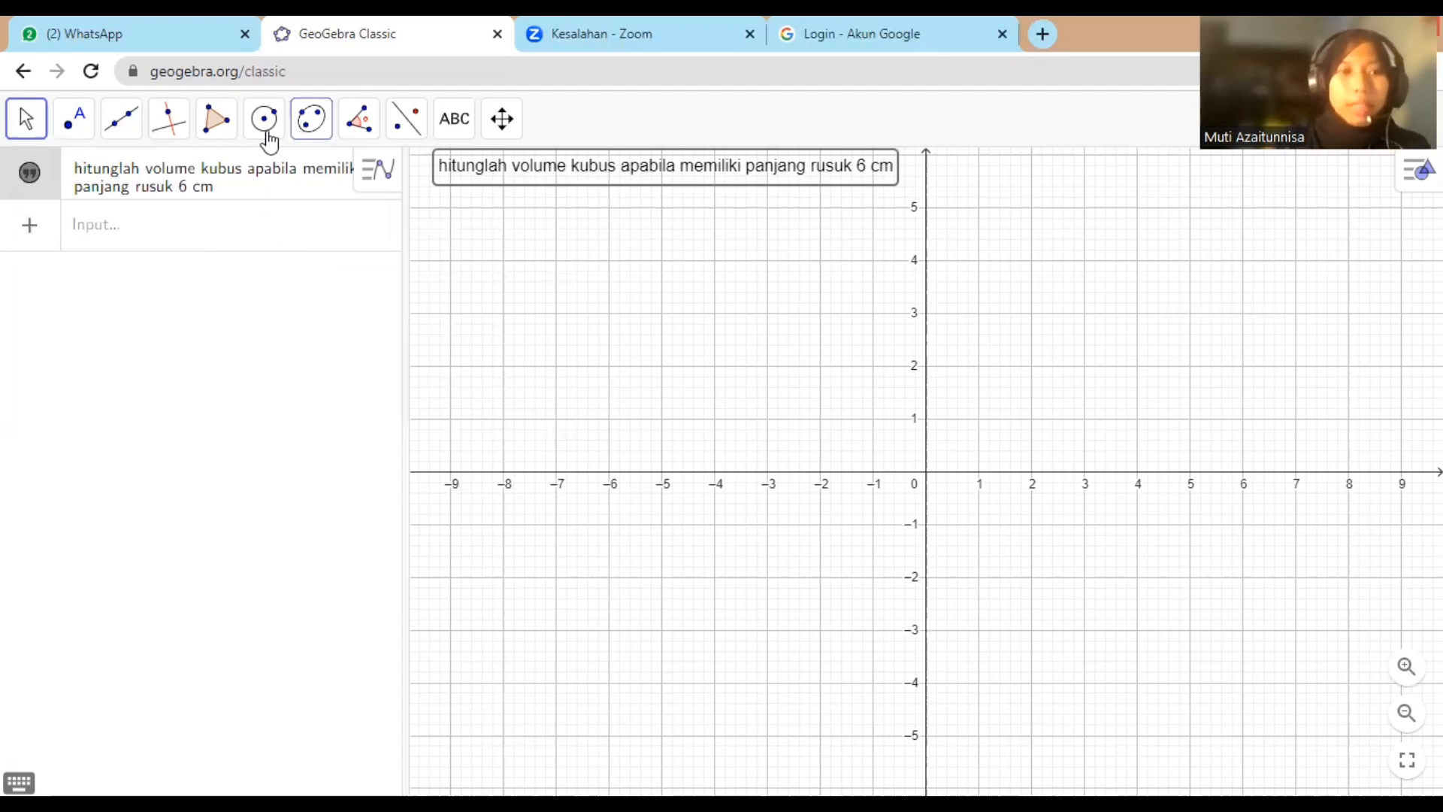
# Step: Draw a square polygon ABCD with vertices (1, 1), (6, 1), (6, 6) and (1, 6)
pyautogui.click(218, 124)
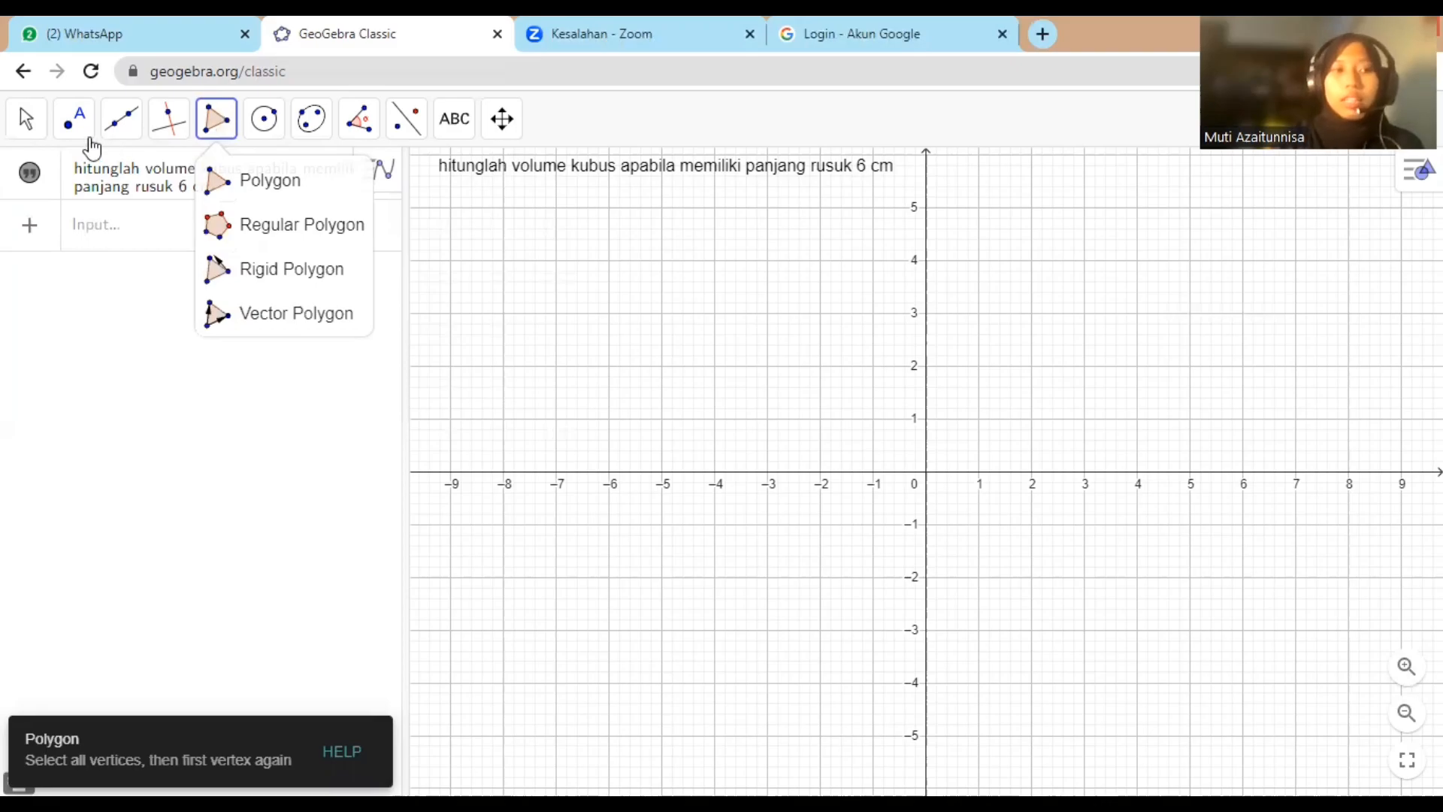
pyautogui.moveTo(85, 143)
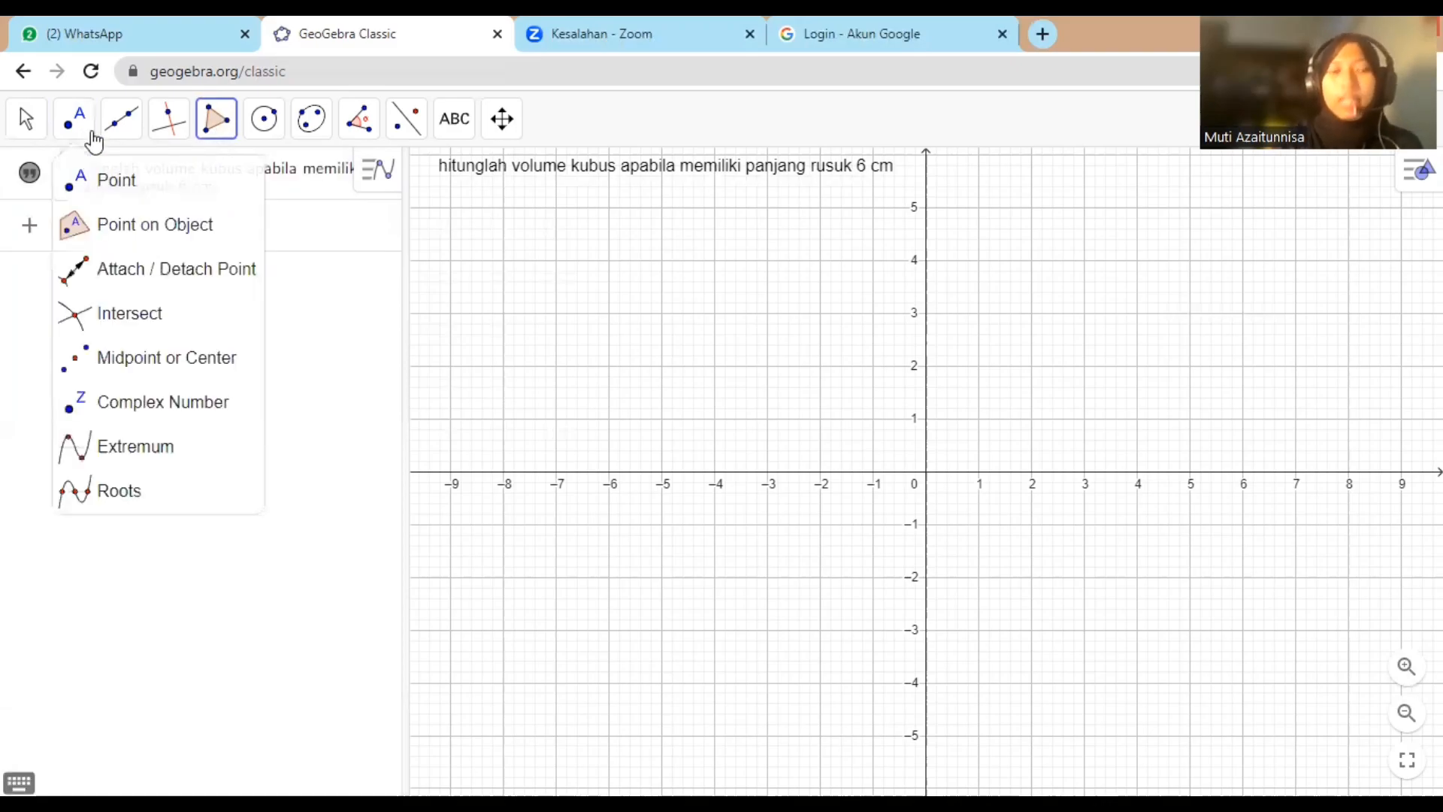
pyautogui.moveTo(211, 124)
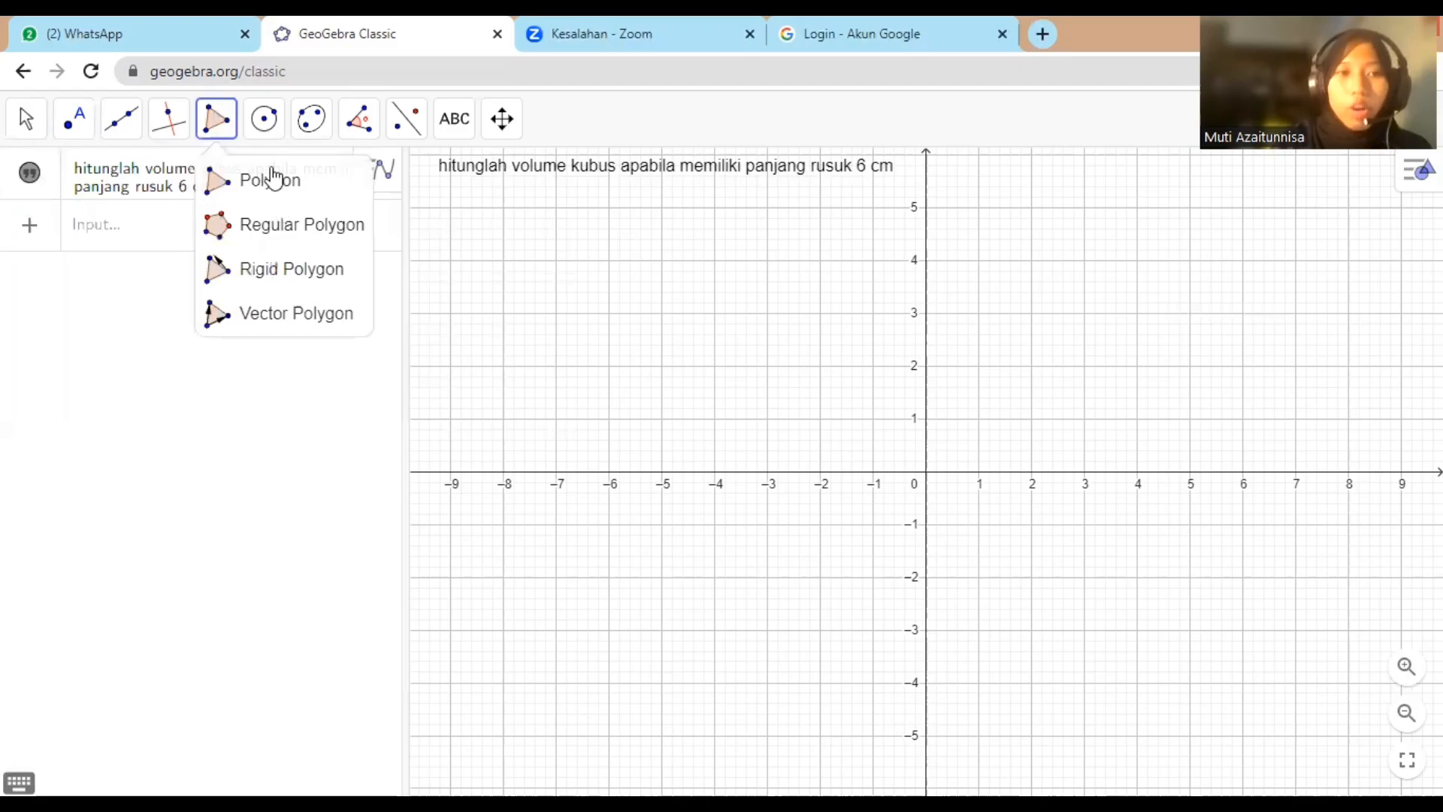
pyautogui.click(247, 187)
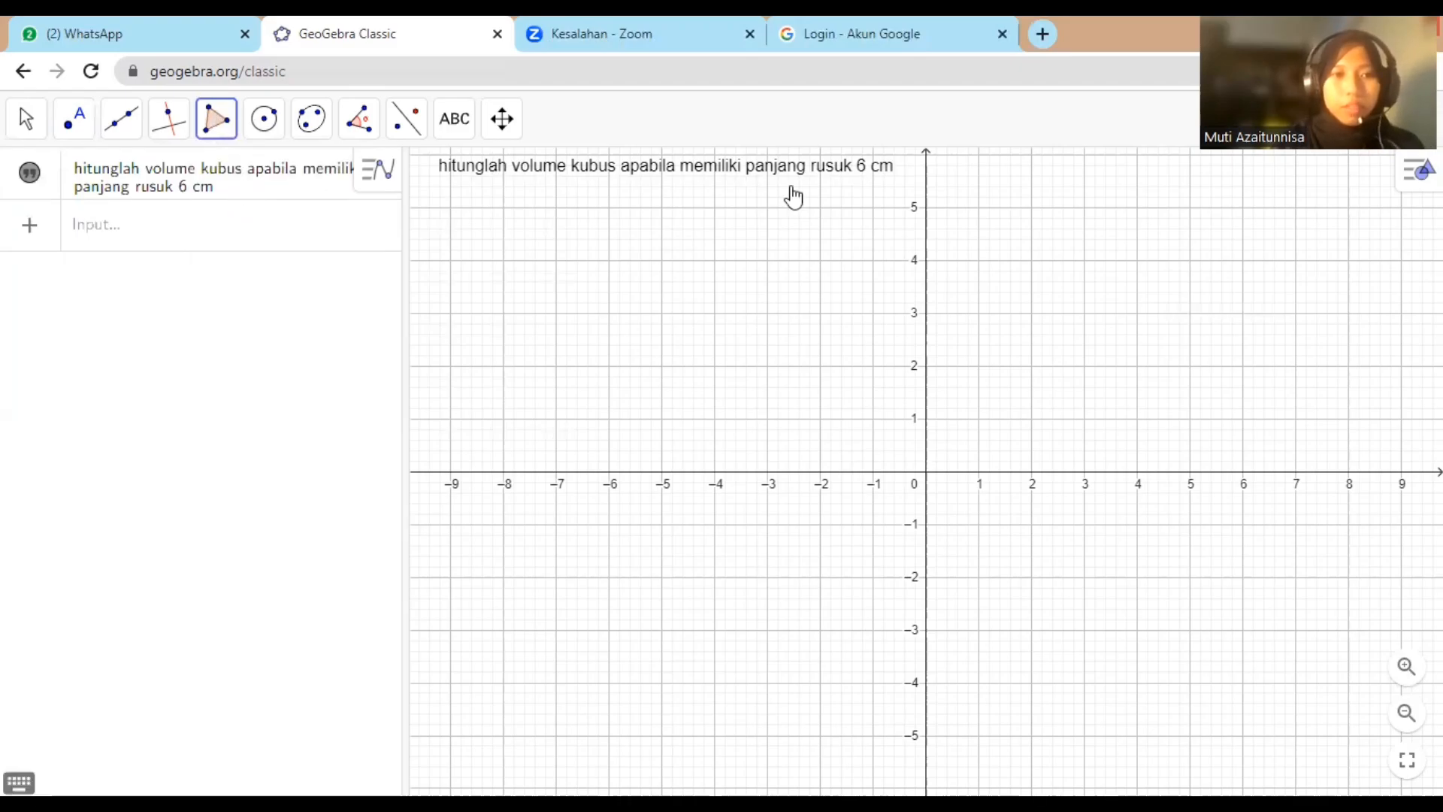
pyautogui.click(979, 418)
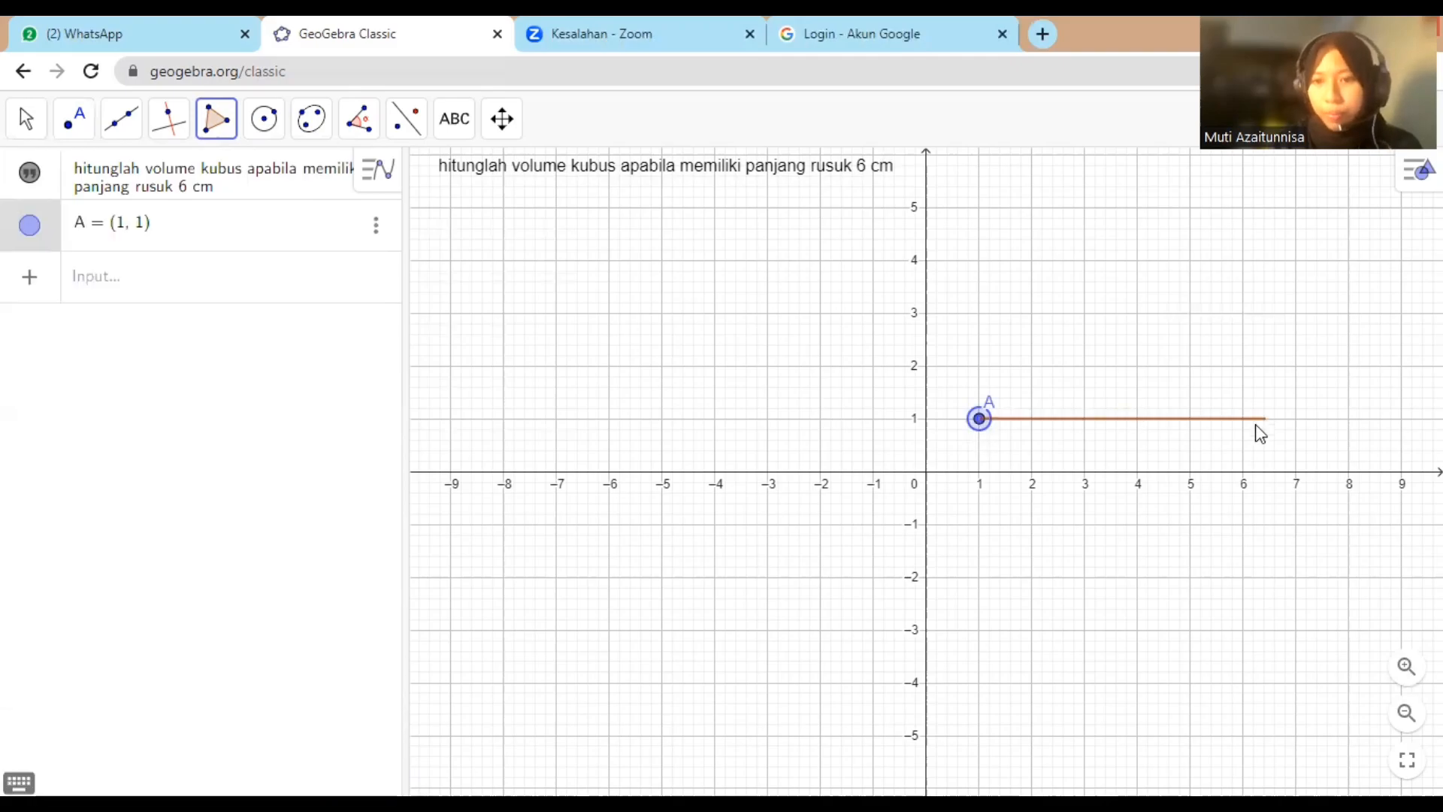
pyautogui.click(1244, 419)
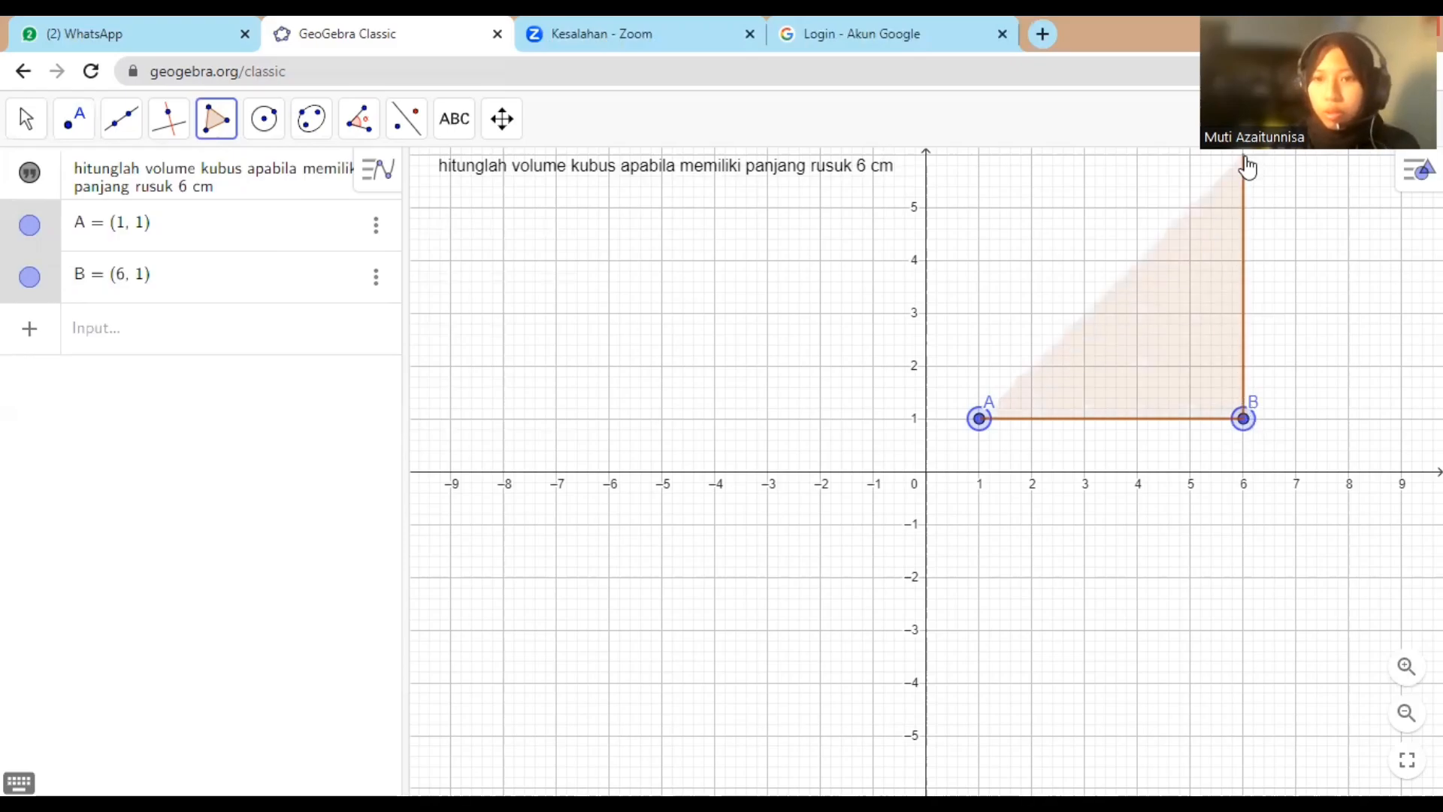
pyautogui.click(1243, 156)
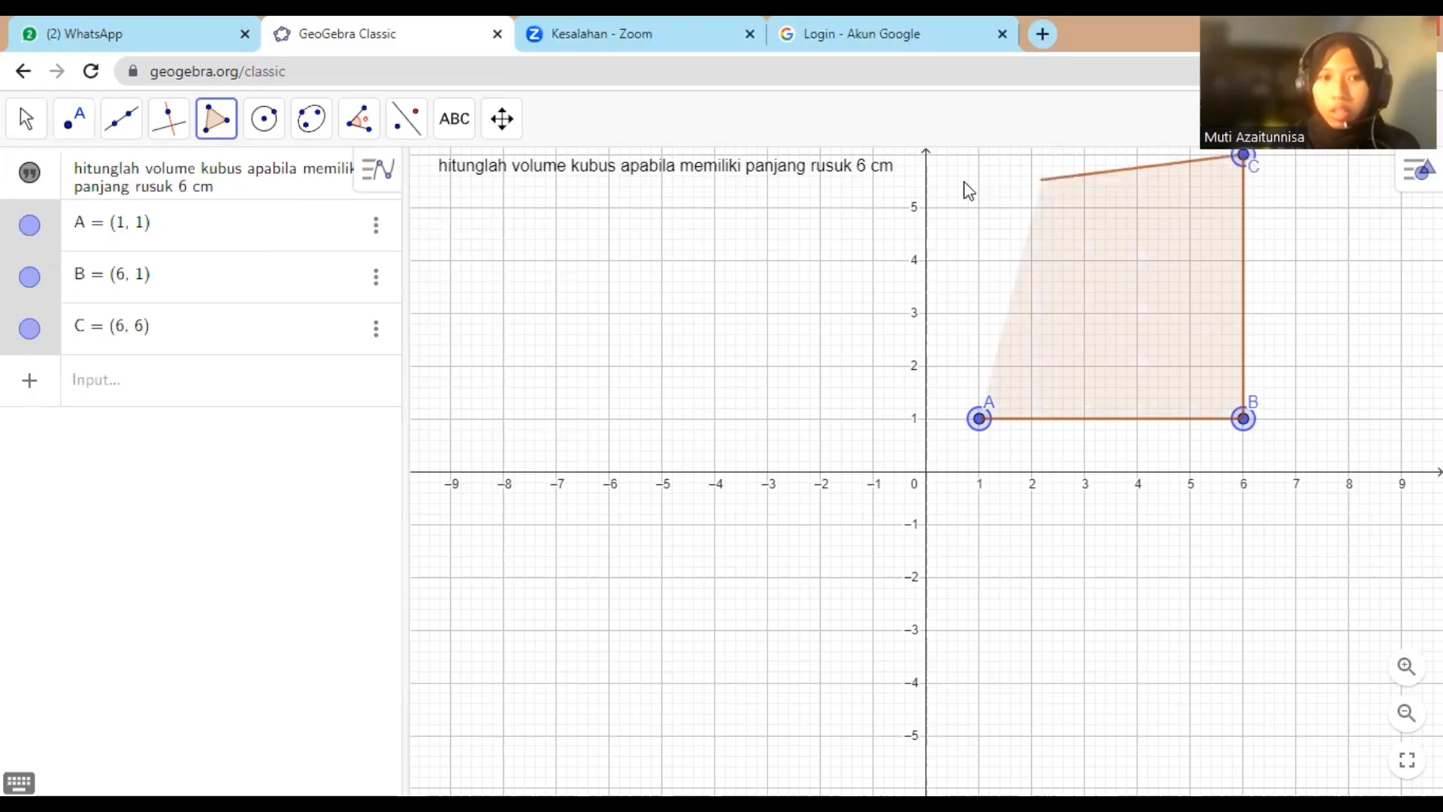
pyautogui.click(979, 156)
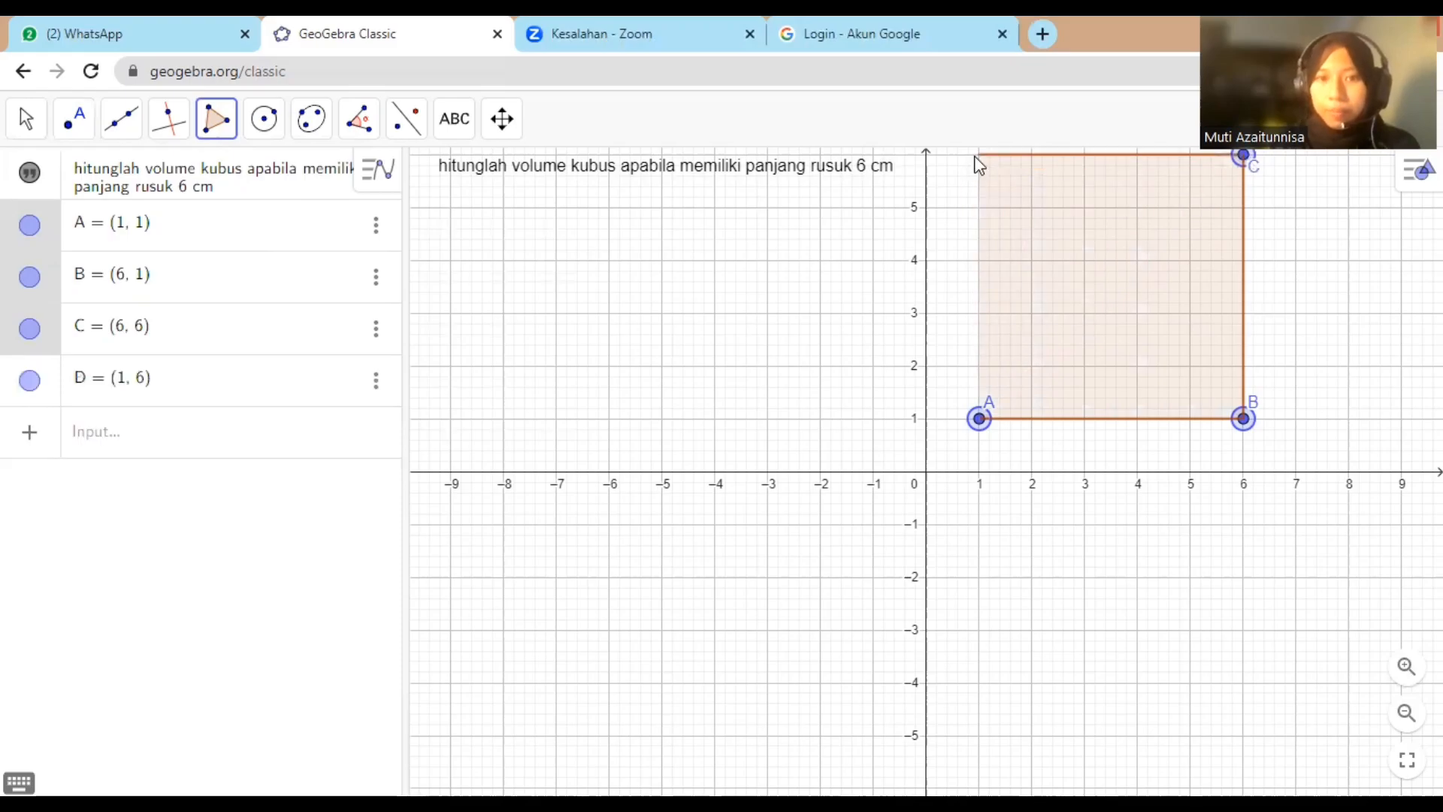
pyautogui.click(979, 419)
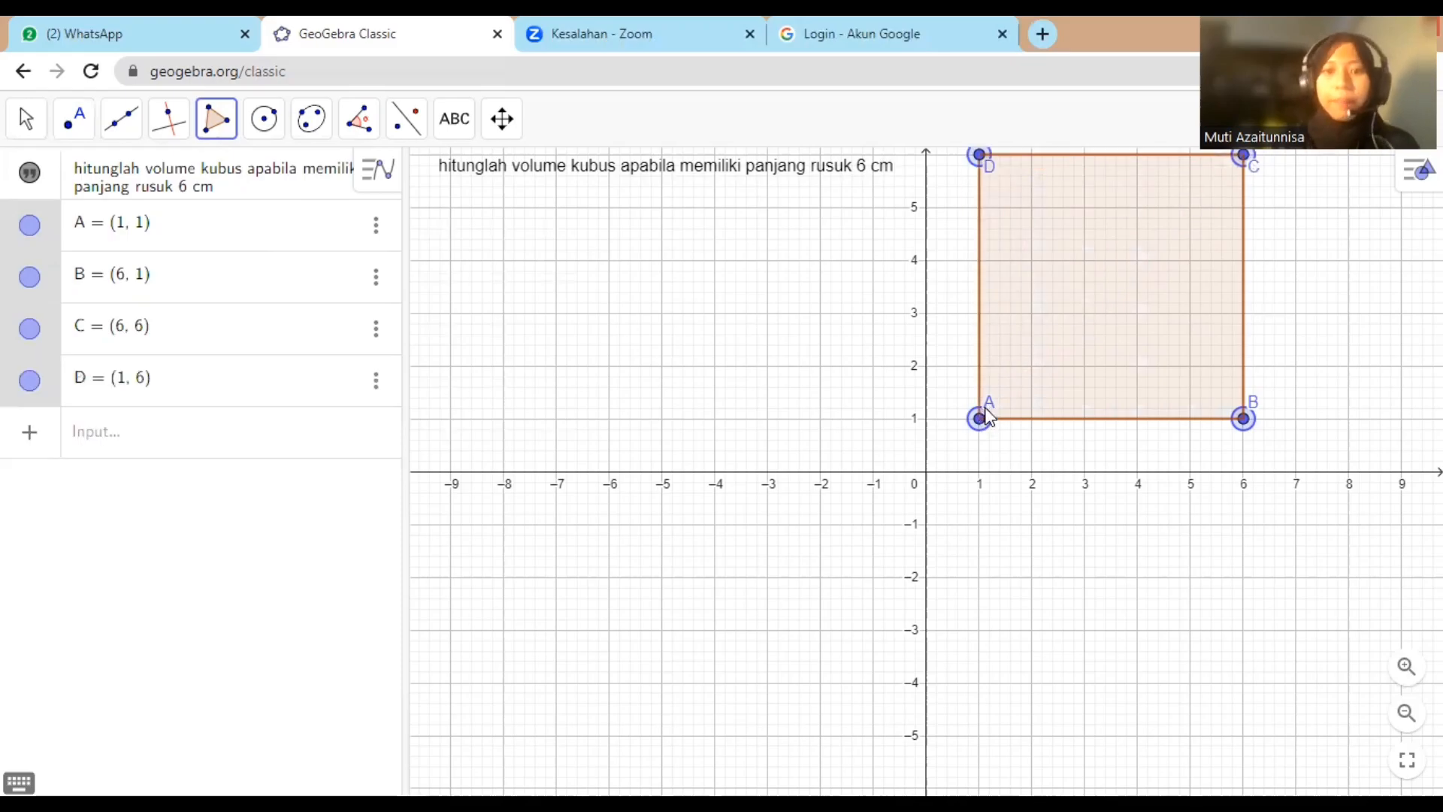
pyautogui.click(721, 341)
pyautogui.doubleClick(721, 341)
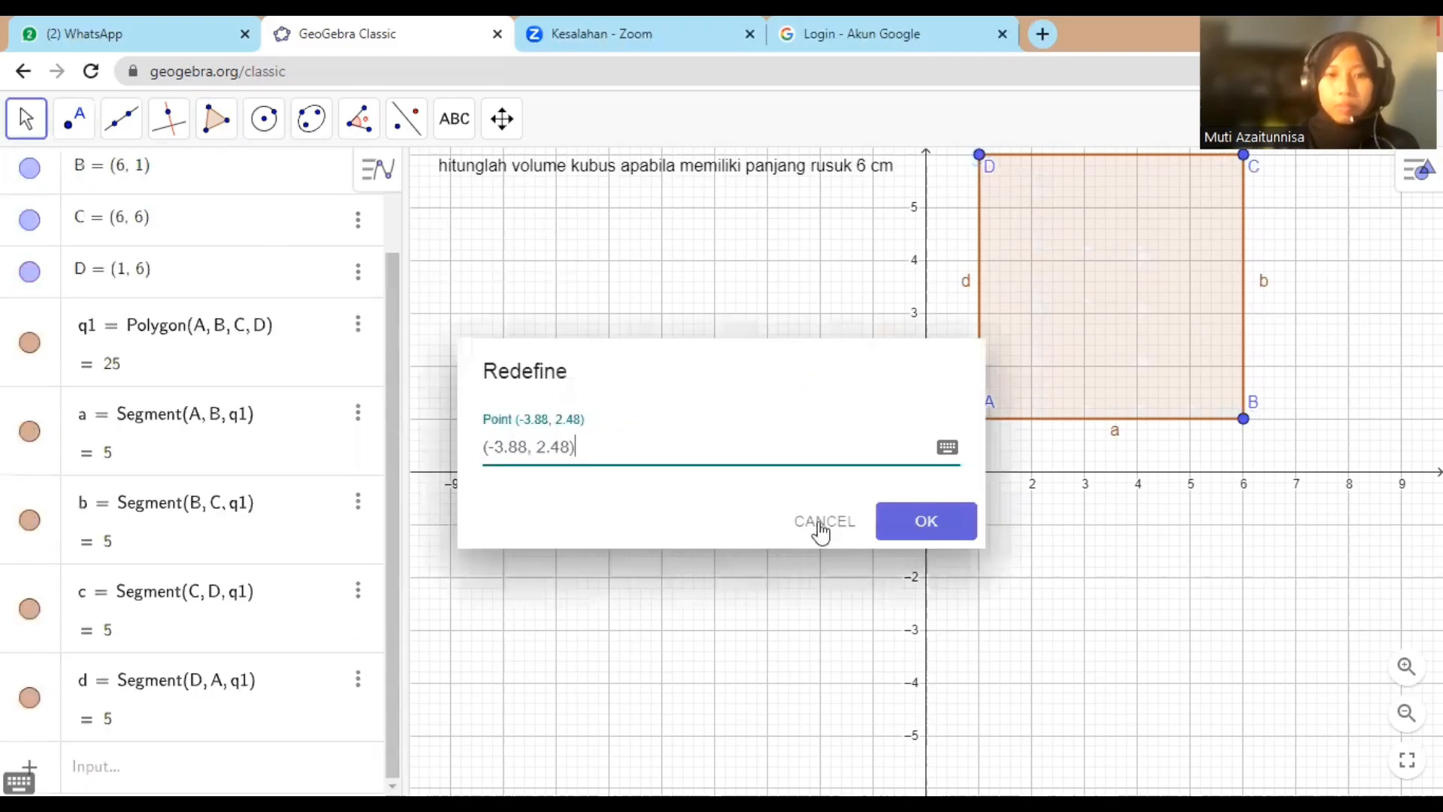
pyautogui.click(932, 521)
# Step: Add a 3D Graphics view beside the 2D view and rotate it until the whole square ABCD is in sight
pyautogui.moveTo(914, 587); pyautogui.dragTo(782, 611)
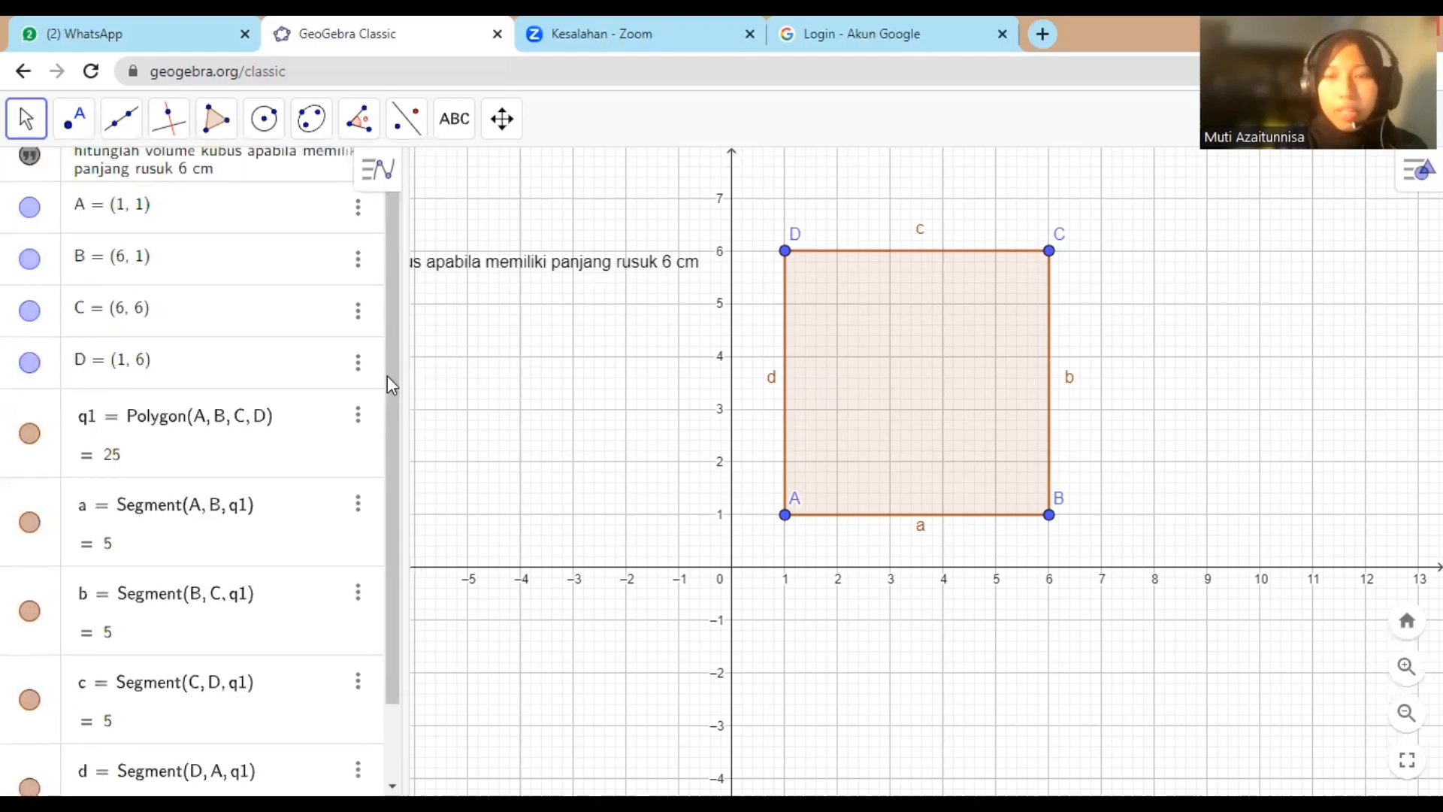
pyautogui.moveTo(387, 376); pyautogui.dragTo(394, 336)
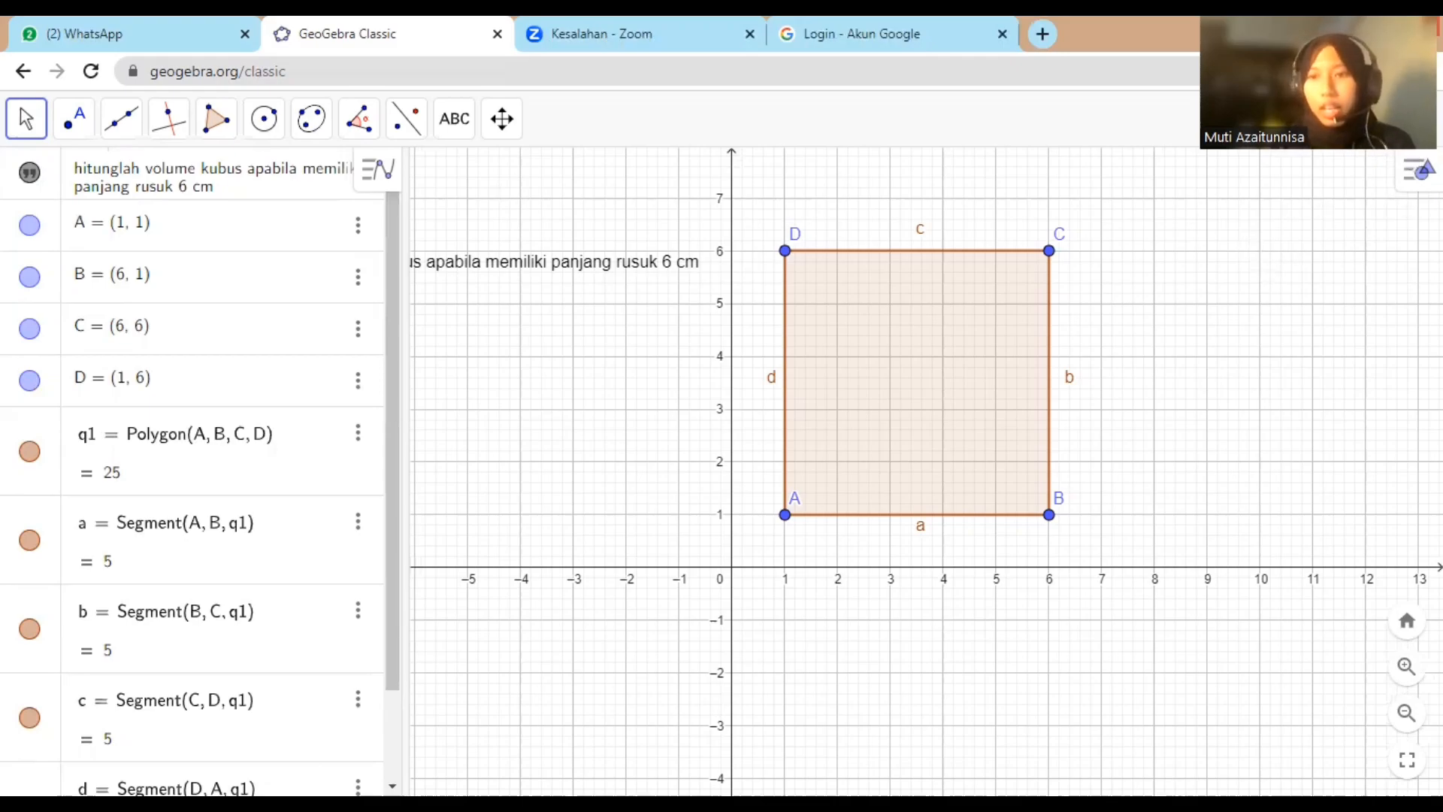
pyautogui.click(1417, 170)
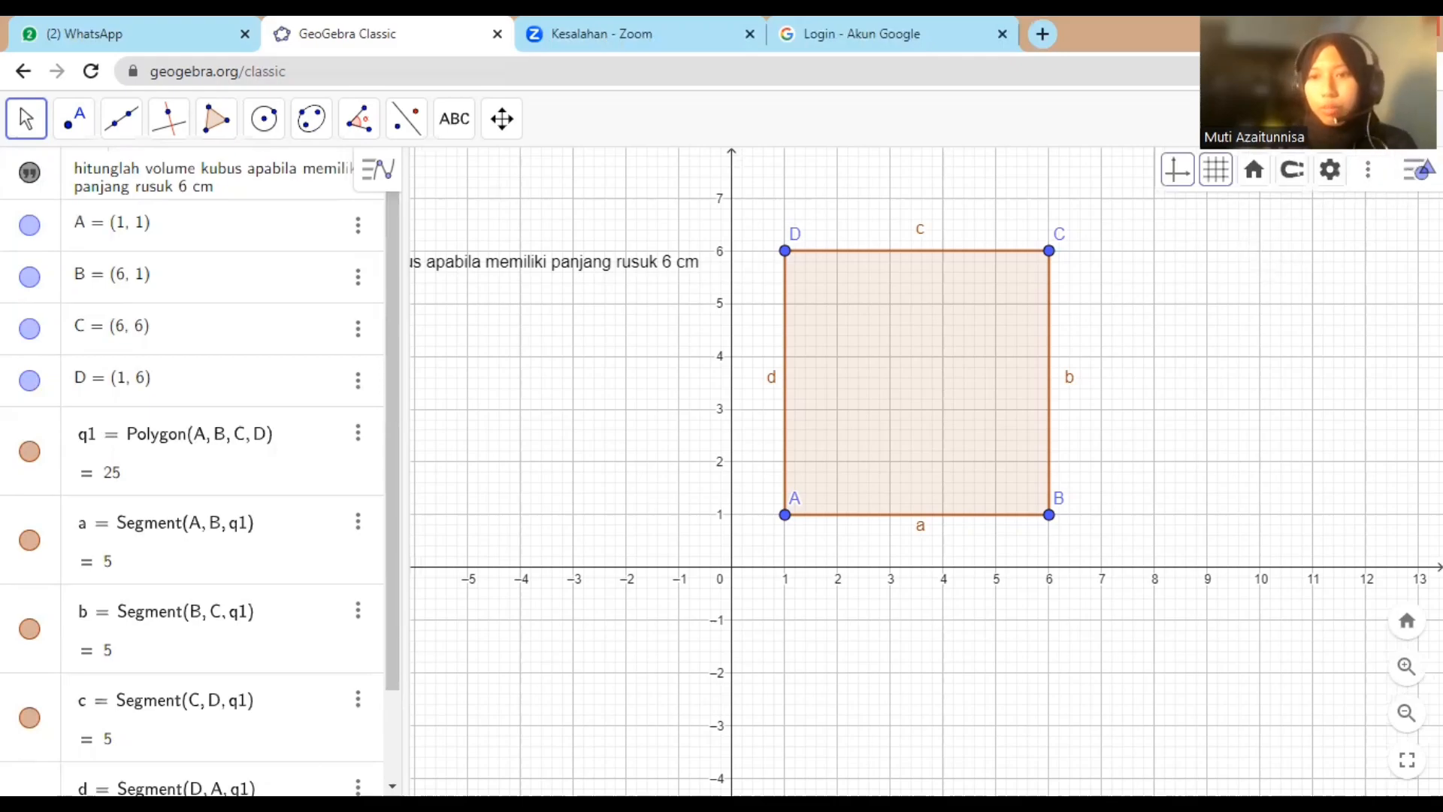
pyautogui.click(1368, 171)
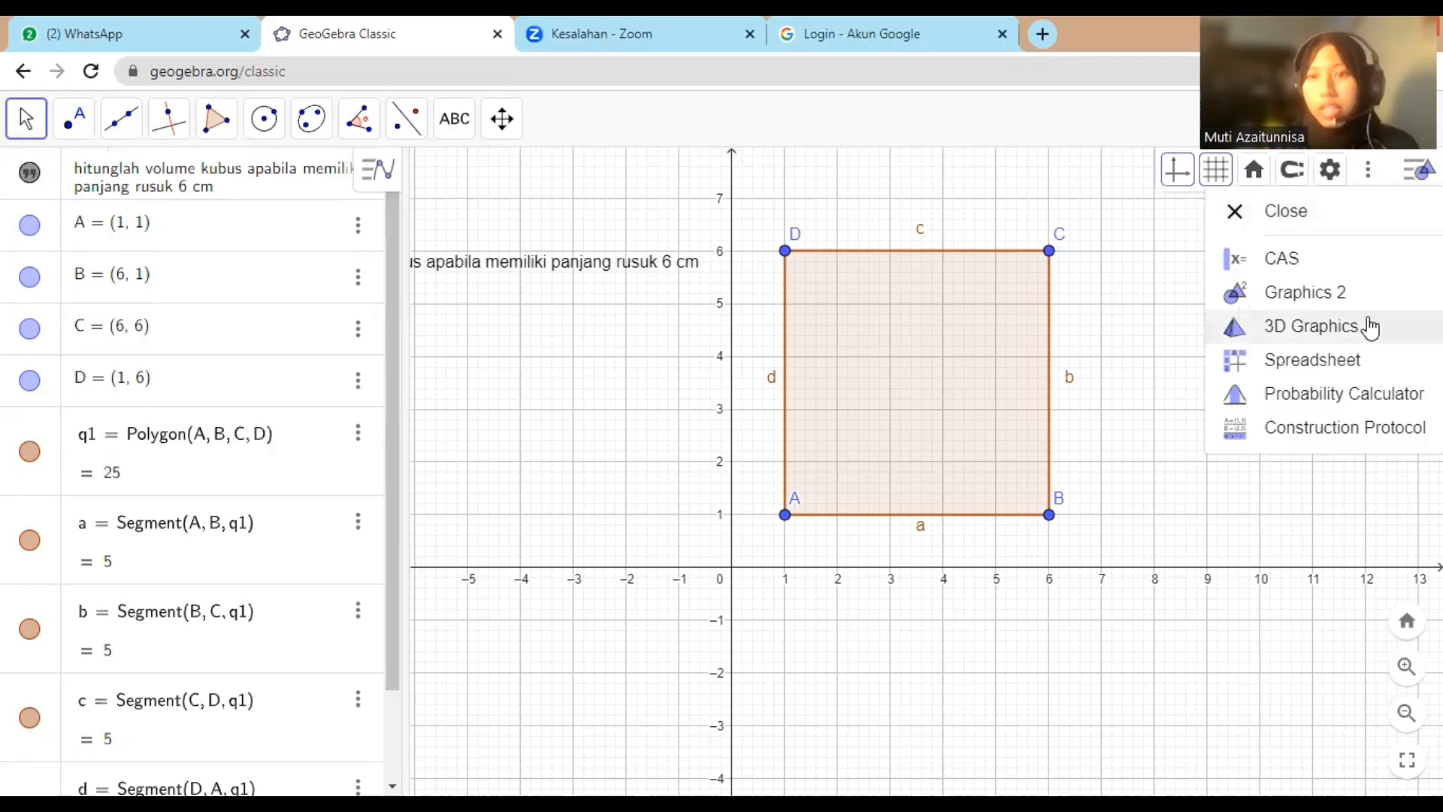
pyautogui.click(1346, 332)
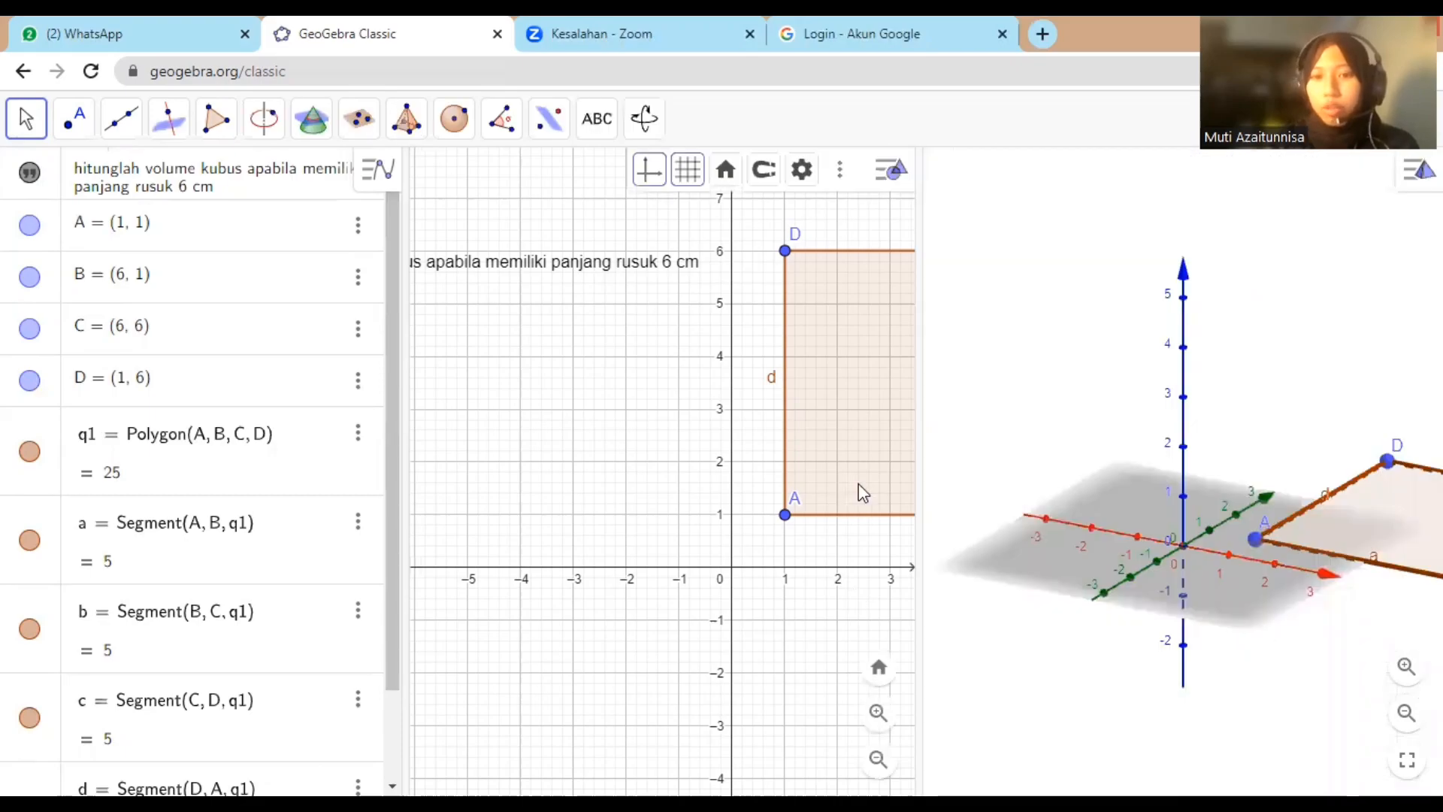
pyautogui.click(862, 492)
pyautogui.moveTo(1272, 648); pyautogui.dragTo(1146, 646)
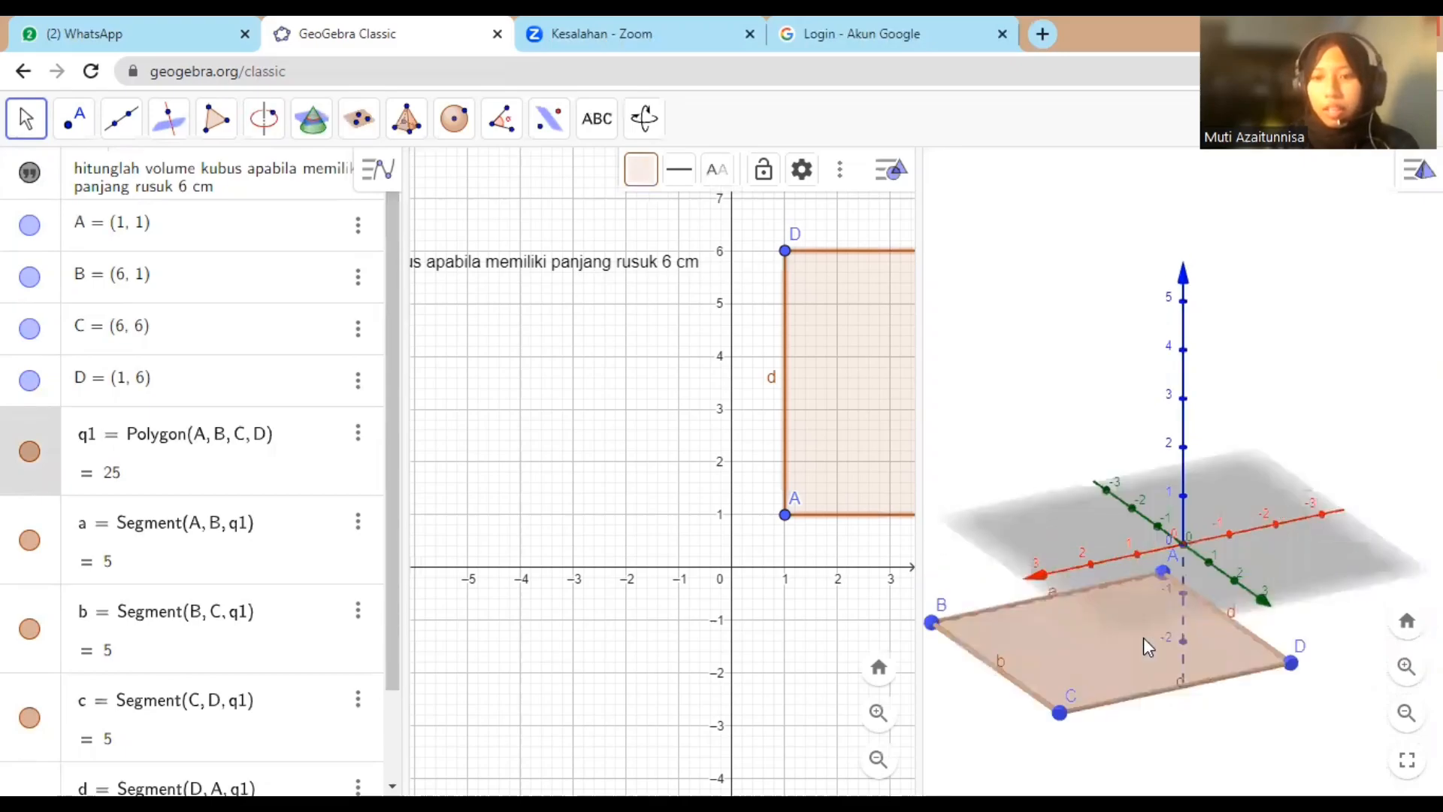
pyautogui.rightClick(1078, 640)
pyautogui.click(1050, 637)
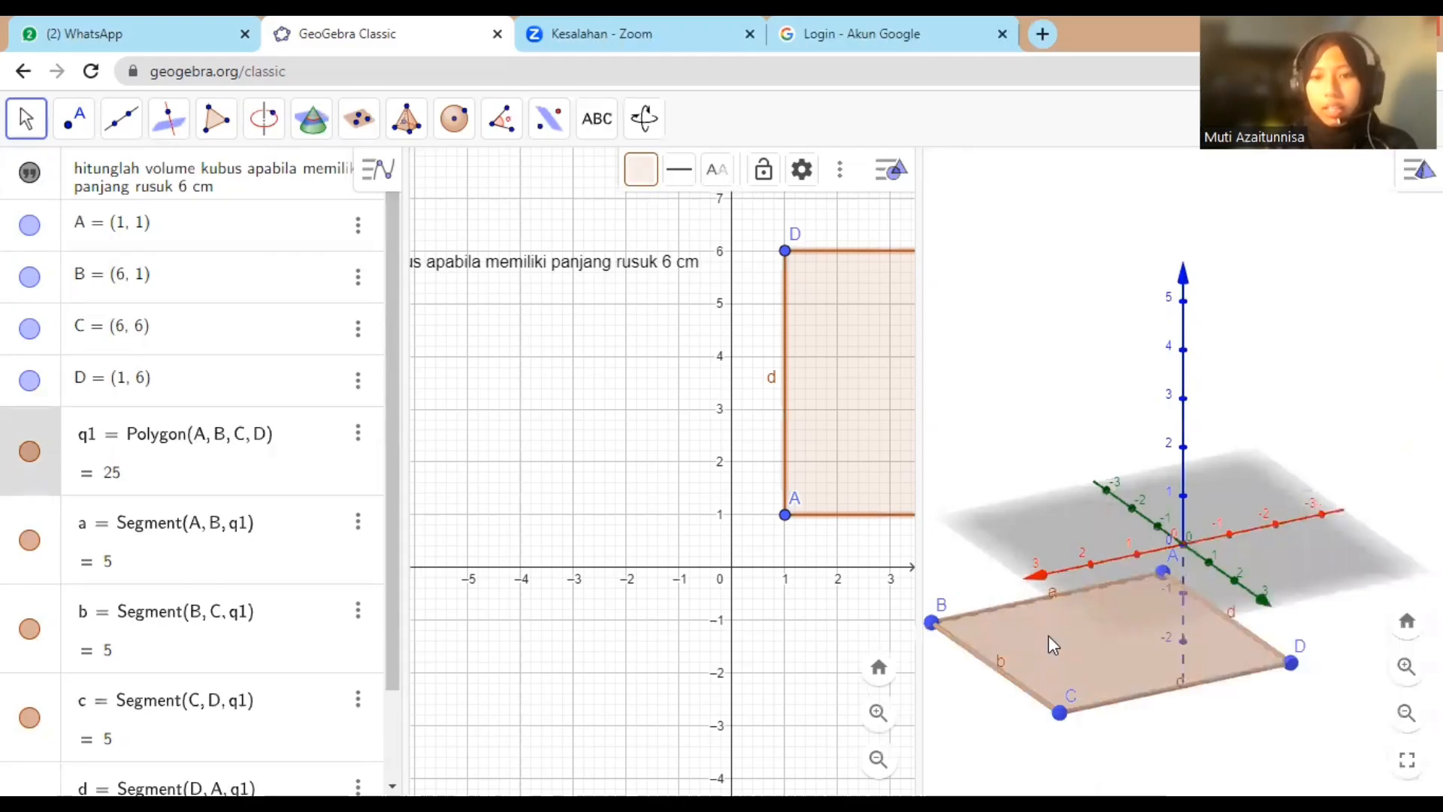
# Step: Extrude the square ABCD to a prism with an altitude of 6 in the 3D view
pyautogui.click(410, 123)
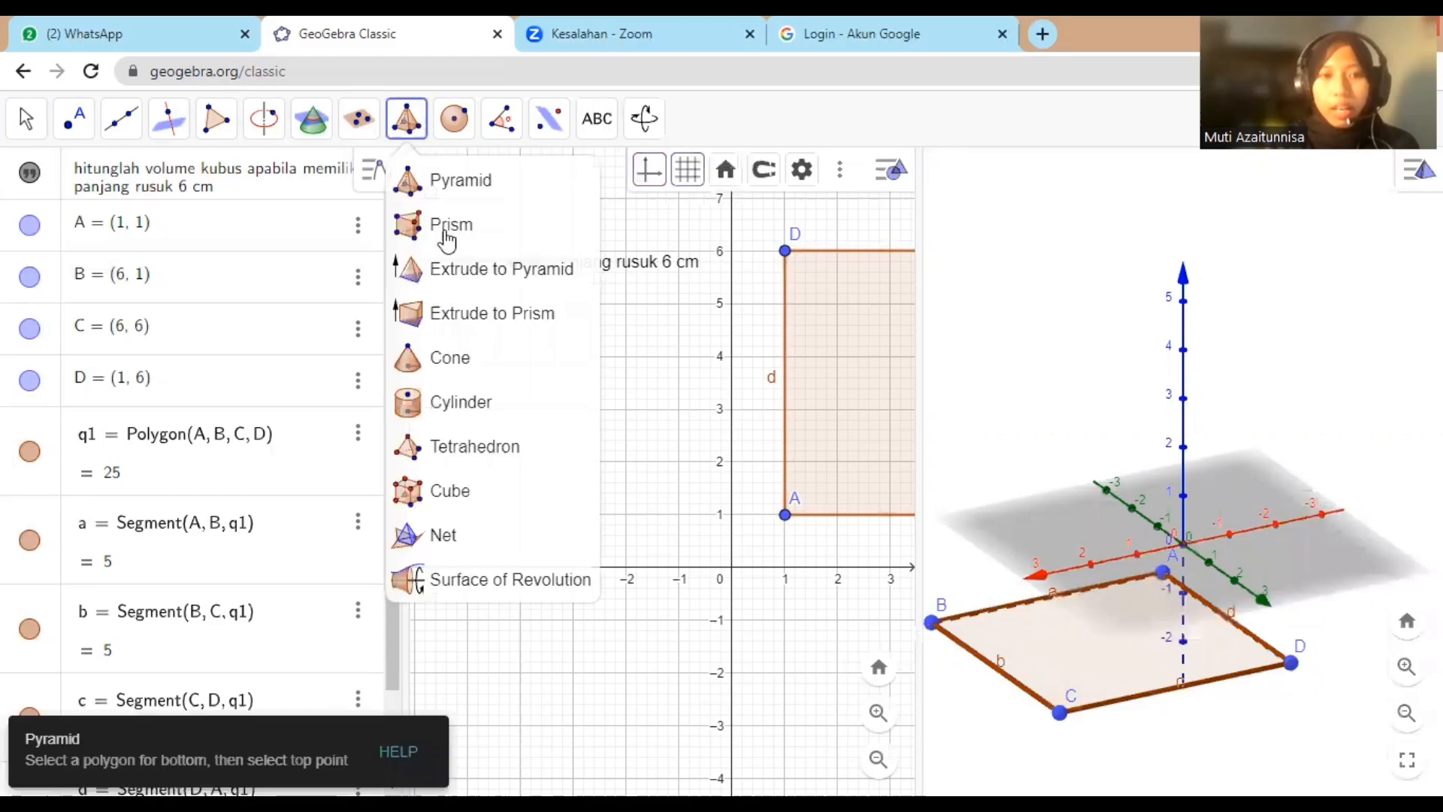
pyautogui.click(512, 311)
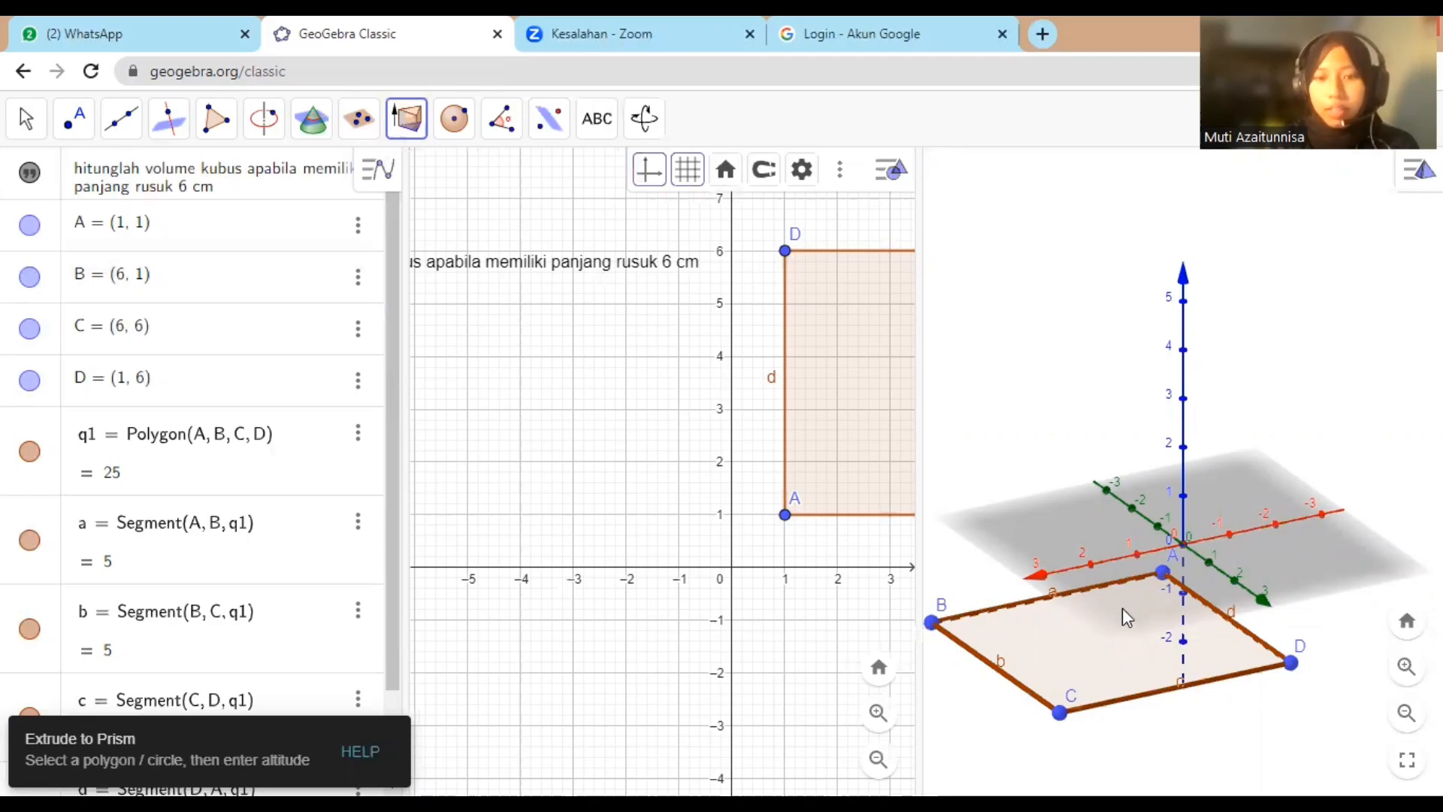
pyautogui.click(1121, 608)
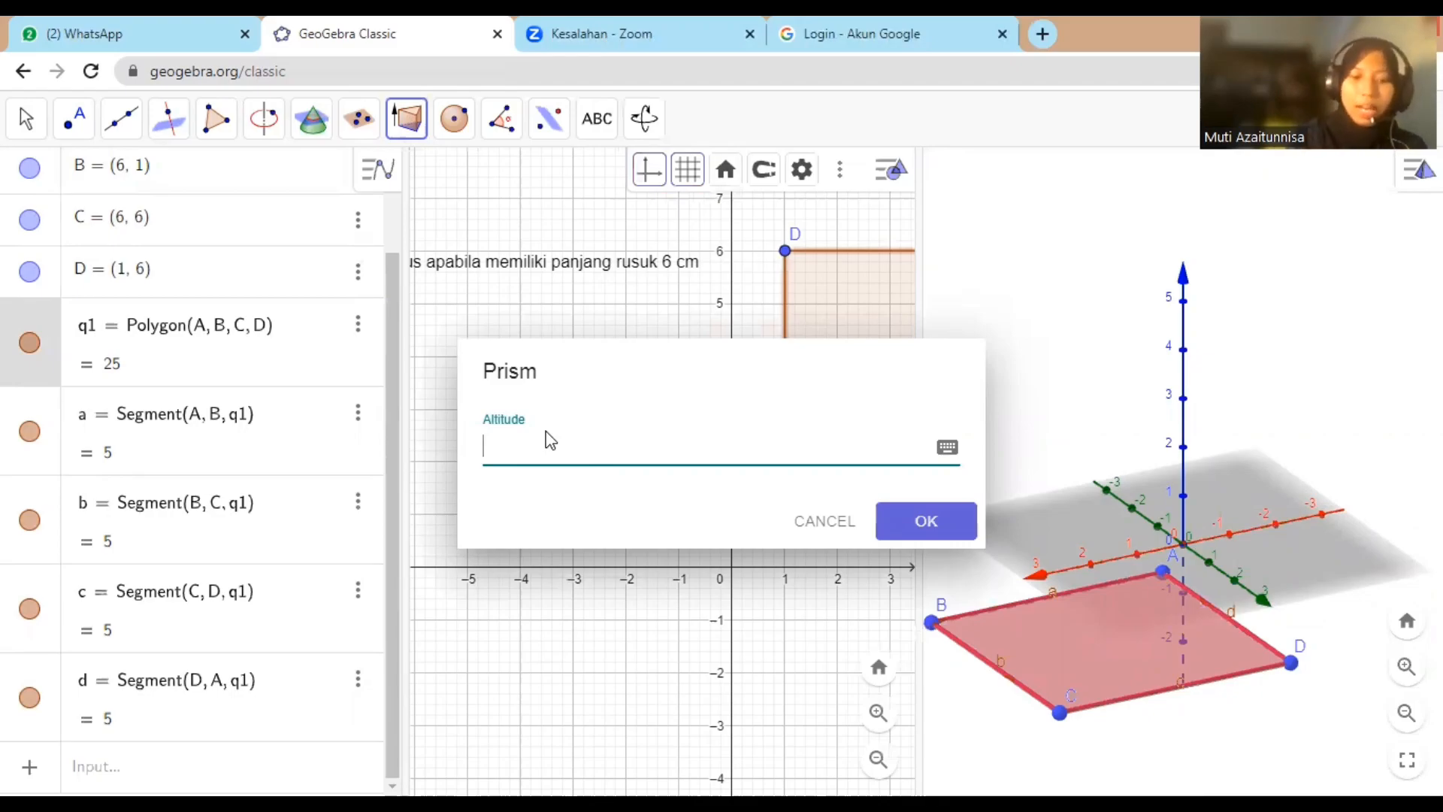
pyautogui.write('6')
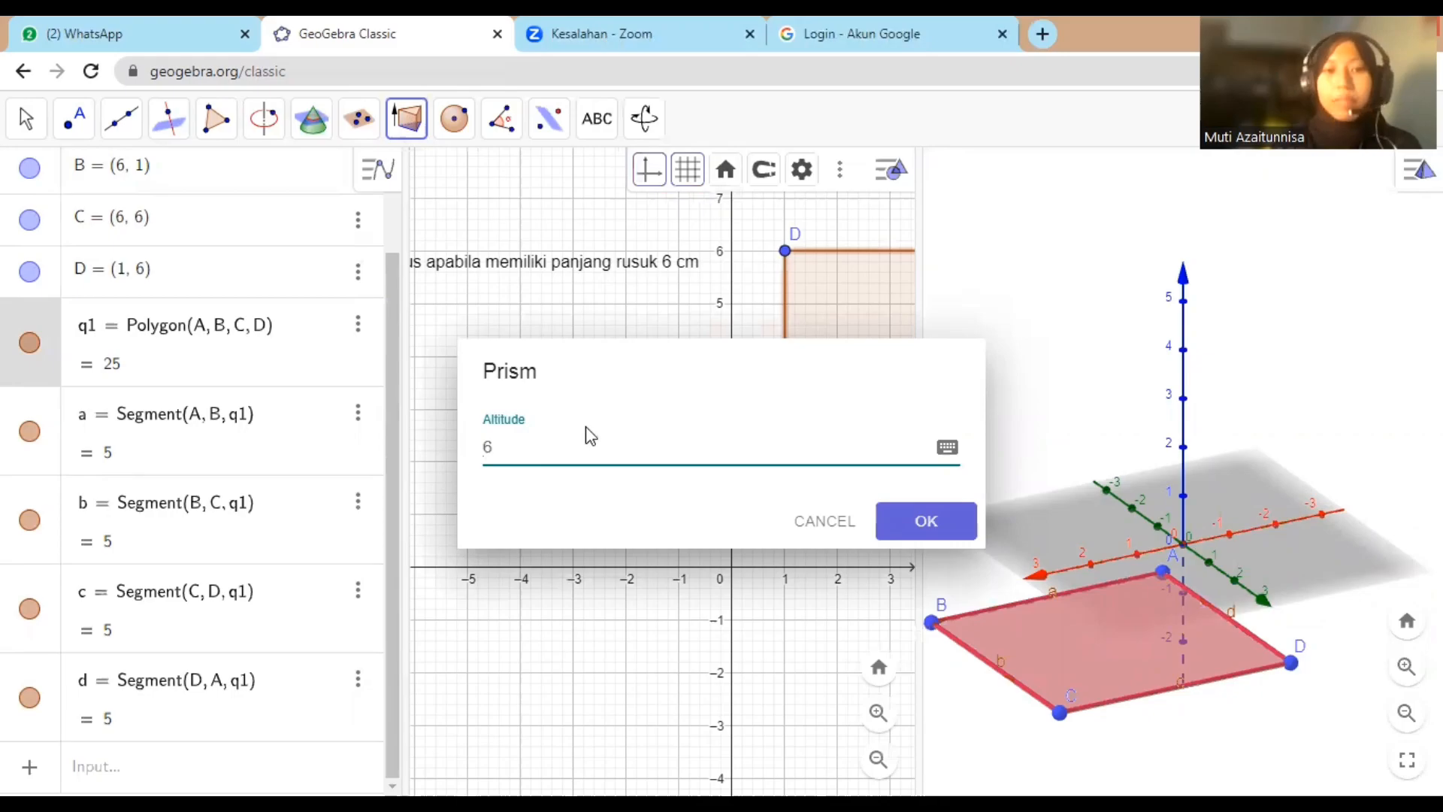
pyautogui.click(894, 519)
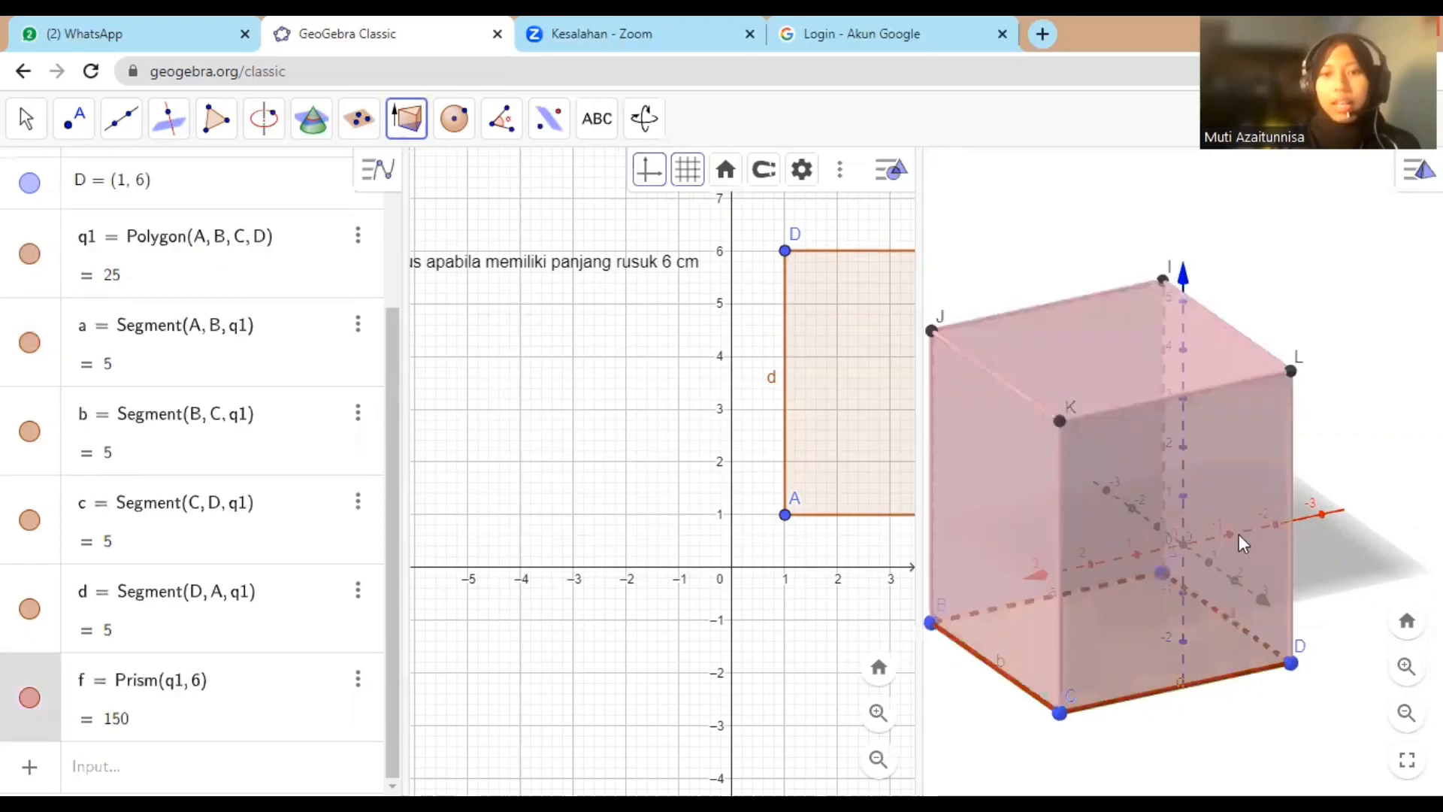
# Step: Rotate and zoom out the 3D view to examine the whole prism, and widen the 2D view slightly
pyautogui.click(1167, 570)
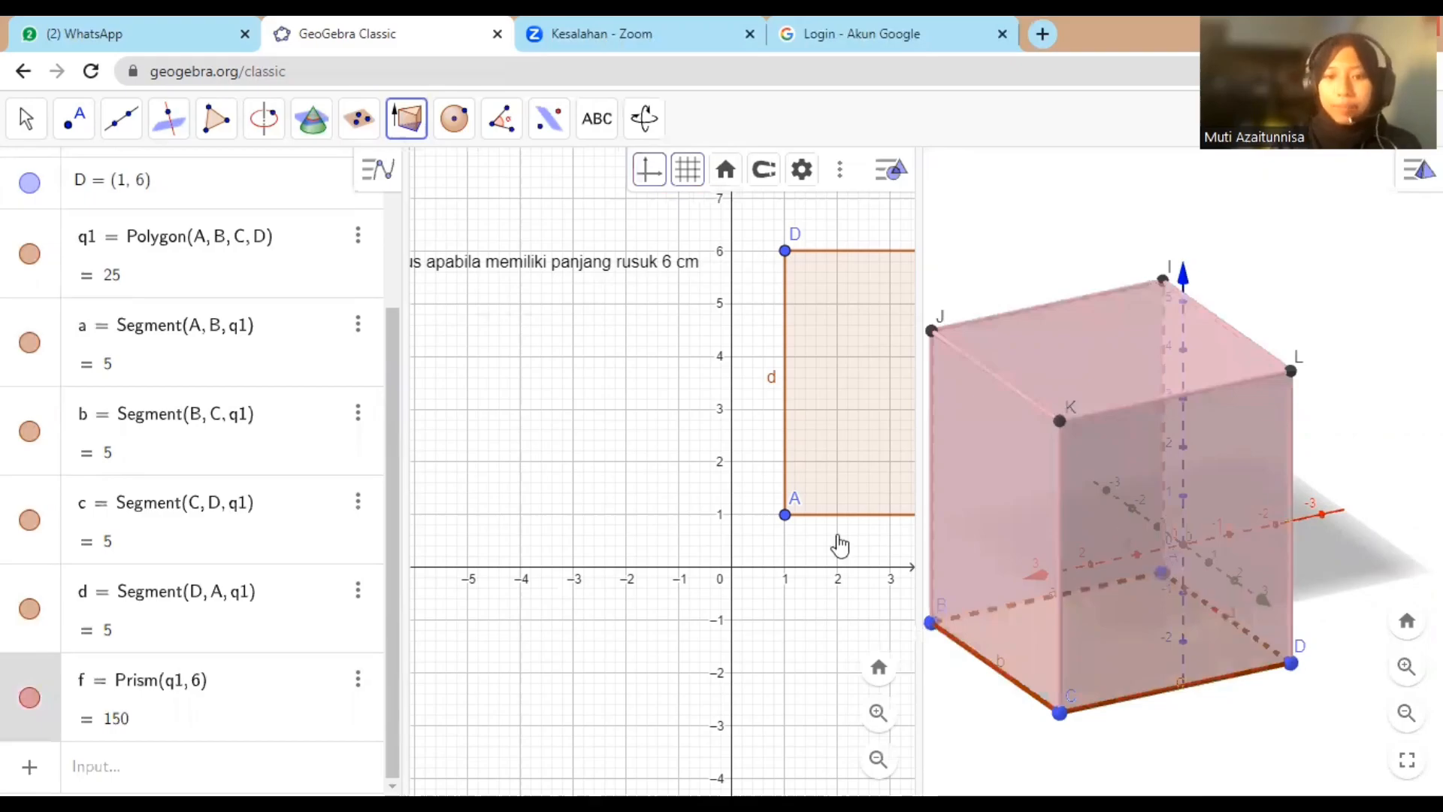
pyautogui.click(828, 526)
pyautogui.click(877, 444)
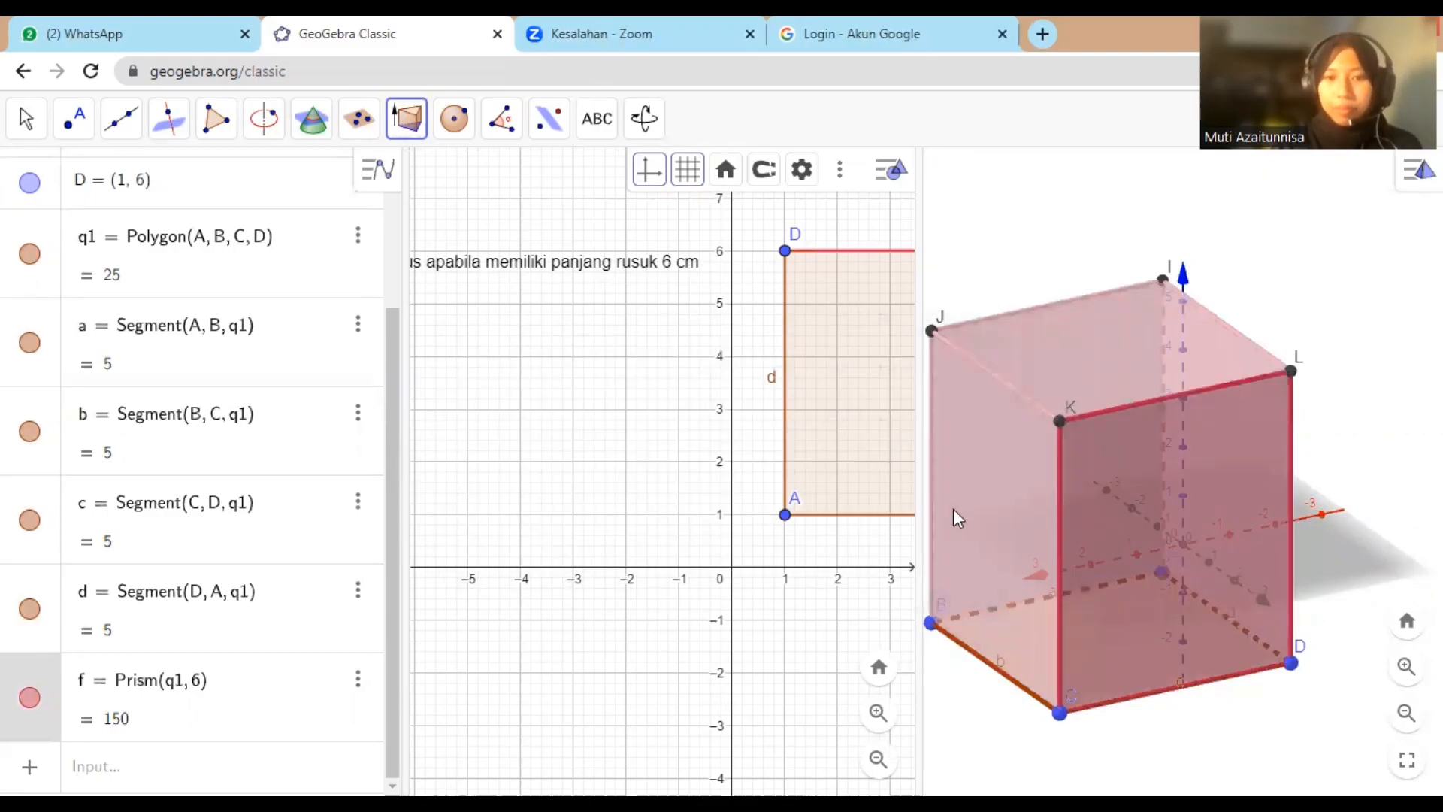
pyautogui.moveTo(972, 699)
pyautogui.mouseDown()
pyautogui.moveTo(1026, 686)
pyautogui.moveTo(968, 702)
pyautogui.moveTo(991, 699)
pyautogui.moveTo(982, 640)
pyautogui.moveTo(972, 683)
pyautogui.moveTo(1008, 699)
pyautogui.moveTo(1105, 676)
pyautogui.moveTo(1025, 705)
pyautogui.moveTo(947, 669)
pyautogui.moveTo(985, 707)
pyautogui.mouseUp()
pyautogui.click(1321, 683)
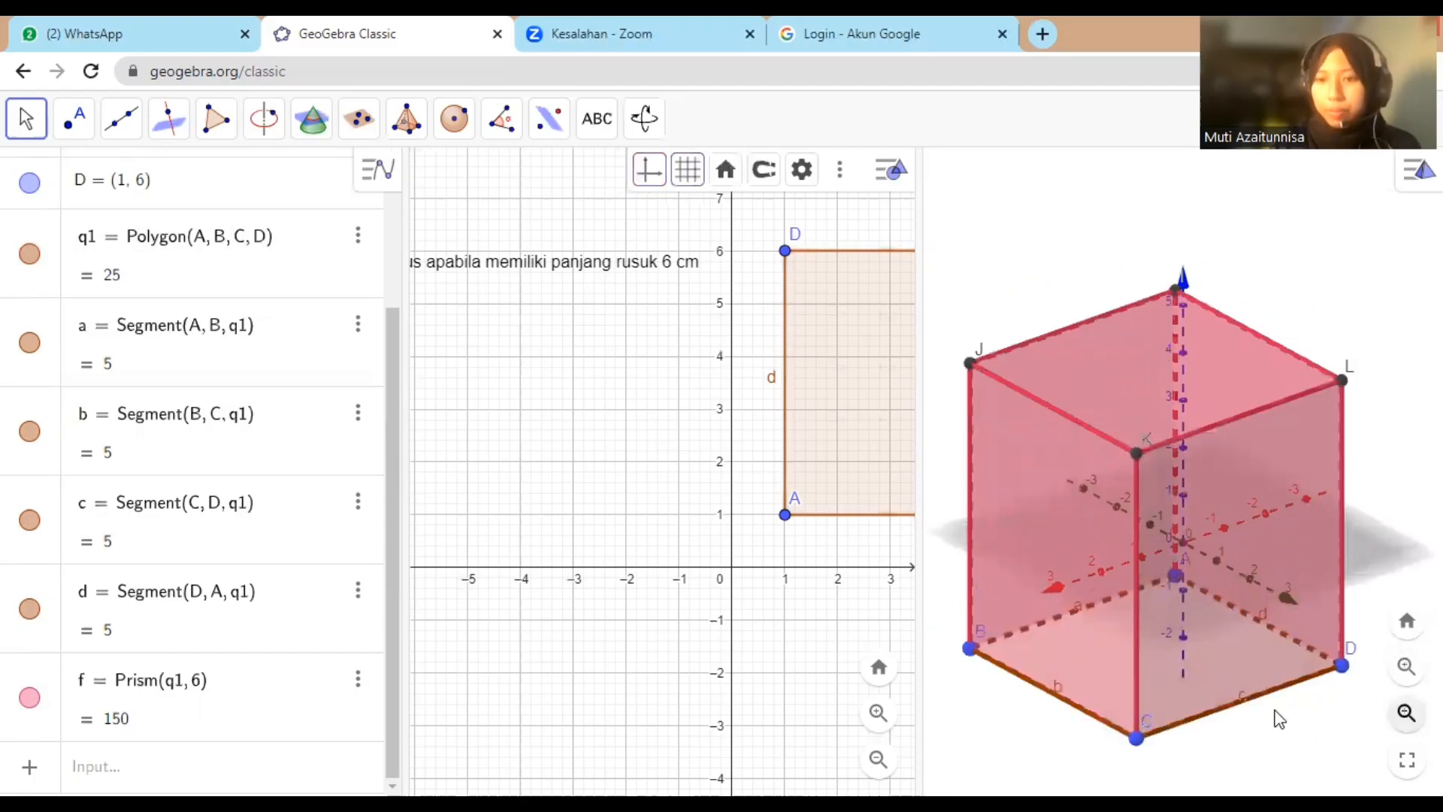
pyautogui.scroll(-3, 1278, 719)
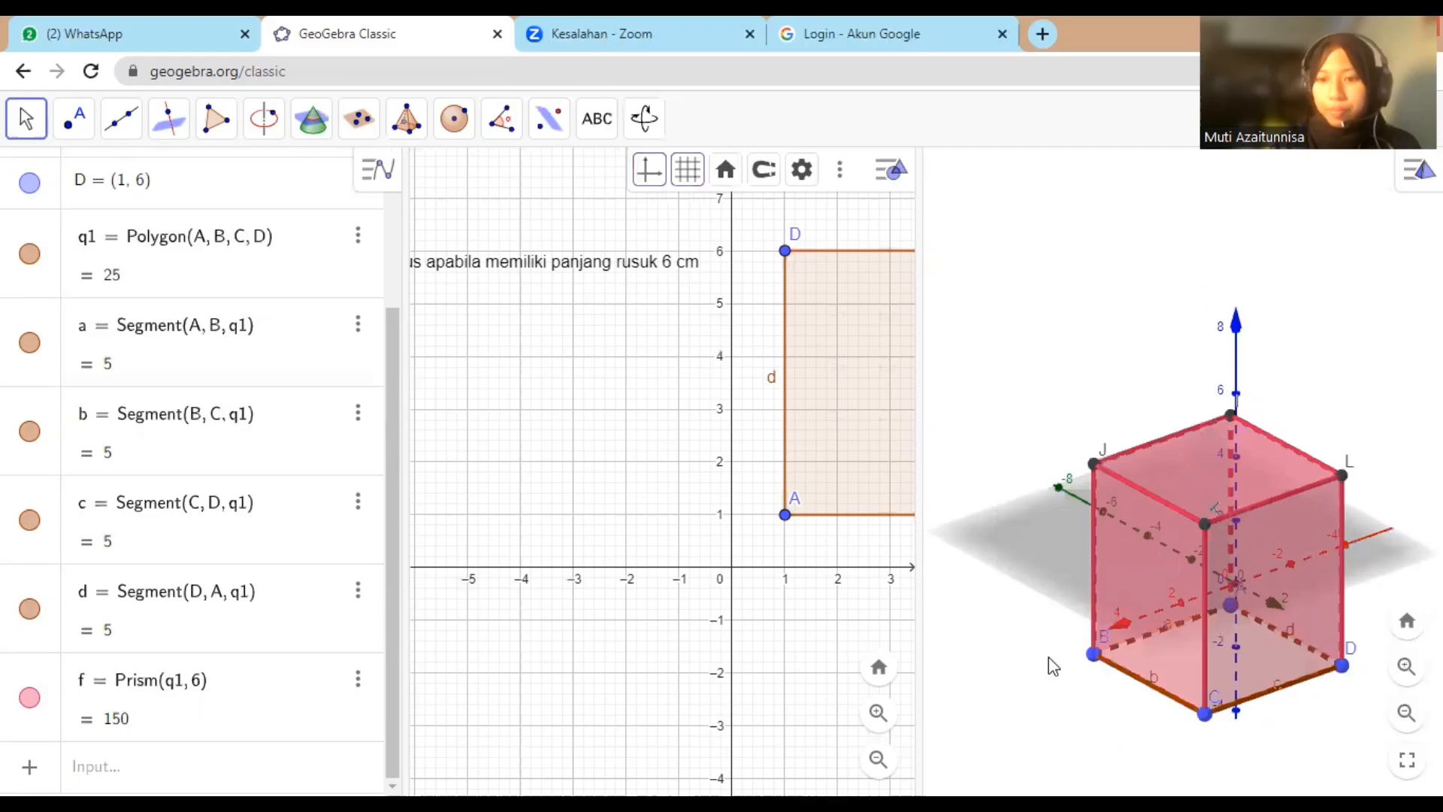
pyautogui.moveTo(1053, 670); pyautogui.dragTo(1050, 651)
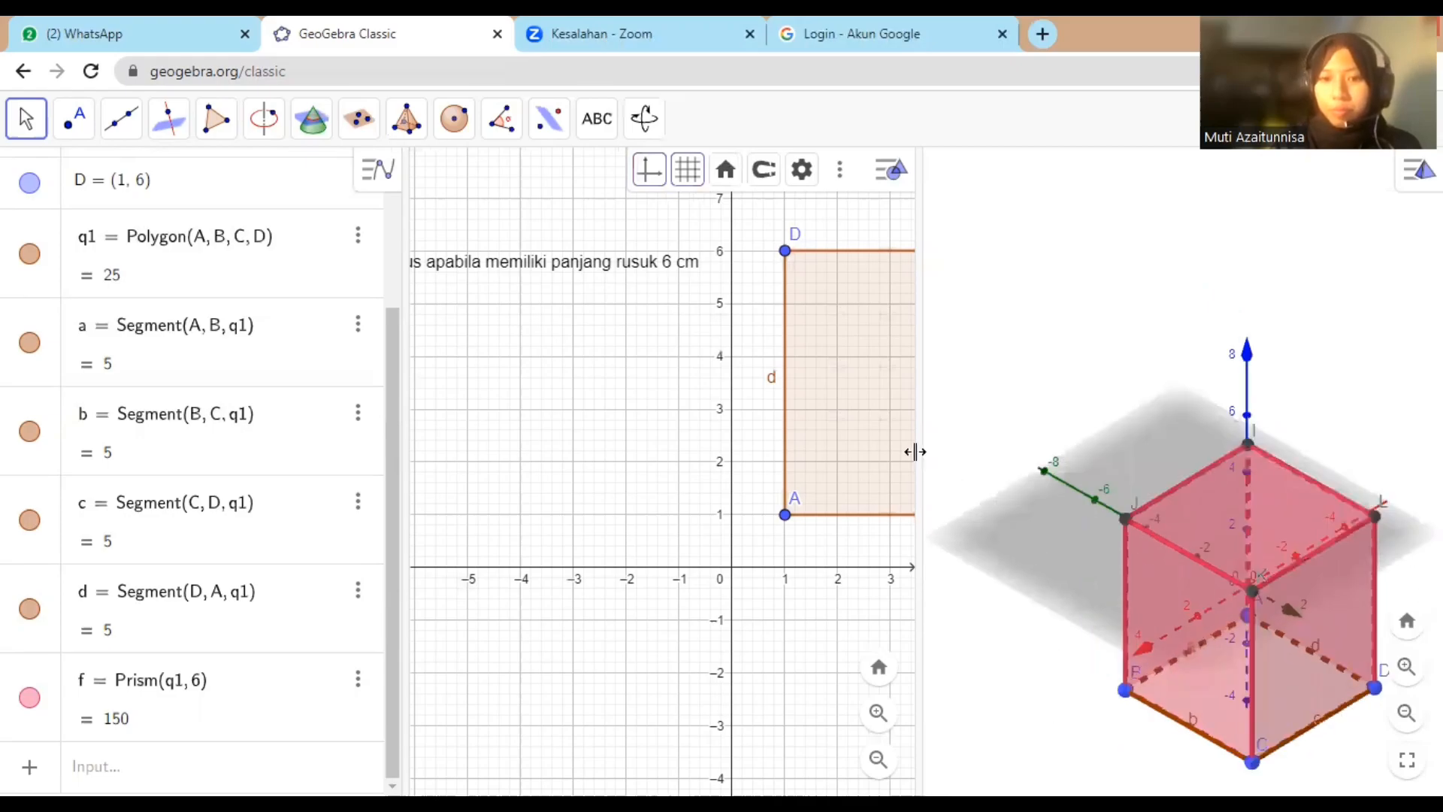
pyautogui.moveTo(924, 447); pyautogui.dragTo(950, 492)
pyautogui.moveTo(1041, 653); pyautogui.dragTo(1019, 627)
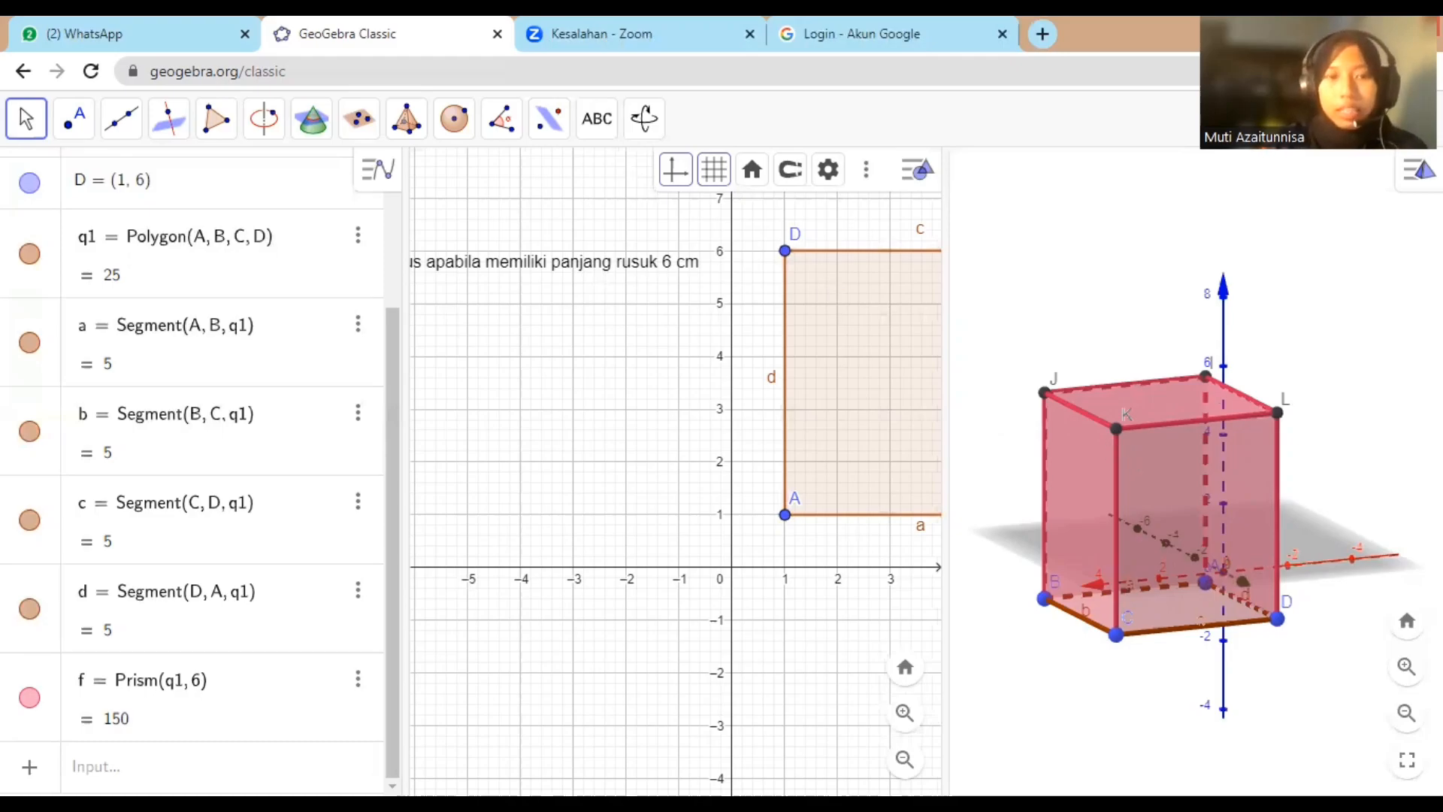
# Step: Measure the volume of the prism in the 3D view with the Volume tool
pyautogui.click(501, 121)
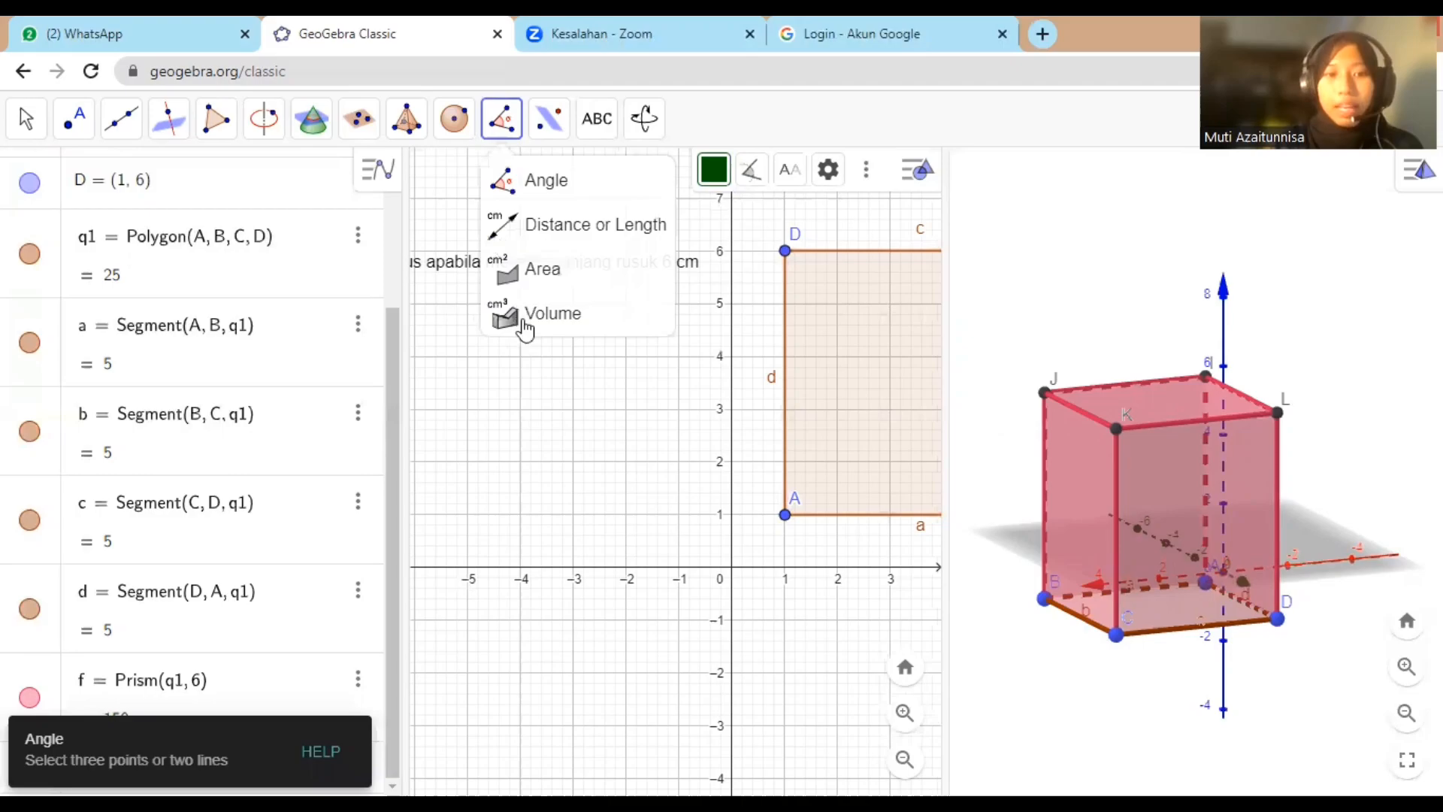
pyautogui.click(524, 319)
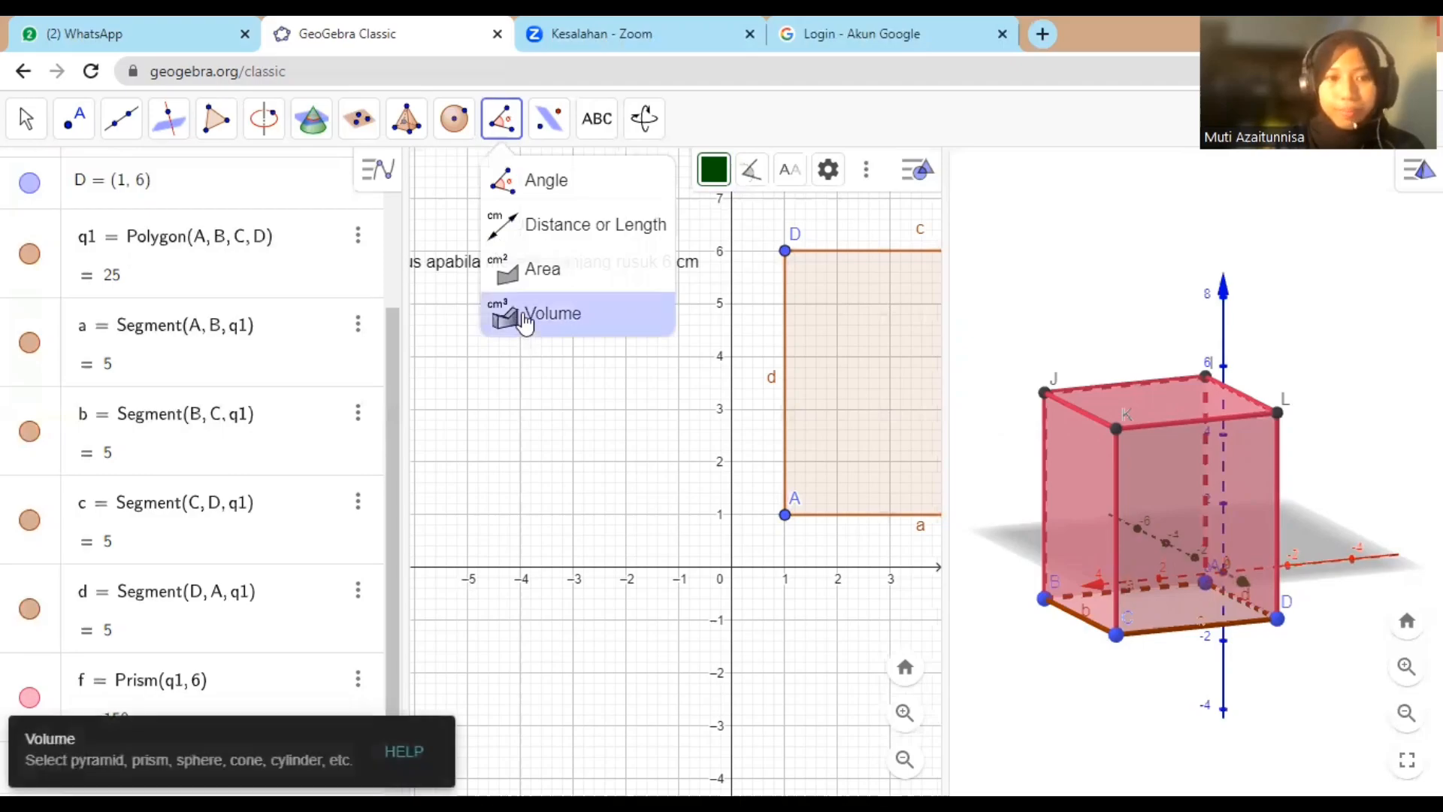
pyautogui.click(526, 318)
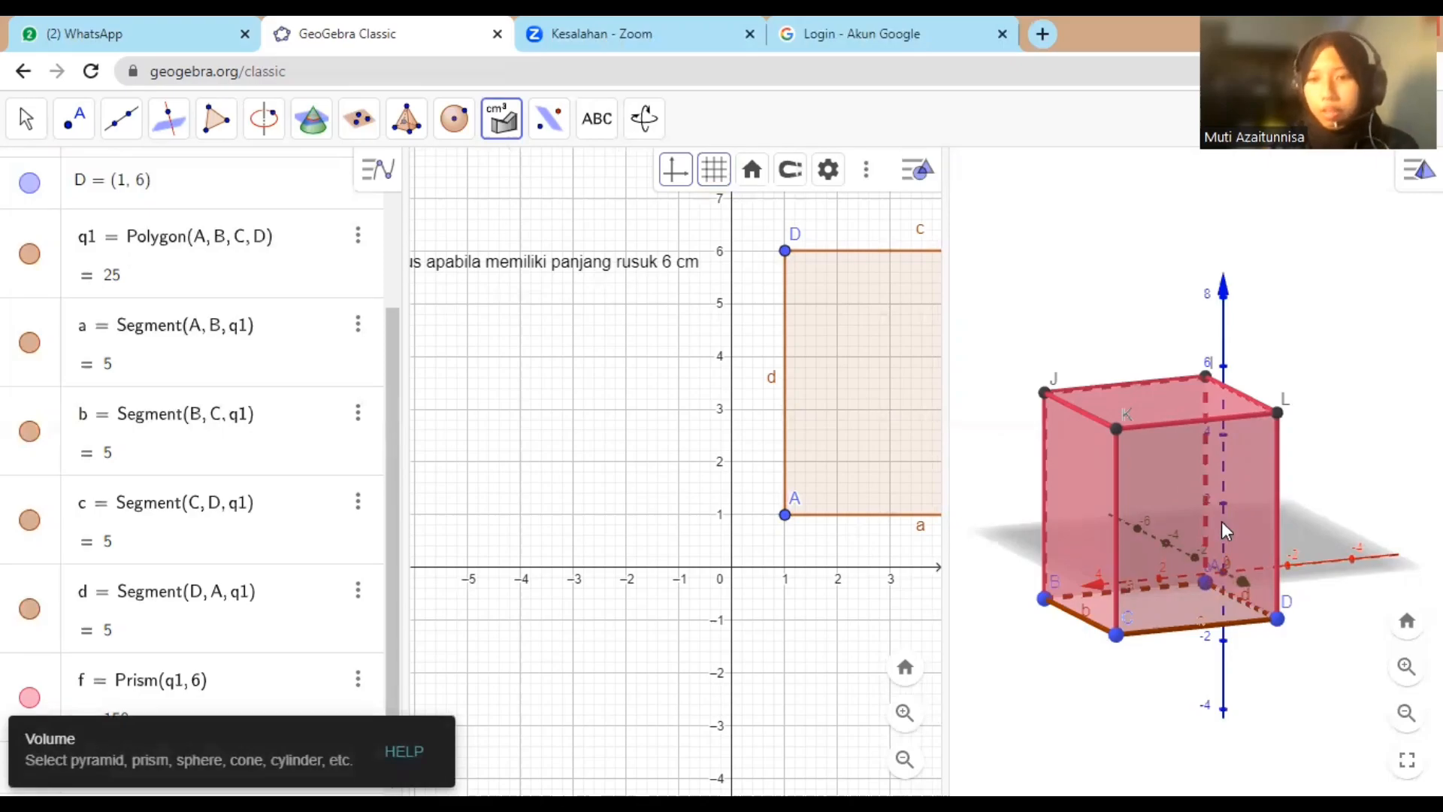
pyautogui.click(1177, 490)
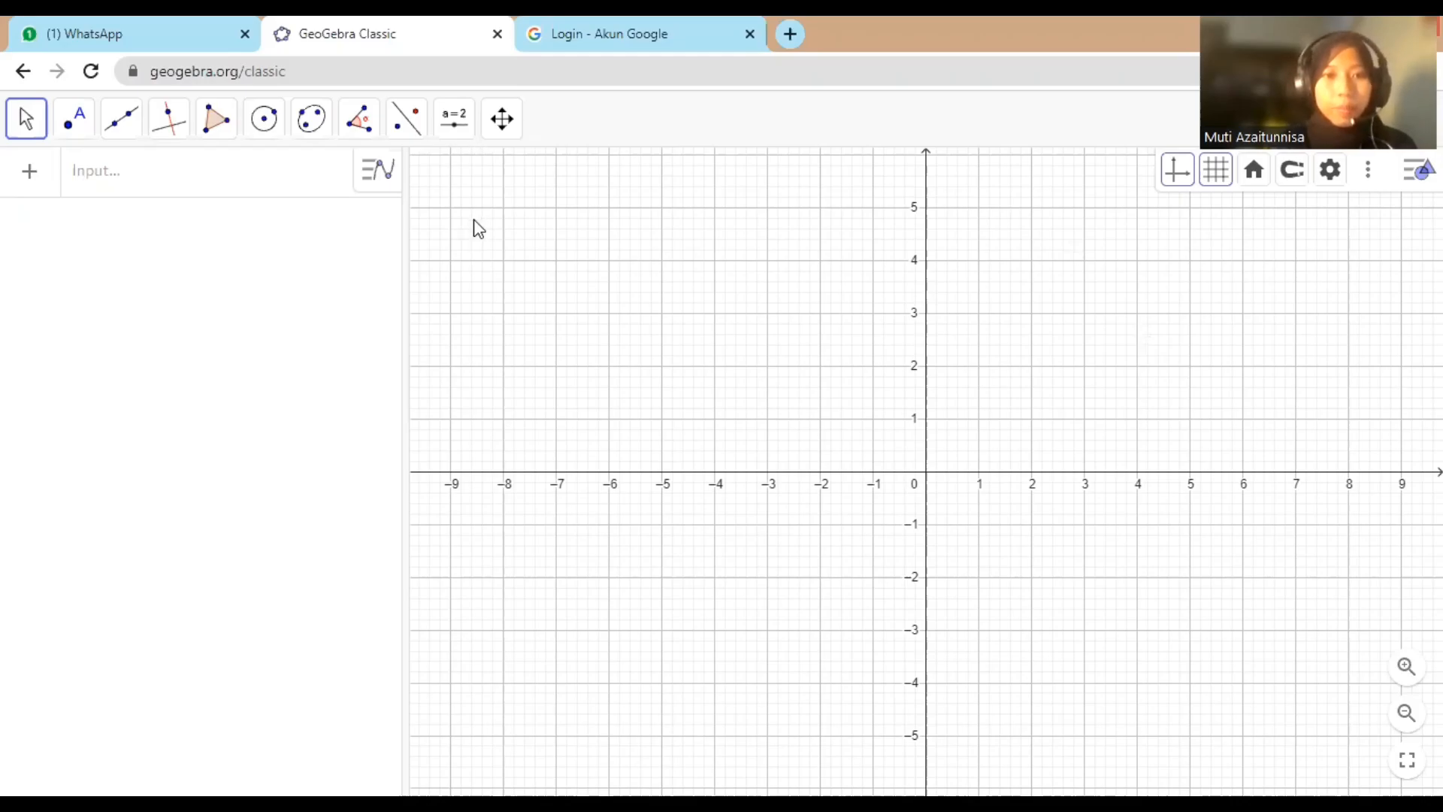
# Step: Place the text "hitunglah volume dan luas permukaan balok yang memiliki panjang 5 cm,lebar 2 cm,dan tinggi 6 cm" in the graphics area near y = 5
pyautogui.click(454, 139)
pyautogui.click(585, 369)
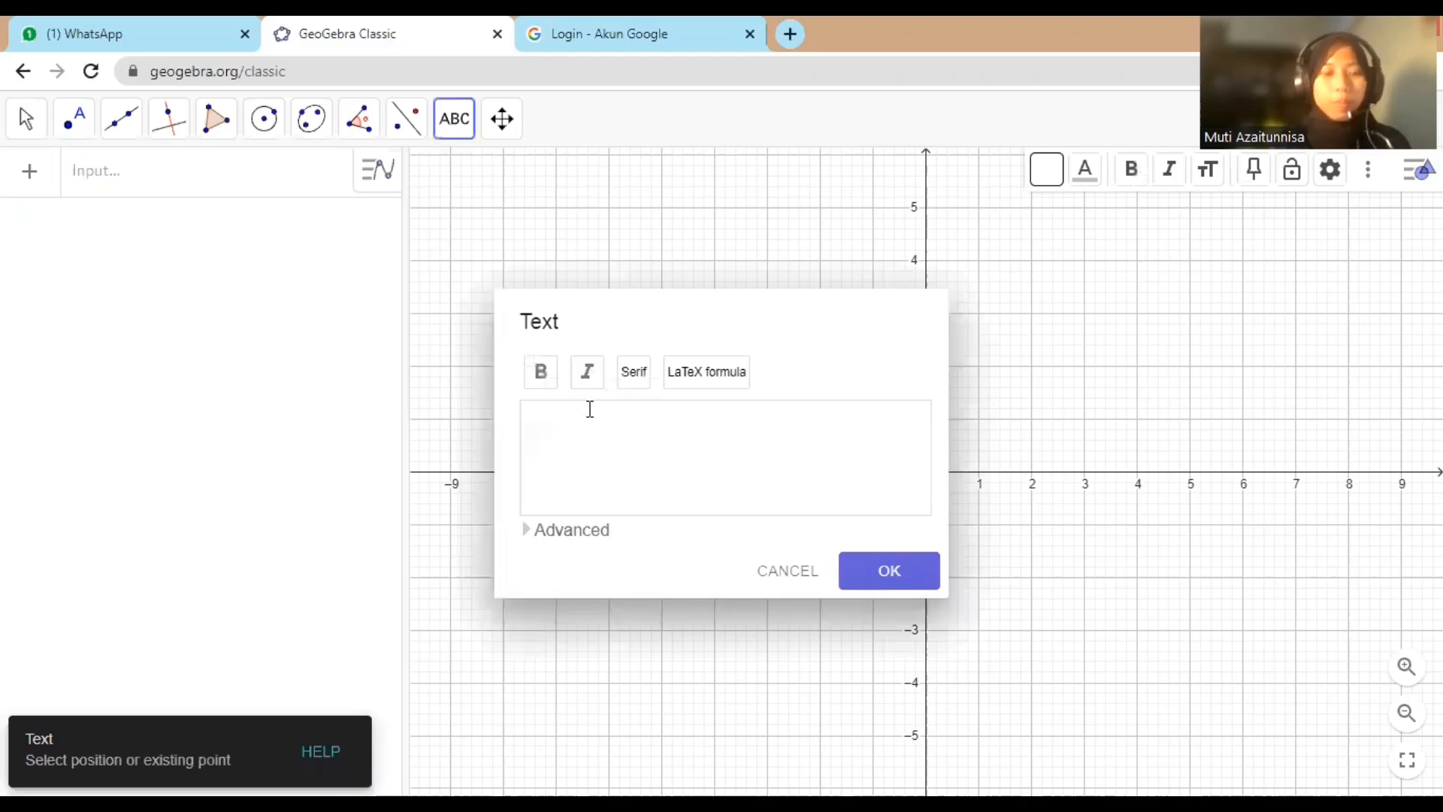
pyautogui.click(590, 409)
pyautogui.write('hitunglah volume dan ')
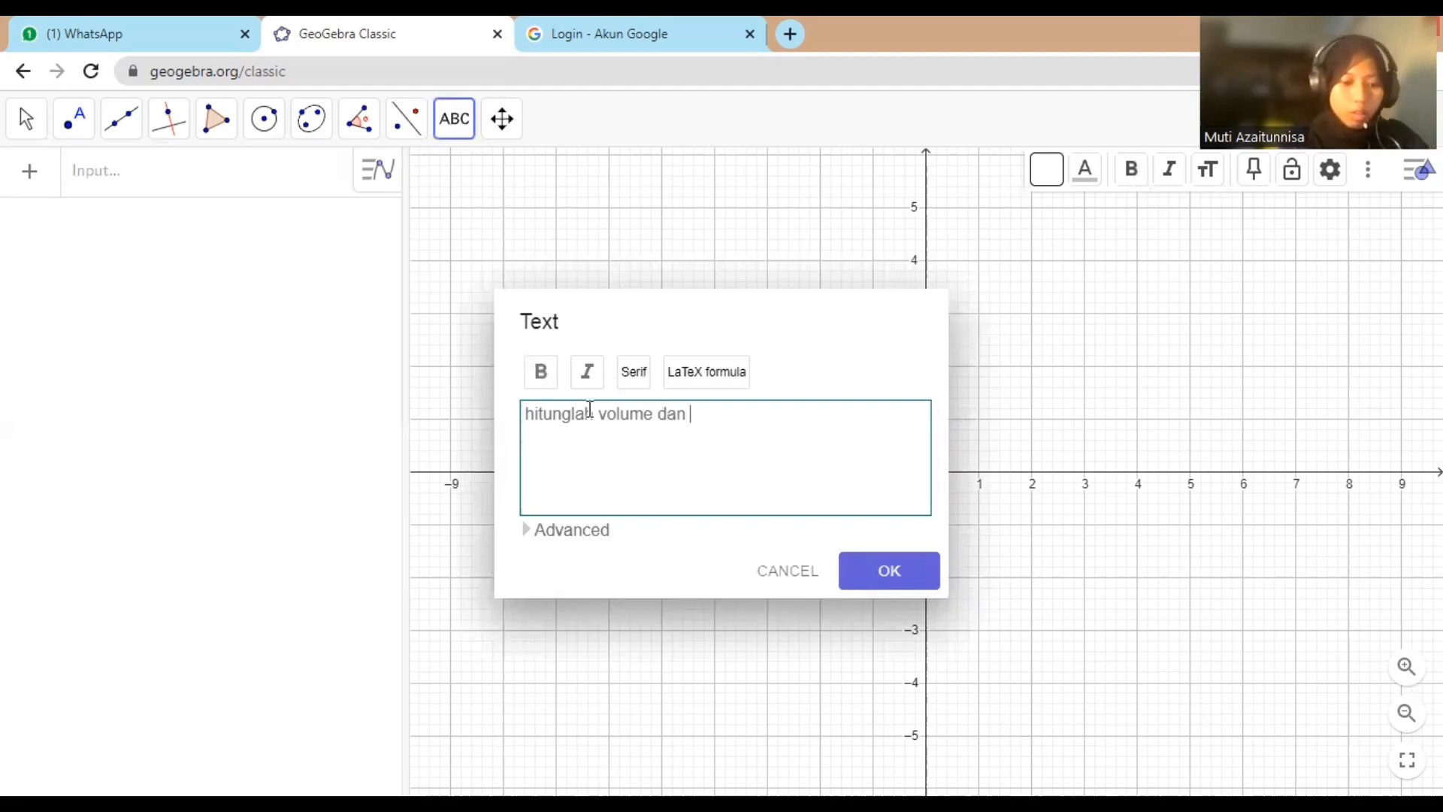
pyautogui.write('luas')
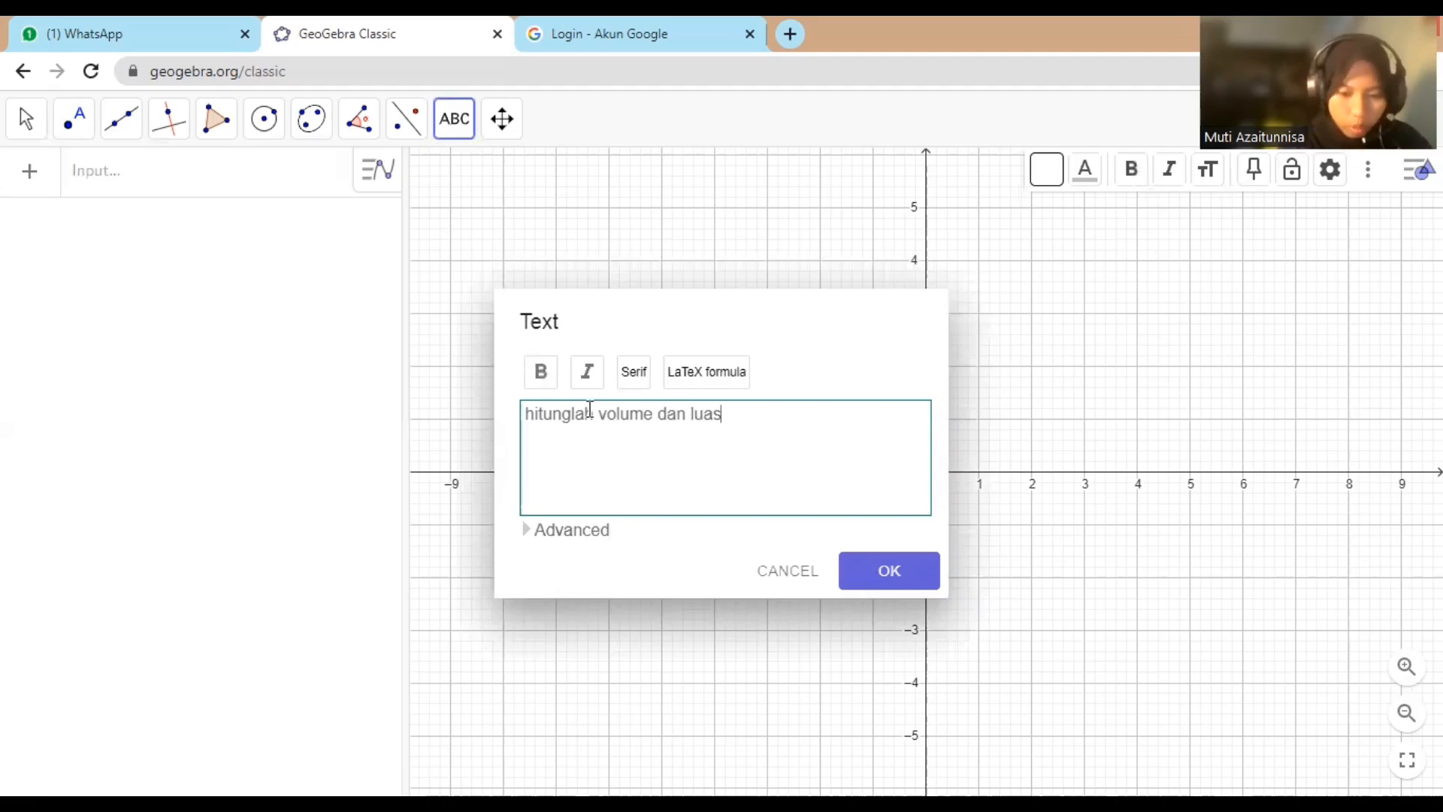
pyautogui.write(' permukaan b')
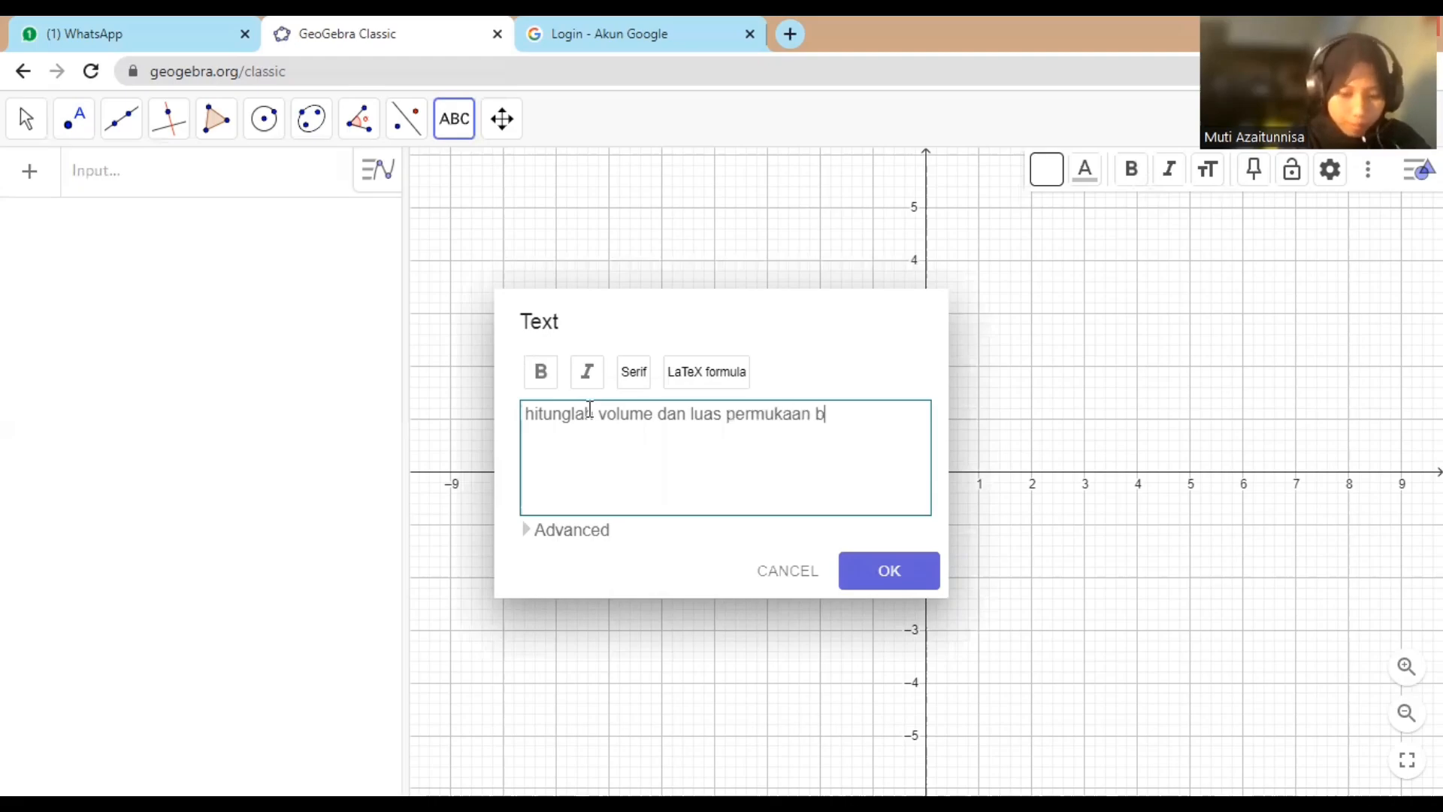
pyautogui.write('alok')
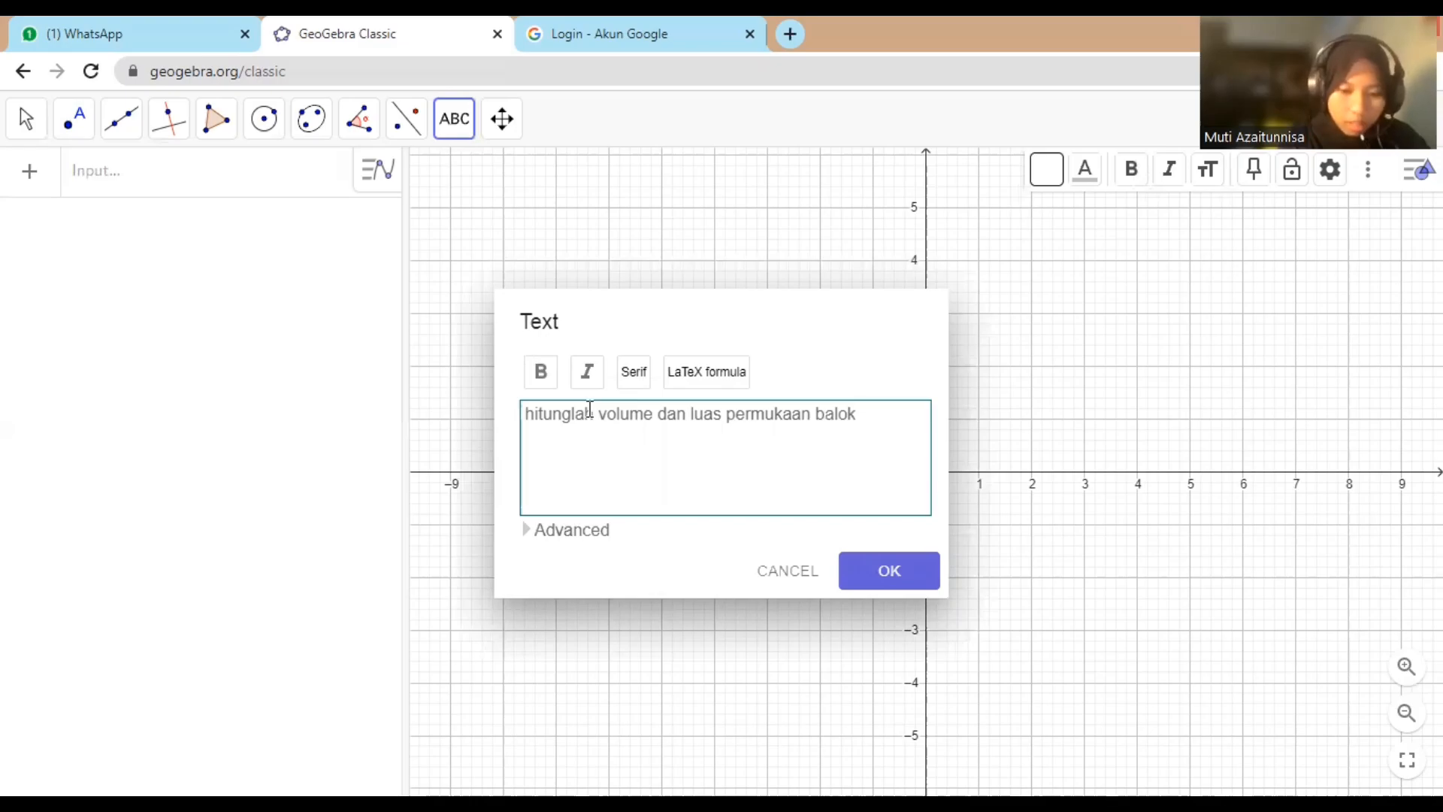
pyautogui.write(' y')
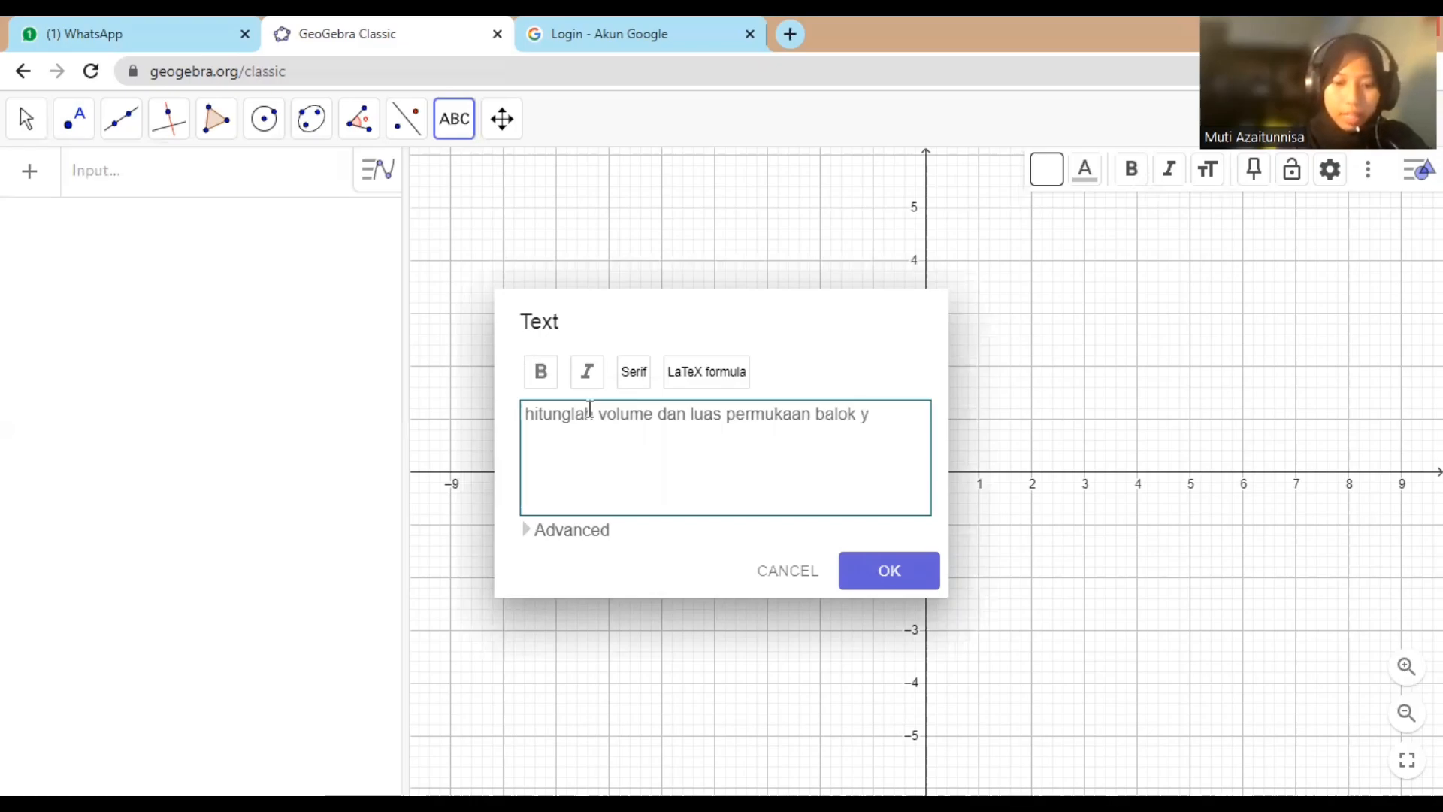
pyautogui.write('ang mem')
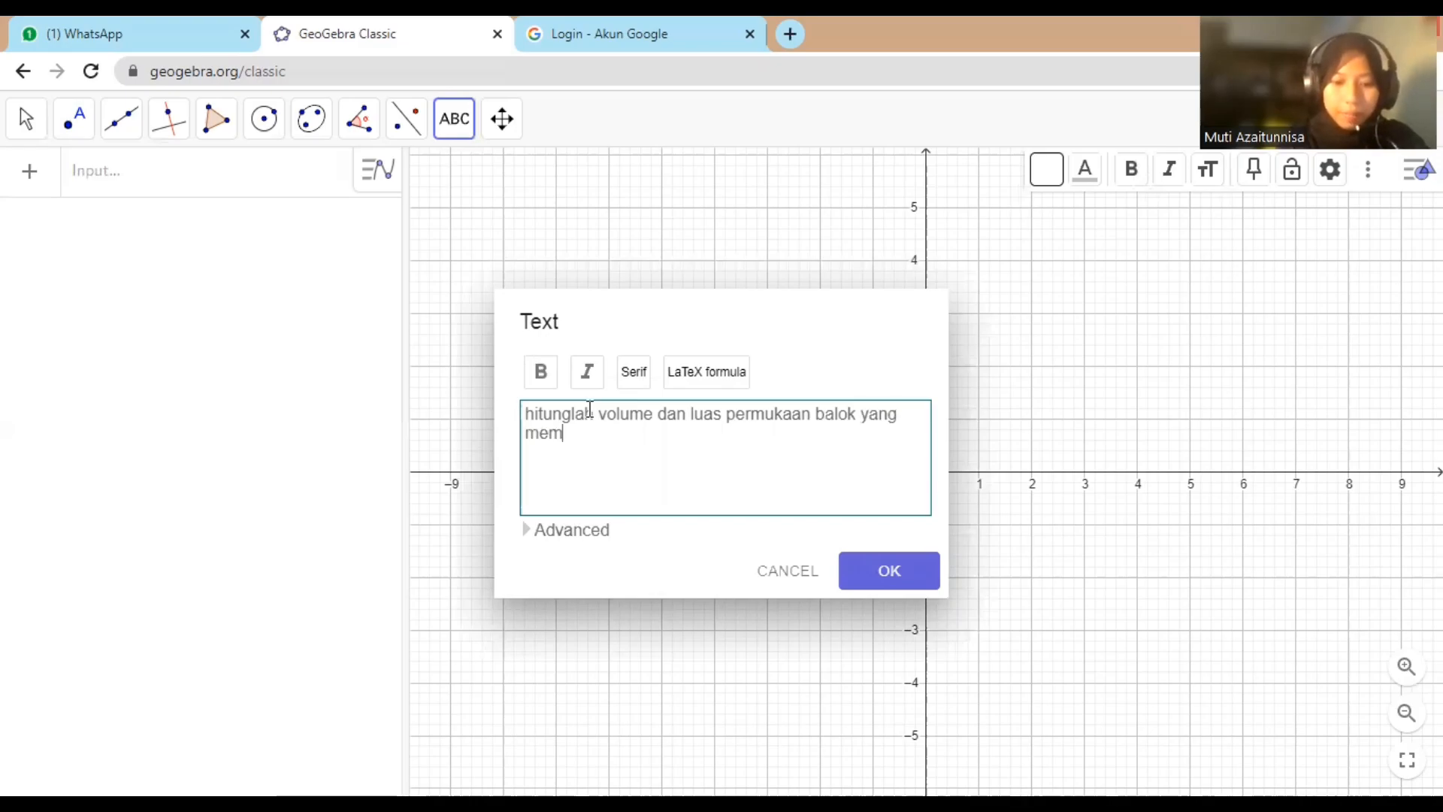
pyautogui.write('iliki panjang ')
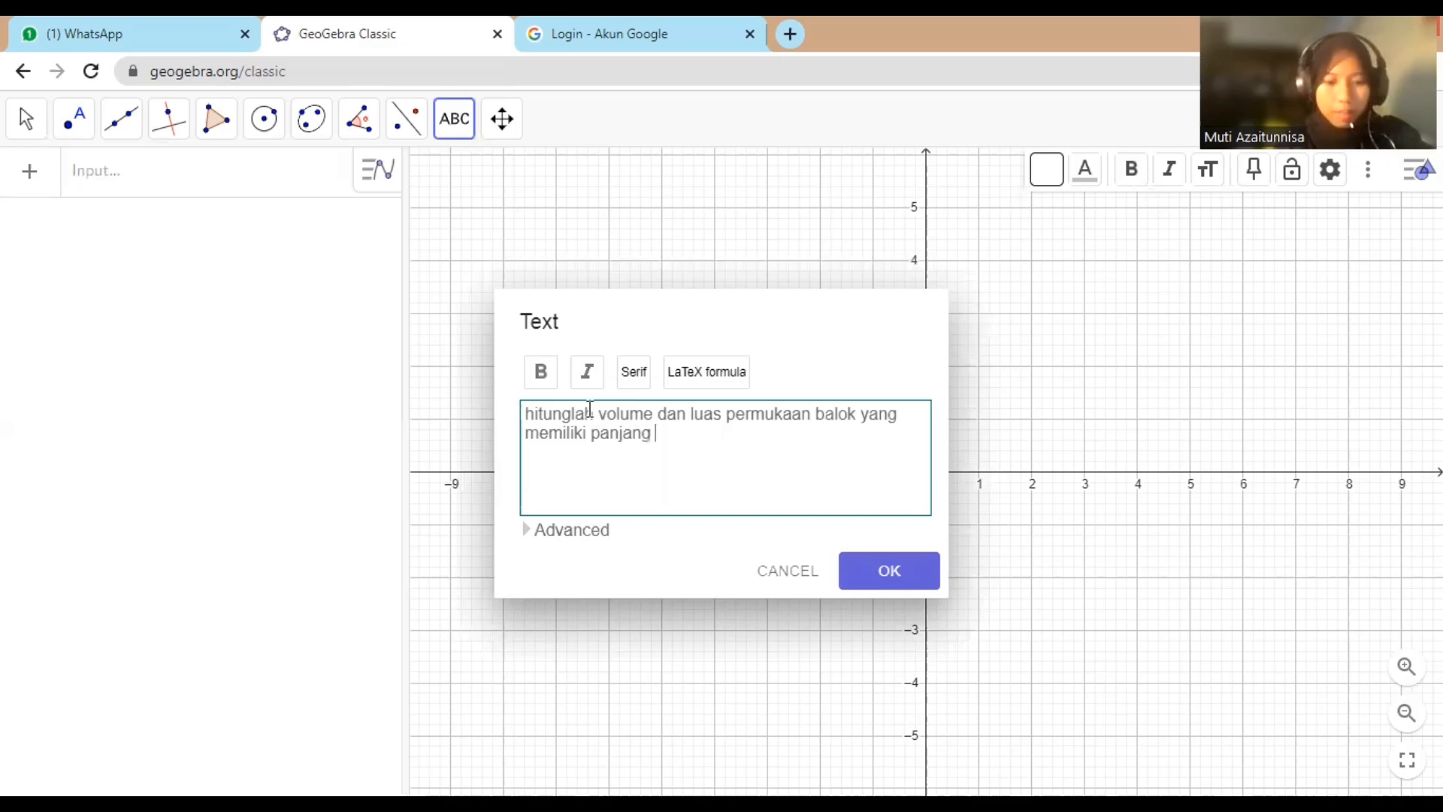
pyautogui.write('5 cm, l')
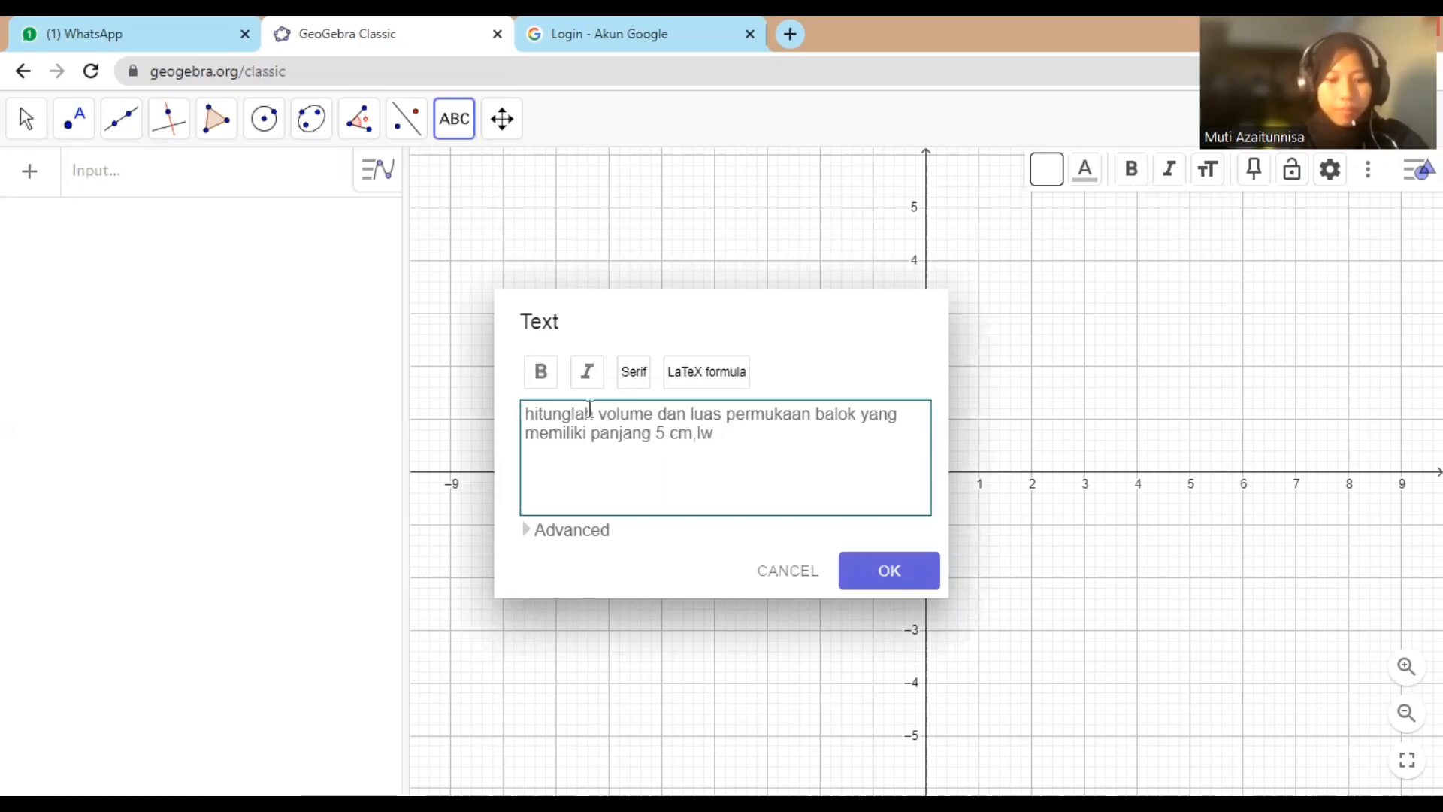
pyautogui.write('ebar')
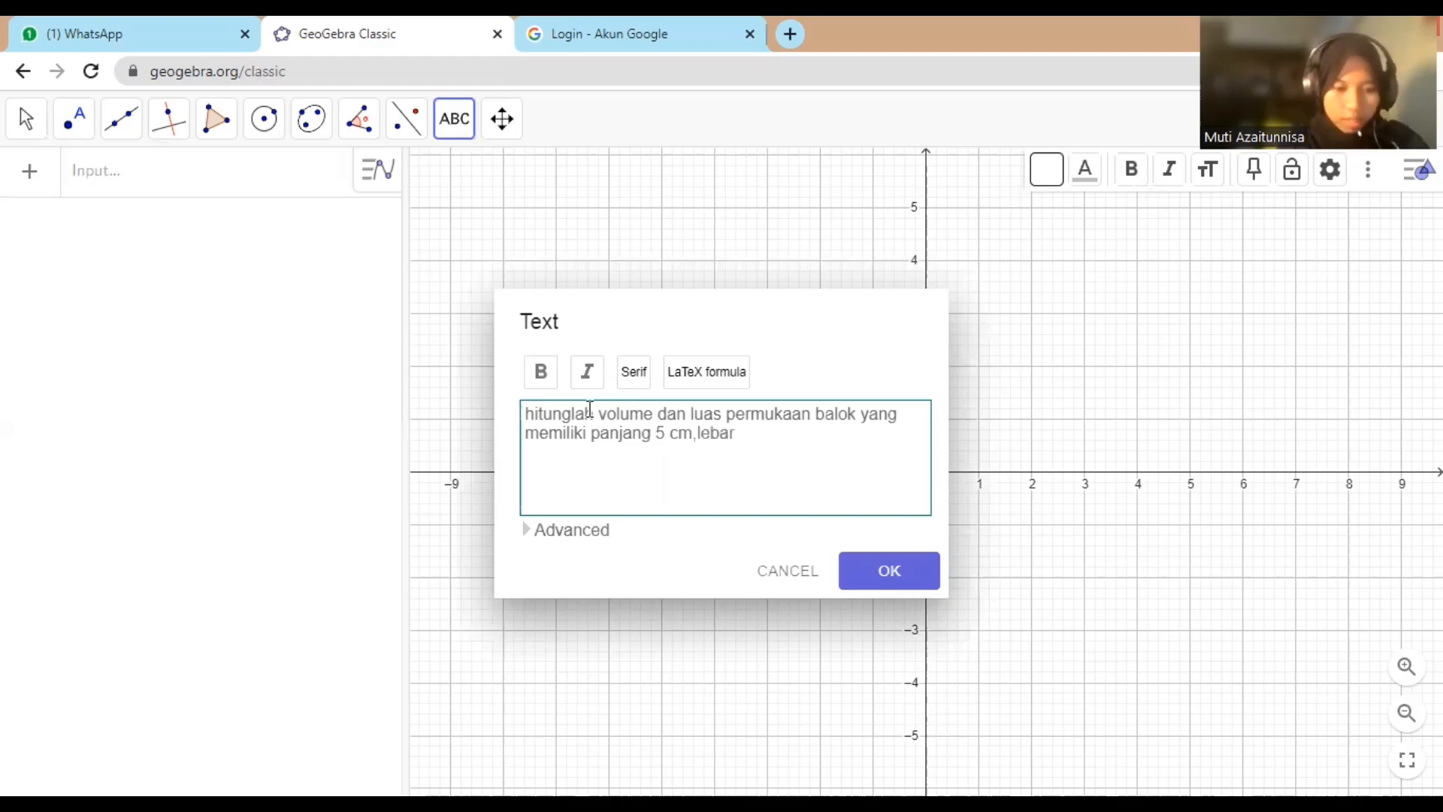
pyautogui.write(' 2 cm')
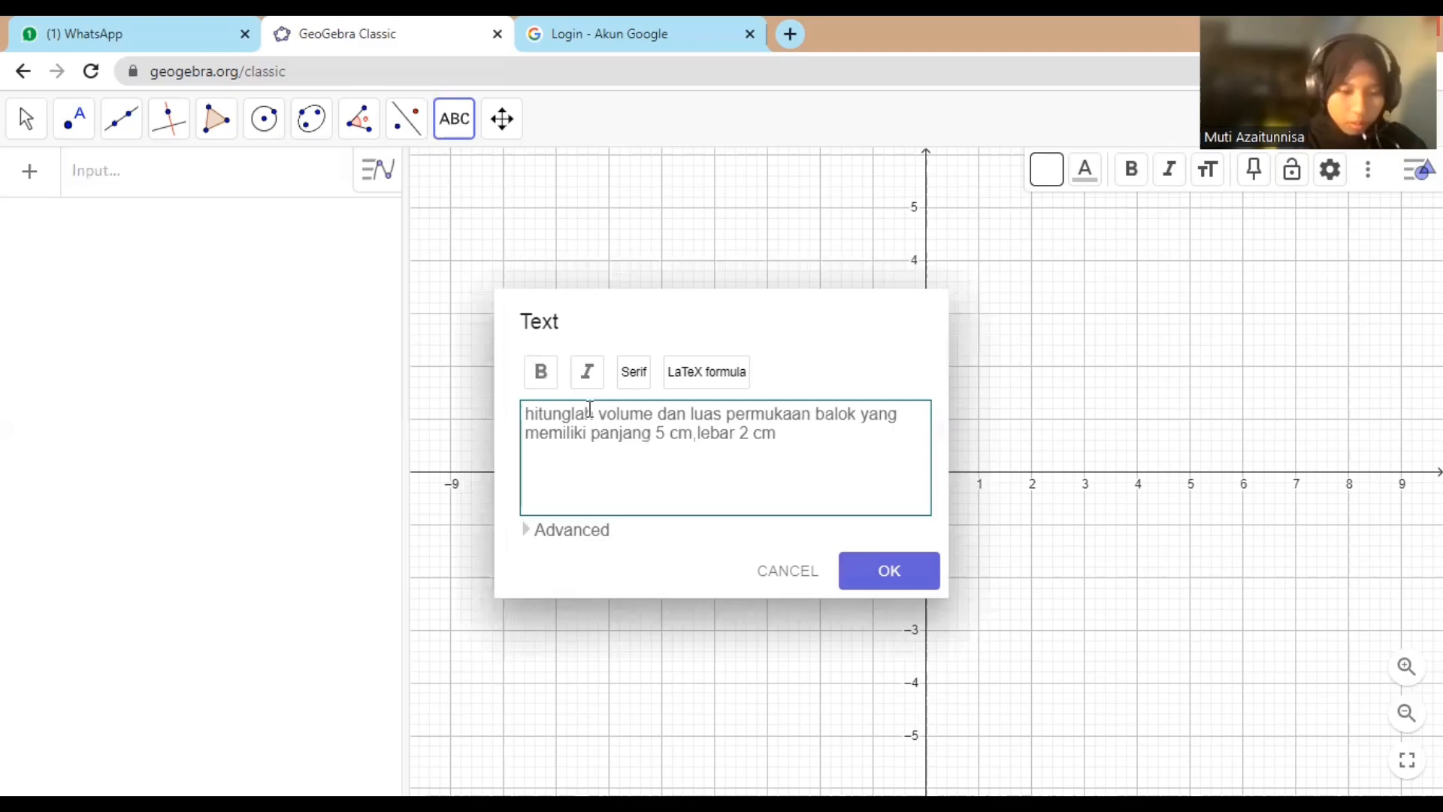
pyautogui.write(',dan tingg')
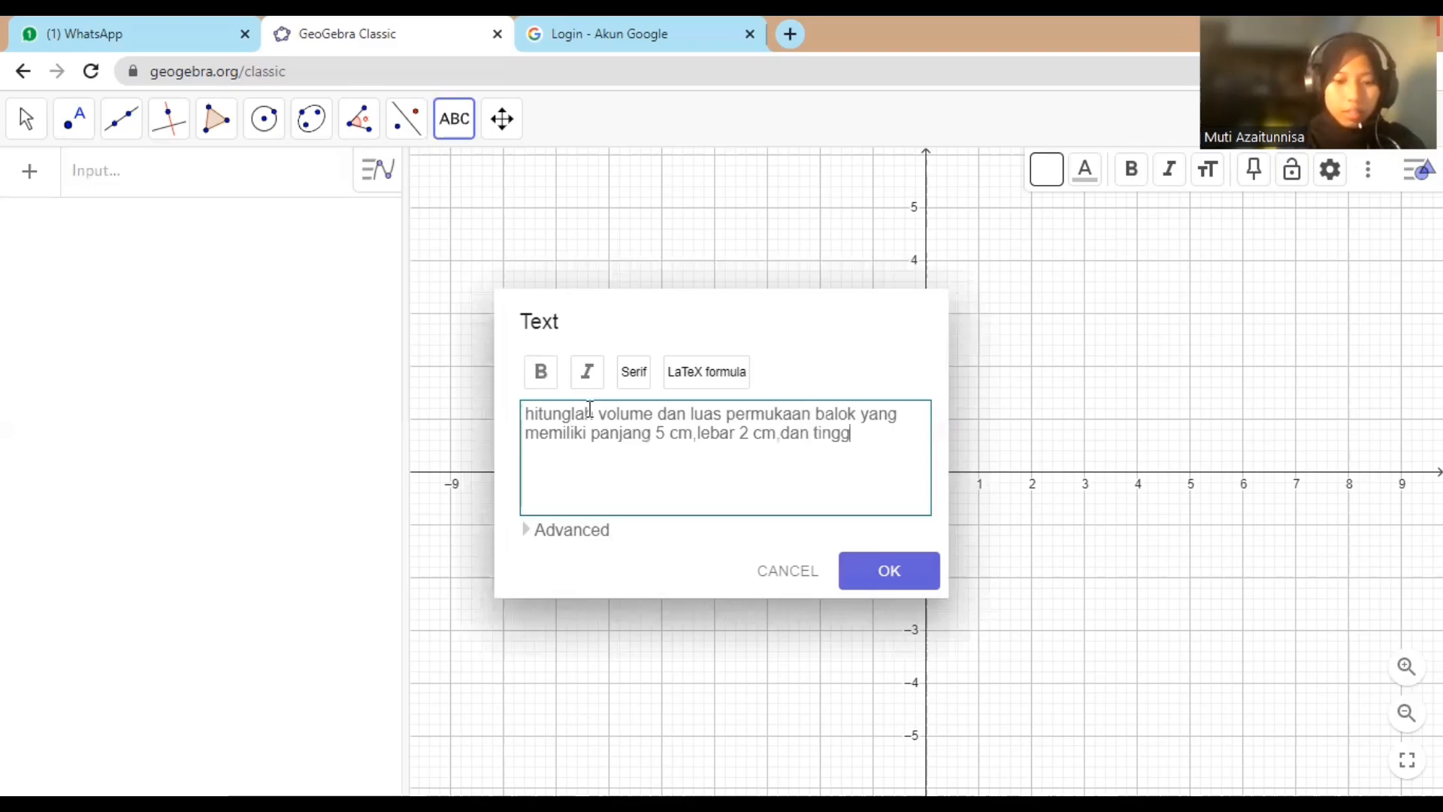
pyautogui.write('i 6 cm')
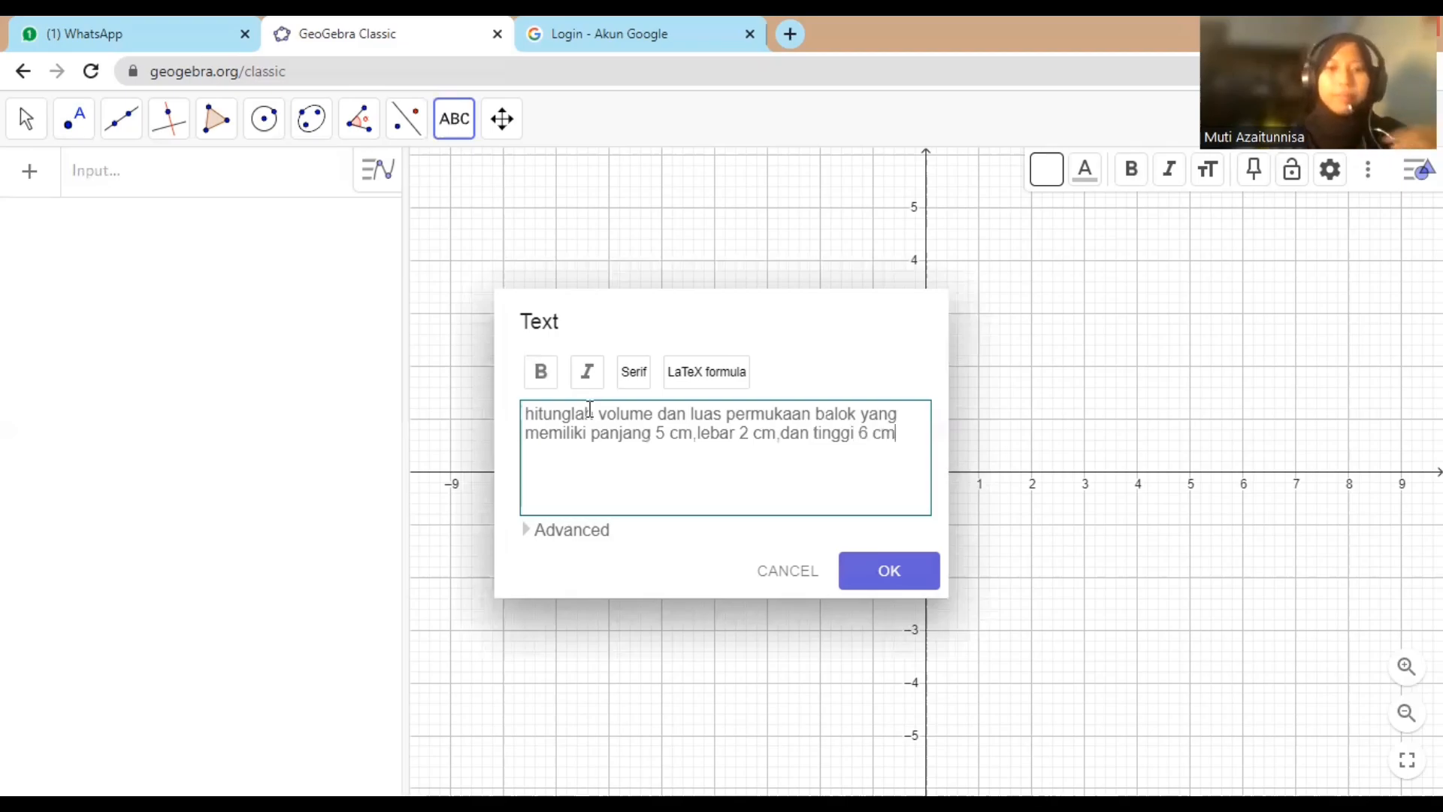
pyautogui.click(869, 574)
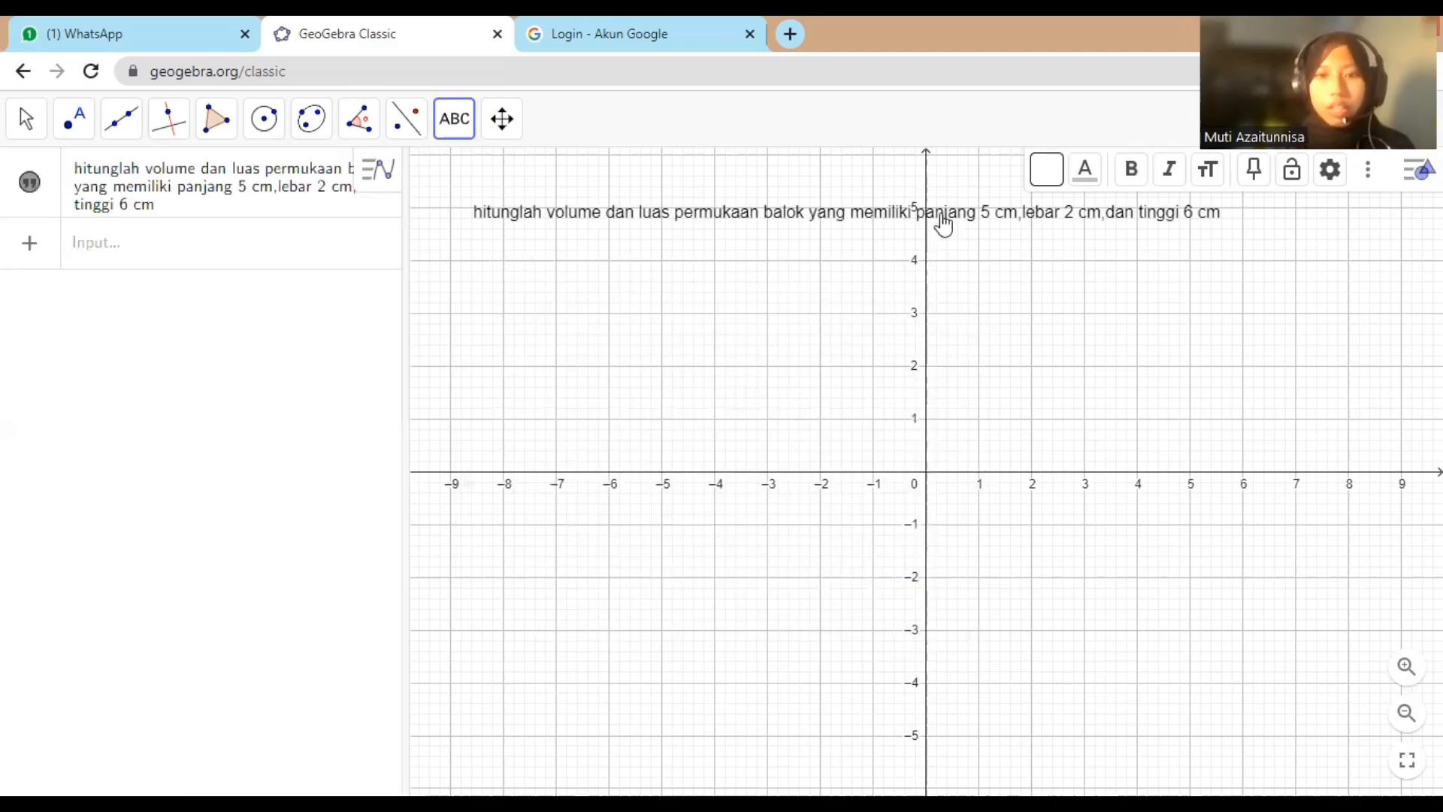
# Step: Move the question text up and to the left, to just above y = 6
pyautogui.click(808, 564)
pyautogui.click(789, 219)
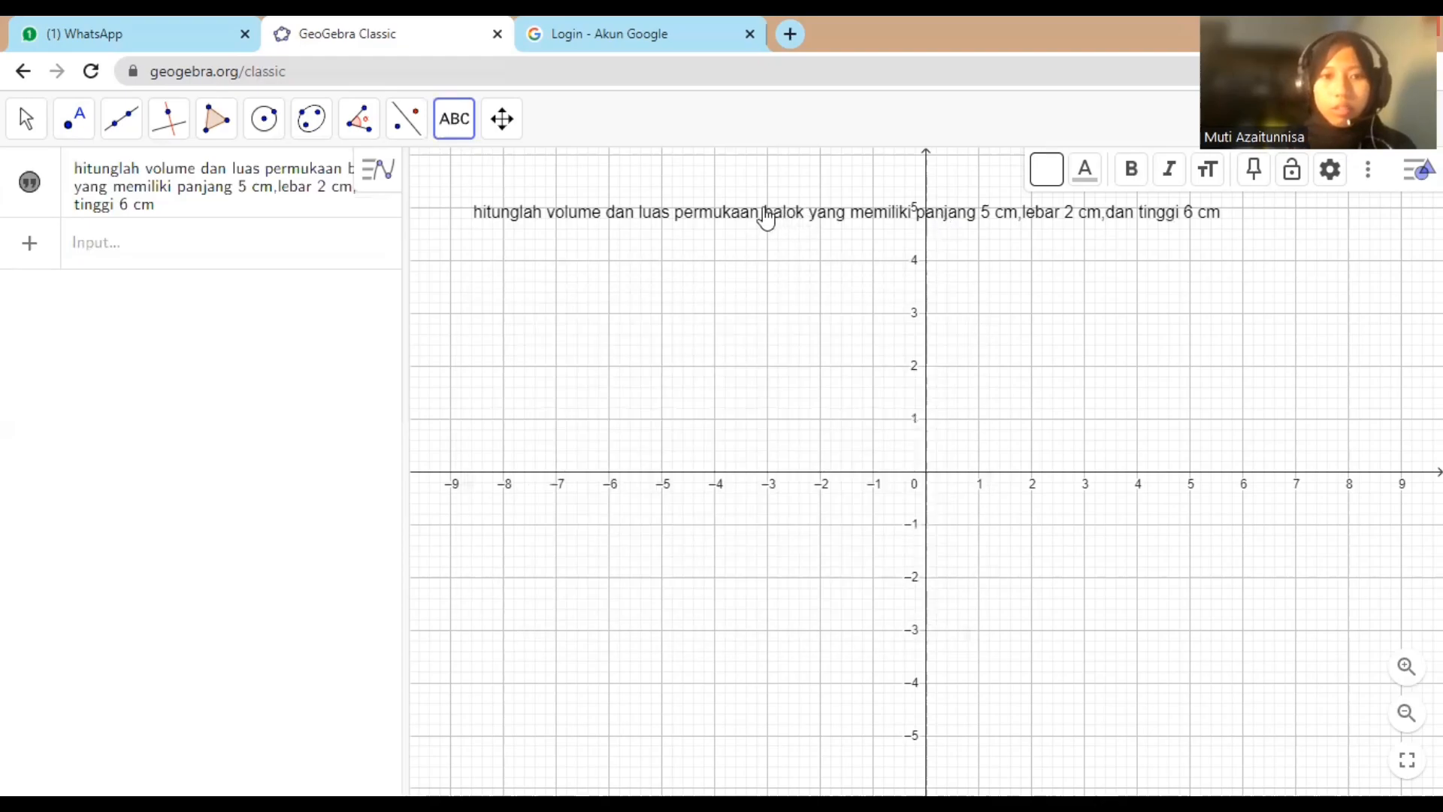
pyautogui.click(765, 218)
pyautogui.moveTo(740, 152)
pyautogui.mouseDown()
pyautogui.moveTo(718, 177)
pyautogui.moveTo(715, 159)
pyautogui.mouseUp()
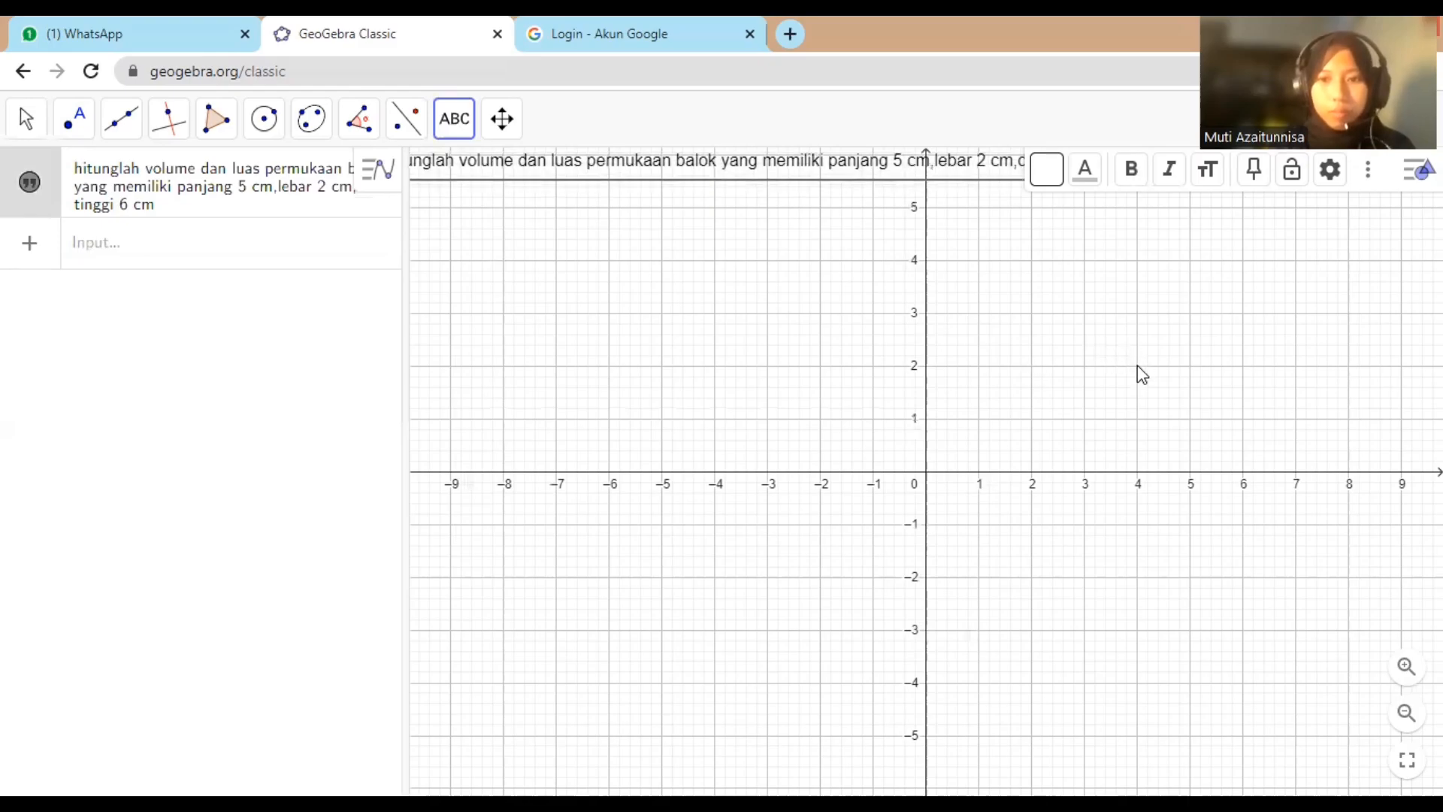
pyautogui.click(771, 496)
pyautogui.click(793, 568)
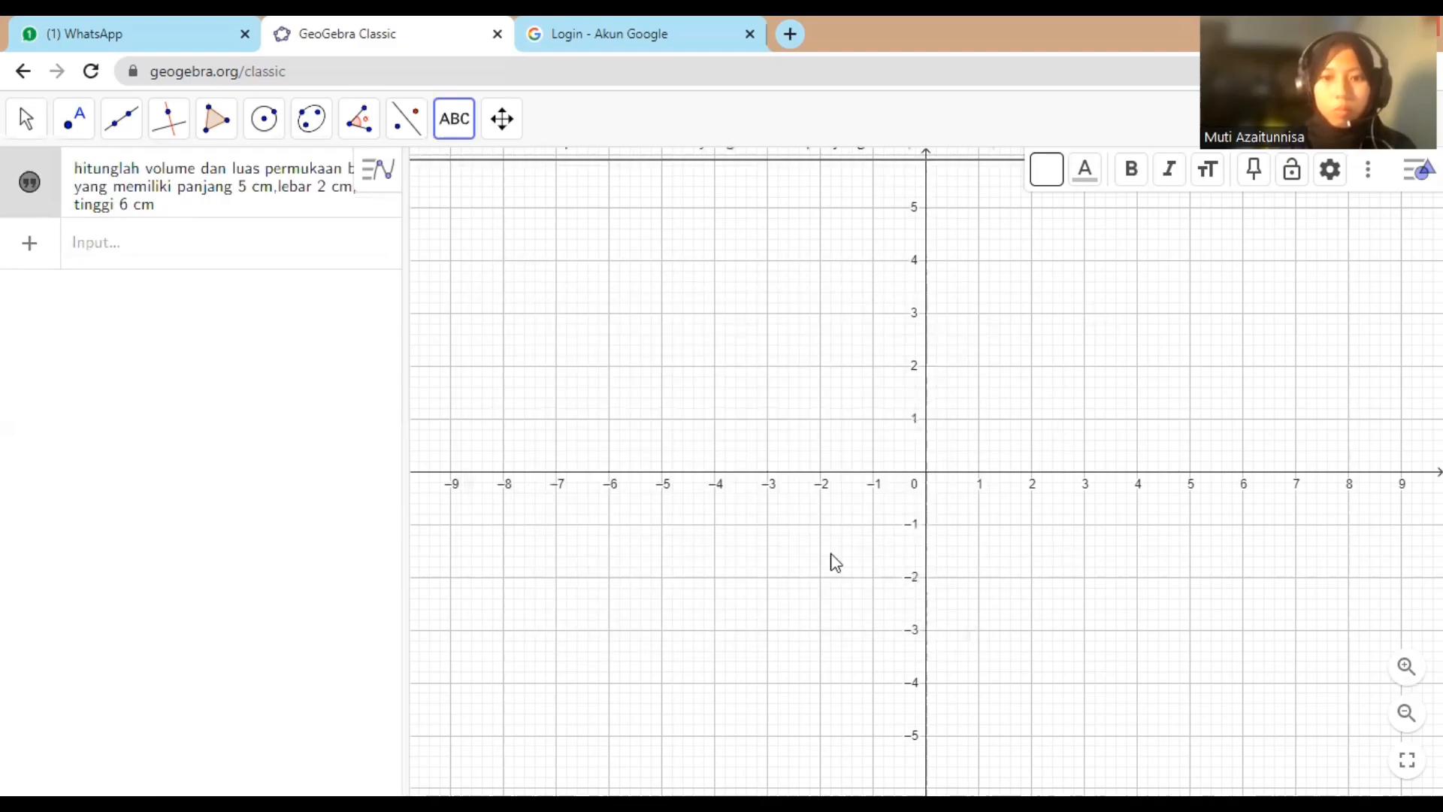
pyautogui.click(793, 575)
# Step: Move the question text up and to the left, to between y = 8 and y = 9 beside the y-axis
pyautogui.click(316, 140)
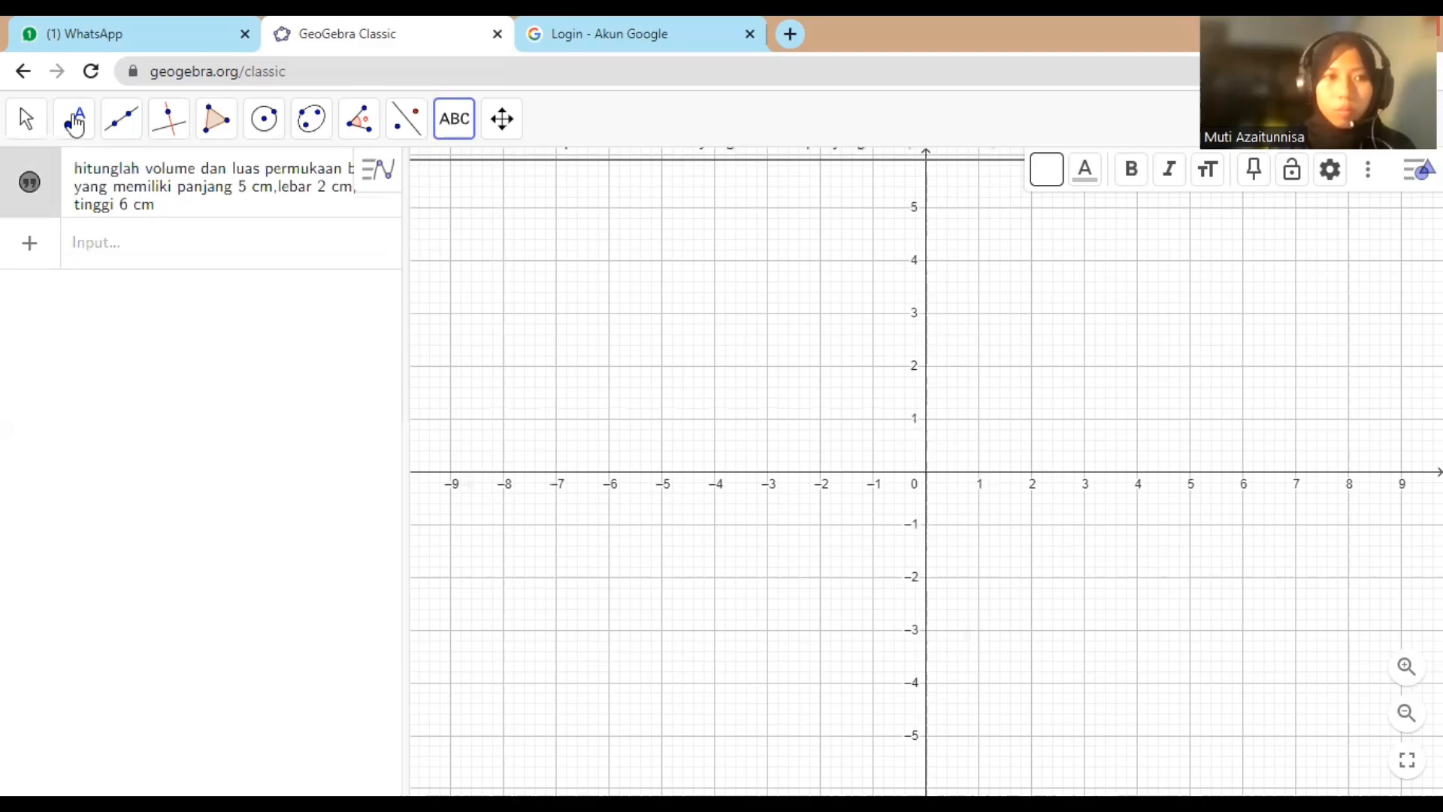
pyautogui.moveTo(1046, 474); pyautogui.dragTo(856, 608)
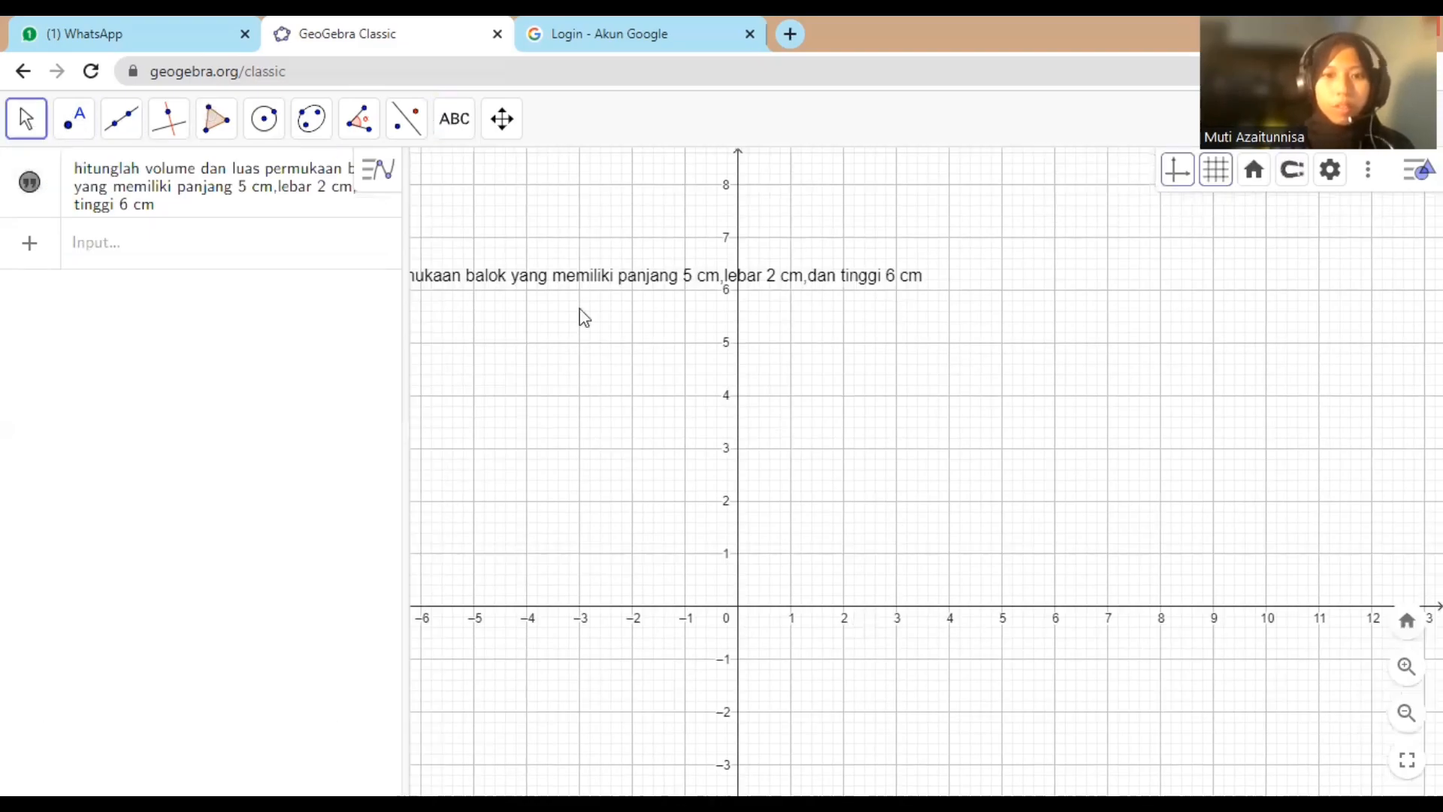
pyautogui.click(633, 331)
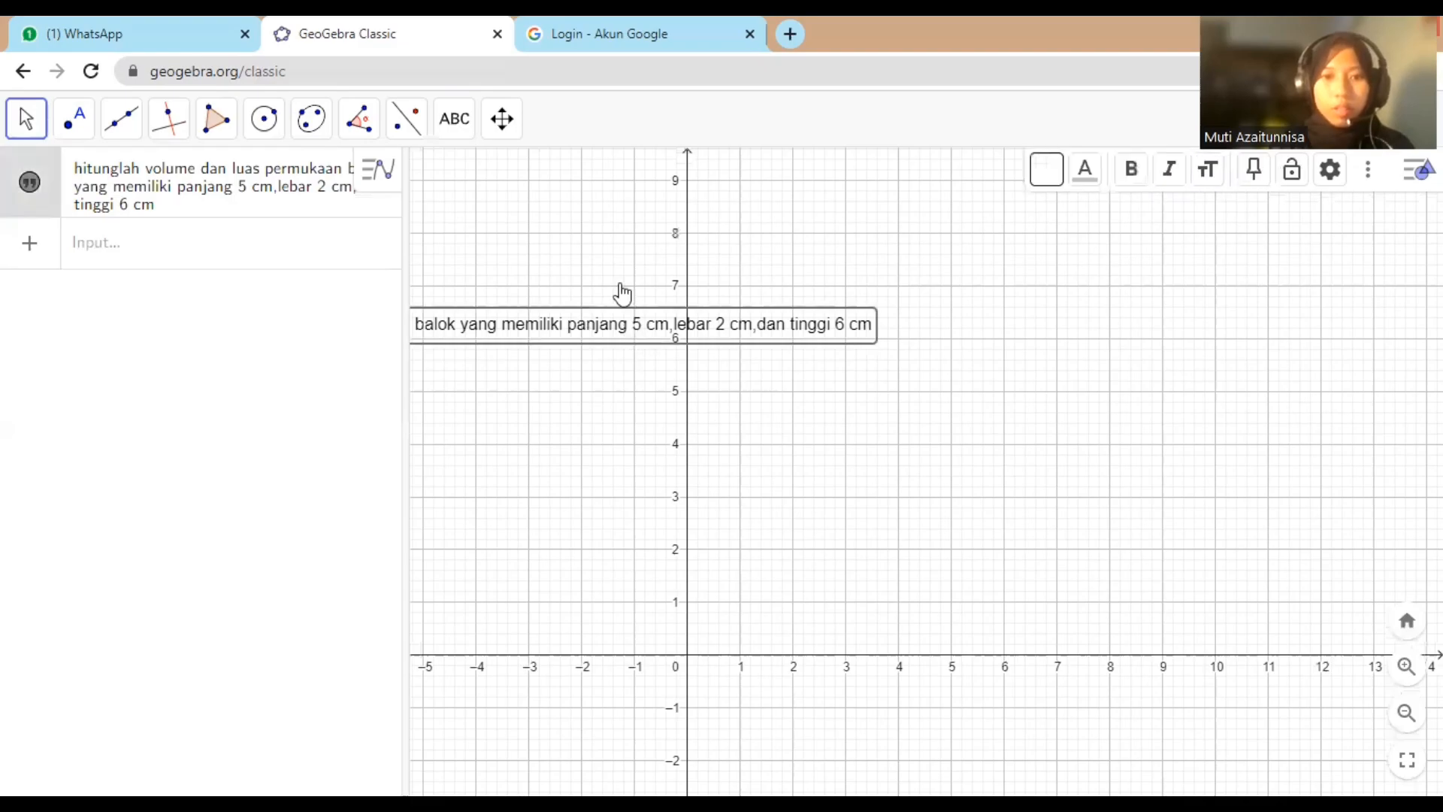
pyautogui.moveTo(620, 285); pyautogui.dragTo(598, 227)
pyautogui.moveTo(414, 263); pyautogui.dragTo(457, 194)
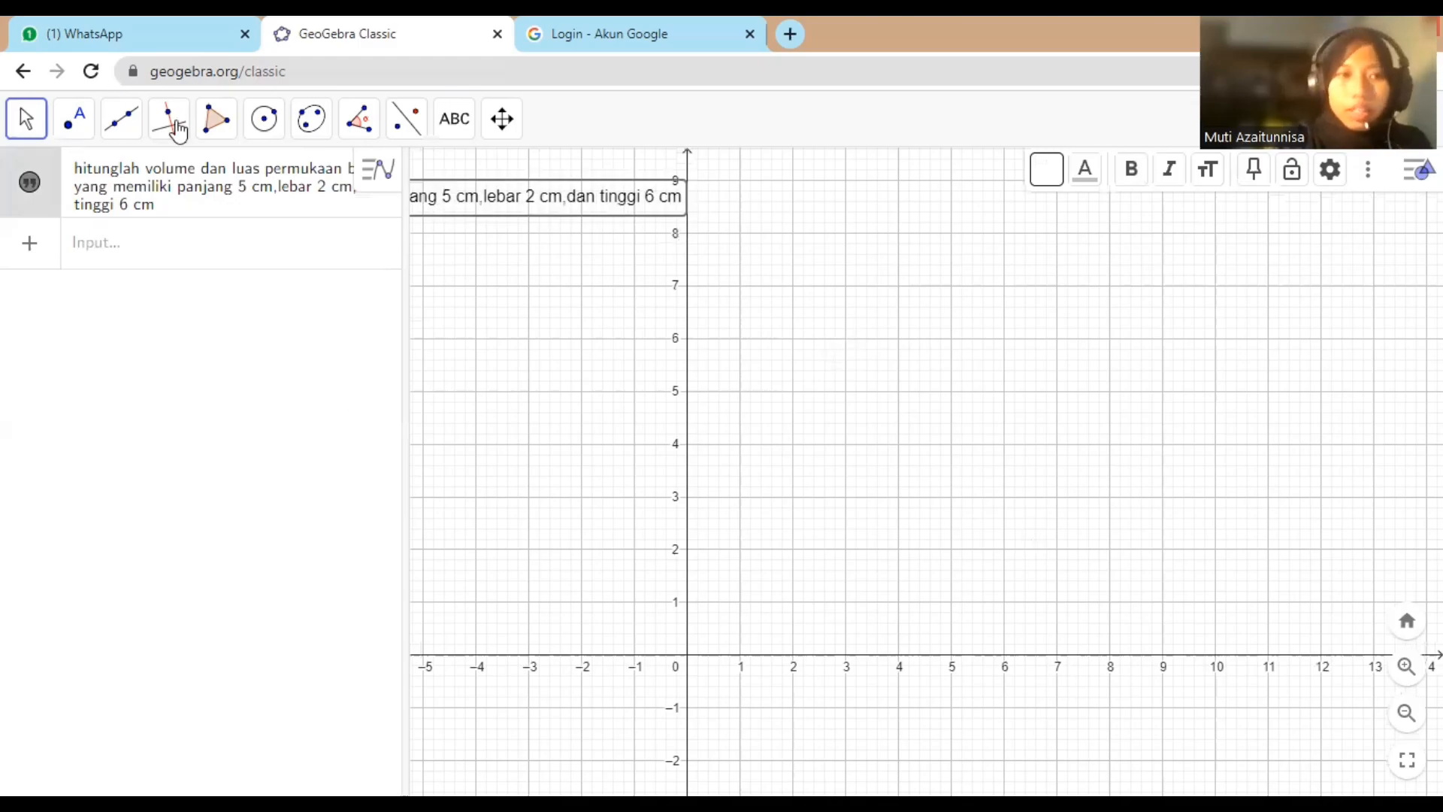
pyautogui.click(214, 120)
pyautogui.click(285, 186)
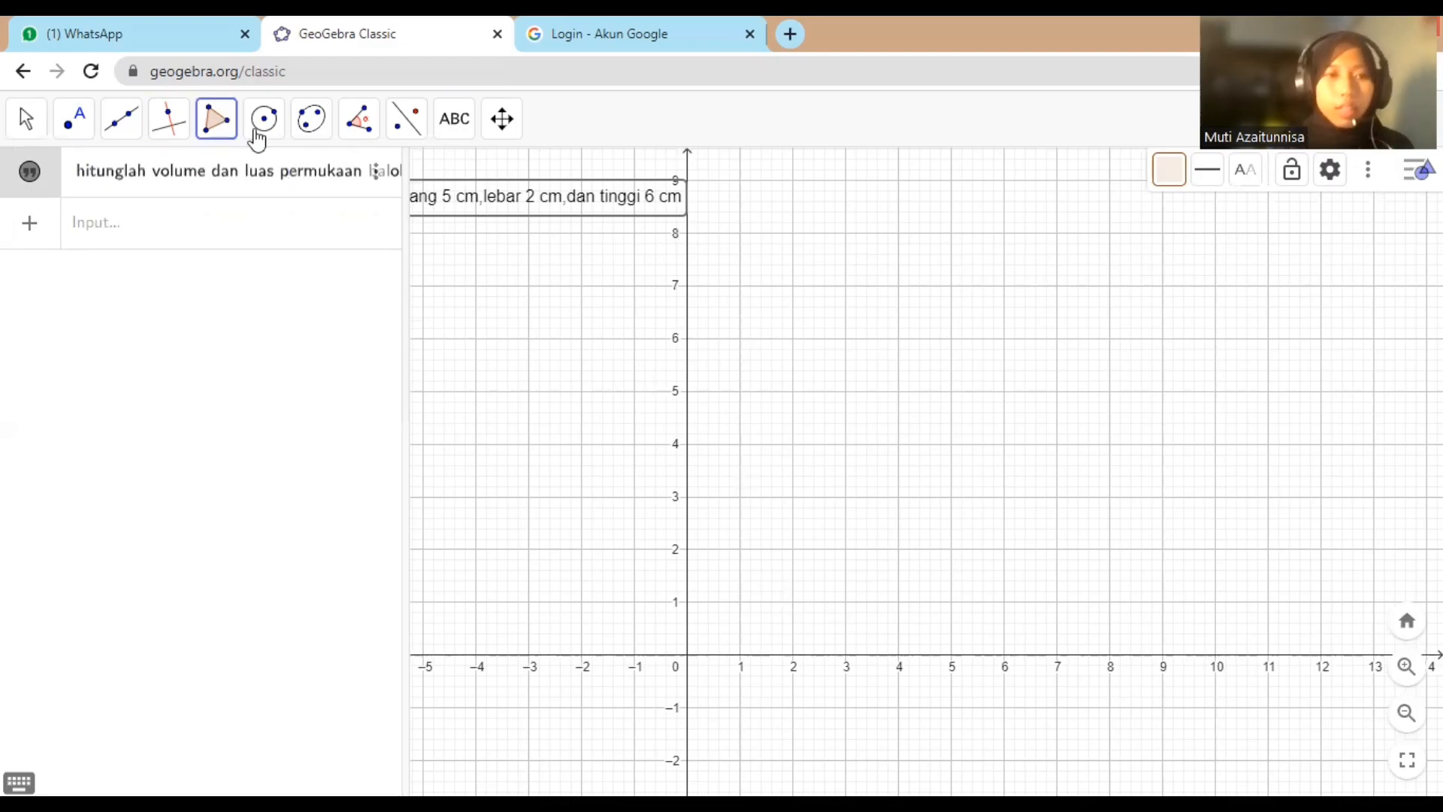
pyautogui.click(217, 120)
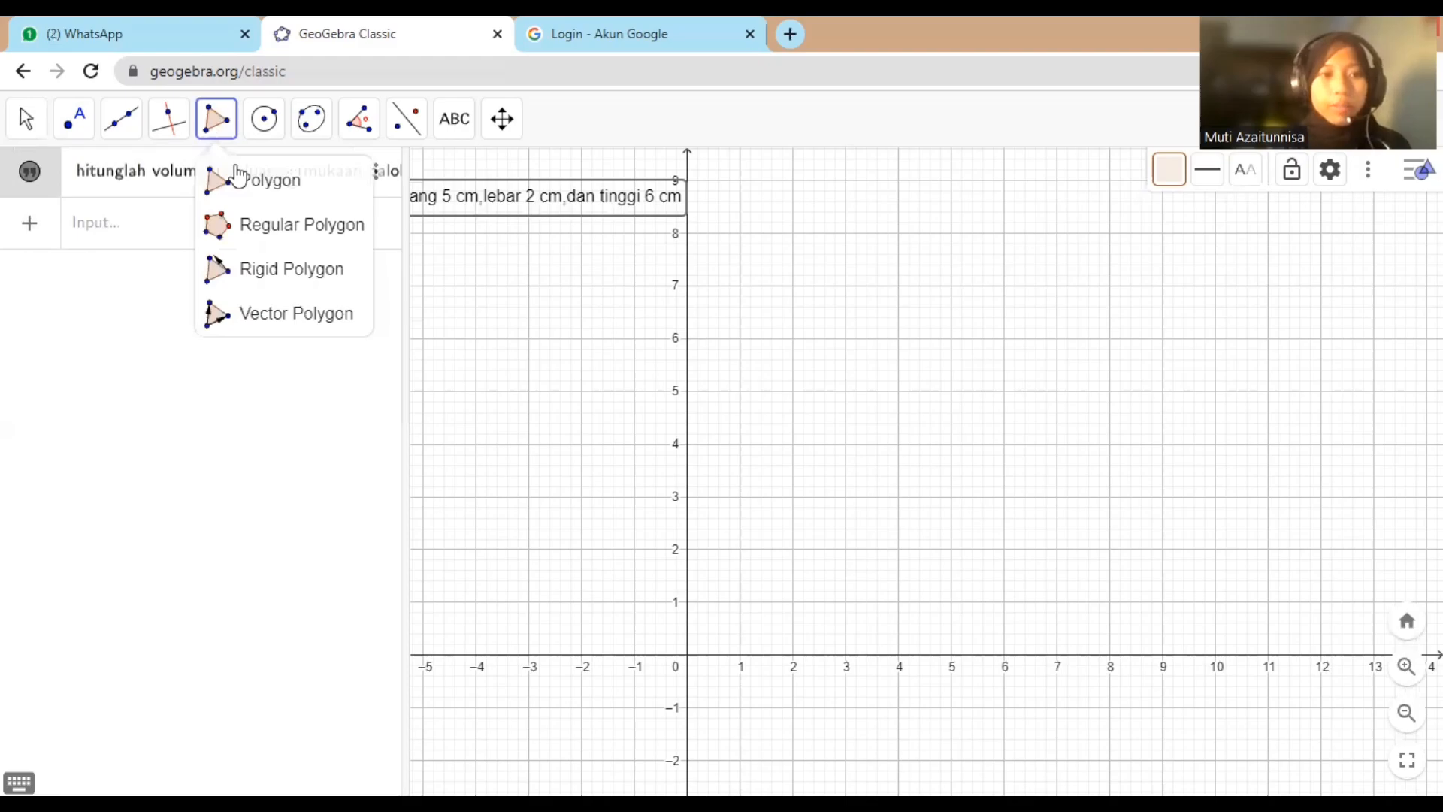
pyautogui.click(740, 604)
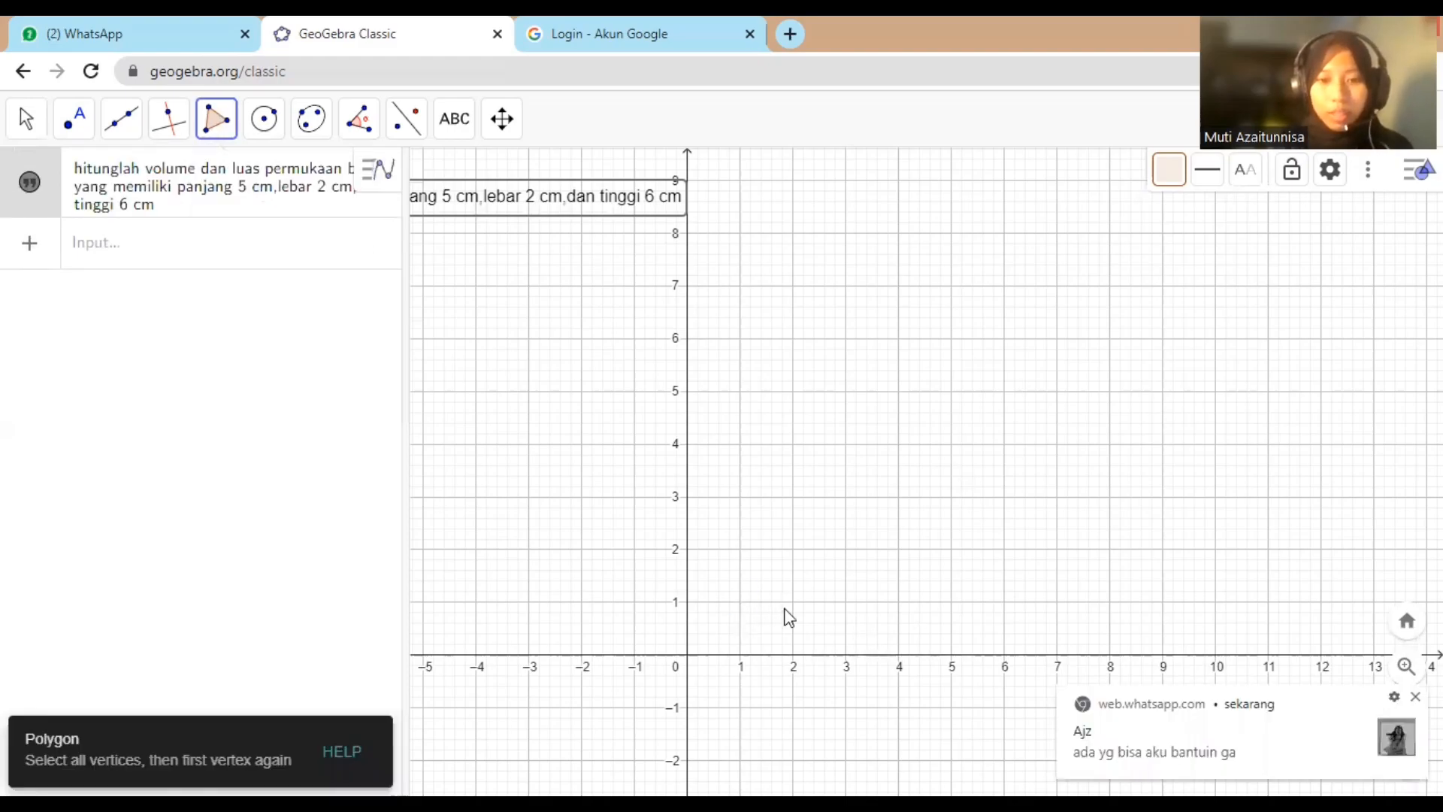
pyautogui.click(1004, 602)
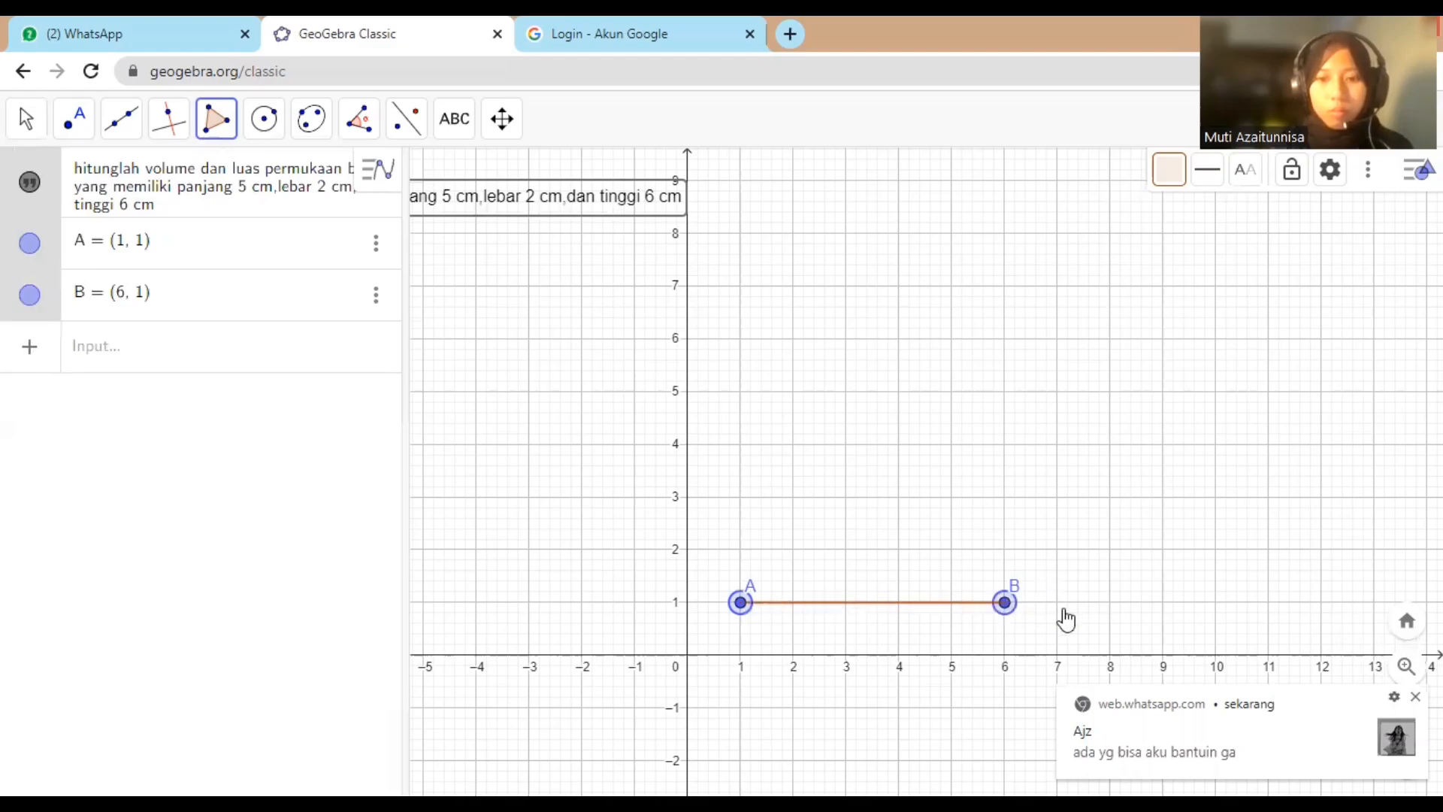
pyautogui.rightClick(1006, 602)
pyautogui.click(1041, 723)
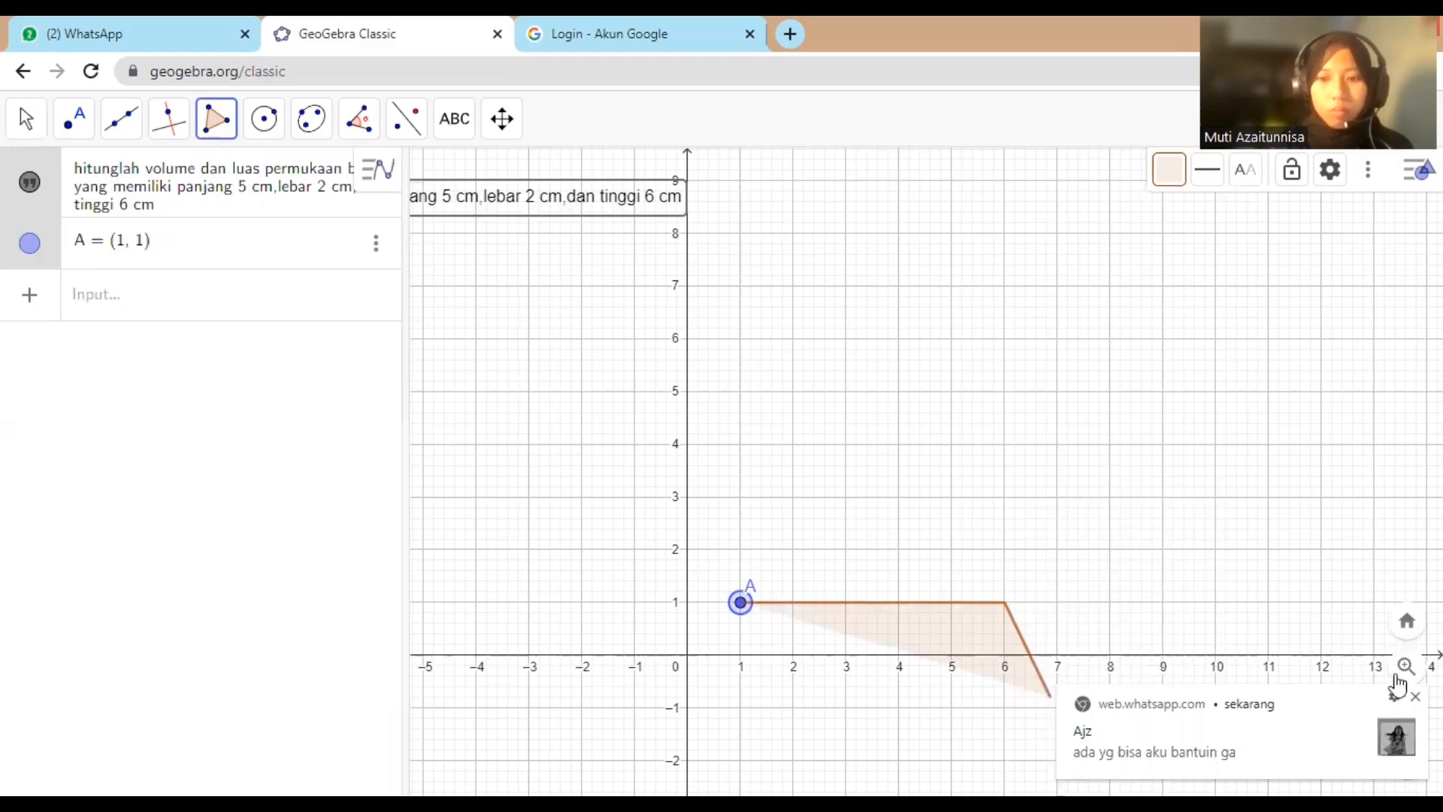
pyautogui.click(854, 584)
pyautogui.rightClick(853, 584)
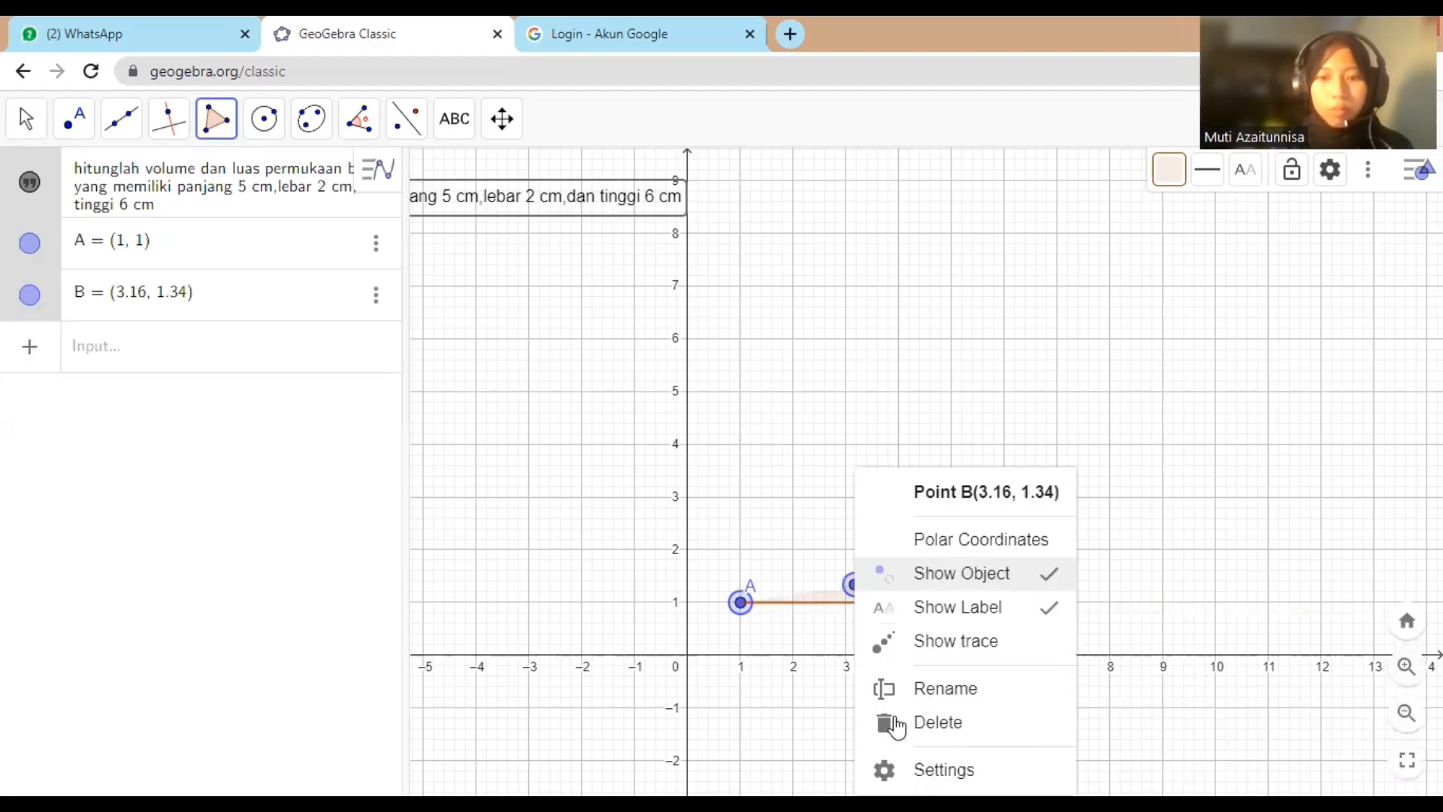
pyautogui.click(736, 645)
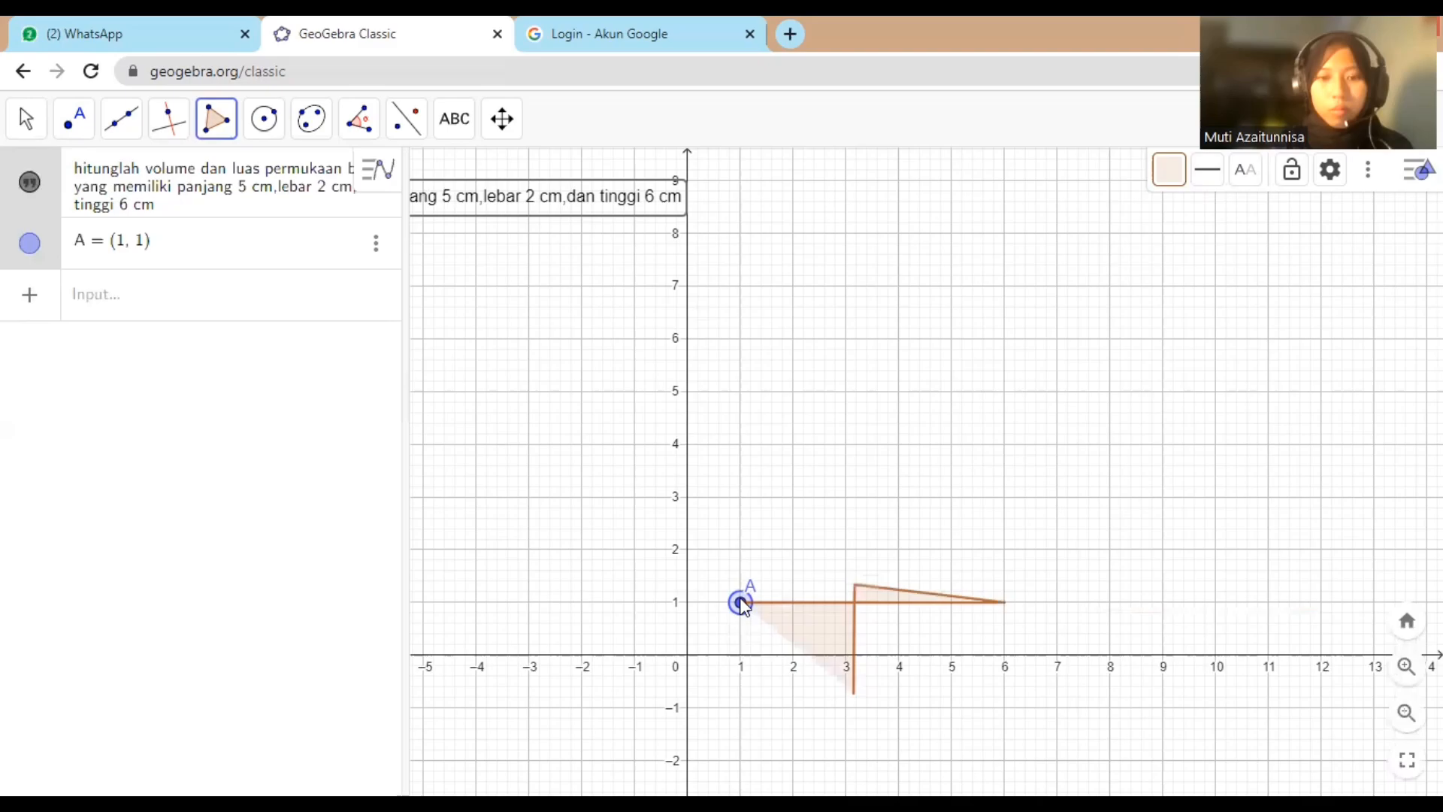
pyautogui.click(741, 602)
pyautogui.rightClick(740, 601)
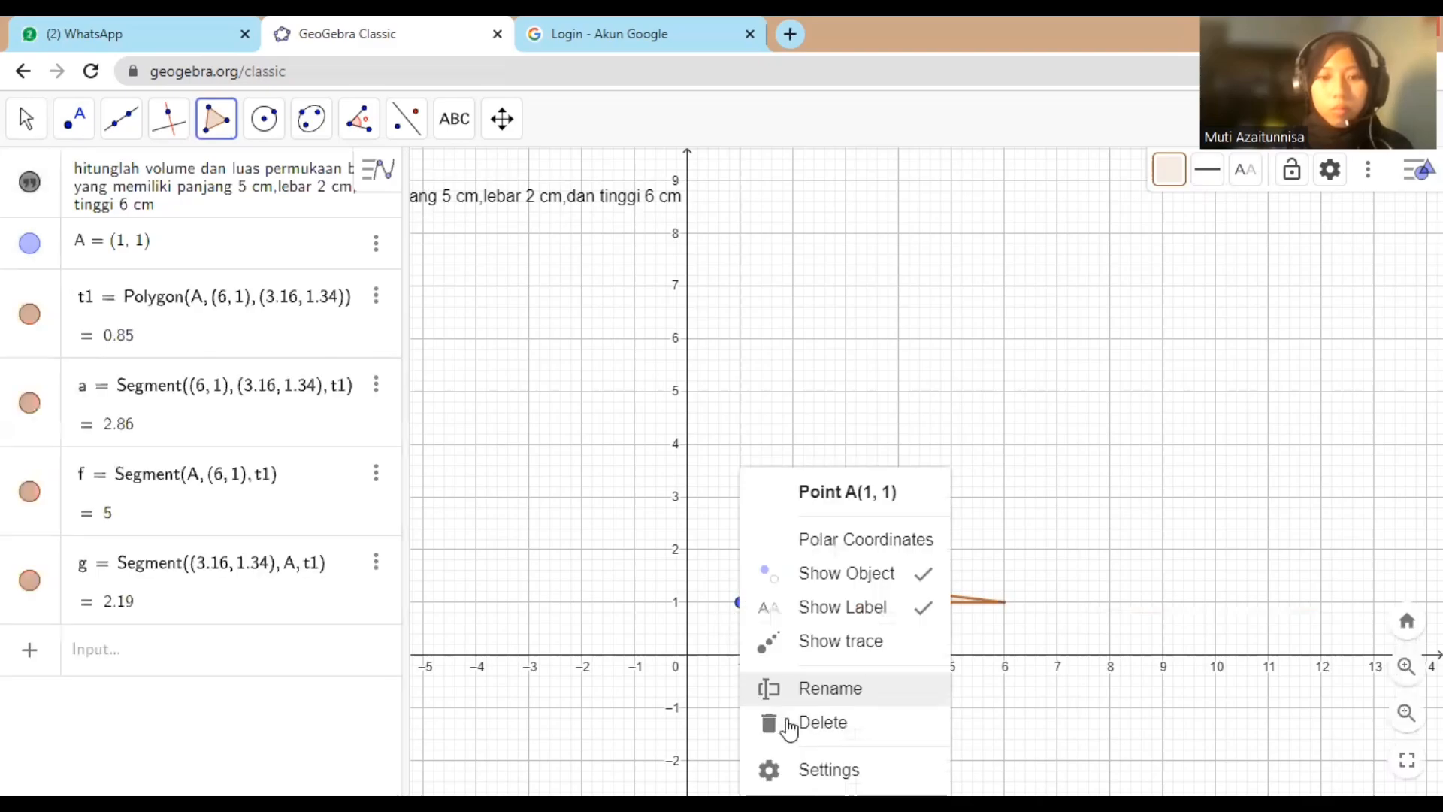
pyautogui.click(781, 725)
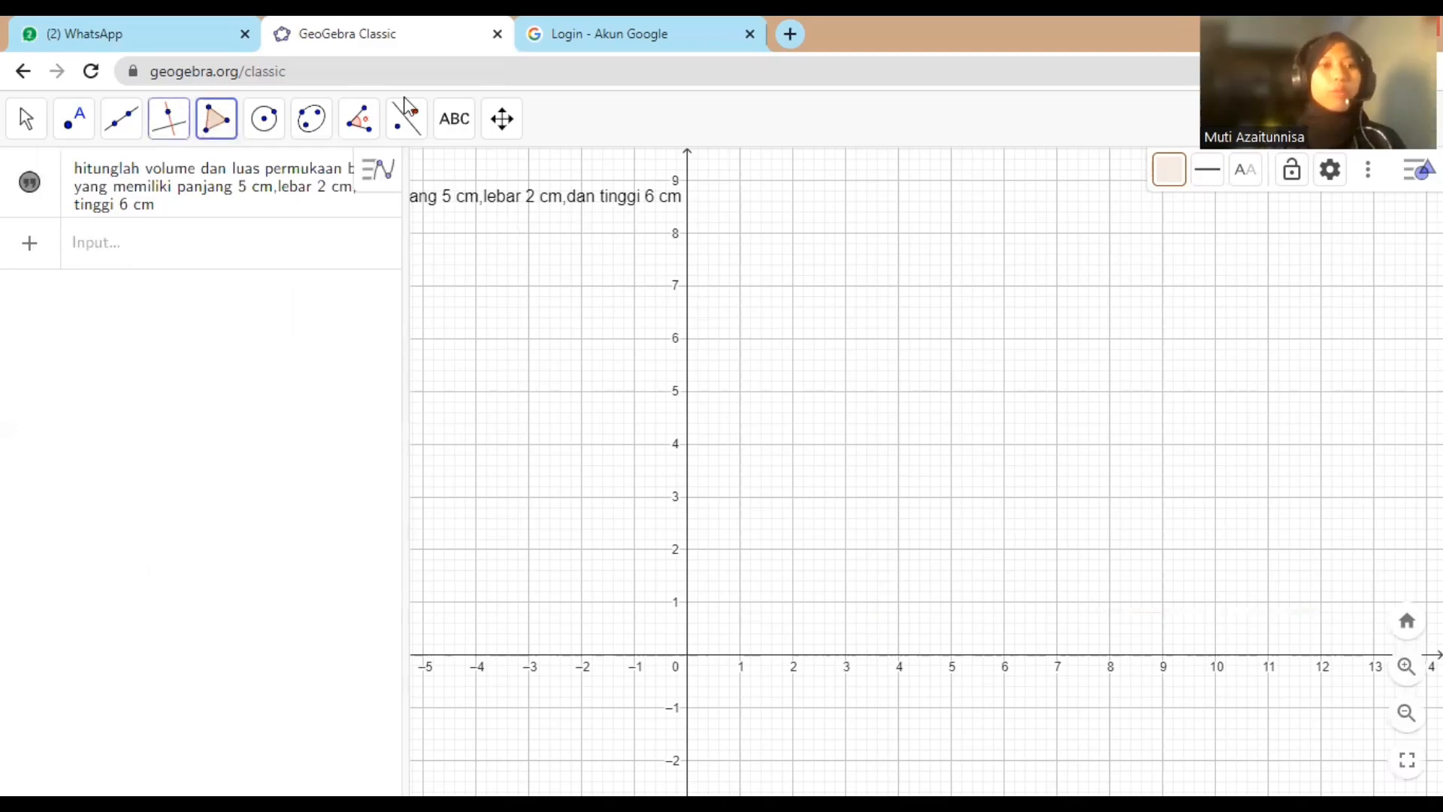
# Step: Draw a rectangle with the Polygon tool through the vertices (1, 1), (6, 1), (6, 3) and (1, 3)
pyautogui.click(216, 118)
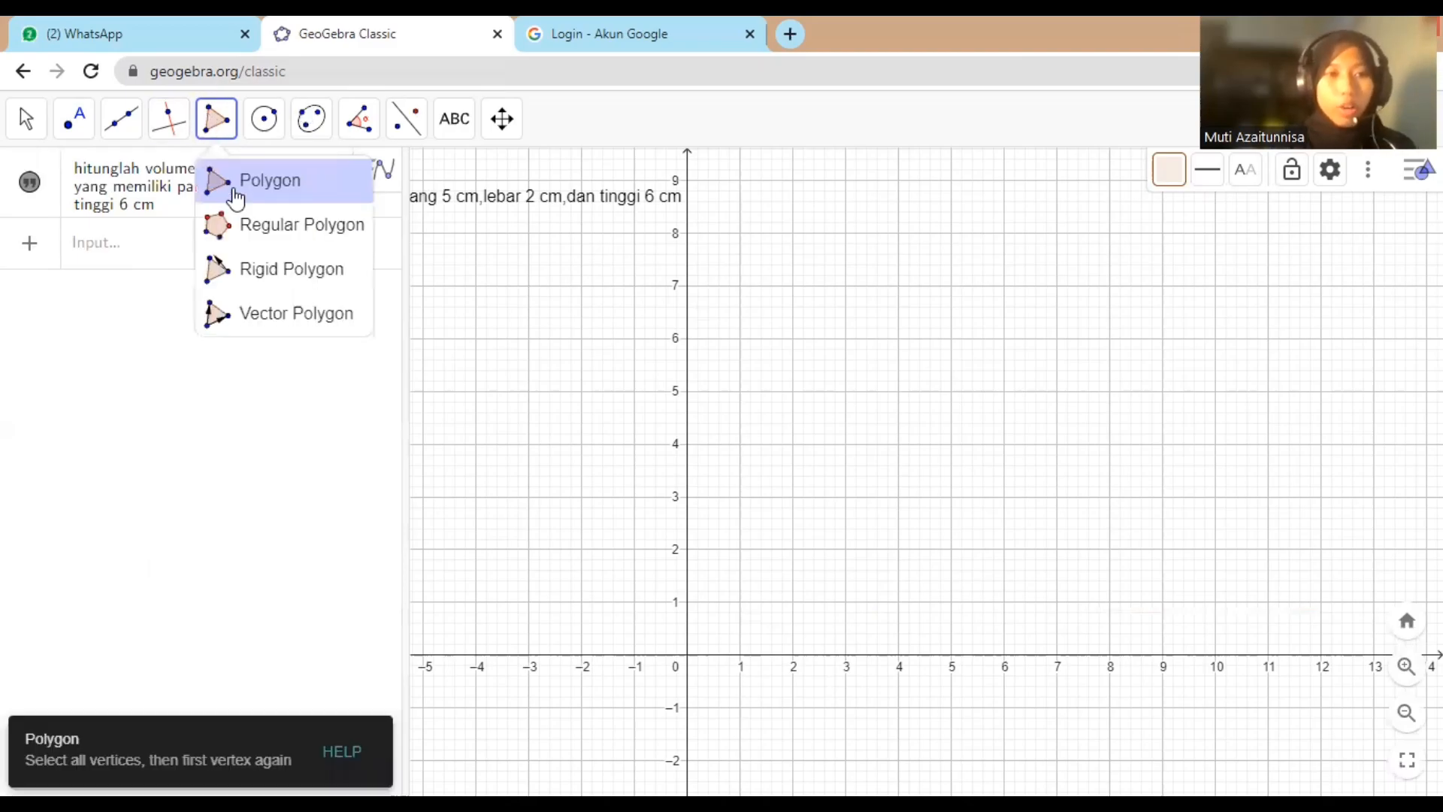
pyautogui.click(741, 602)
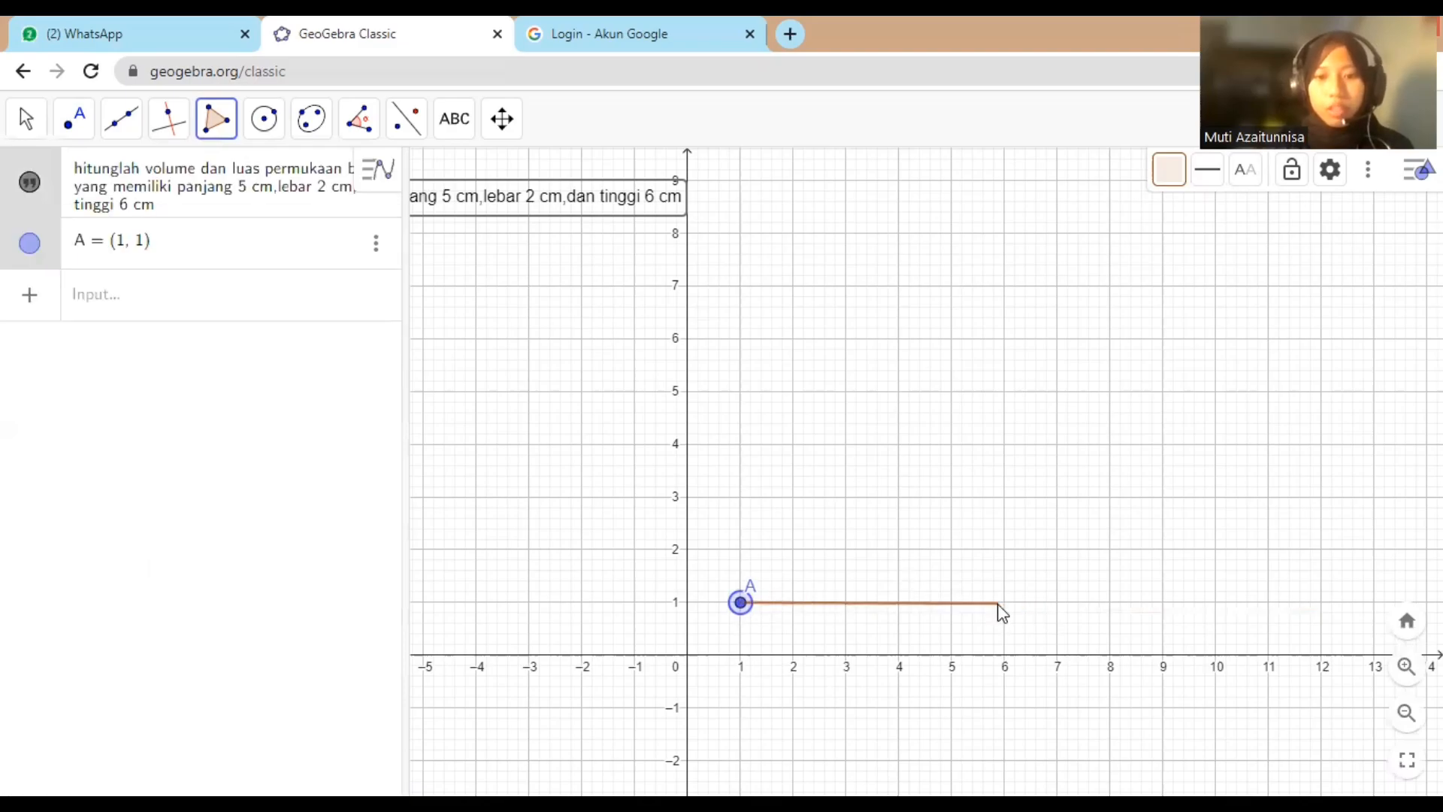
pyautogui.click(1005, 604)
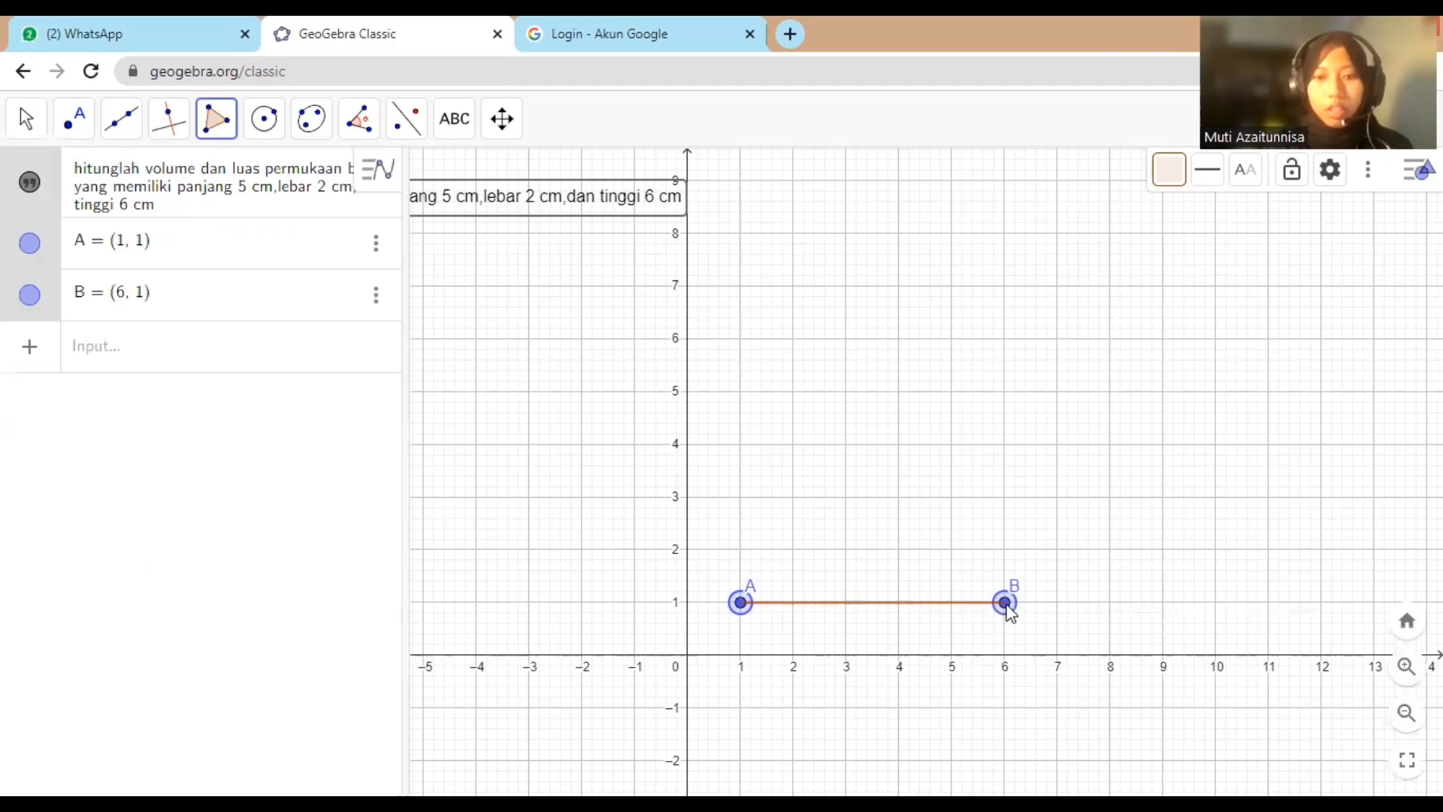
pyautogui.click(1005, 496)
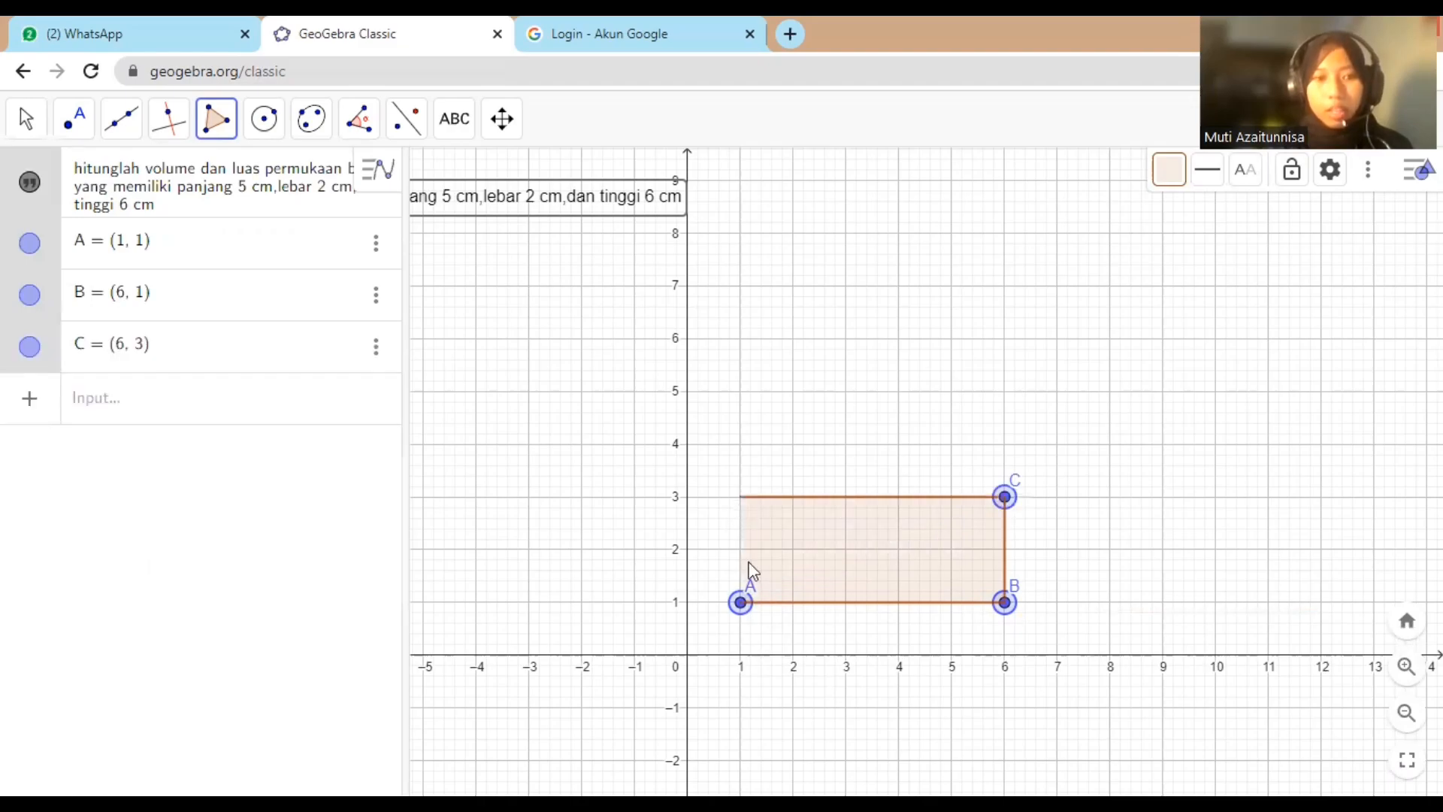
pyautogui.click(740, 497)
pyautogui.click(744, 601)
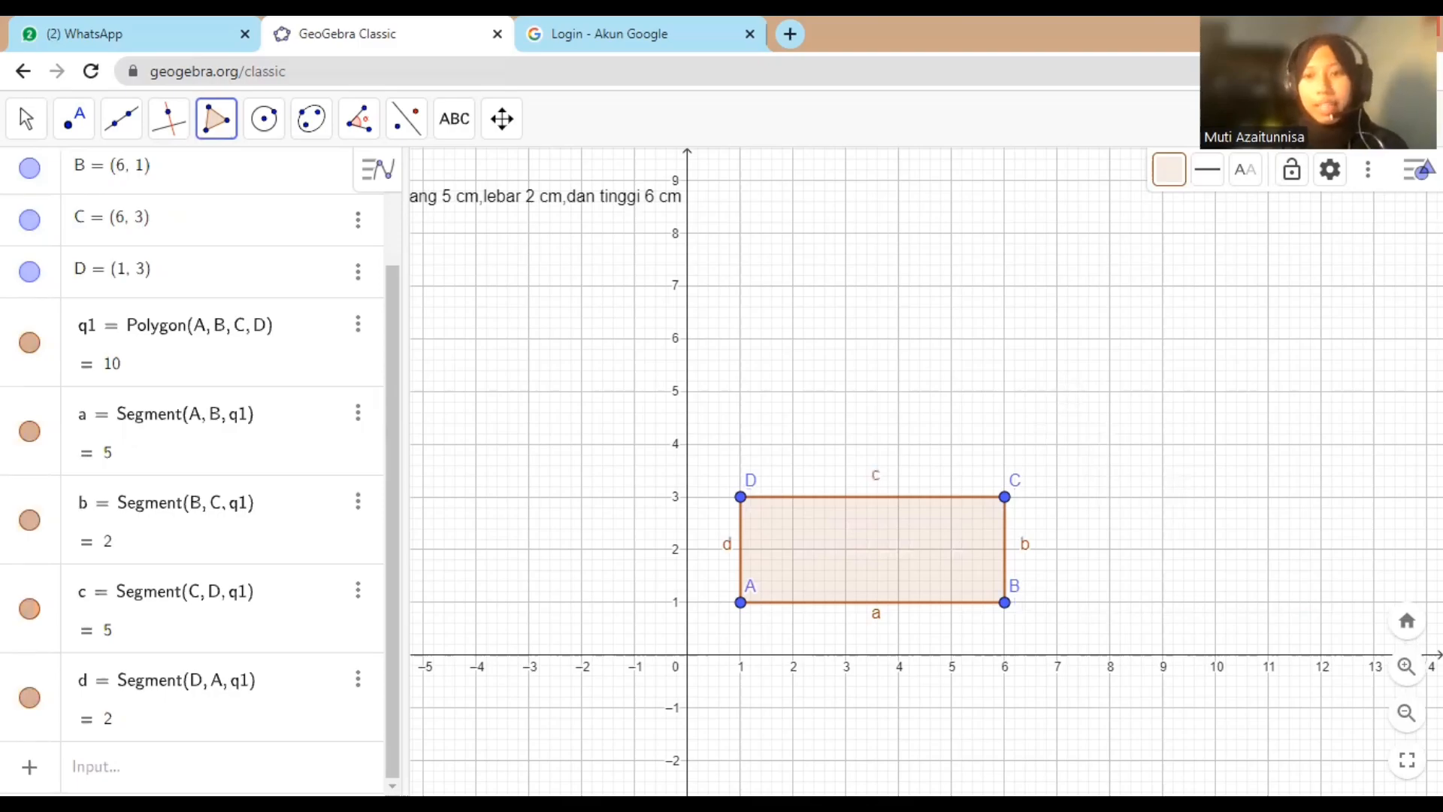
# Step: Show the 3D graphics view beside the 2D view, with the whole rectangle visible in both
pyautogui.click(1367, 171)
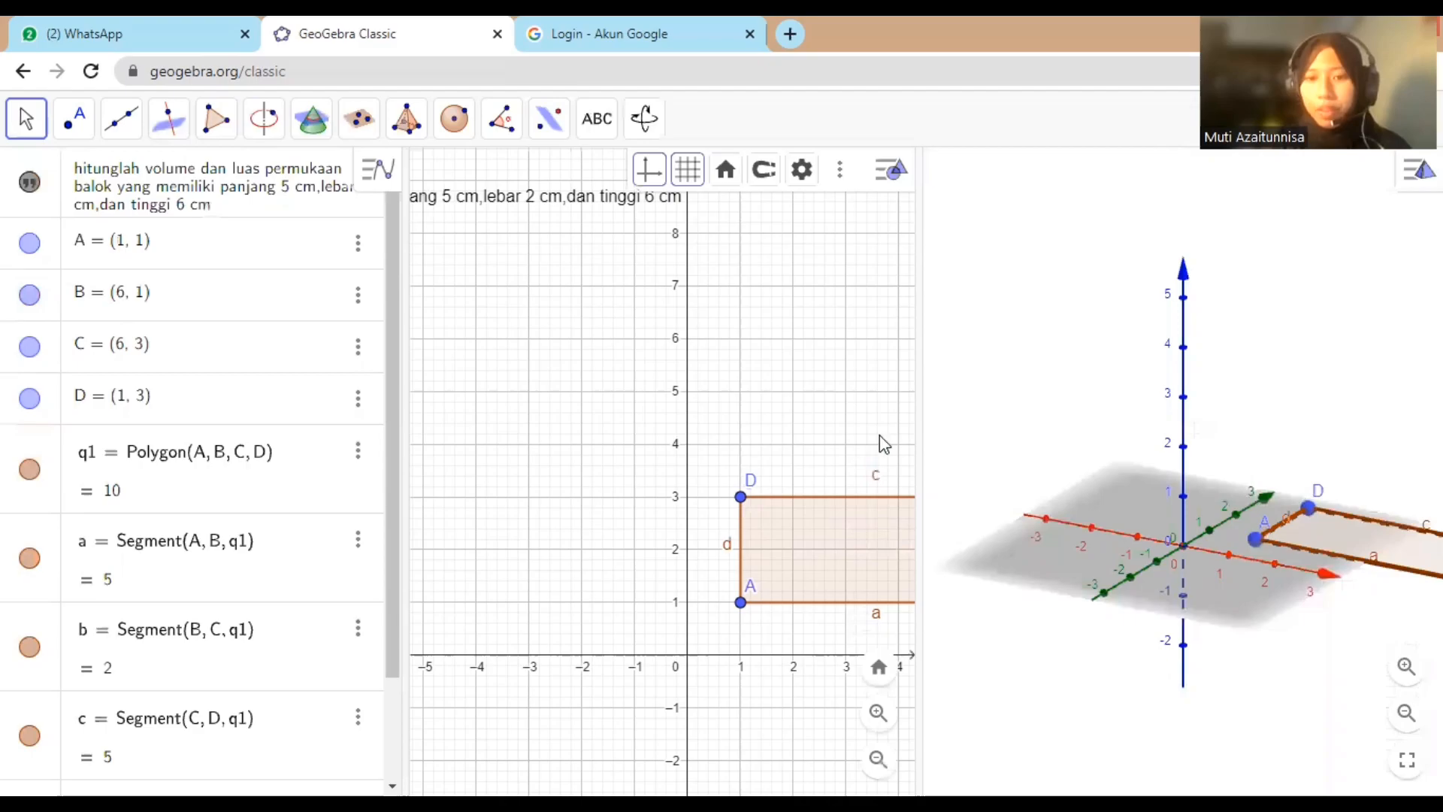
pyautogui.click(814, 405)
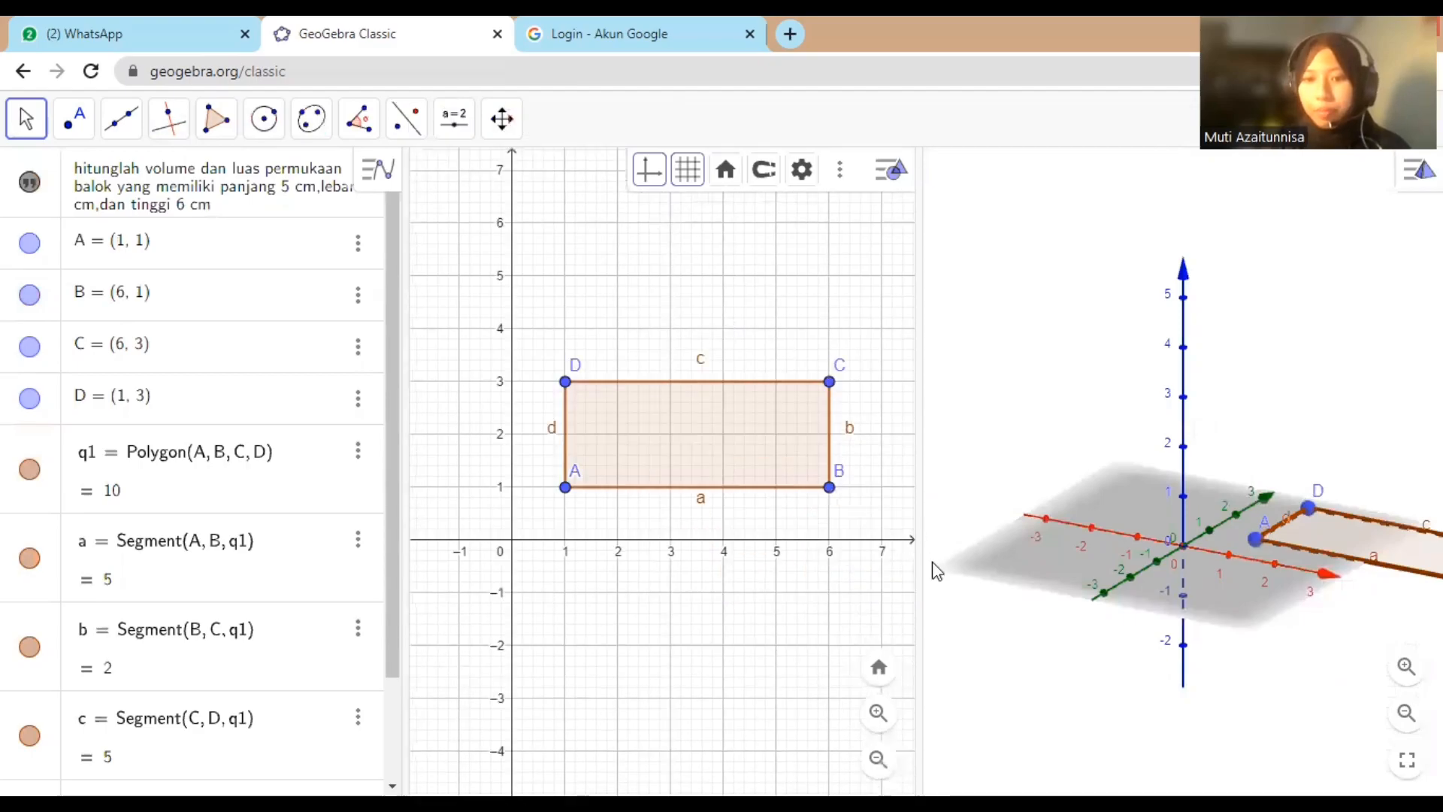
pyautogui.click(1260, 660)
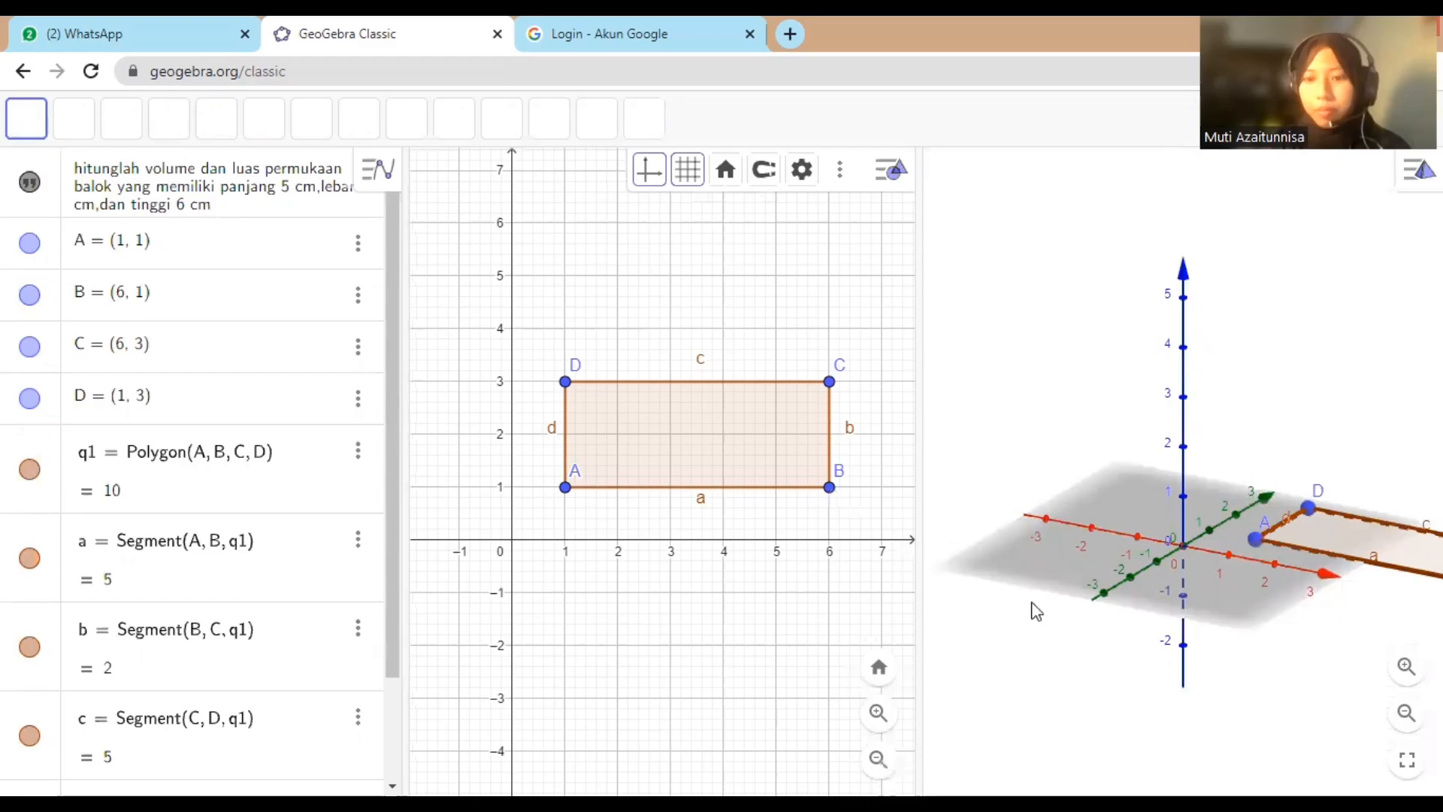
pyautogui.moveTo(1353, 569); pyautogui.dragTo(1378, 547)
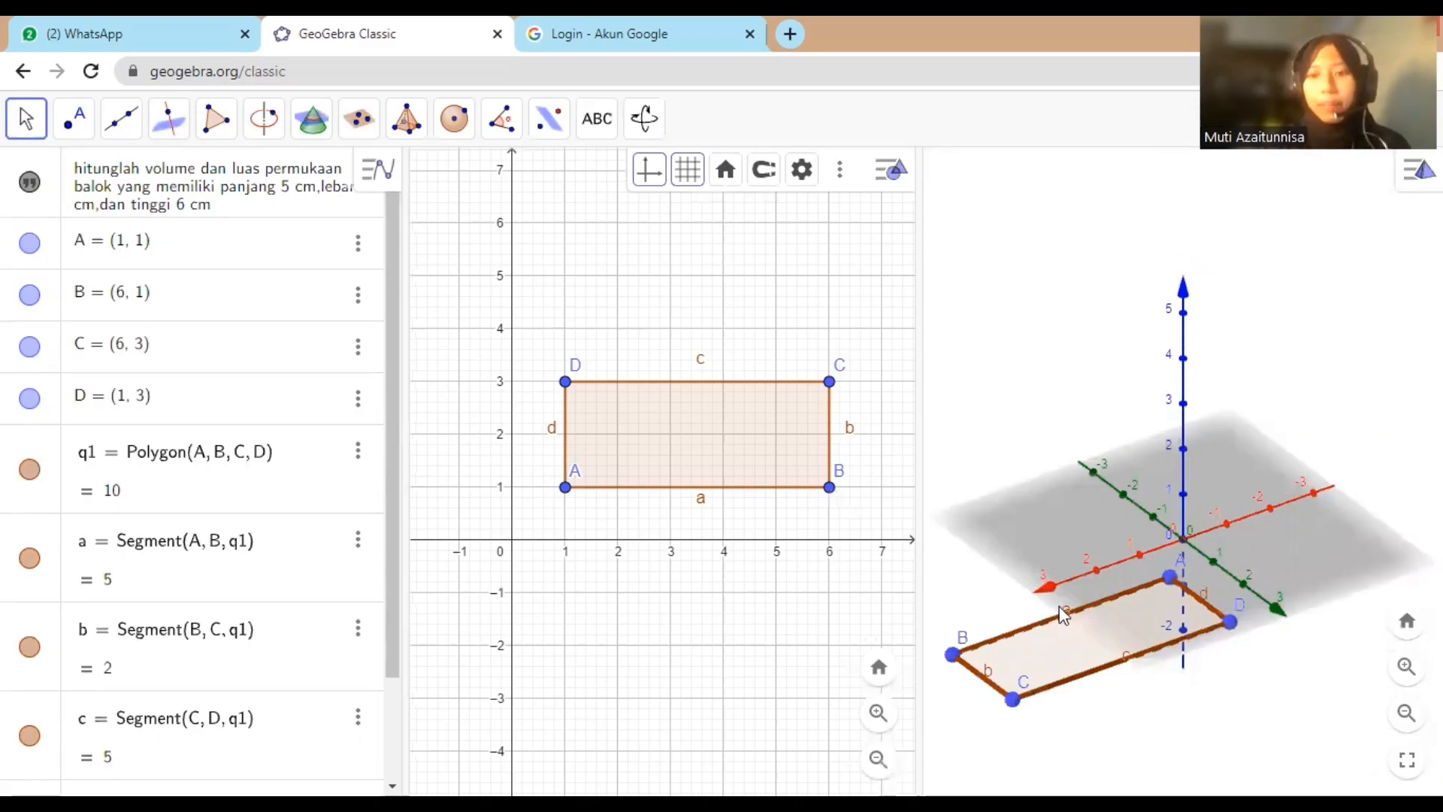
# Step: Extrude the rectangle ABCD to a prism with an altitude of 6
pyautogui.click(1080, 660)
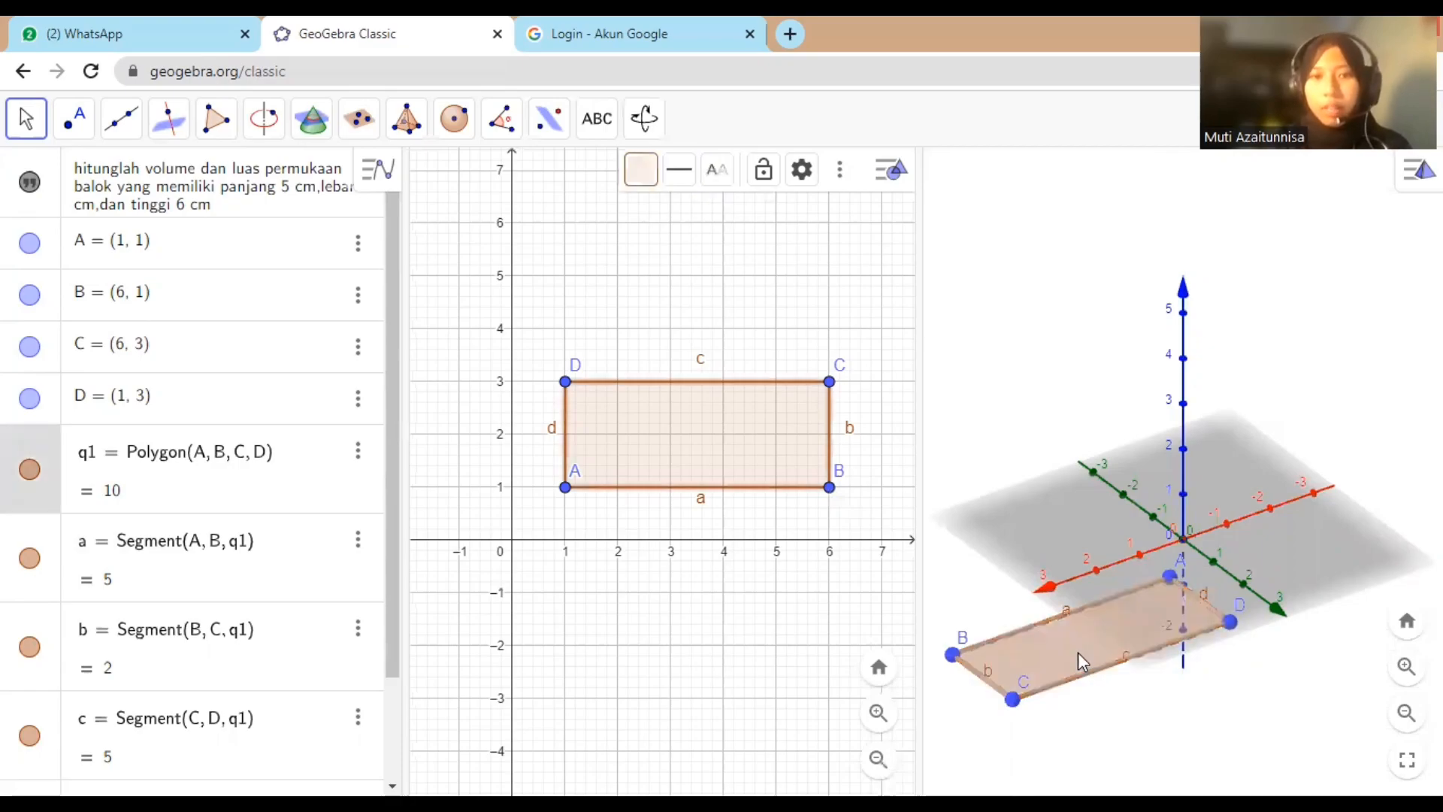
pyautogui.click(405, 125)
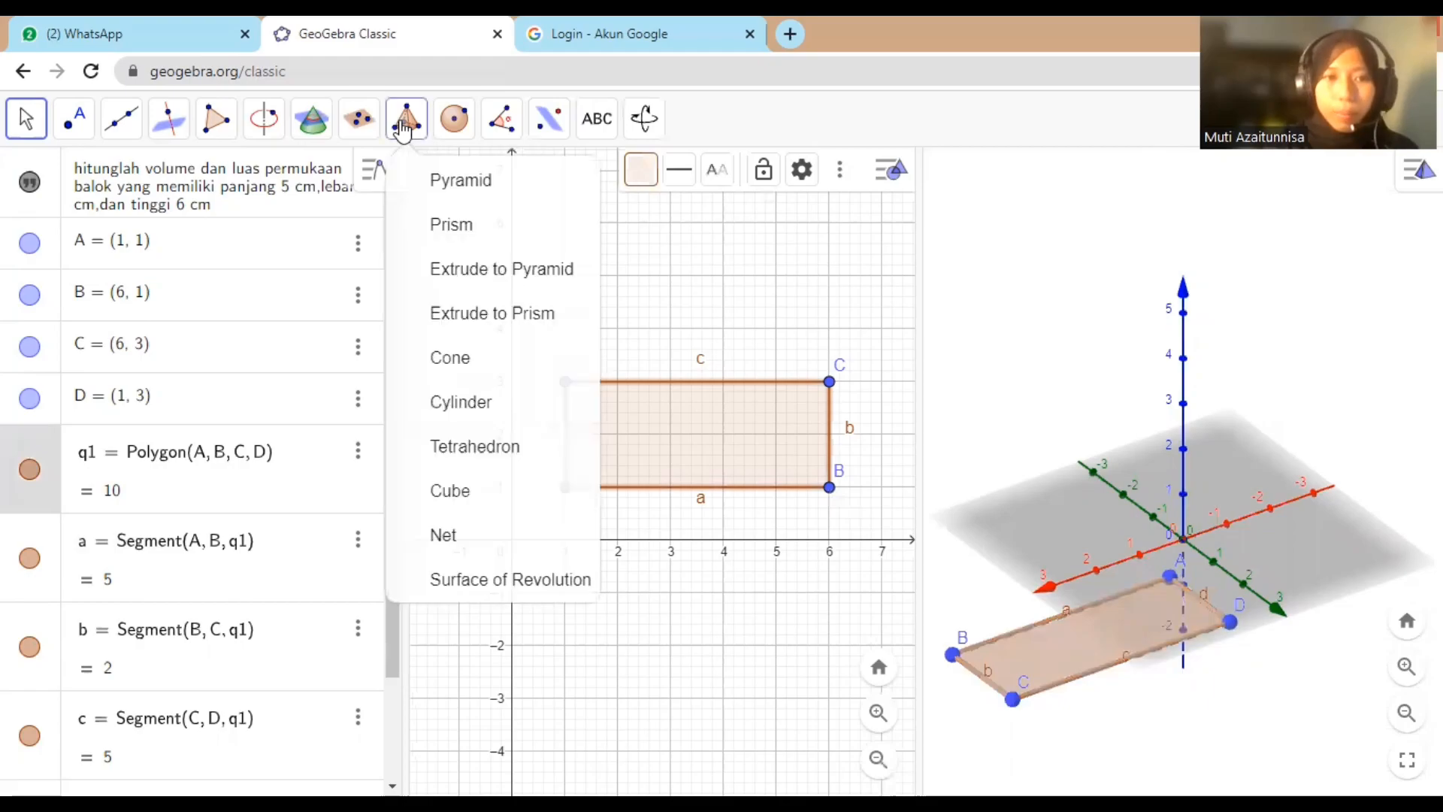
pyautogui.click(455, 310)
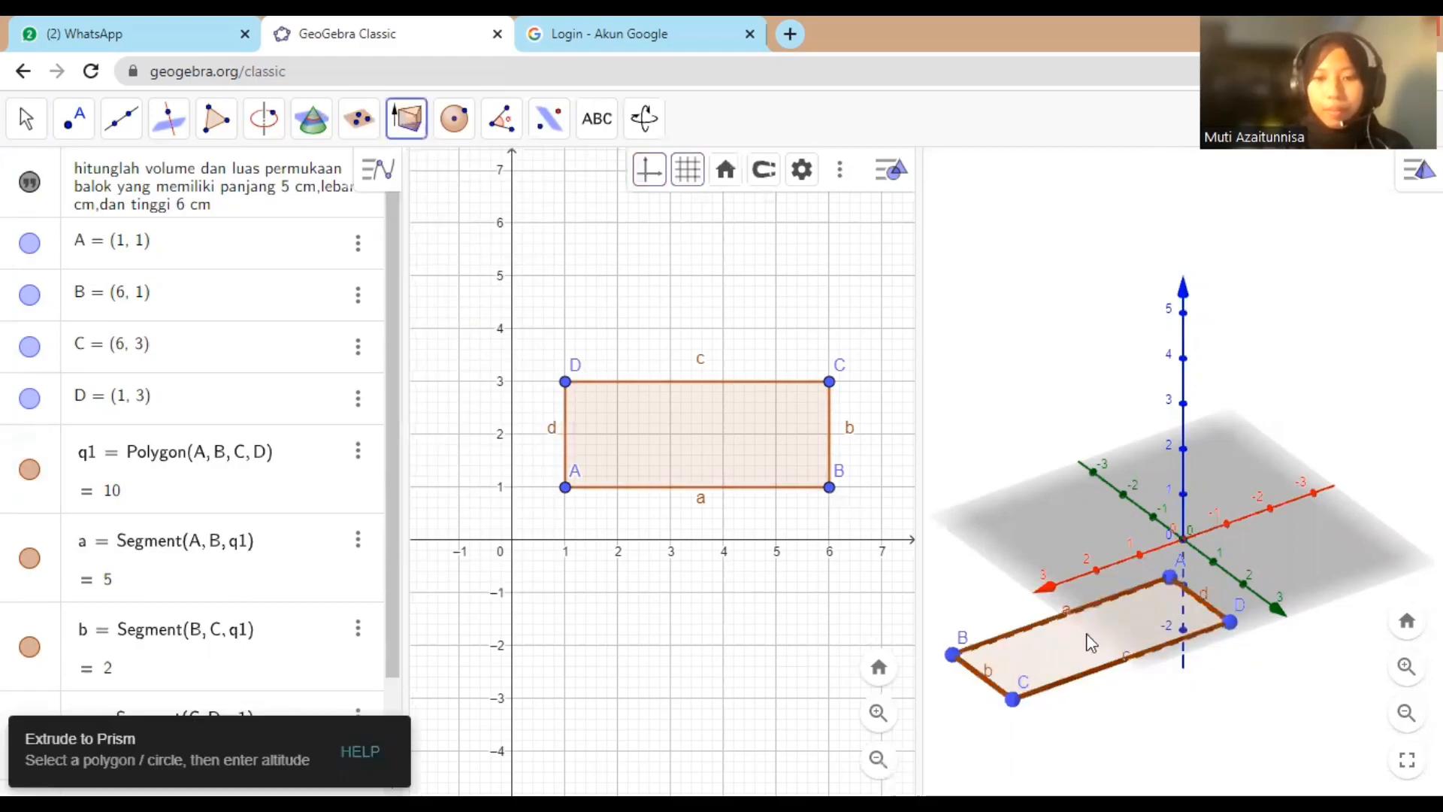
pyautogui.click(709, 439)
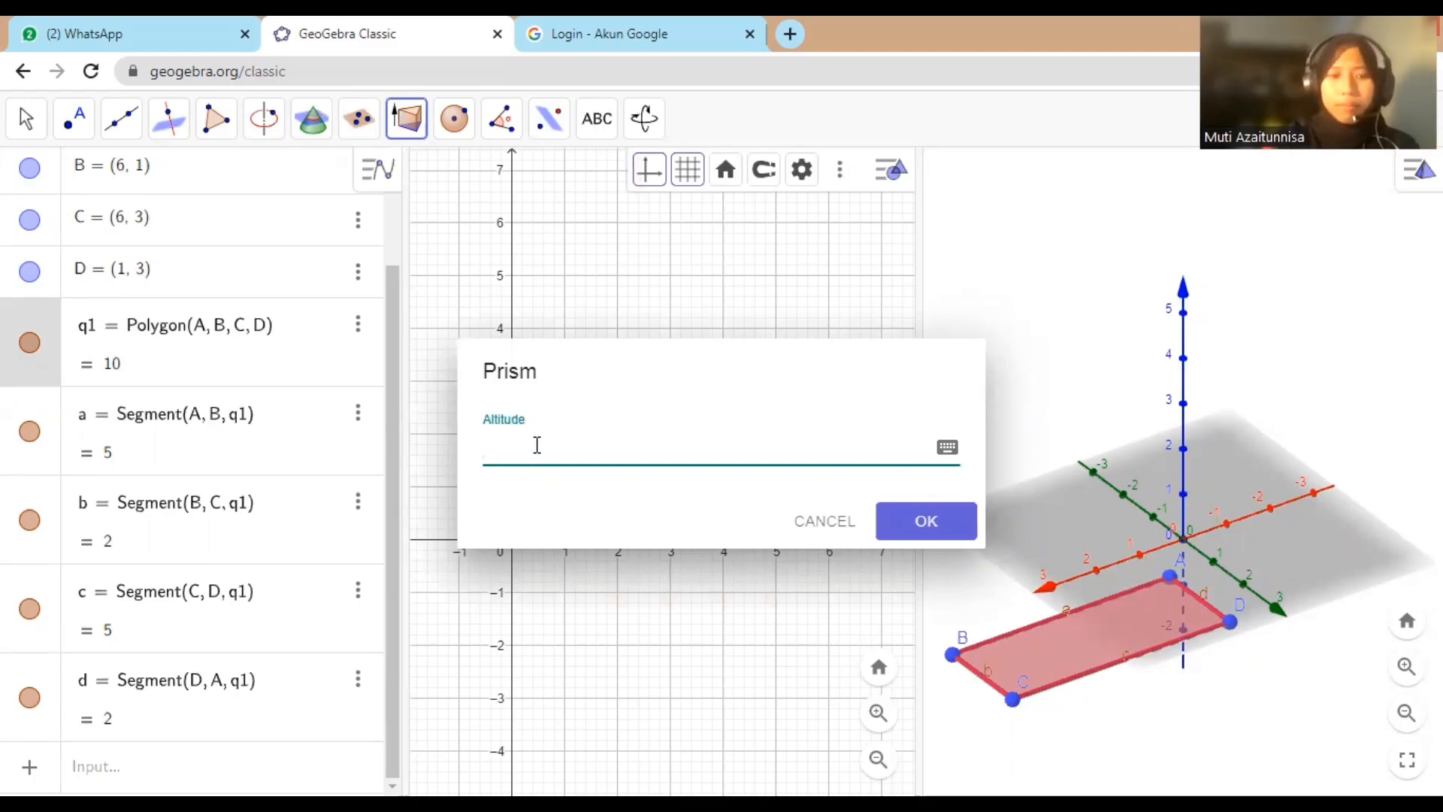
pyautogui.write('6')
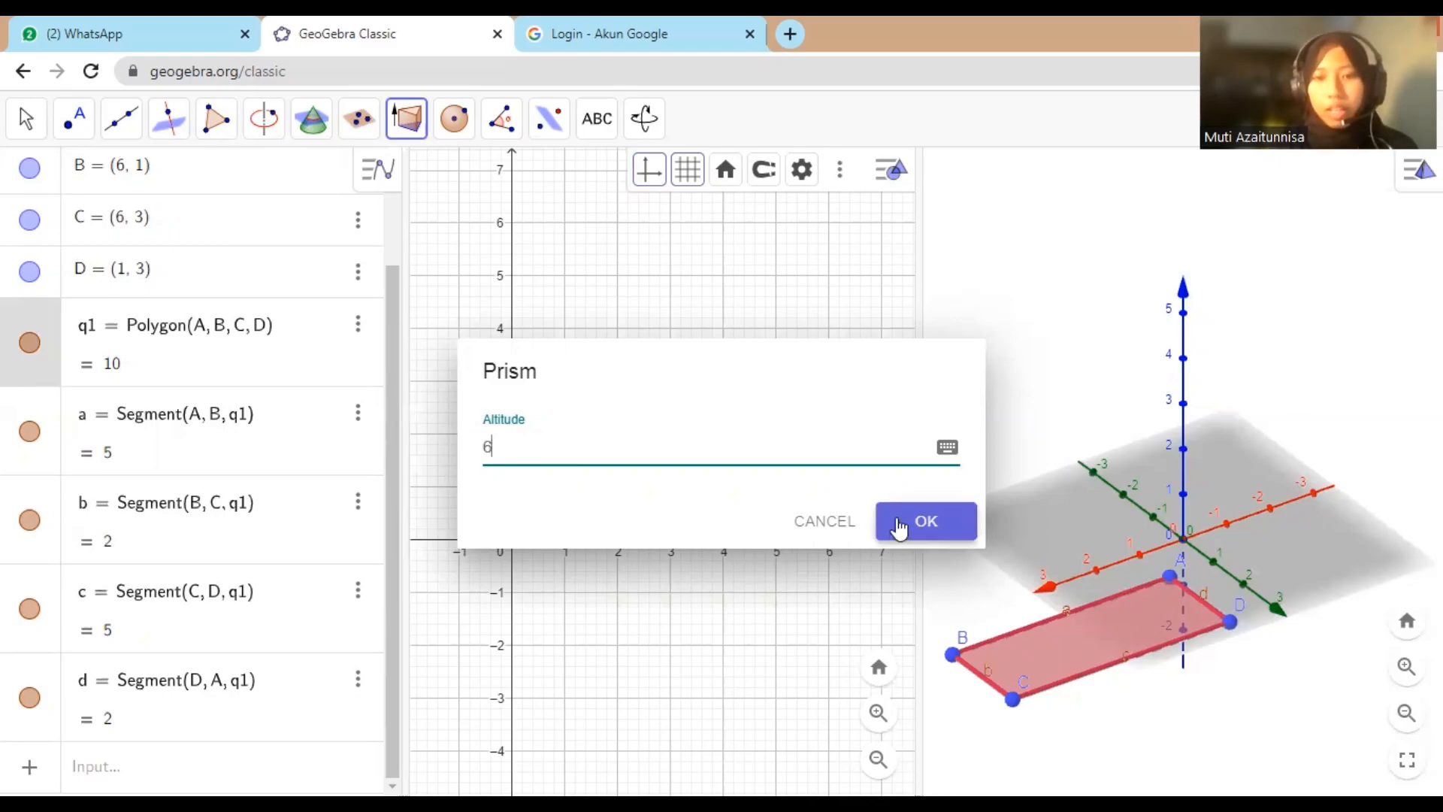
pyautogui.click(944, 524)
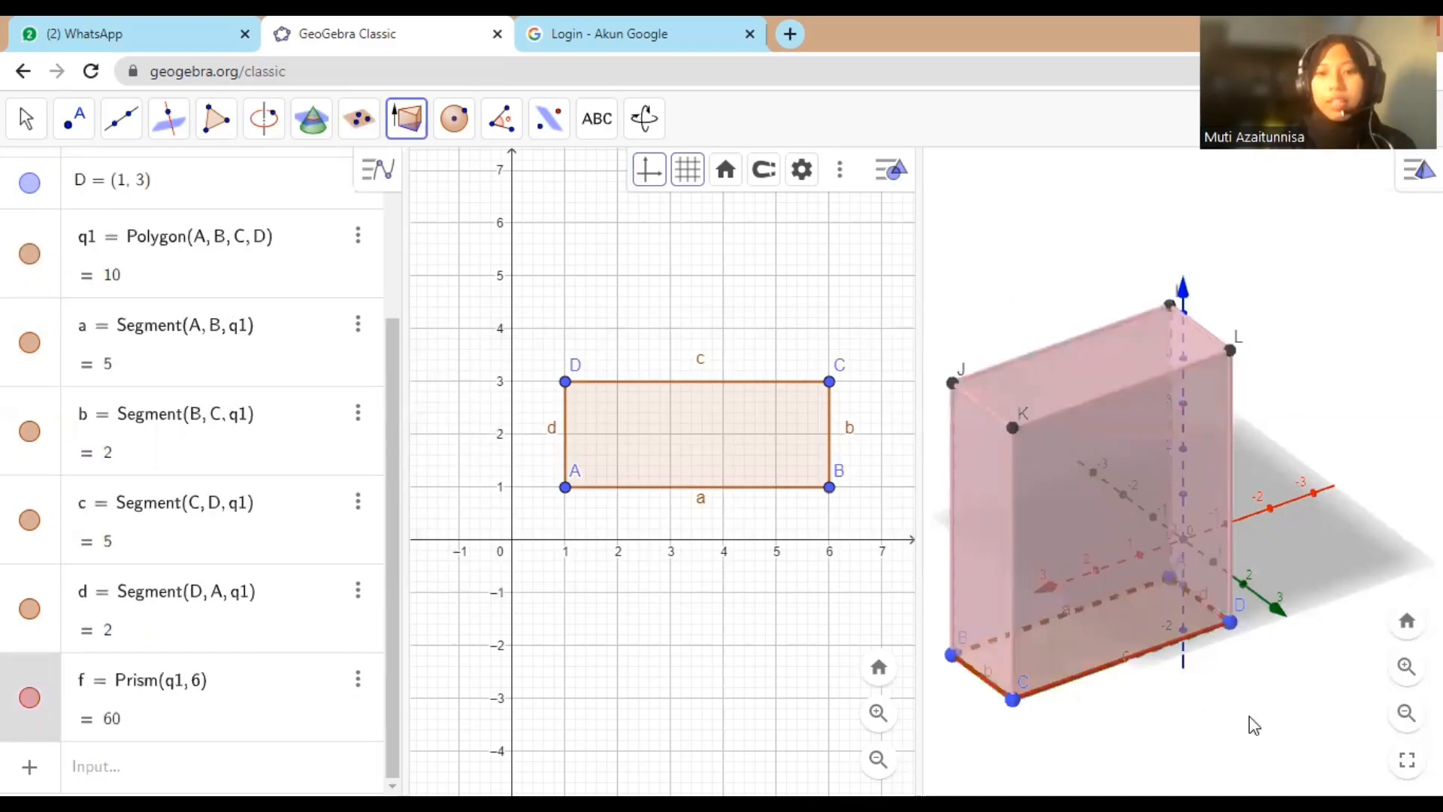
pyautogui.click(1040, 586)
pyautogui.click(810, 528)
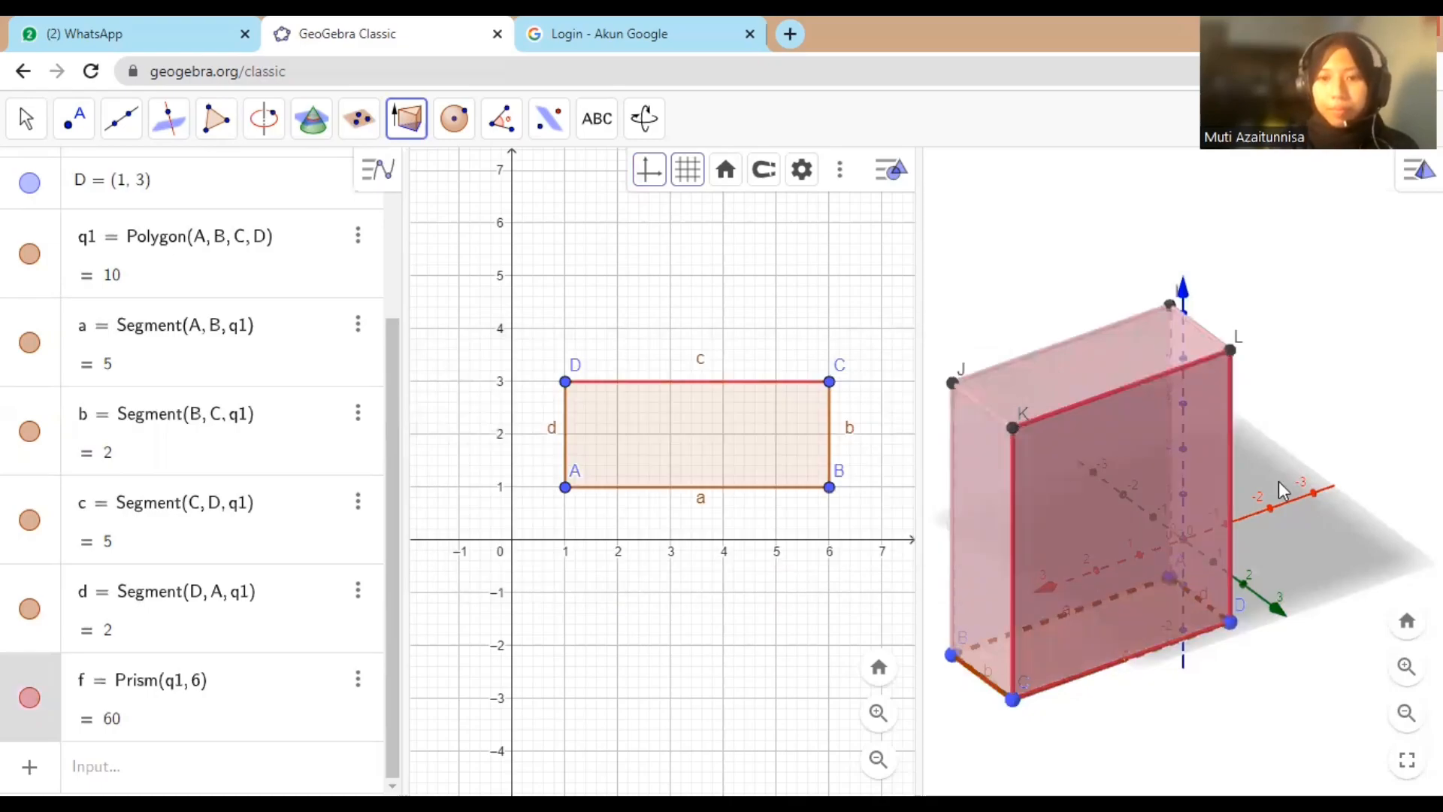
pyautogui.click(1307, 525)
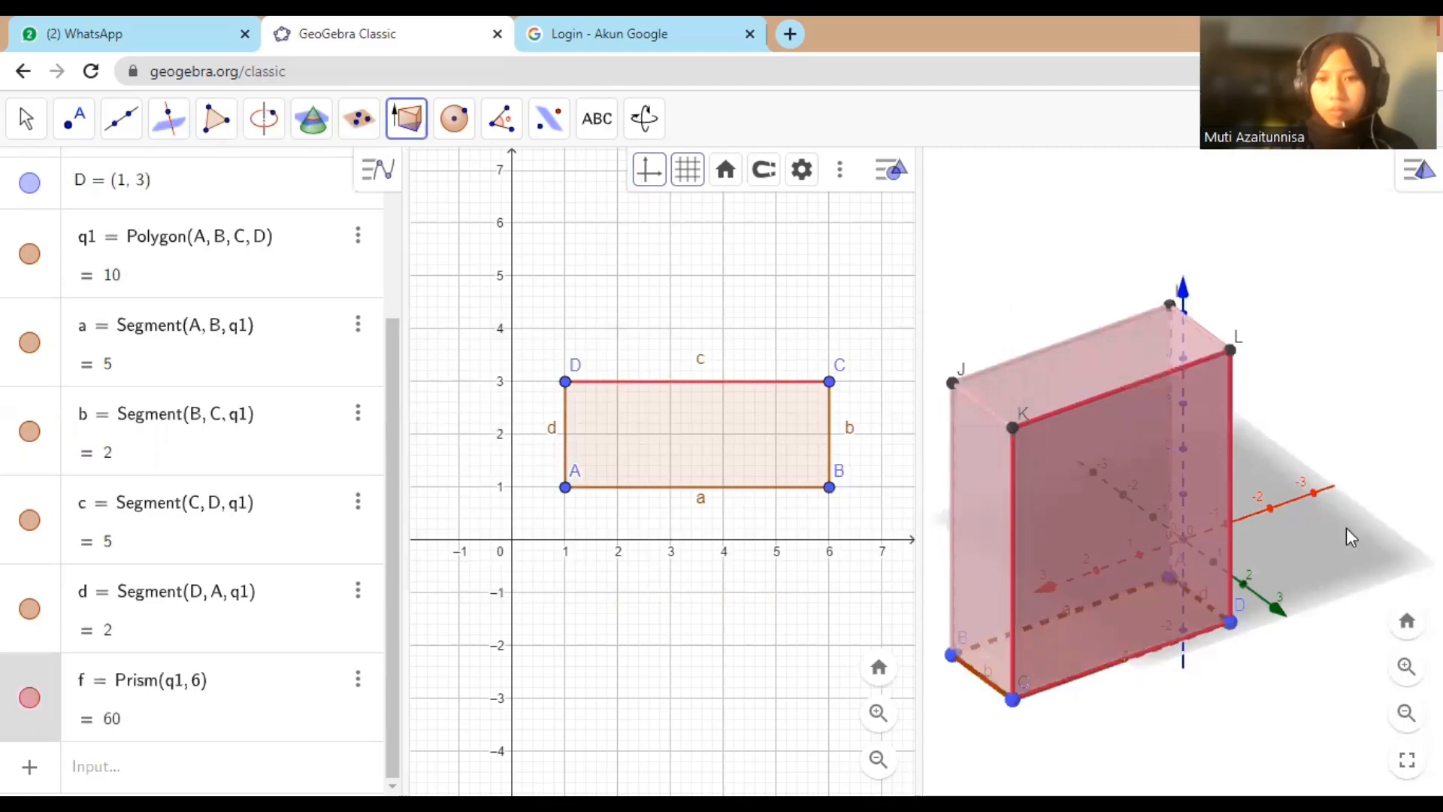
pyautogui.click(1276, 620)
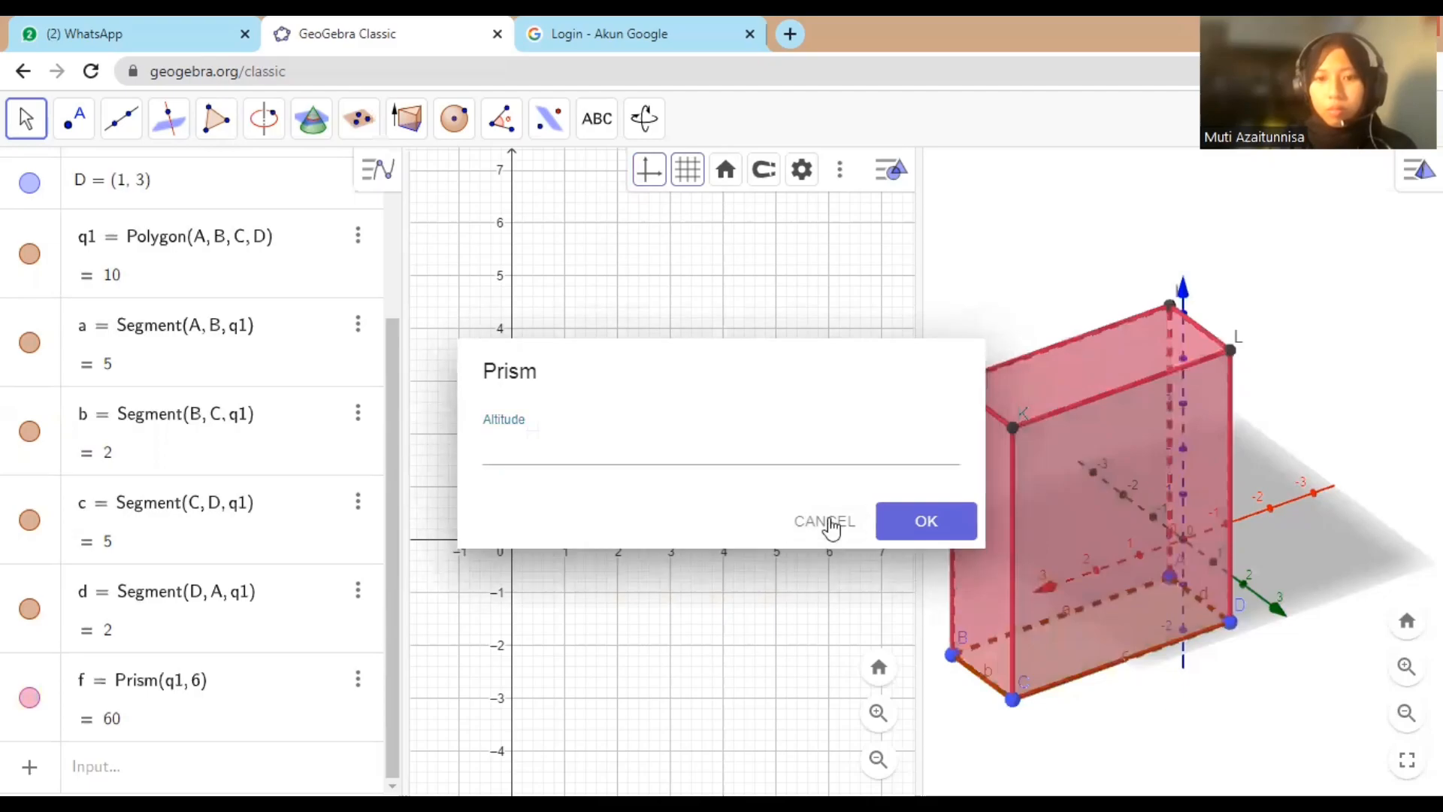
pyautogui.click(826, 522)
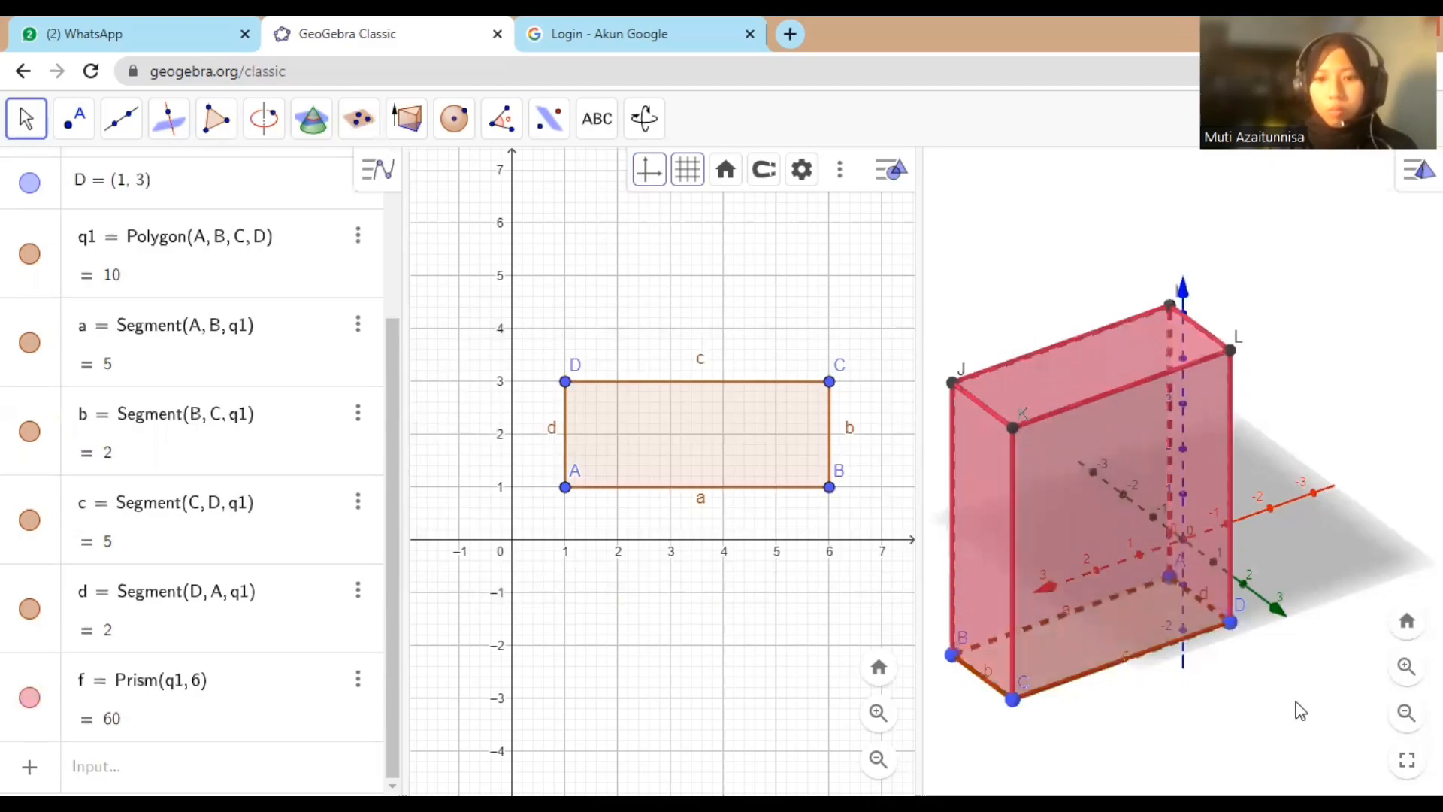
# Step: Rotate the 3D view to examine the prism from several sides, leaving its faces' definitions as they are
pyautogui.moveTo(1295, 701); pyautogui.dragTo(1314, 711)
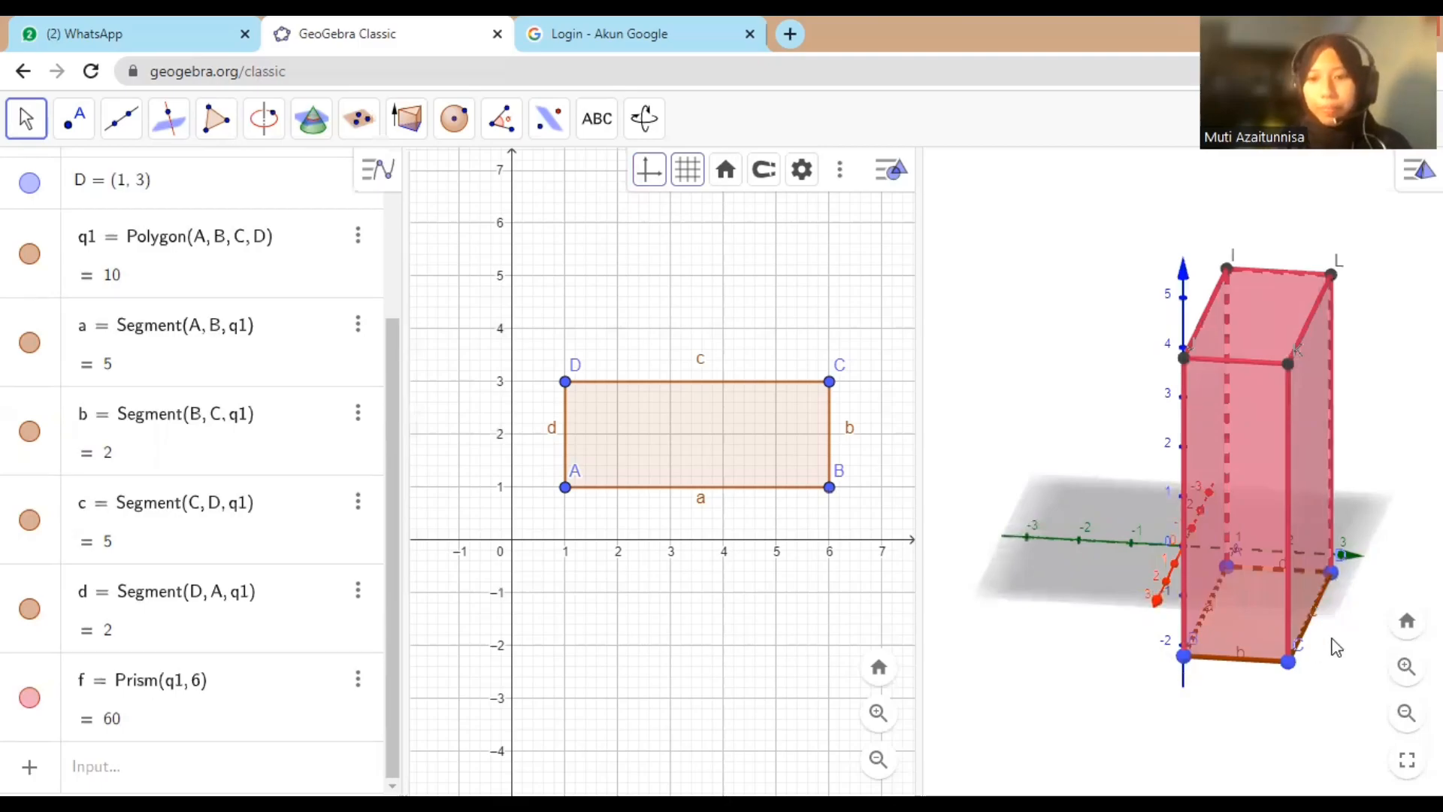
pyautogui.moveTo(1270, 637)
pyautogui.mouseDown()
pyautogui.moveTo(1301, 641)
pyautogui.moveTo(1264, 640)
pyautogui.mouseUp()
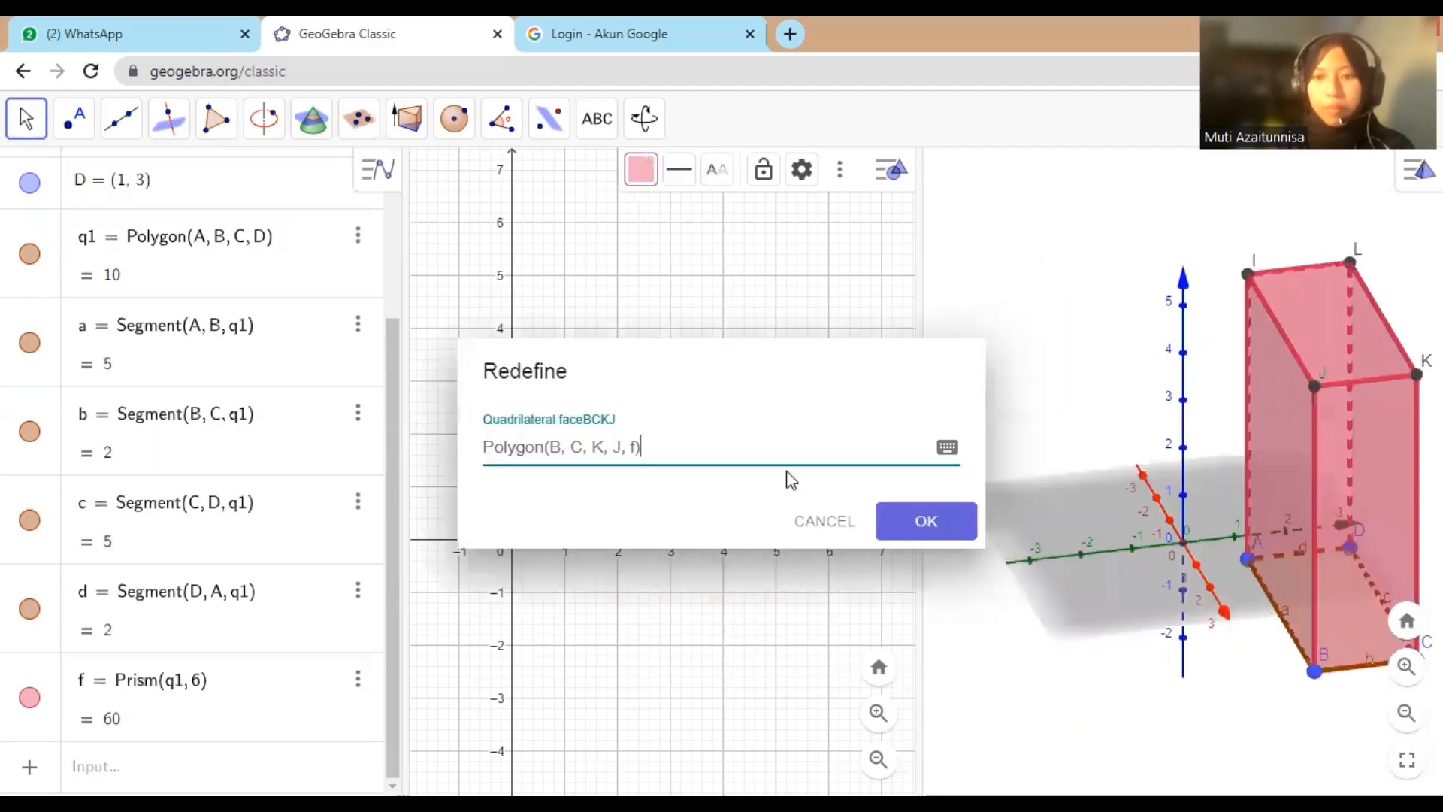
pyautogui.click(745, 460)
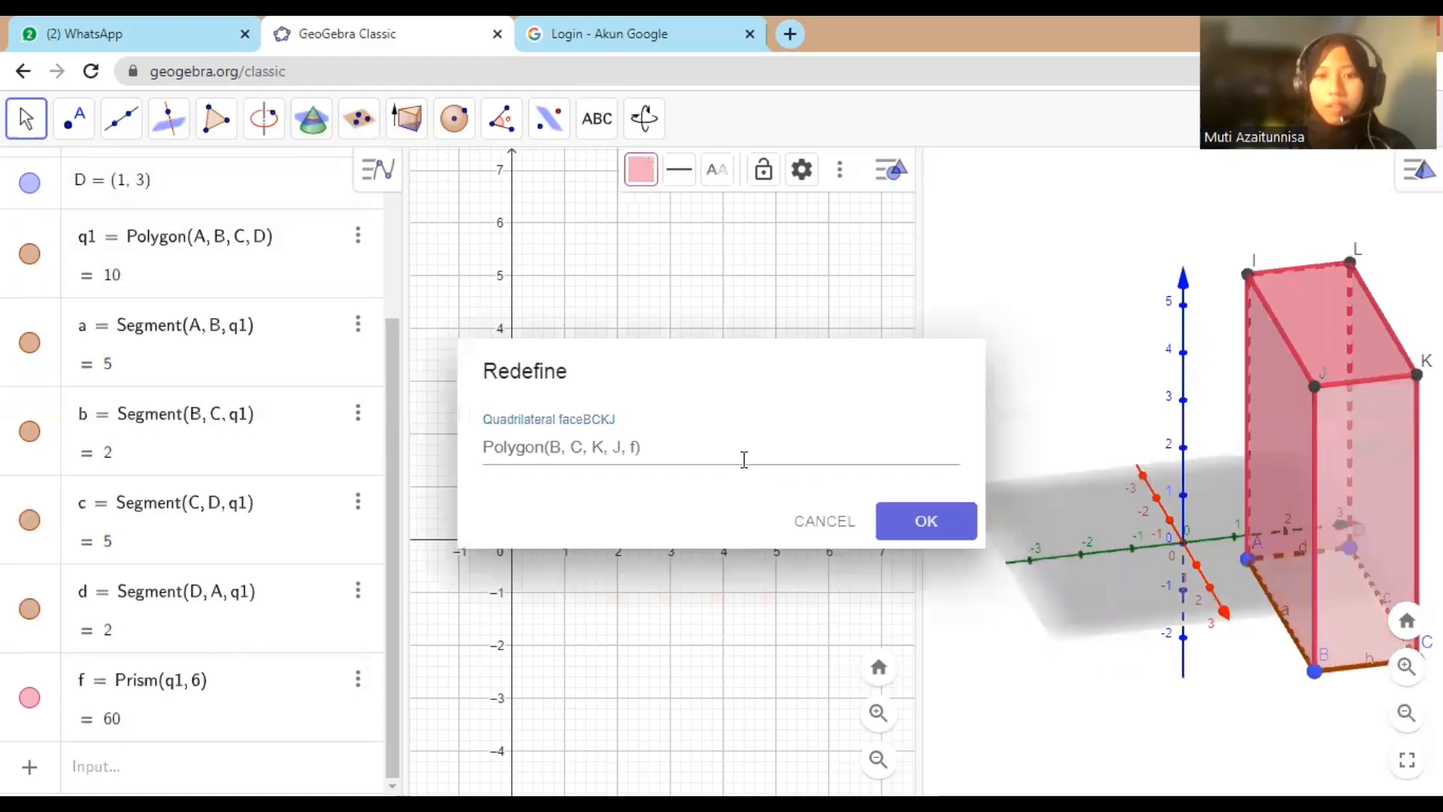
pyautogui.click(800, 515)
pyautogui.moveTo(1078, 665); pyautogui.dragTo(1008, 658)
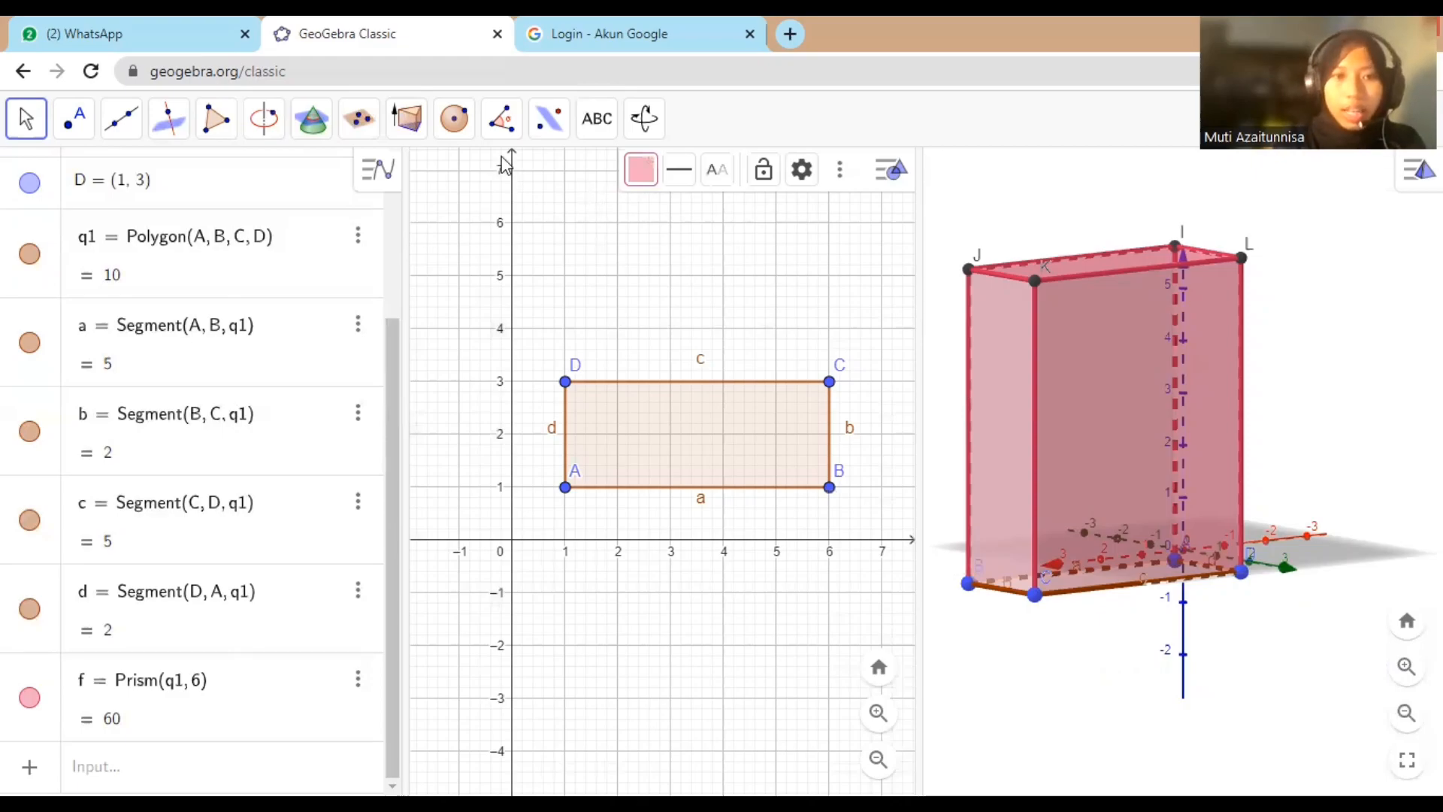
# Step: Measure the prism's volume in the 3D view with the Volume tool, and return to the start of the object list
pyautogui.click(501, 121)
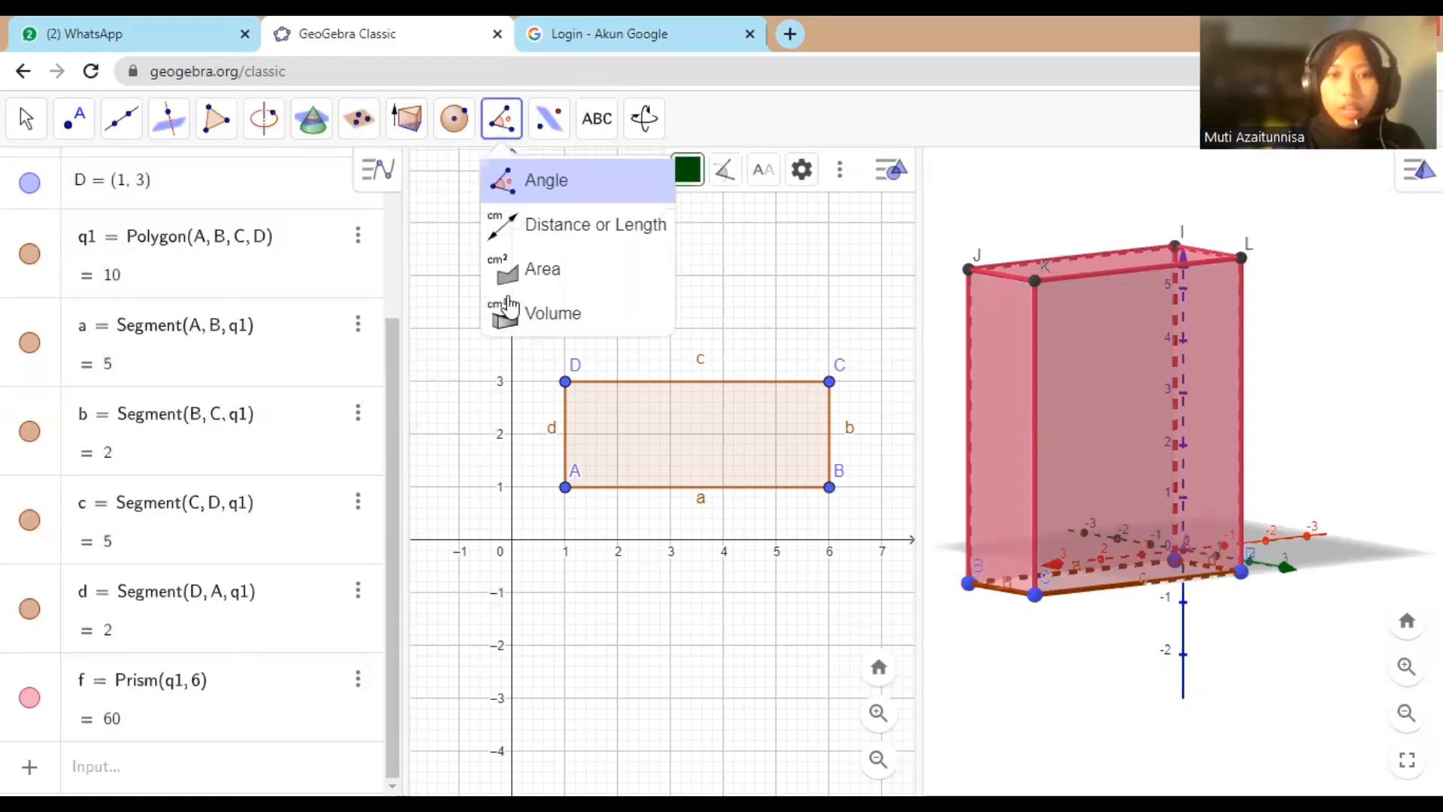
pyautogui.click(508, 321)
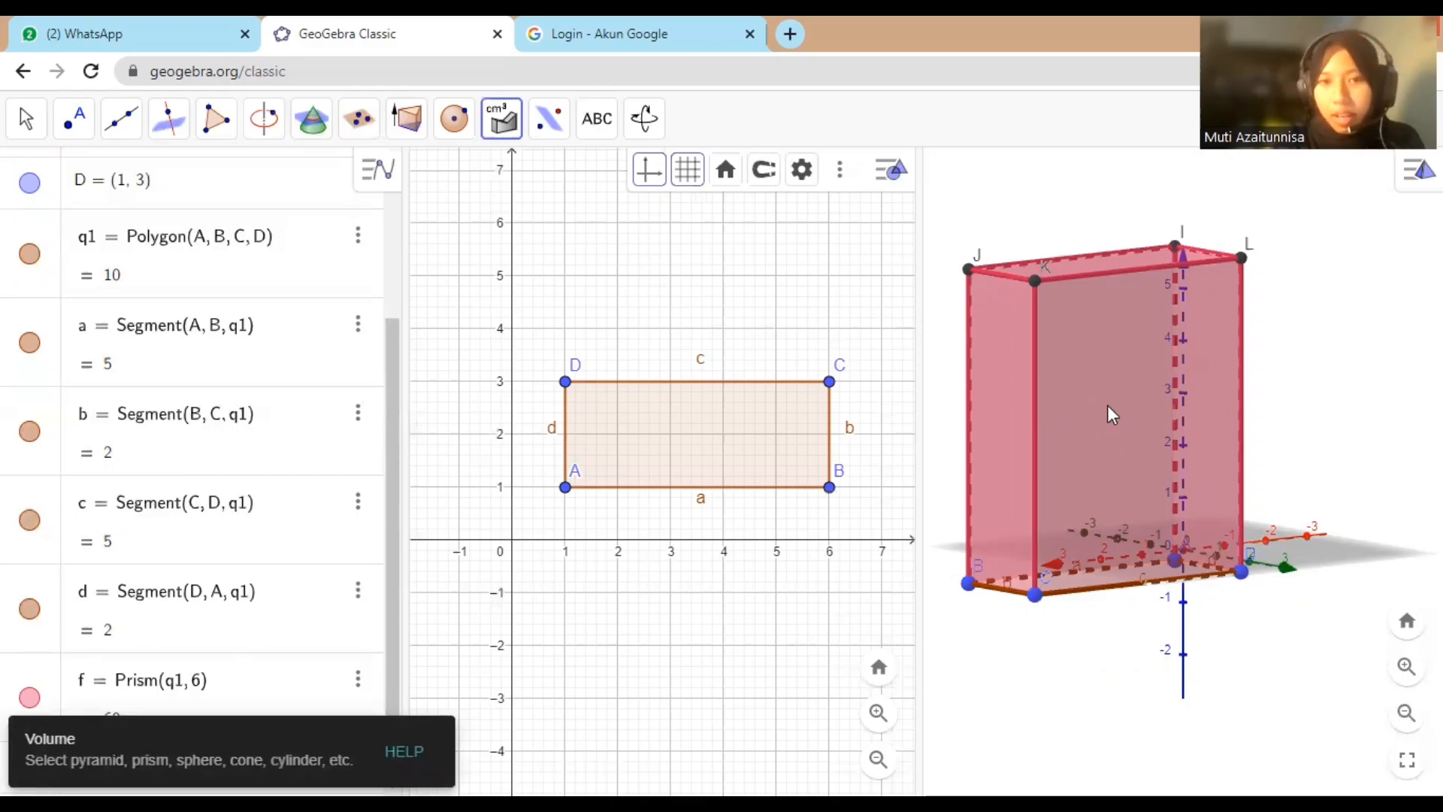
pyautogui.click(1148, 409)
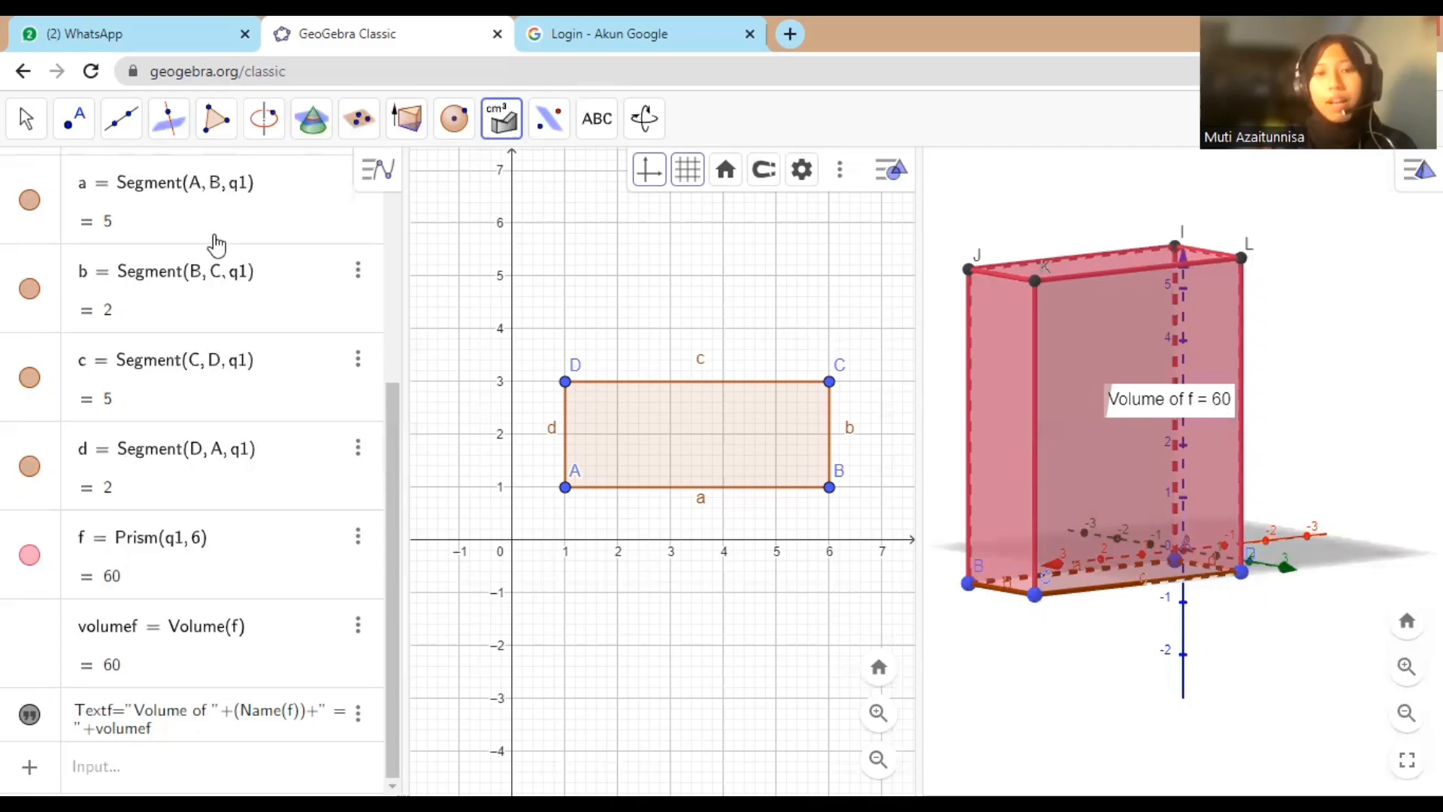
pyautogui.moveTo(395, 460); pyautogui.dragTo(313, 218)
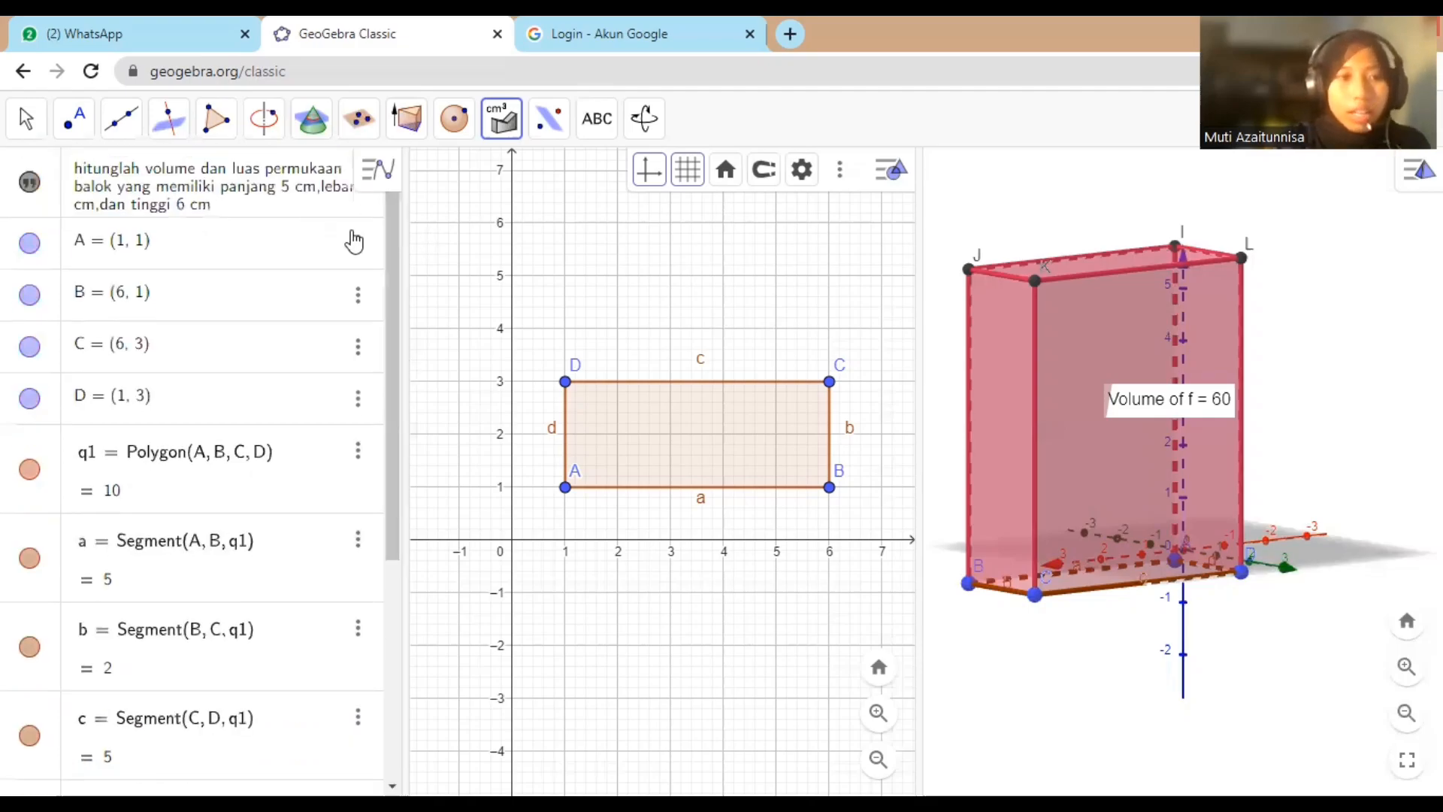